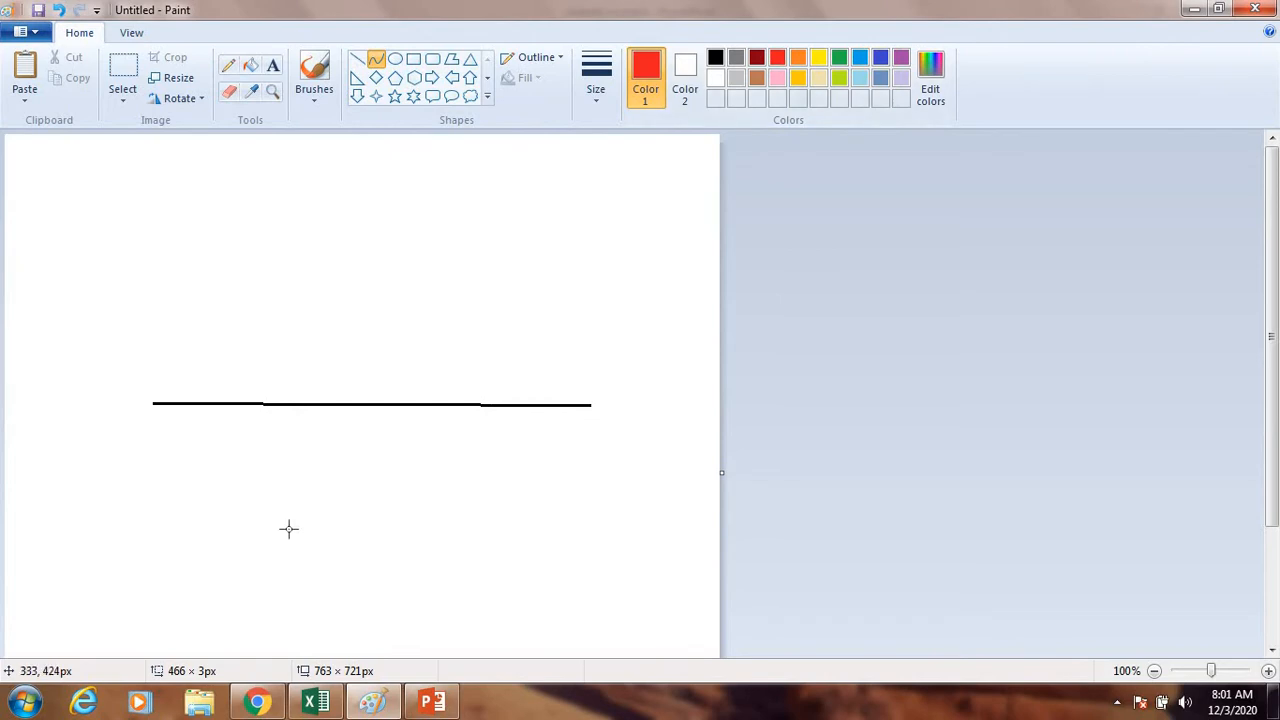
Draw a red curve about 371 × 267 px, rising from lower left to upper right across the black horizontal line and bowed downward.
{"action": "left_click_drag", "start_coordinate": [240, 522], "coordinate": [586, 274]}
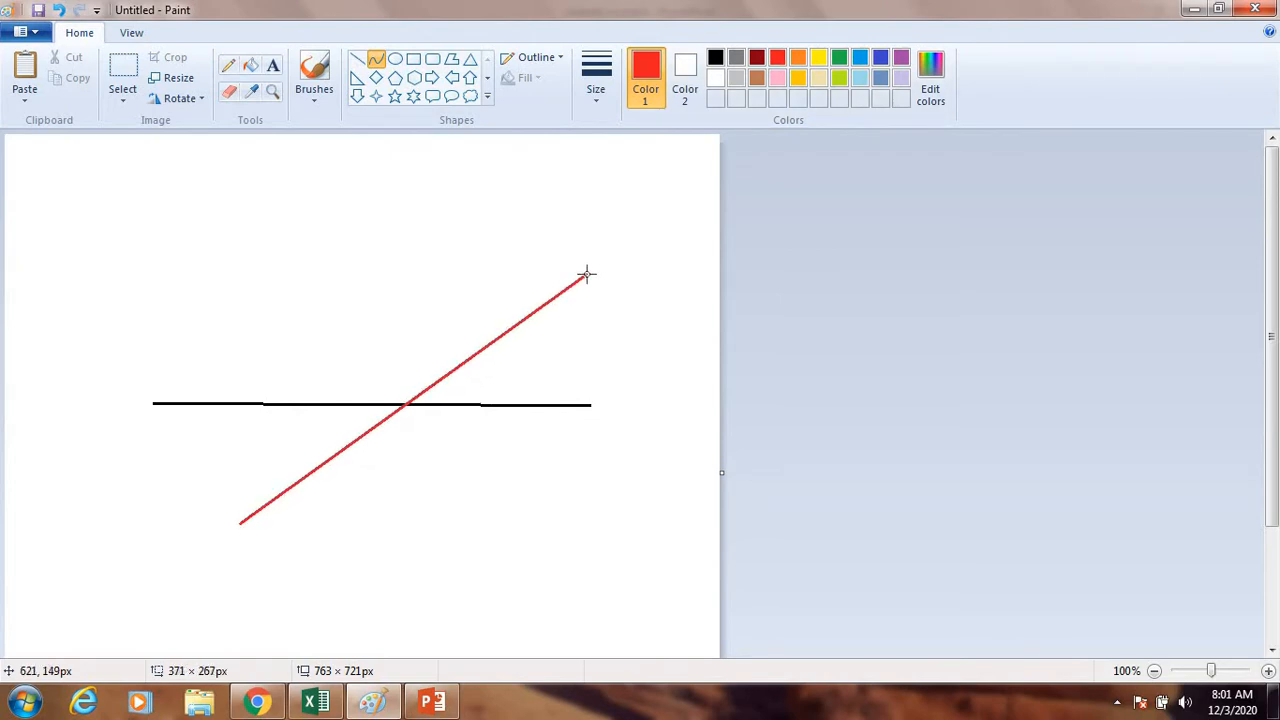
{"action": "left_click_drag", "start_coordinate": [431, 471], "coordinate": [417, 466]}
{"action": "left_click", "coordinate": [528, 373]}
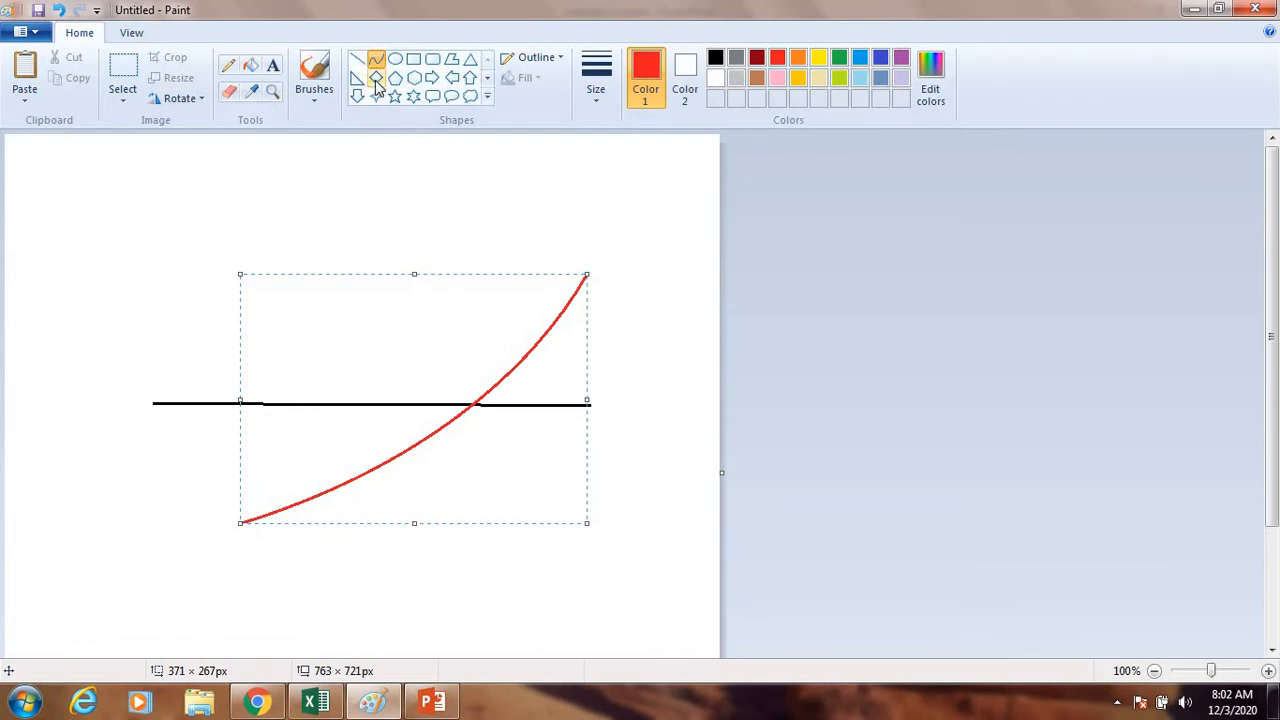
Draw five near-vertical blue lines across the black line and red curve, and mark the point where the curve crosses the black line.
{"action": "left_click", "coordinate": [357, 59]}
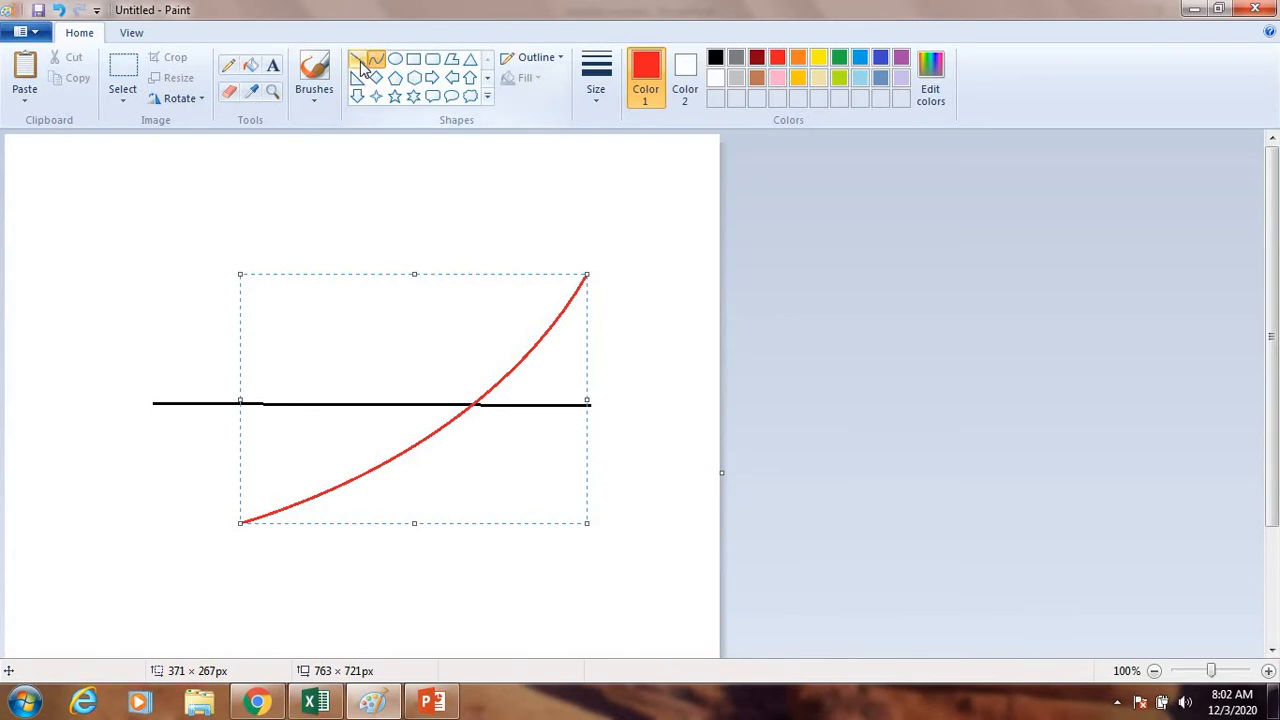
{"action": "left_click", "coordinate": [603, 100]}
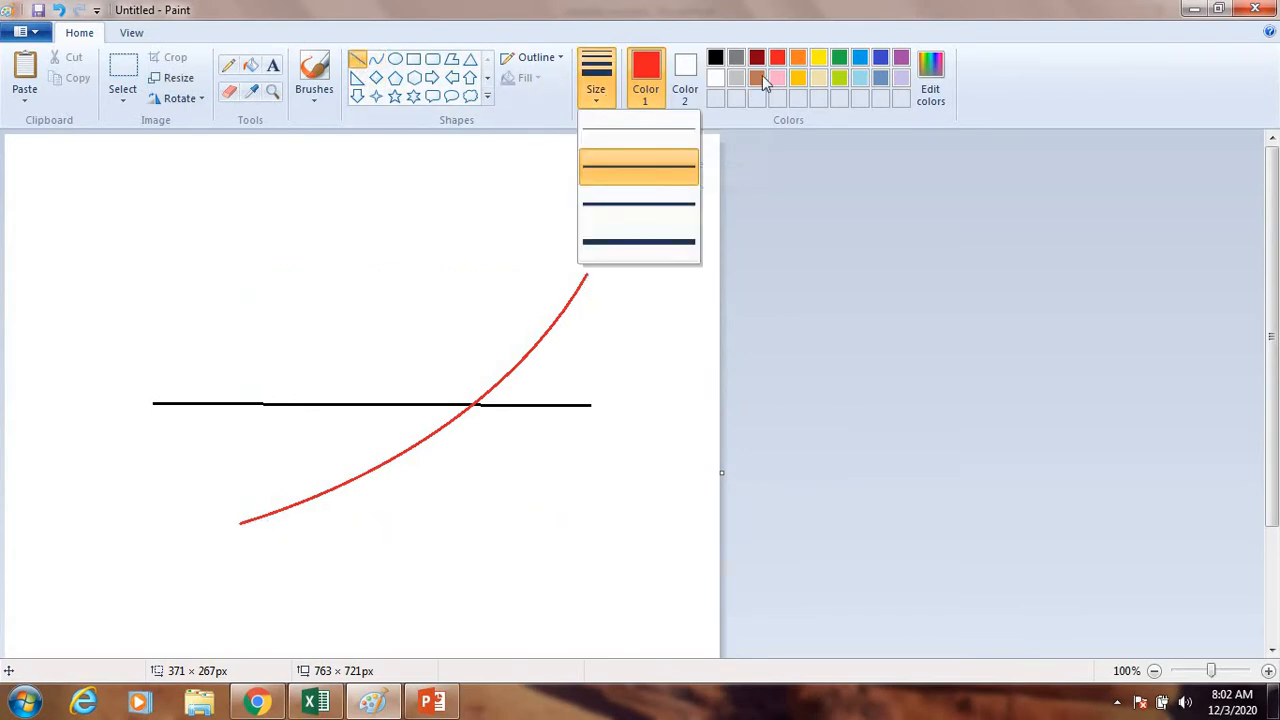
{"action": "left_click", "coordinate": [880, 62]}
{"action": "left_click_drag", "start_coordinate": [402, 254], "coordinate": [397, 533]}
{"action": "left_click", "coordinate": [881, 62]}
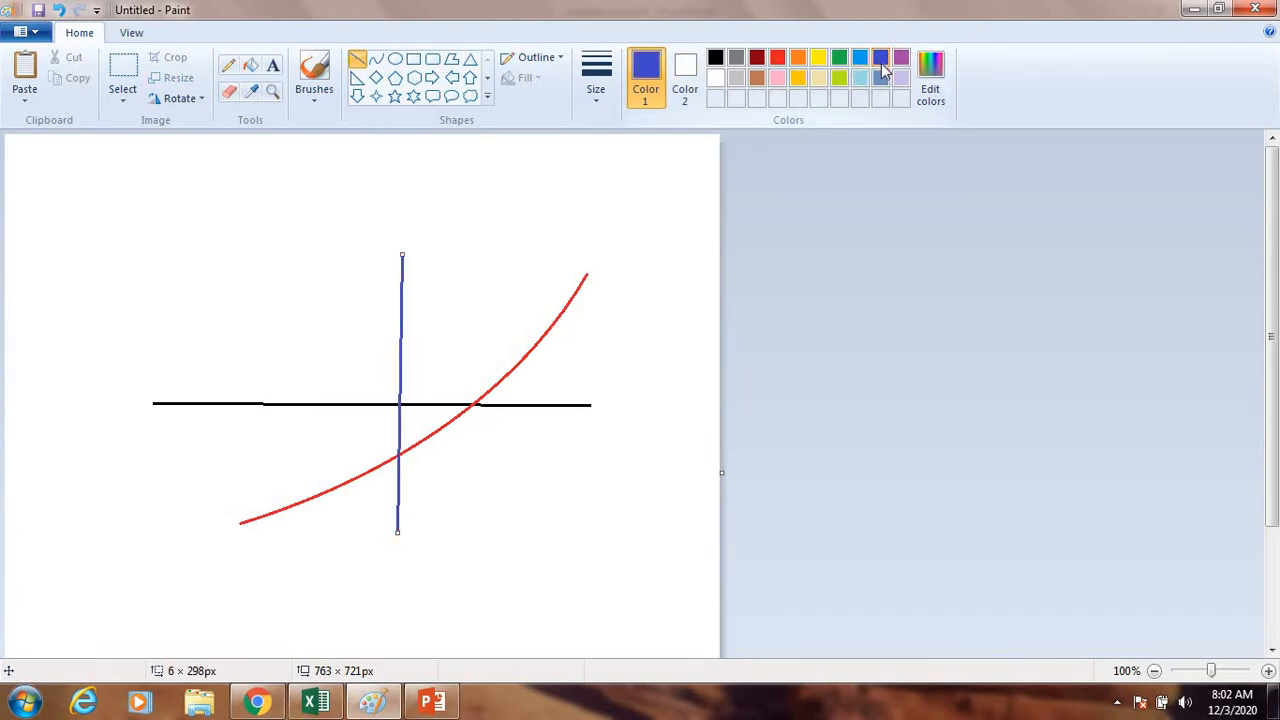
{"action": "left_click_drag", "start_coordinate": [435, 254], "coordinate": [433, 537]}
{"action": "left_click_drag", "start_coordinate": [477, 249], "coordinate": [470, 540]}
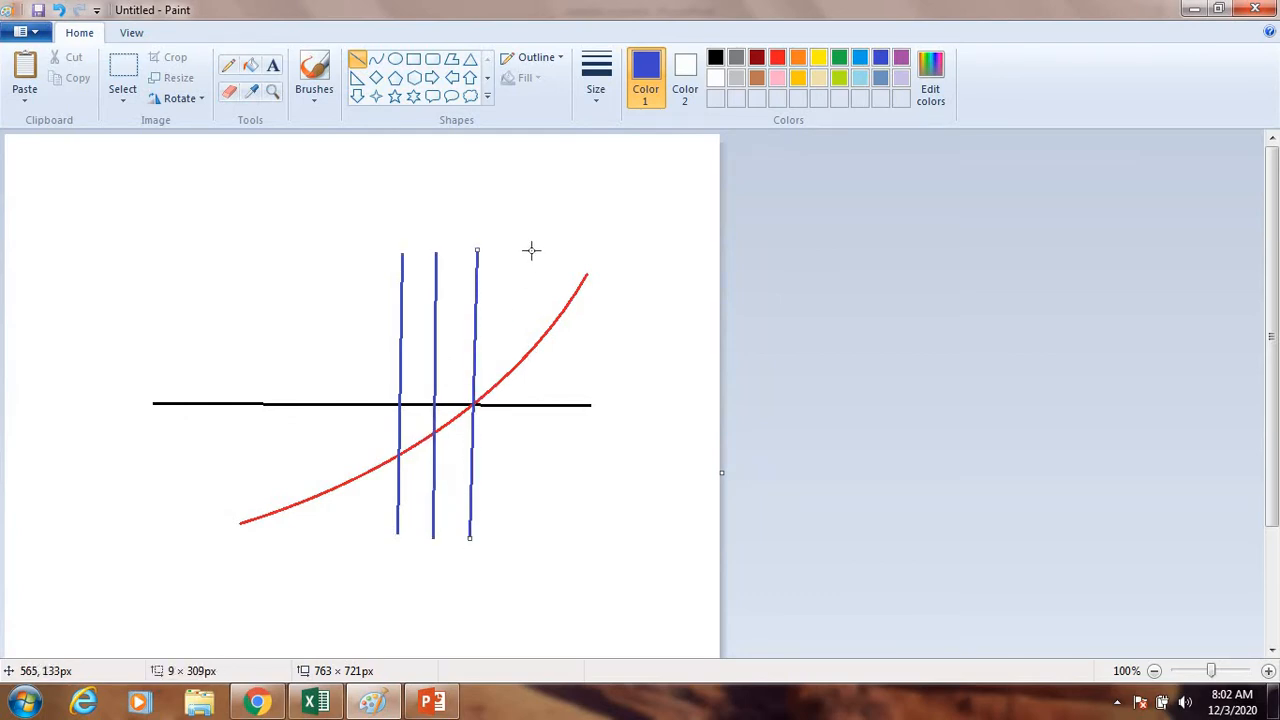
{"action": "left_click_drag", "start_coordinate": [519, 250], "coordinate": [511, 537]}
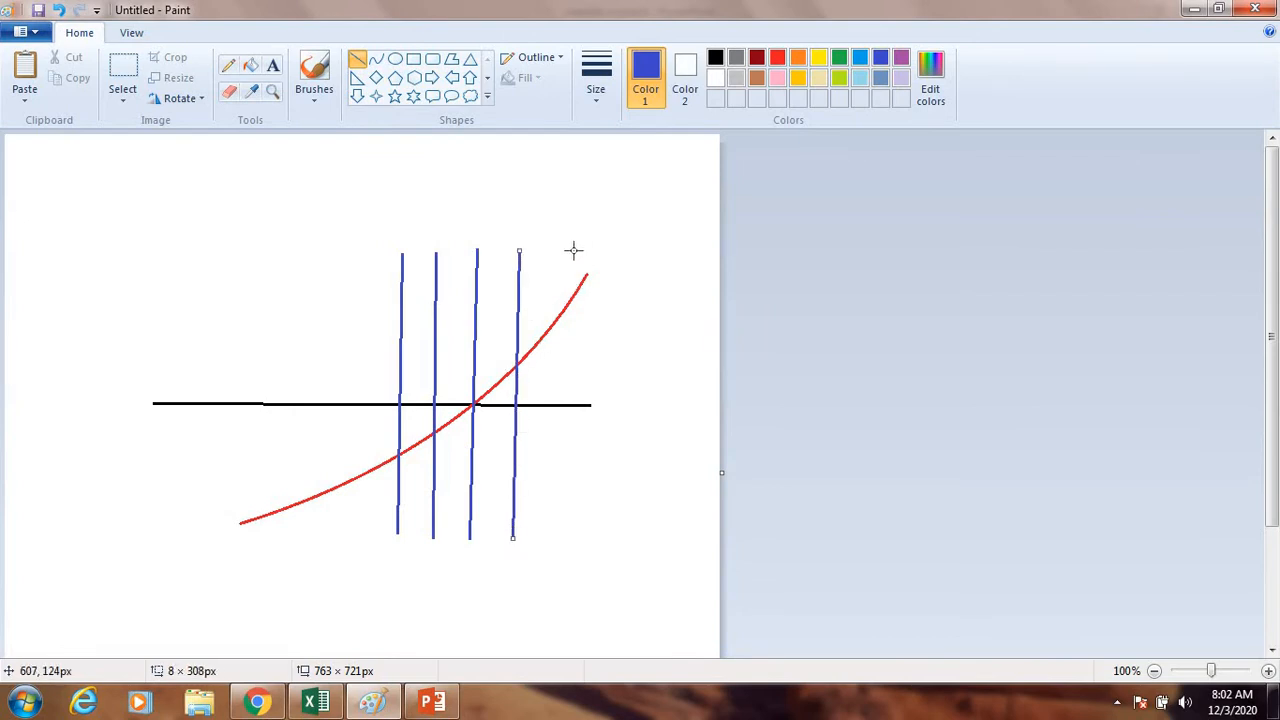
{"action": "left_click_drag", "start_coordinate": [573, 253], "coordinate": [562, 538]}
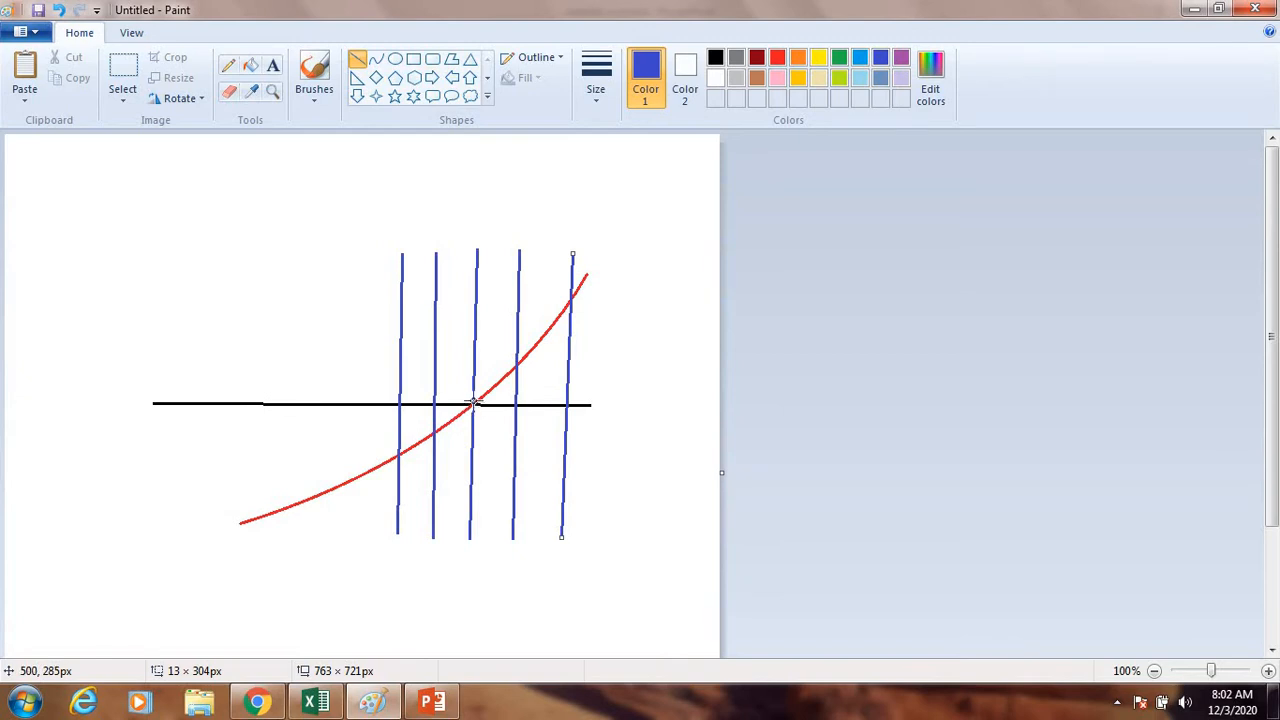
{"action": "left_click_drag", "start_coordinate": [468, 402], "coordinate": [474, 404]}
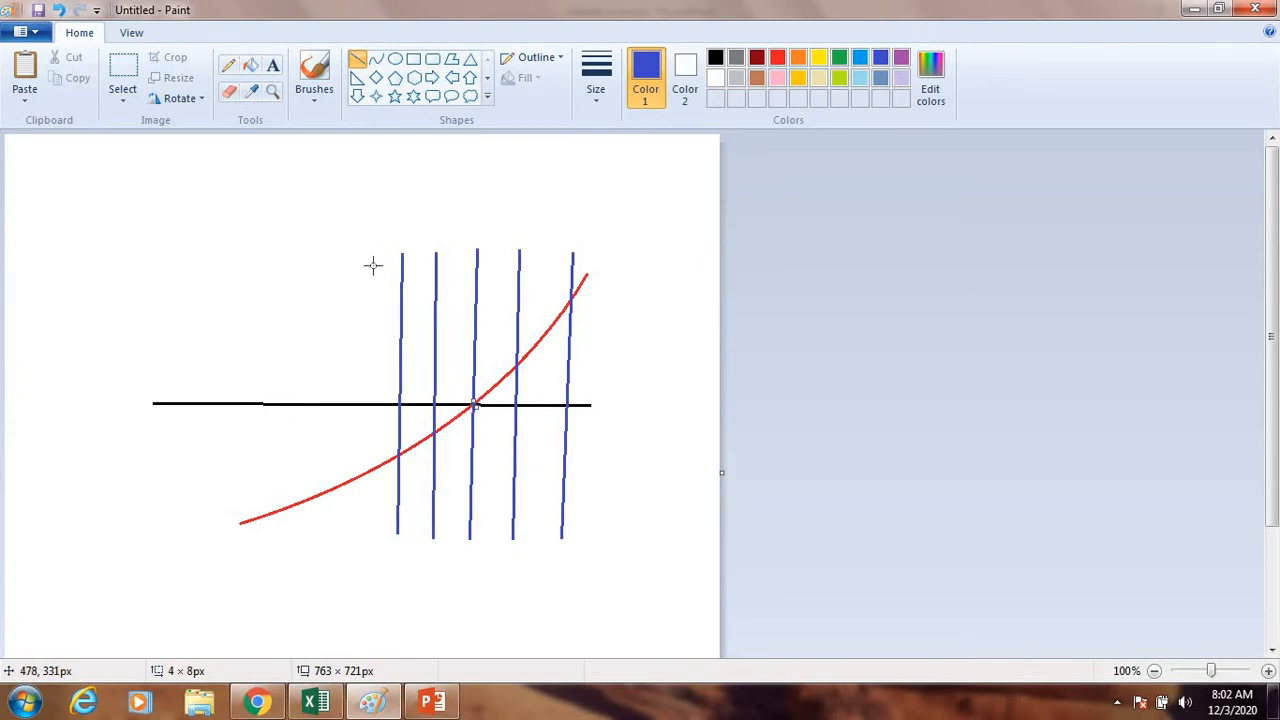
Undo the crossing-point mark and all five blue lines, keeping the black line and red curve.
{"action": "left_click", "coordinate": [229, 66]}
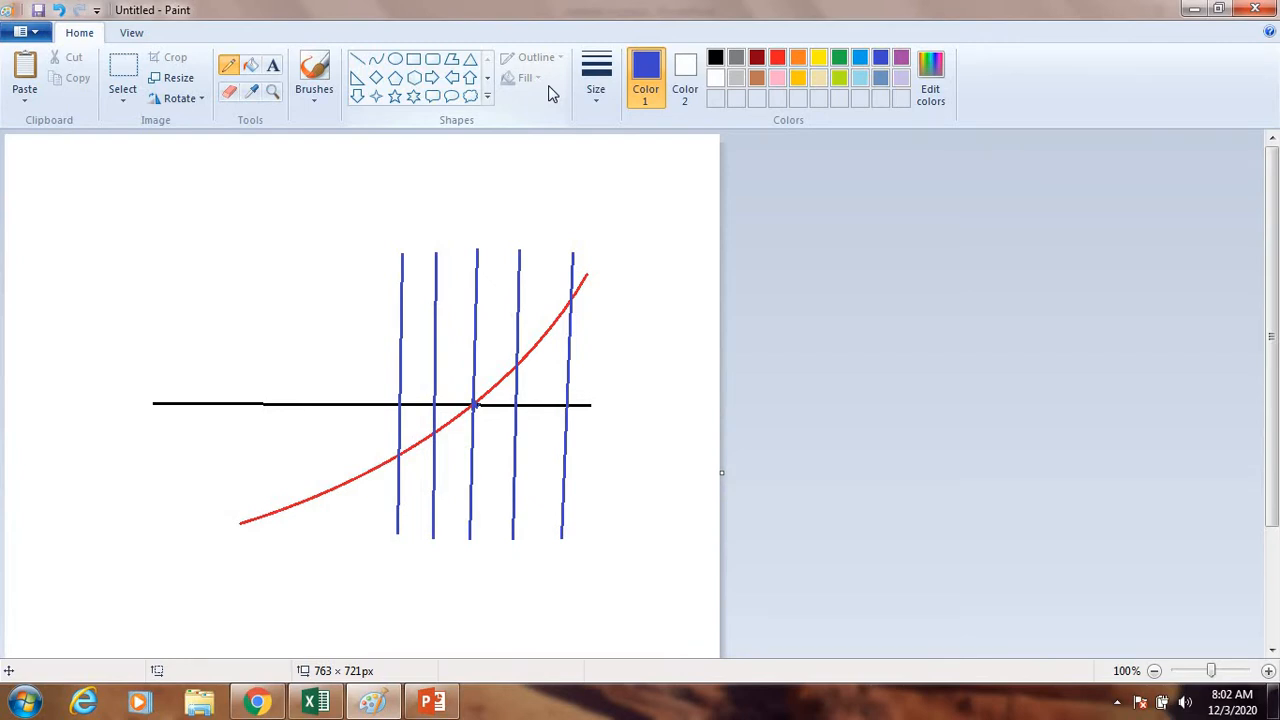
{"action": "left_click", "coordinate": [62, 14]}
{"action": "left_click", "coordinate": [62, 14]}
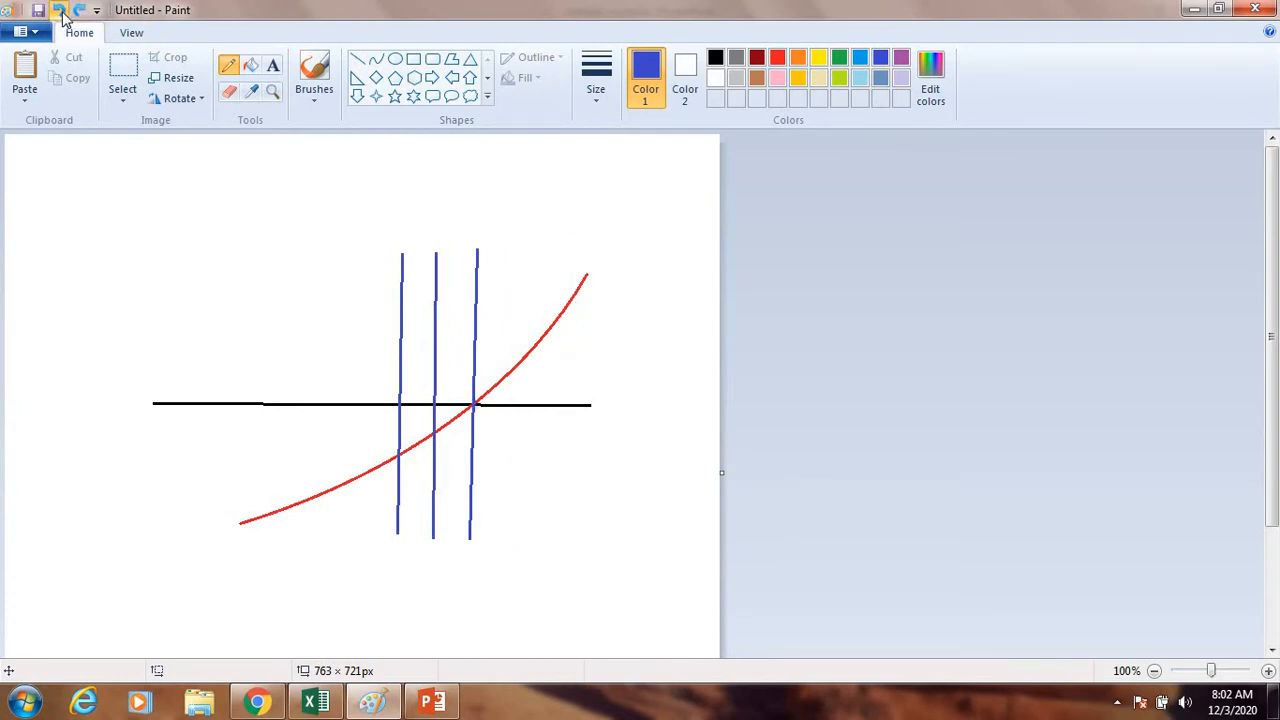
{"action": "left_click", "coordinate": [62, 14]}
{"action": "left_click", "coordinate": [62, 14]}
{"action": "left_click", "coordinate": [62, 14]}
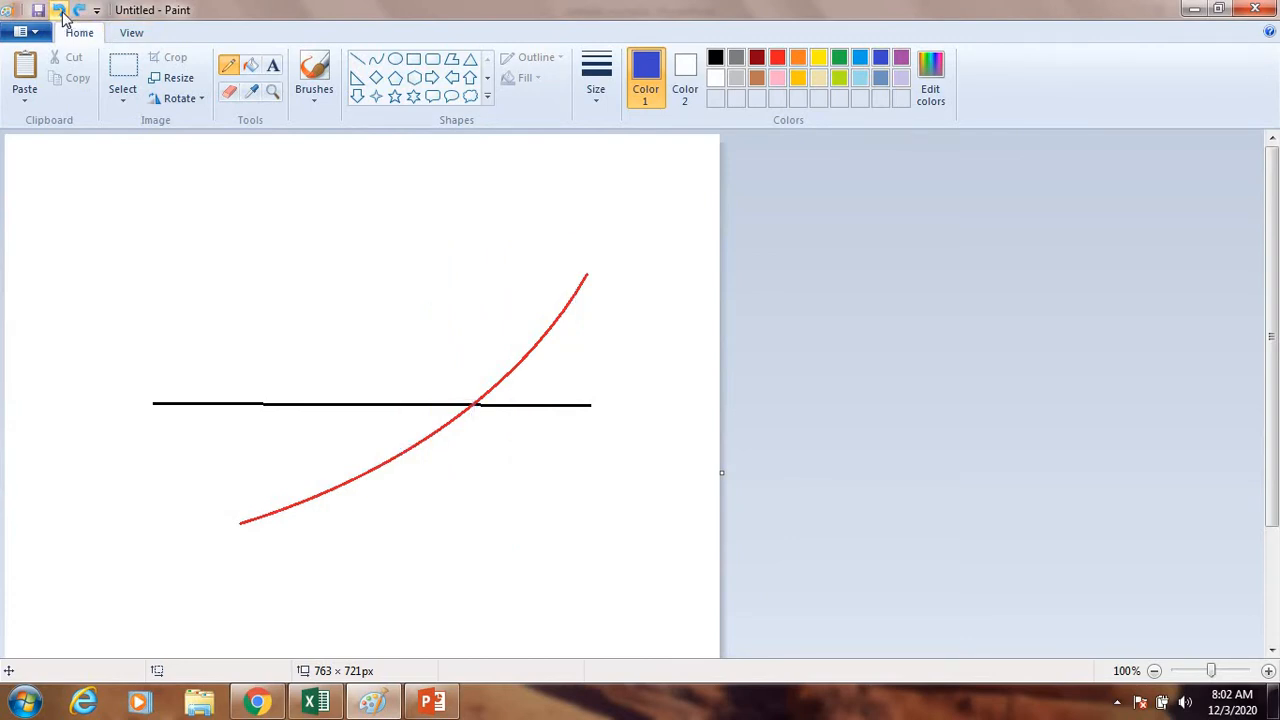
Draw five near-vertical blue lines about 300 px long, with the crossing of curve and black line between the second and third.
{"action": "left_click", "coordinate": [360, 61]}
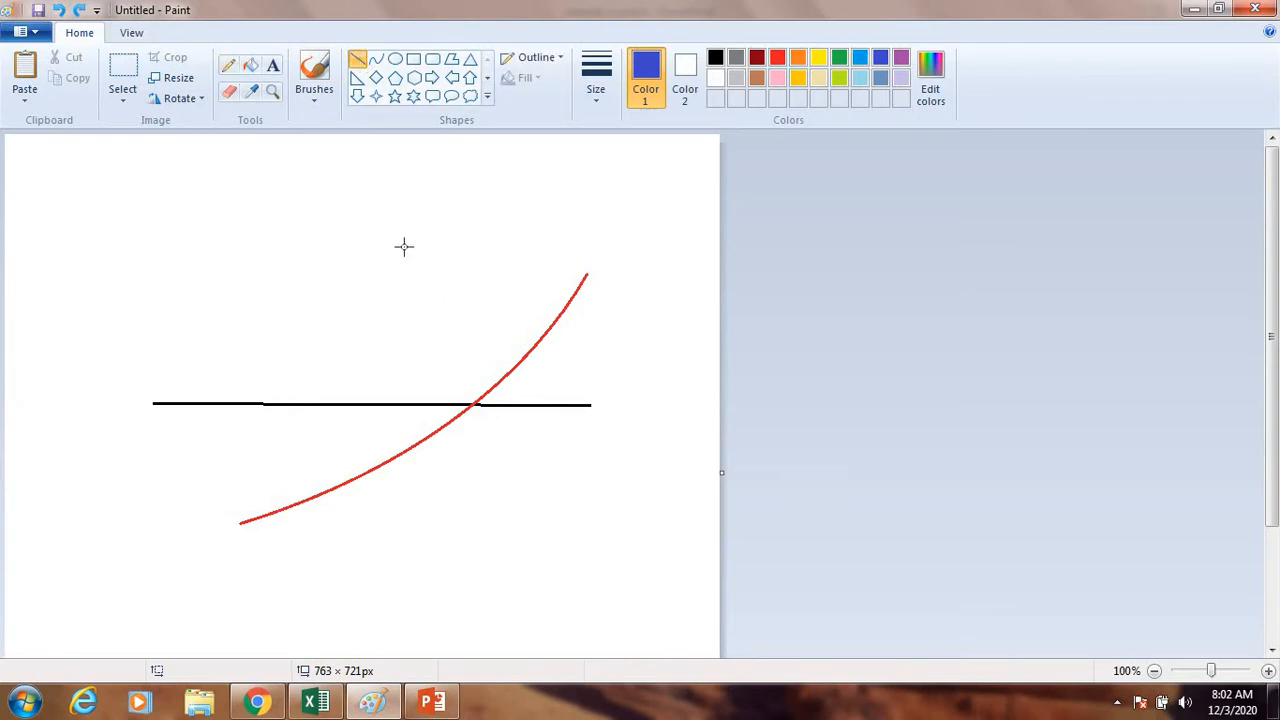
{"action": "left_click_drag", "start_coordinate": [404, 246], "coordinate": [398, 528]}
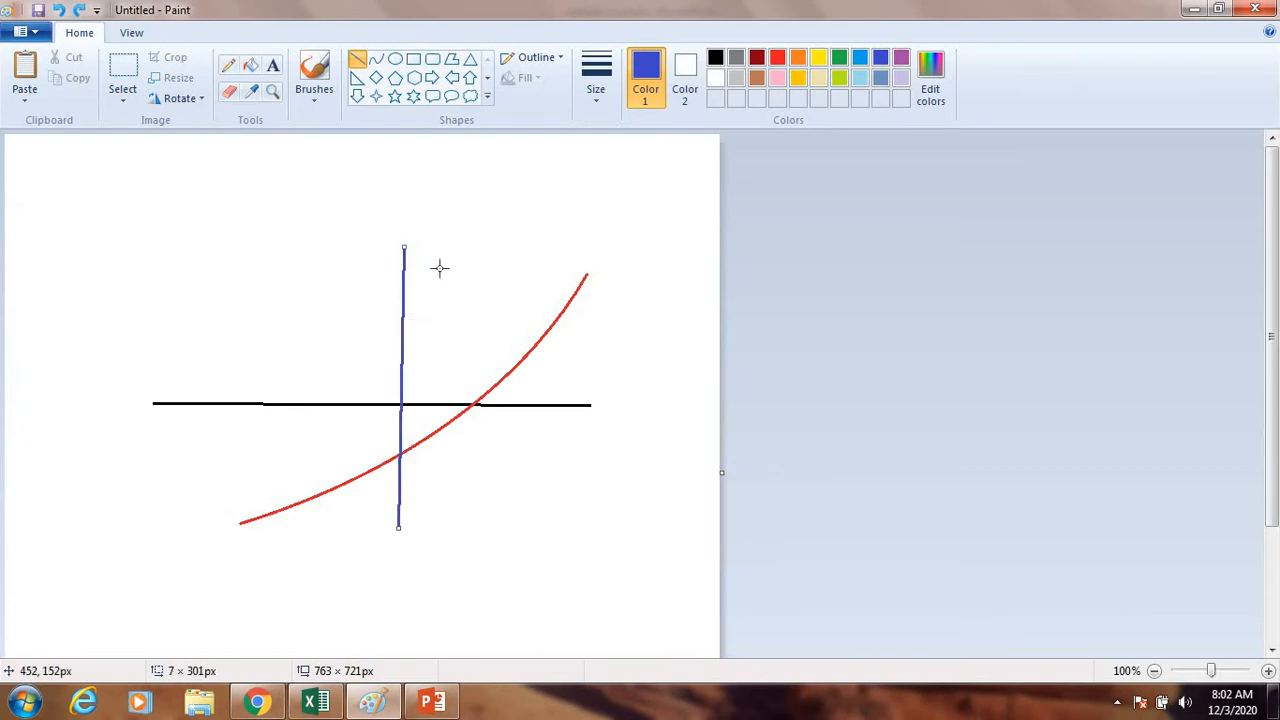
{"action": "left_click_drag", "start_coordinate": [442, 247], "coordinate": [435, 532]}
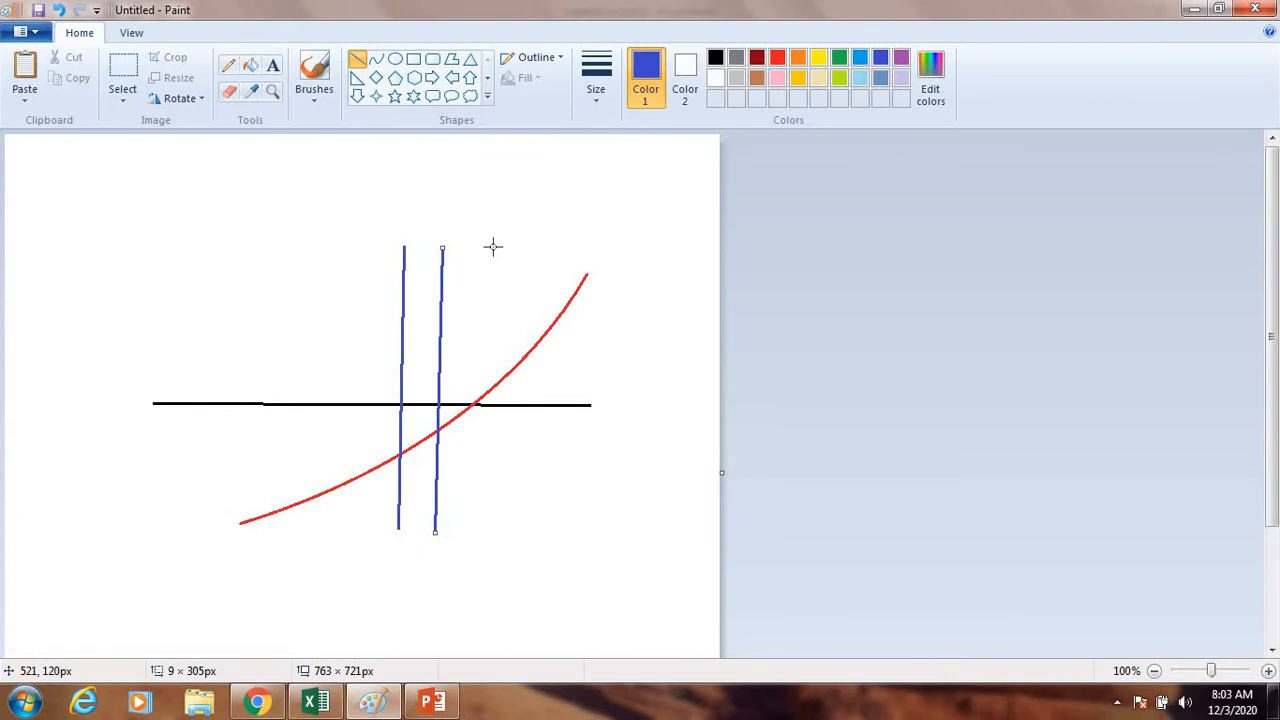
{"action": "mouse_move", "coordinate": [493, 246]}
{"action": "left_mouse_down"}
{"action": "mouse_move", "coordinate": [474, 489]}
{"action": "mouse_move", "coordinate": [483, 538]}
{"action": "left_mouse_up"}
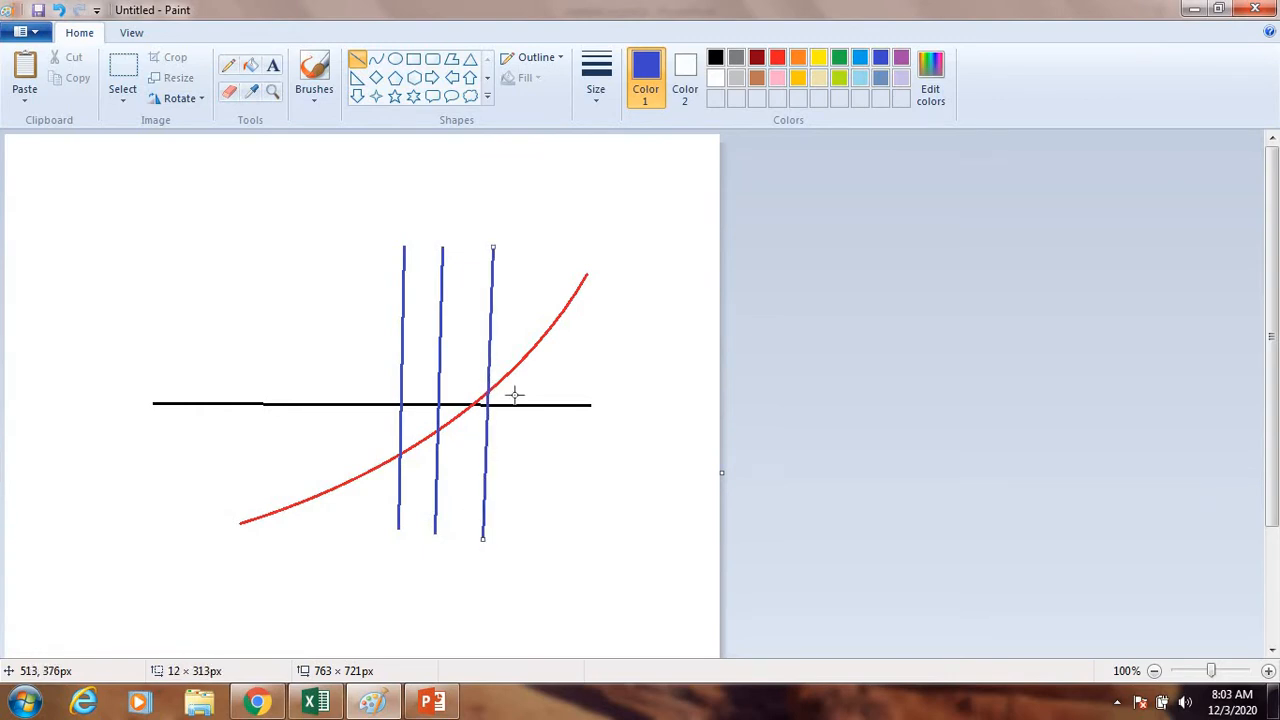
{"action": "left_click_drag", "start_coordinate": [535, 250], "coordinate": [526, 514]}
{"action": "left_click_drag", "start_coordinate": [569, 252], "coordinate": [564, 511]}
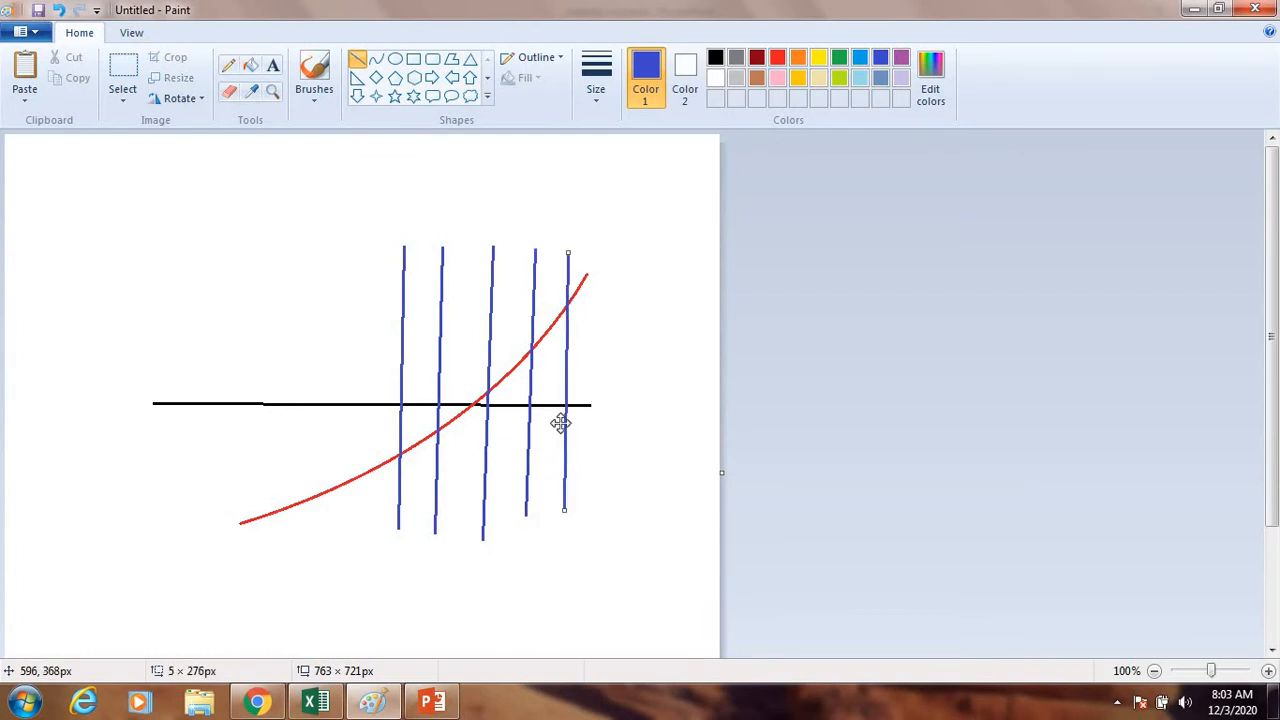
Draw a red ellipse about 105 × 66 px around the point where the red curve crosses the black line.
{"action": "left_click", "coordinate": [397, 61]}
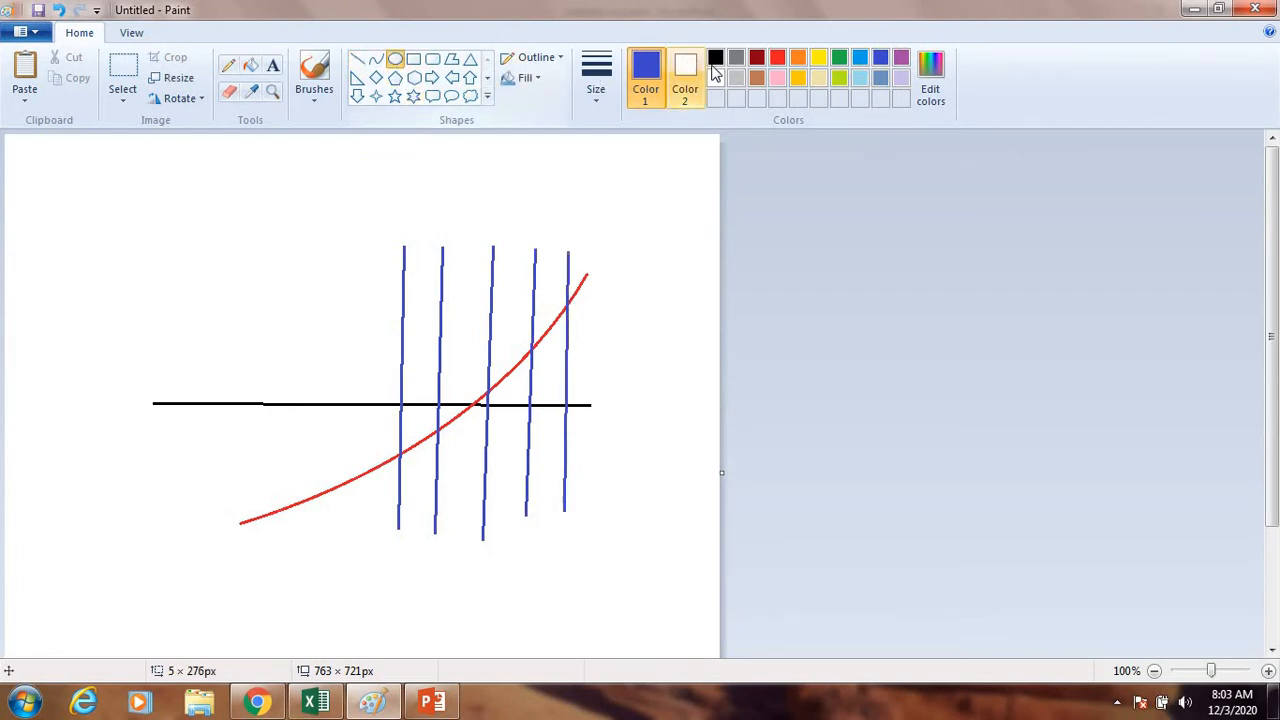
{"action": "left_click", "coordinate": [777, 57]}
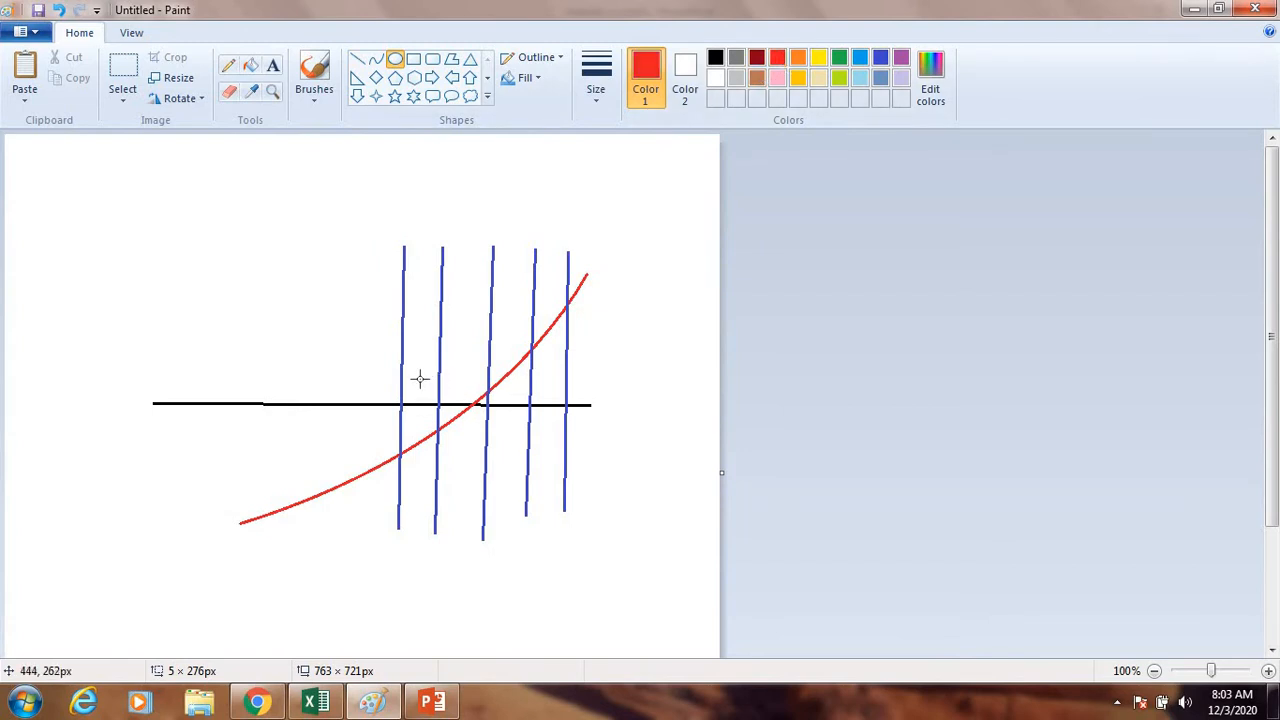
{"action": "left_click_drag", "start_coordinate": [415, 377], "coordinate": [512, 437]}
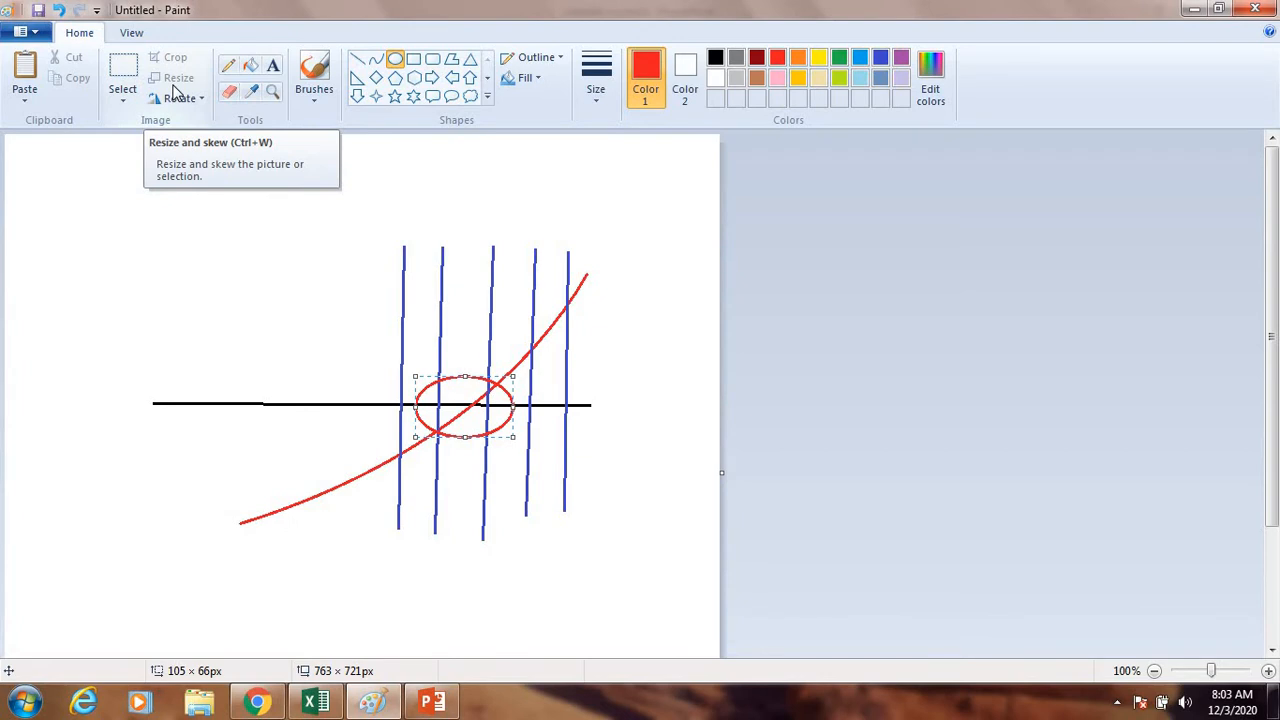
Draw four closely spaced green vertical lines about 120 px long between the second and third blue lines, across the red ellipse.
{"action": "left_click", "coordinate": [136, 35]}
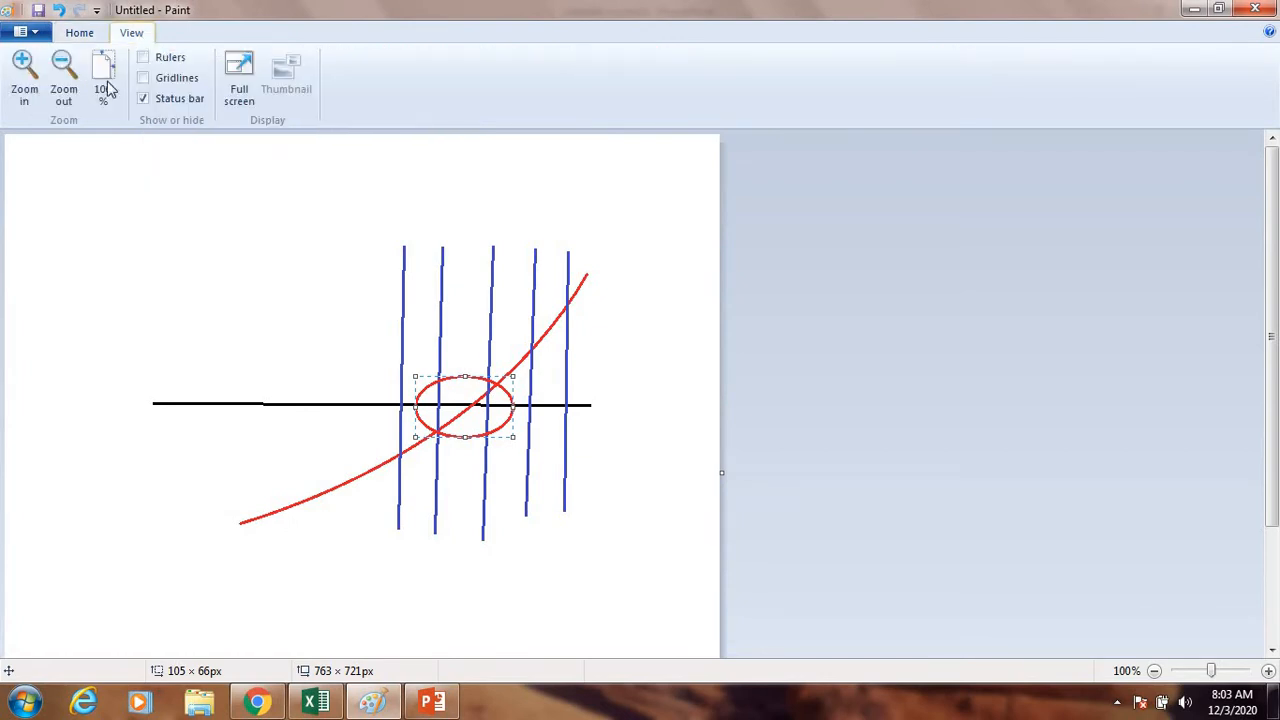
{"action": "left_click", "coordinate": [23, 86]}
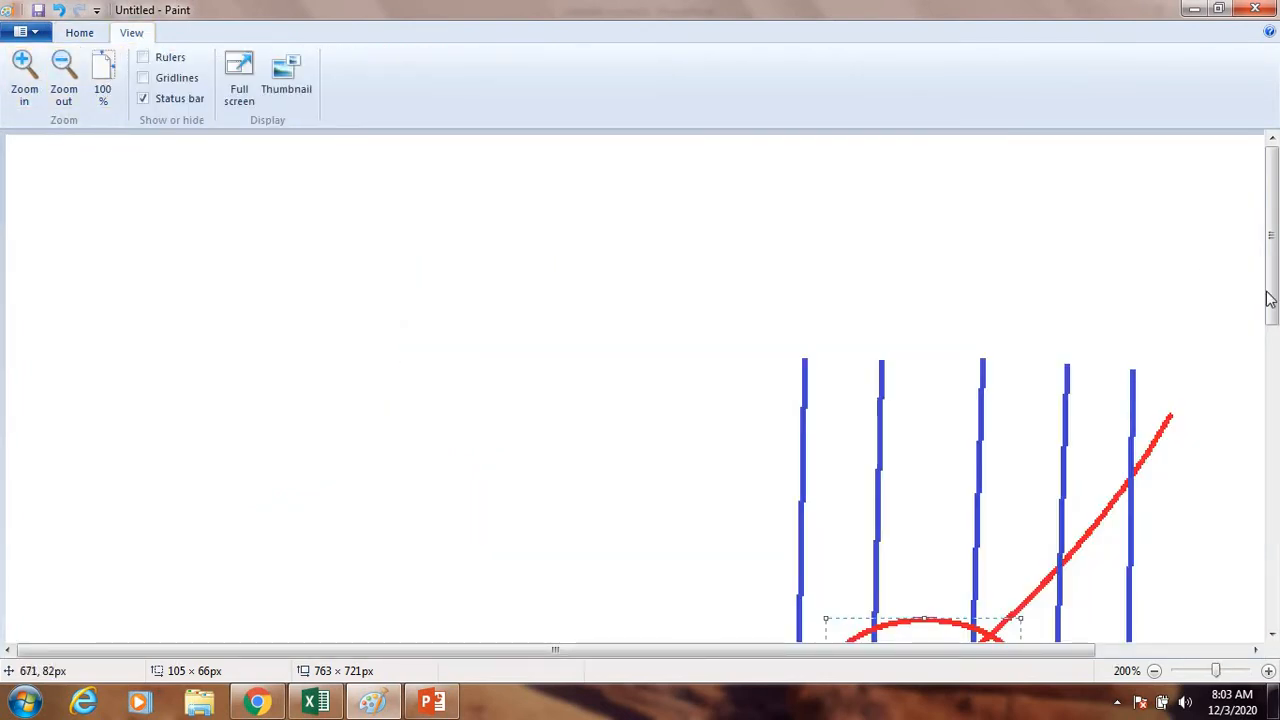
{"action": "left_click_drag", "start_coordinate": [1268, 298], "coordinate": [1268, 400]}
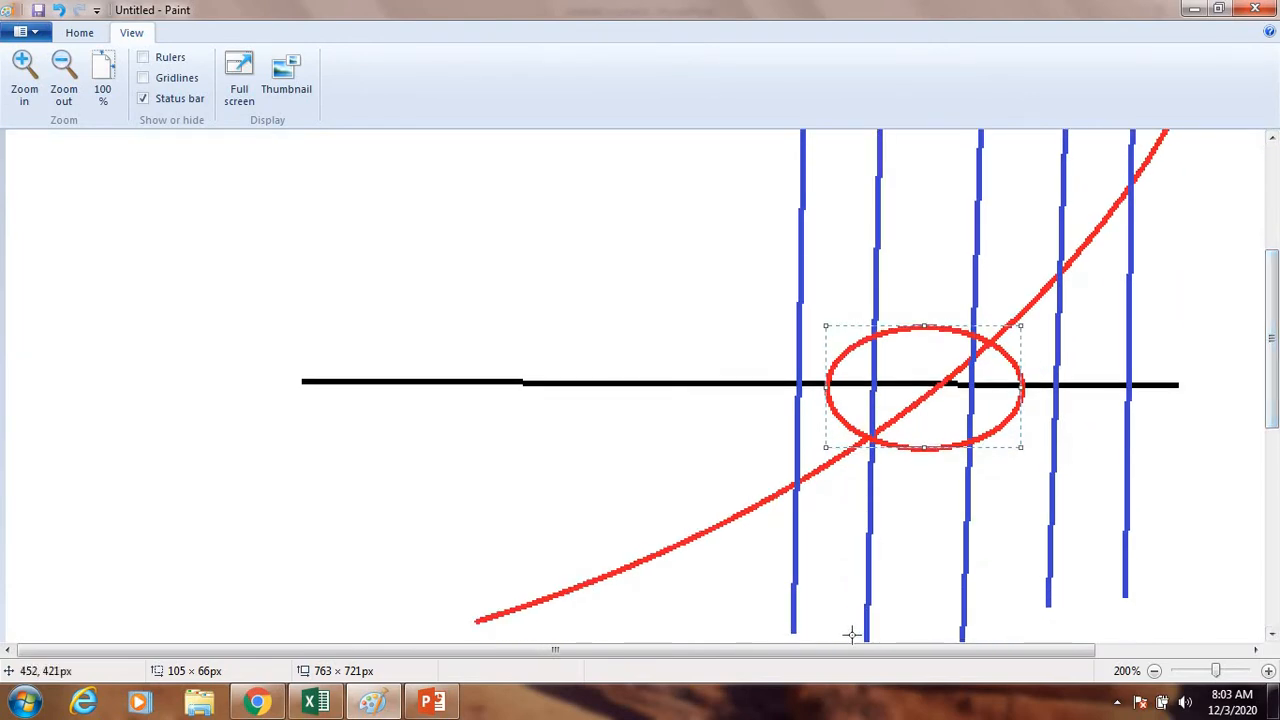
{"action": "left_click_drag", "start_coordinate": [852, 649], "coordinate": [957, 649]}
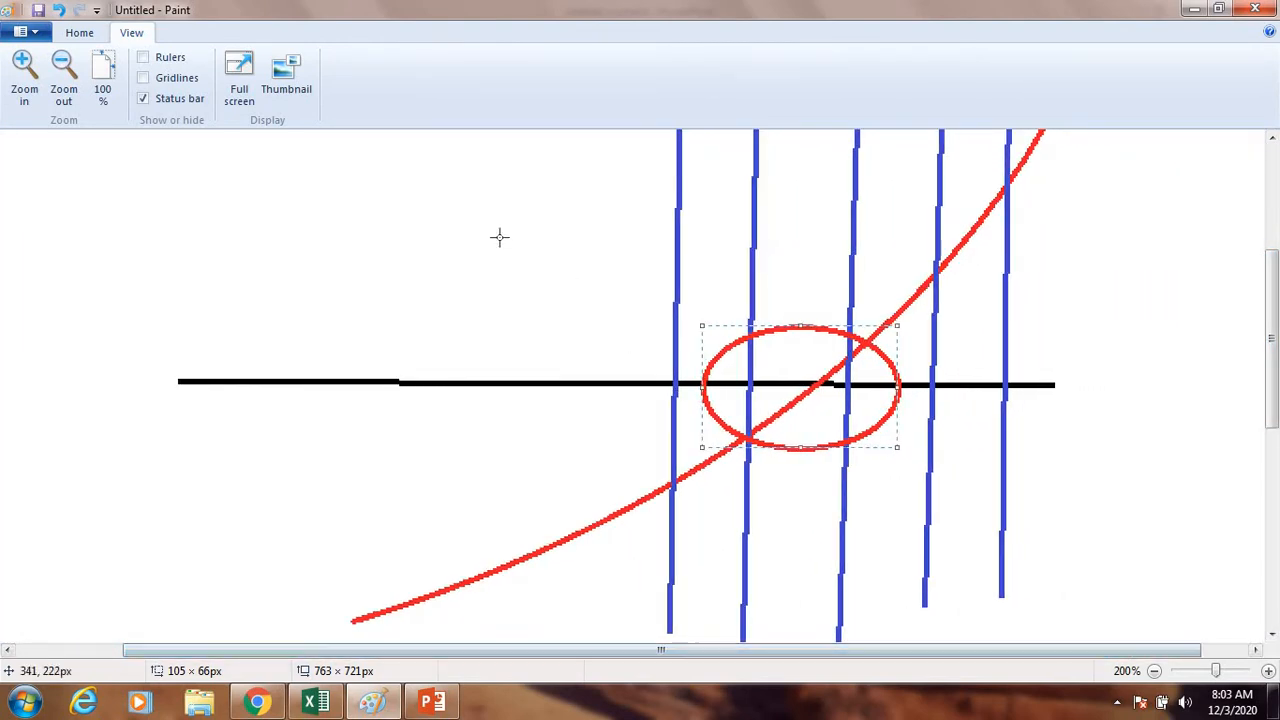
{"action": "left_click", "coordinate": [95, 34]}
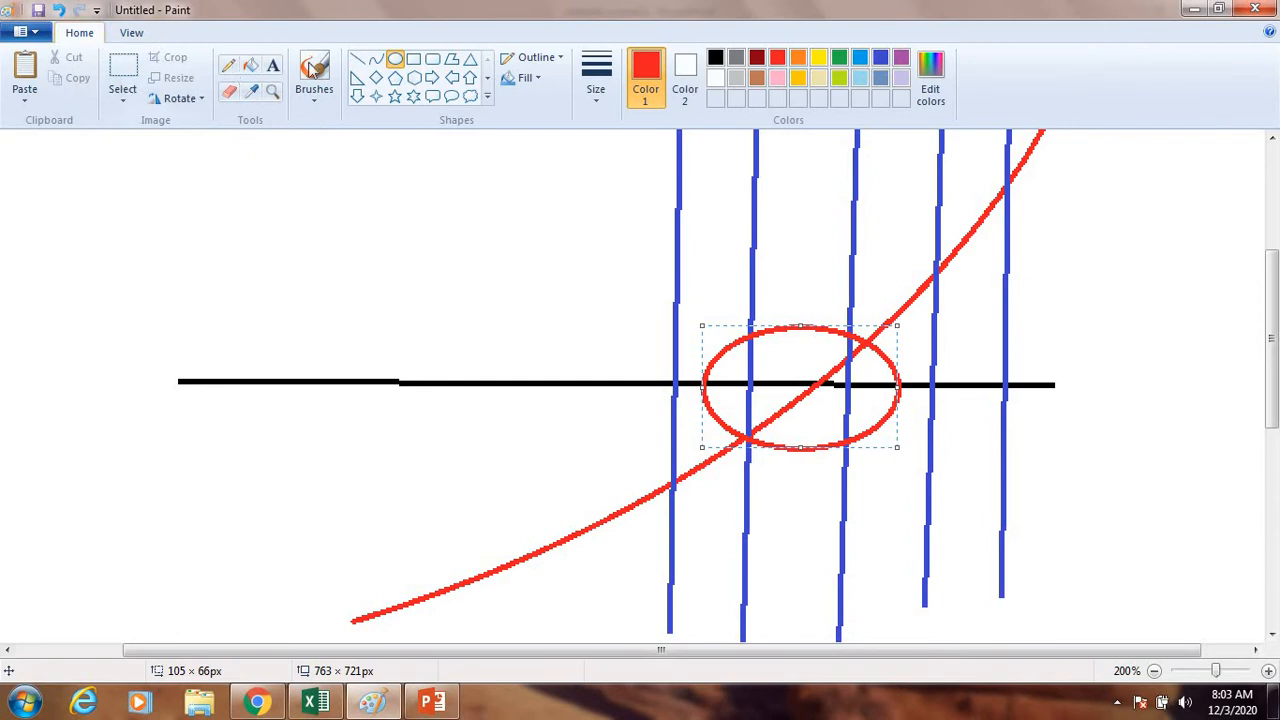
{"action": "left_click", "coordinate": [357, 59]}
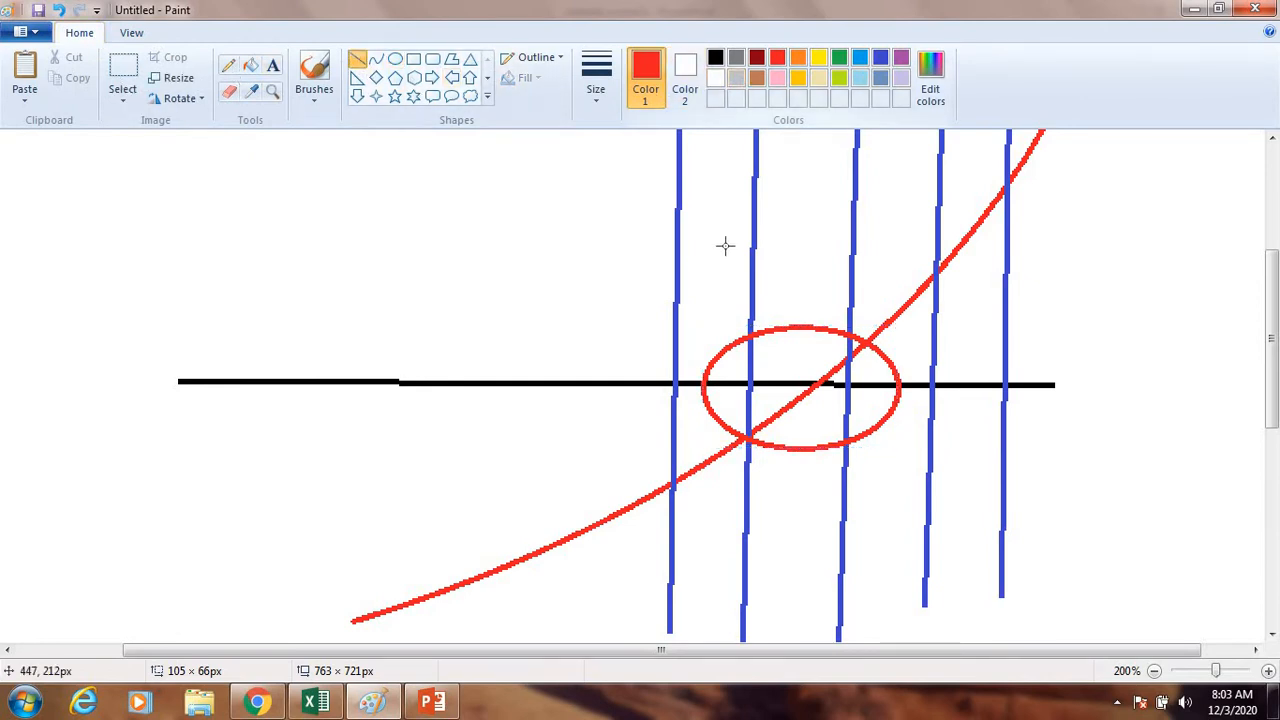
{"action": "left_click", "coordinate": [840, 58]}
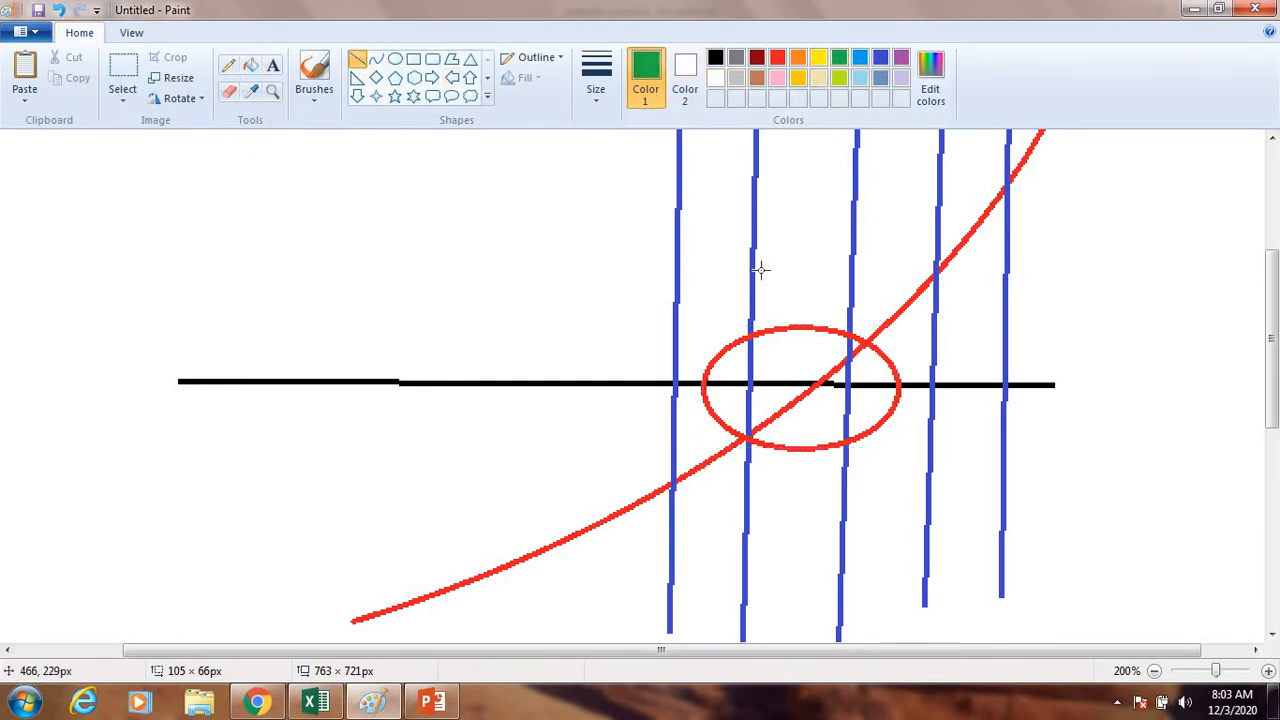
{"action": "mouse_move", "coordinate": [770, 264]}
{"action": "left_mouse_down"}
{"action": "mouse_move", "coordinate": [778, 392]}
{"action": "mouse_move", "coordinate": [763, 505]}
{"action": "left_mouse_up"}
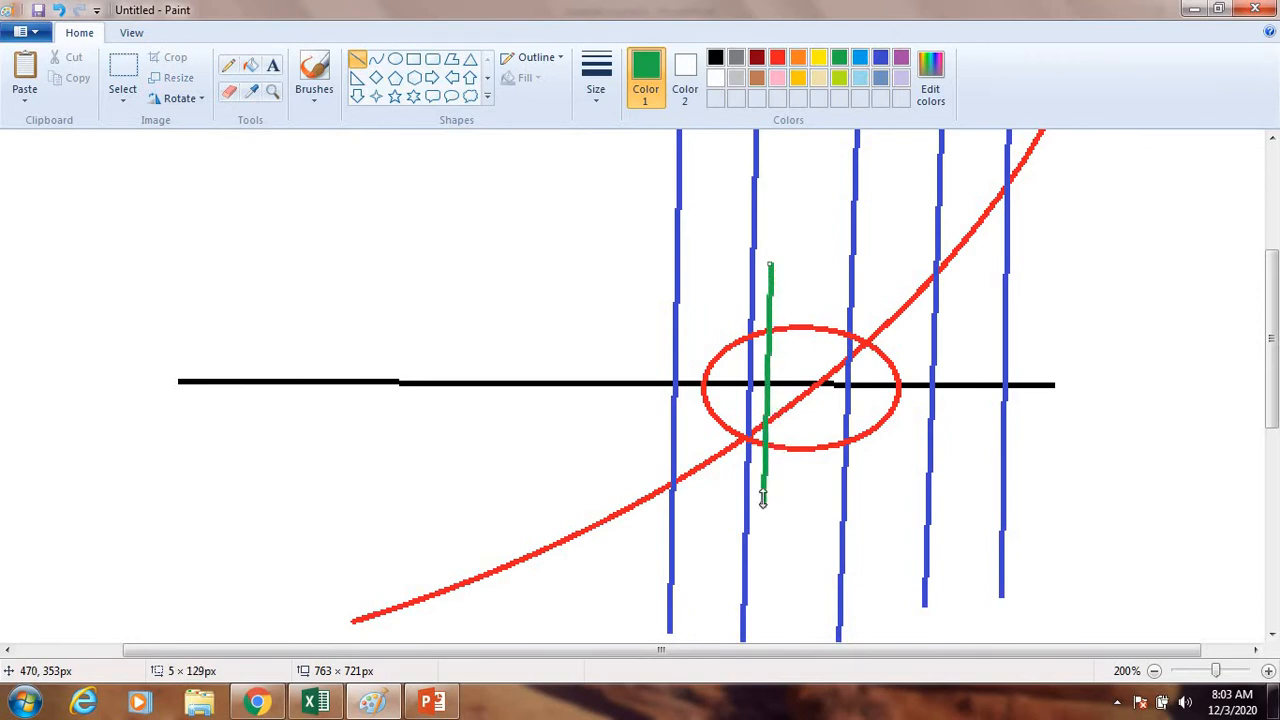
{"action": "left_click_drag", "start_coordinate": [789, 273], "coordinate": [782, 500]}
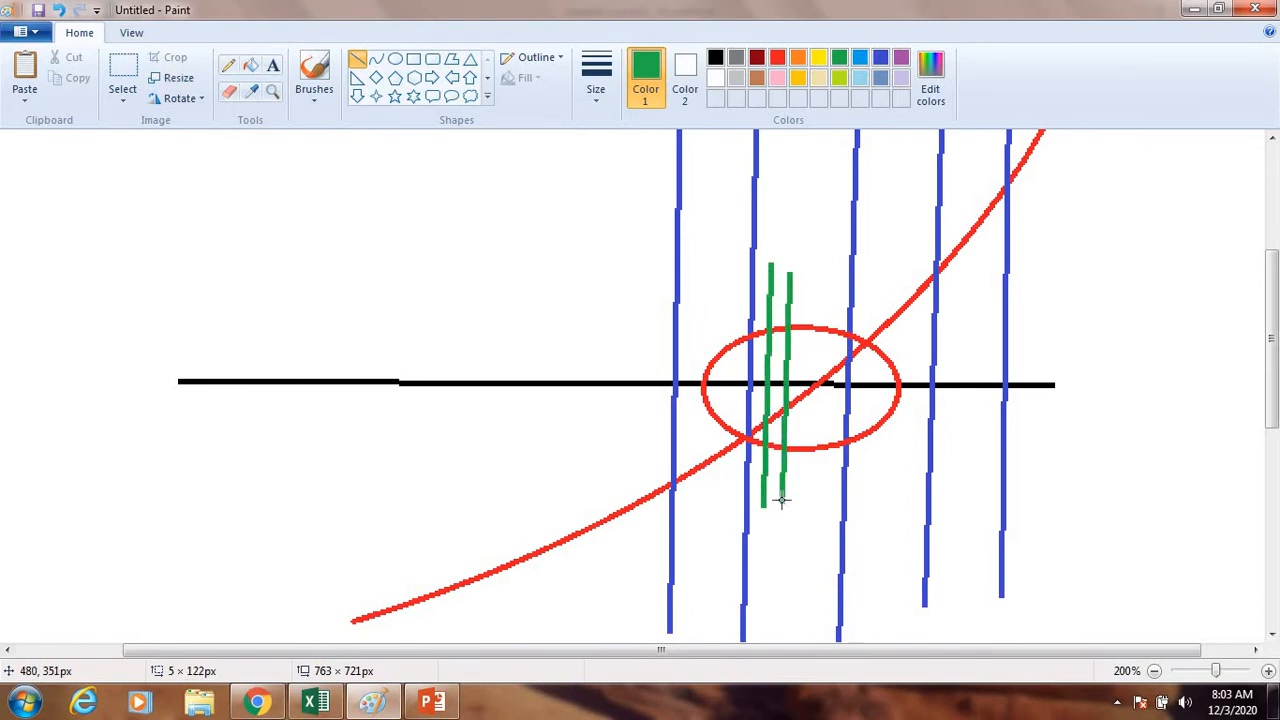
{"action": "left_click_drag", "start_coordinate": [808, 274], "coordinate": [806, 487]}
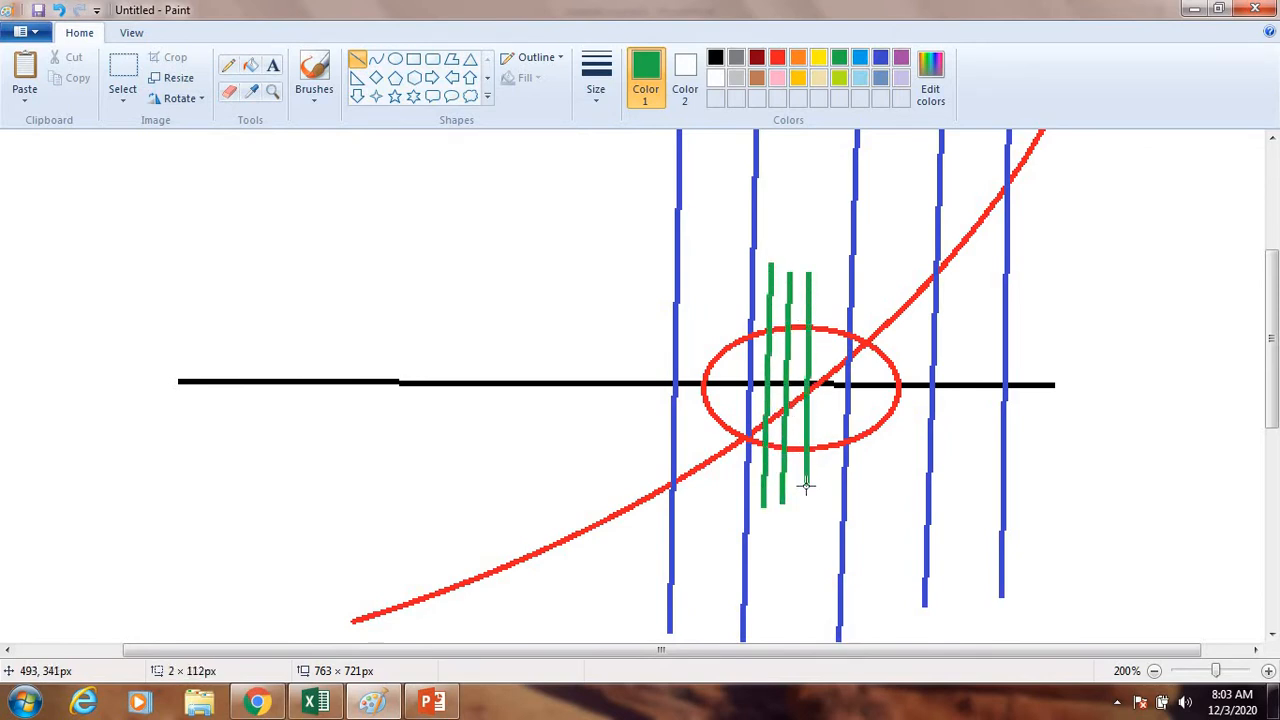
{"action": "left_click_drag", "start_coordinate": [833, 279], "coordinate": [829, 495]}
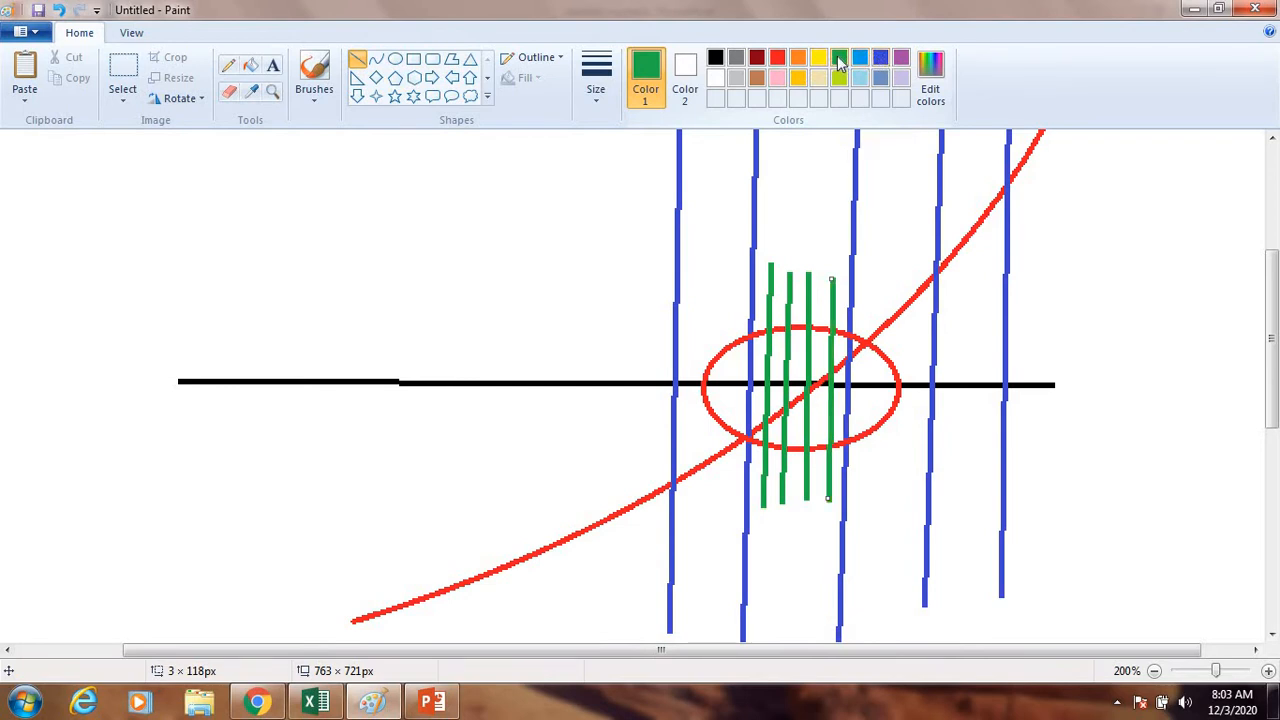
Draw a small black ellipse about 24 × 19 px around the crossing point between the third and fourth green lines.
{"action": "left_click", "coordinate": [396, 60]}
{"action": "left_click", "coordinate": [715, 58]}
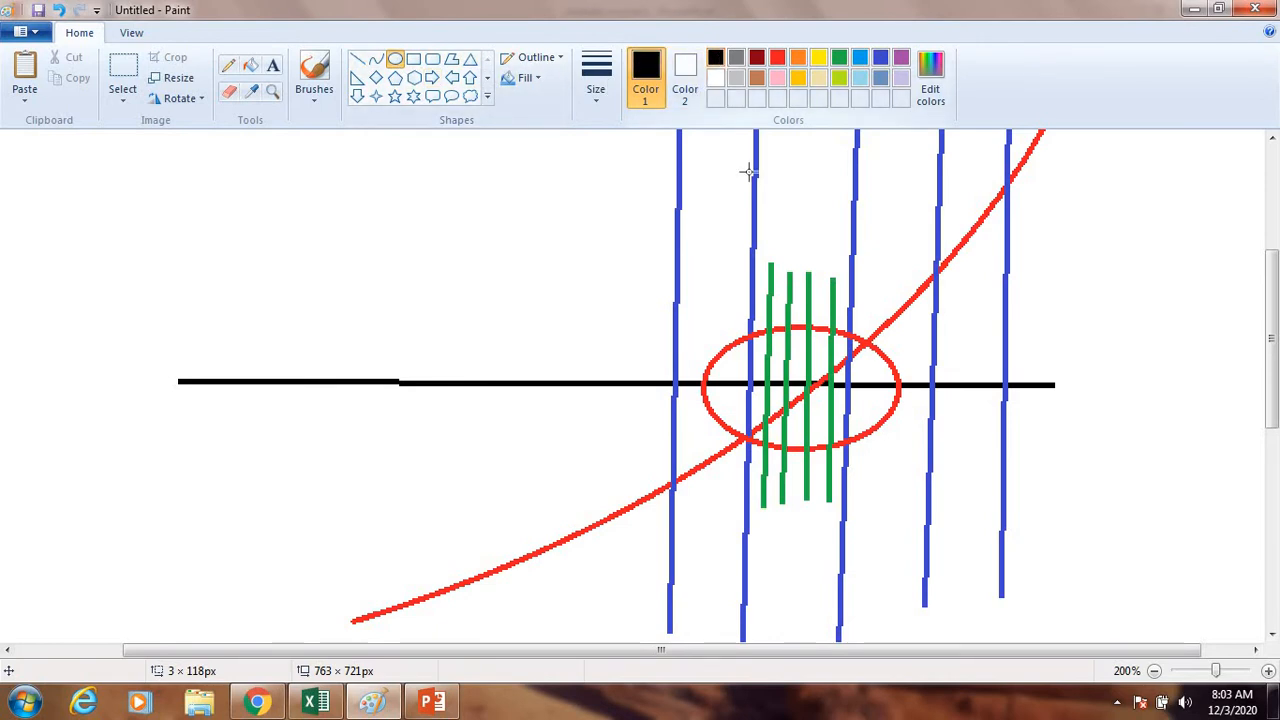
{"action": "left_click_drag", "start_coordinate": [796, 365], "coordinate": [842, 401]}
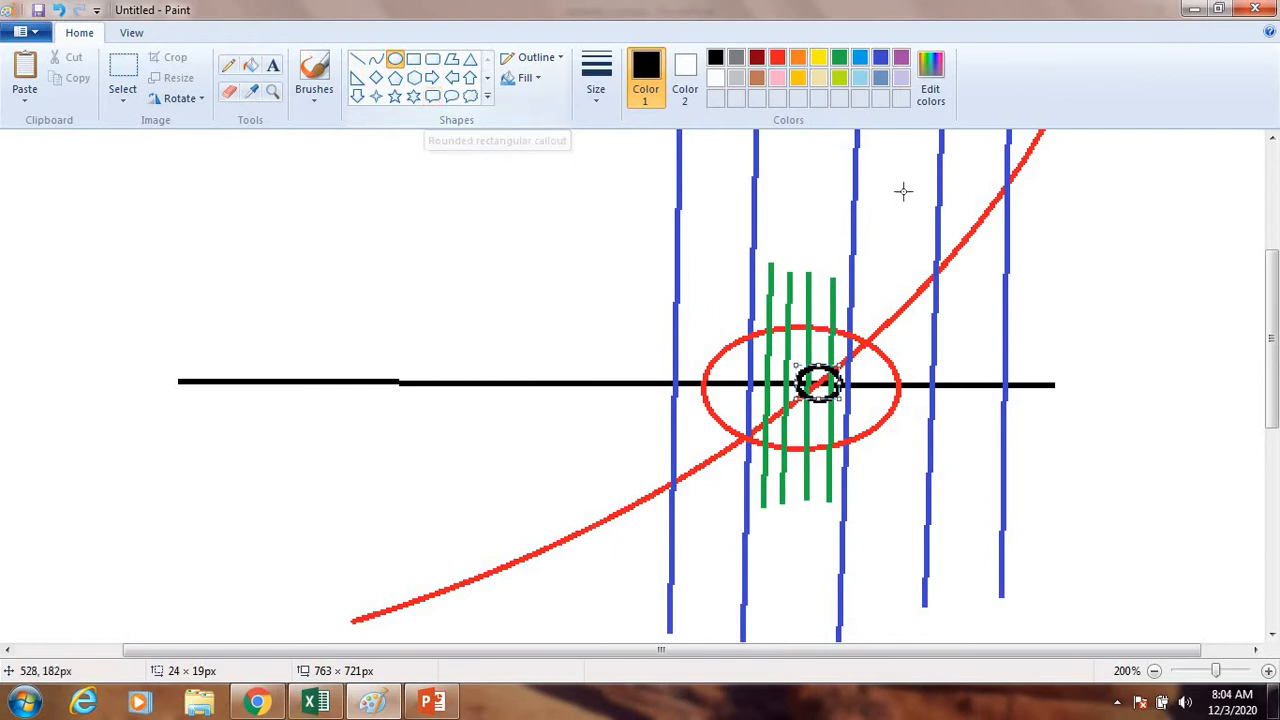
{"action": "left_click", "coordinate": [1043, 263]}
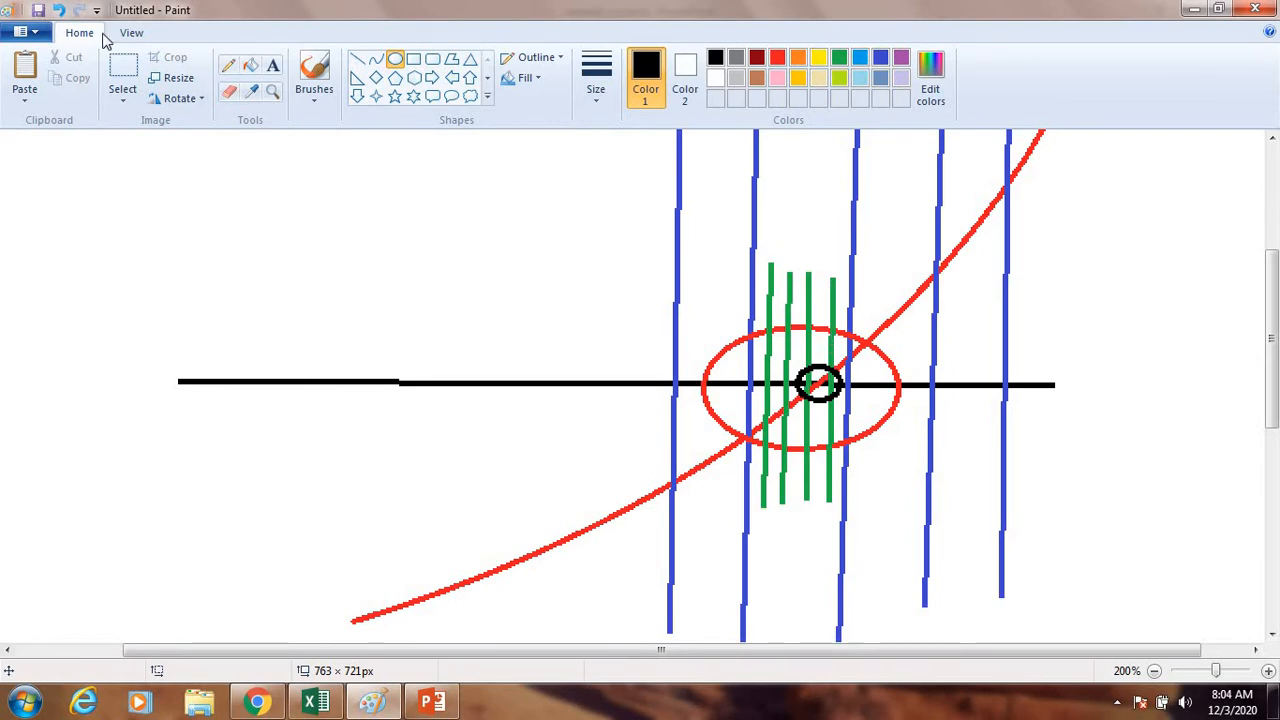
Start a new blank picture, discarding the current drawing without saving it.
{"action": "left_click", "coordinate": [33, 31]}
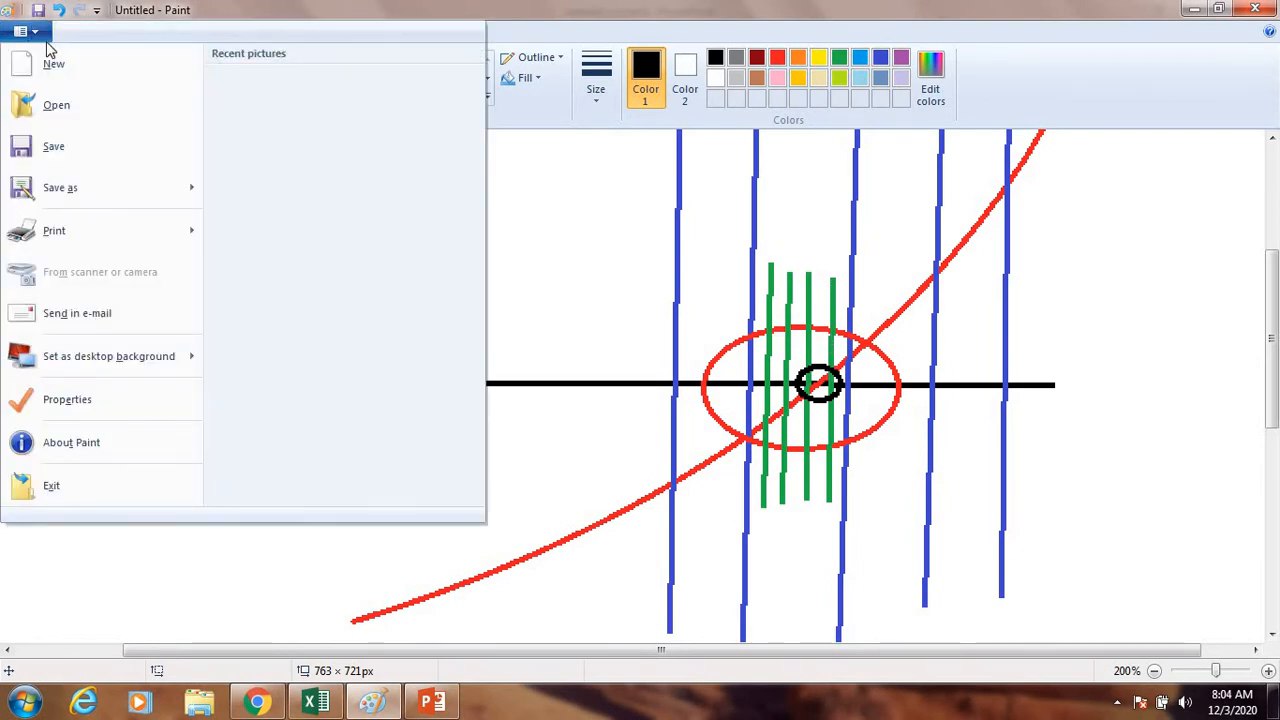
{"action": "left_click", "coordinate": [91, 70]}
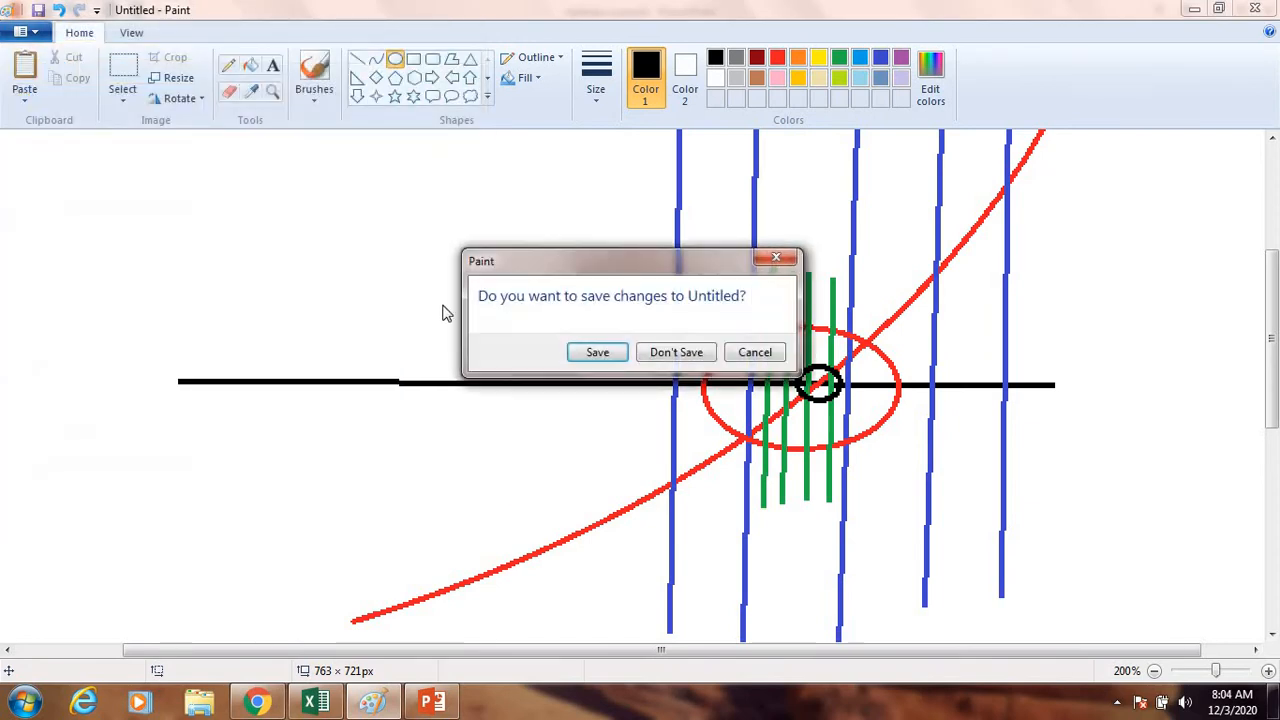
{"action": "left_click", "coordinate": [673, 356]}
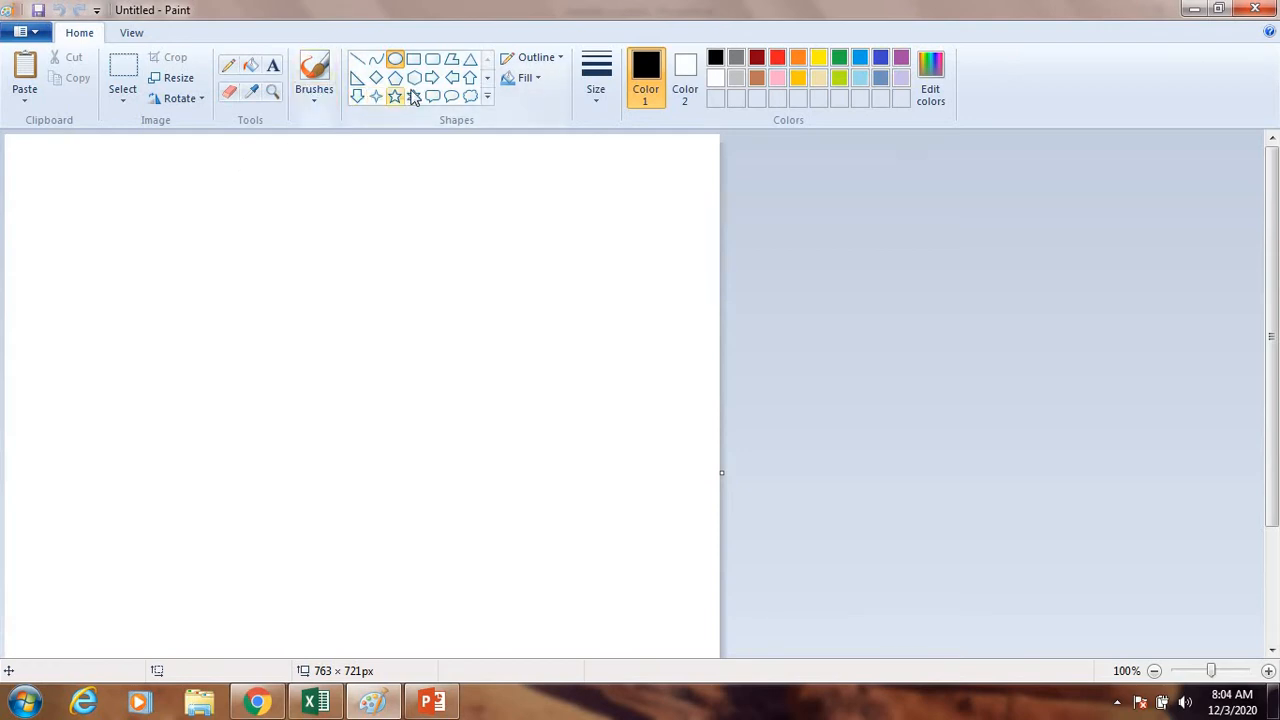
Draw a black curve about 375 × 202 px that rises from lower left to upper right and bows downward.
{"action": "left_click", "coordinate": [374, 58]}
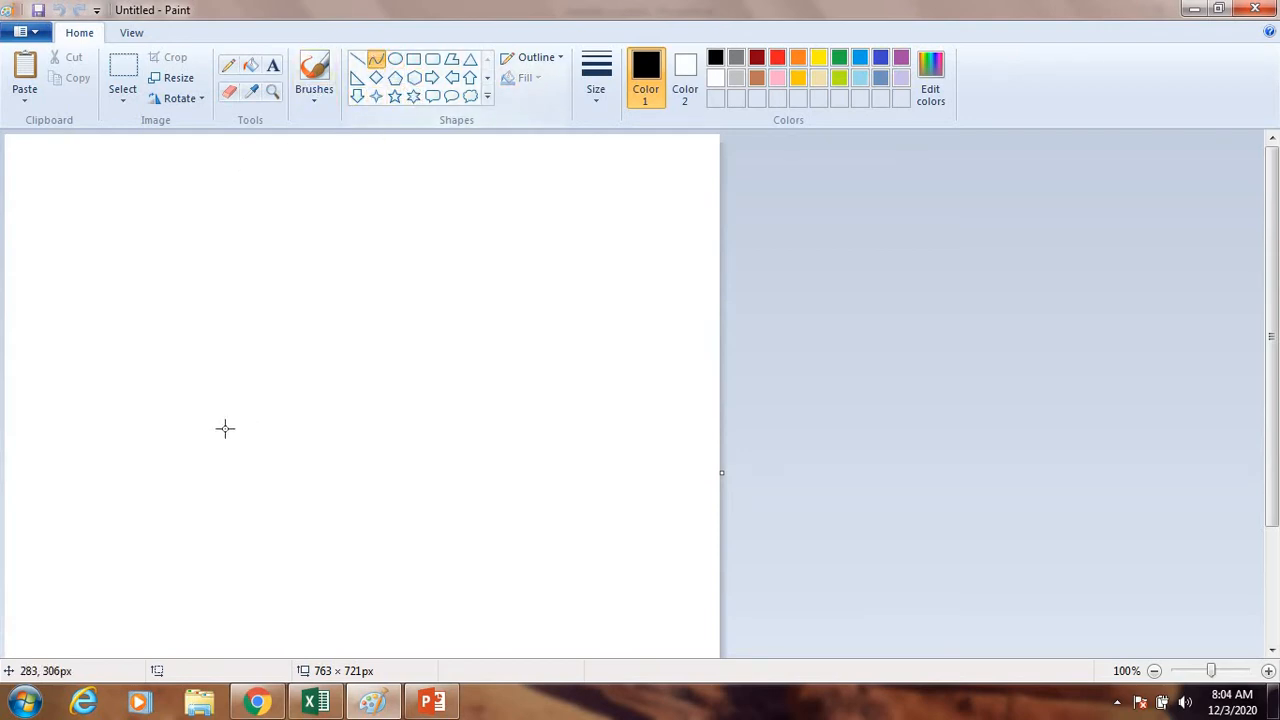
{"action": "mouse_move", "coordinate": [187, 471]}
{"action": "left_mouse_down"}
{"action": "mouse_move", "coordinate": [291, 437]}
{"action": "mouse_move", "coordinate": [539, 284]}
{"action": "left_mouse_up"}
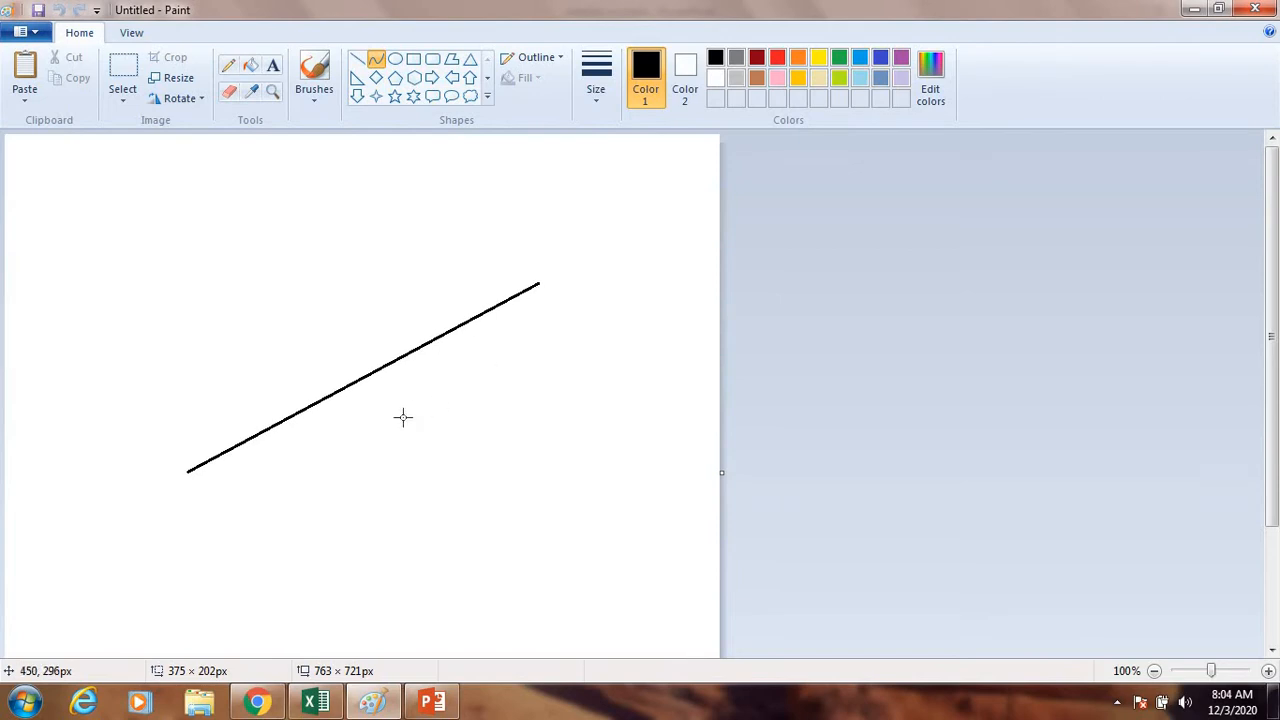
{"action": "left_click", "coordinate": [367, 418]}
{"action": "left_click", "coordinate": [462, 386]}
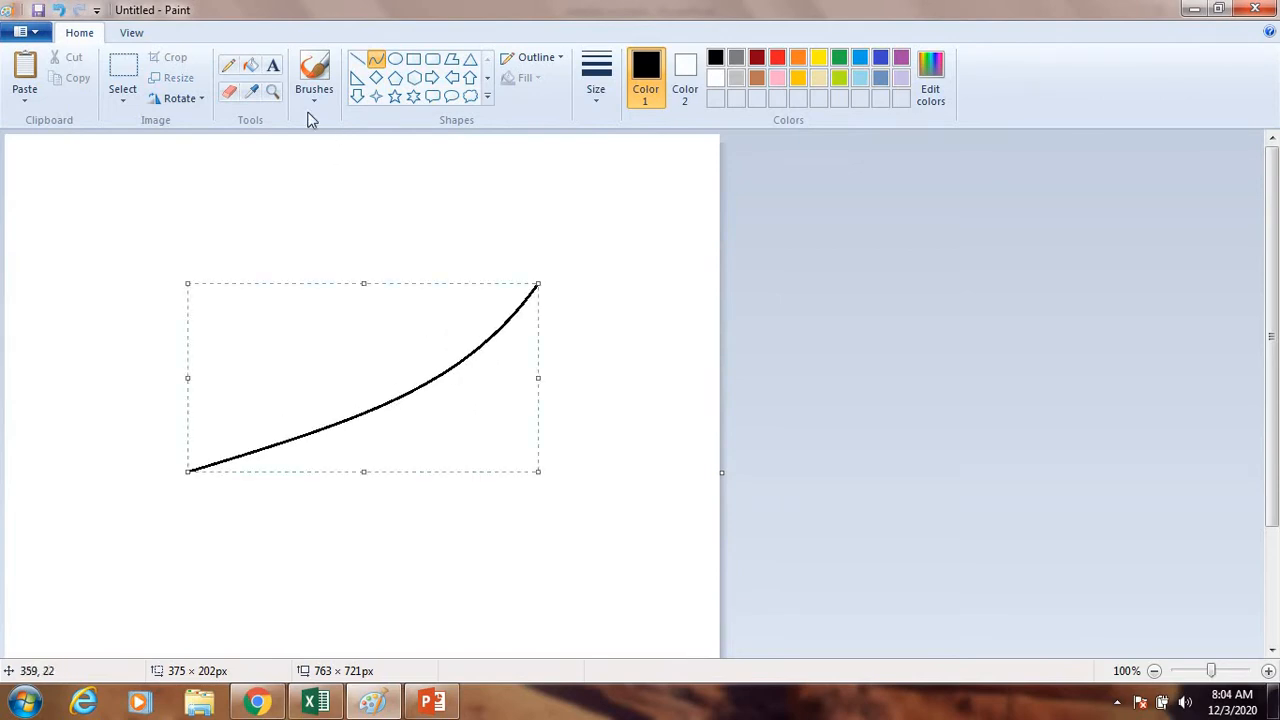
Draw a light blue, nearly horizontal line about 429 px long that crosses the middle of the black curve.
{"action": "left_click", "coordinate": [360, 60]}
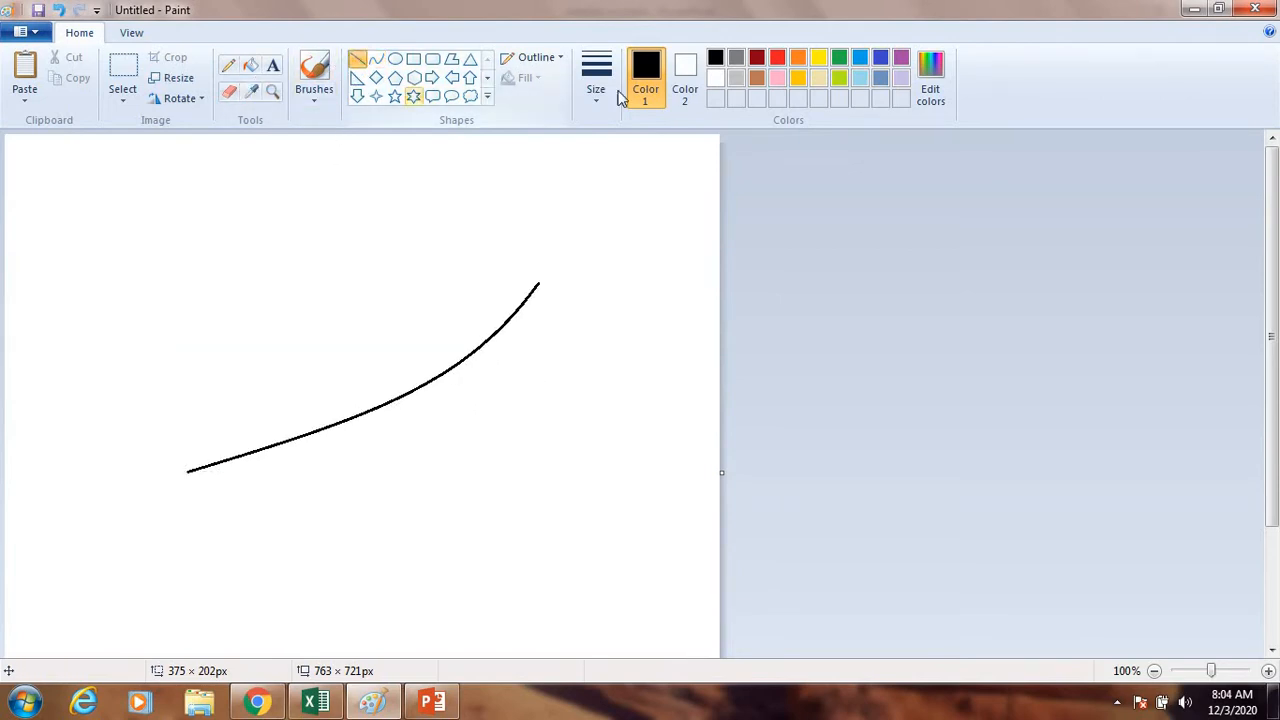
{"action": "left_click", "coordinate": [862, 58]}
{"action": "left_click_drag", "start_coordinate": [206, 392], "coordinate": [606, 399]}
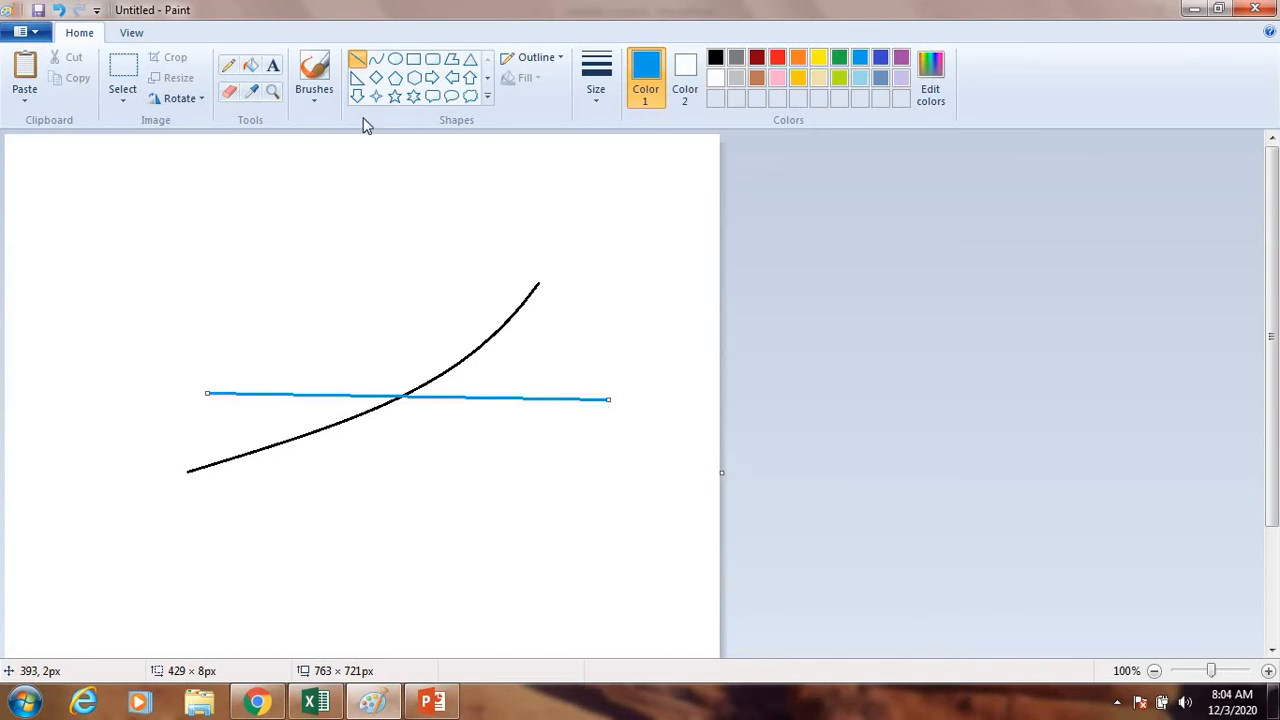
Draw two green near-vertical lines, about 322 px and 348 px long, one on each side of the crossing point.
{"action": "left_click", "coordinate": [360, 60]}
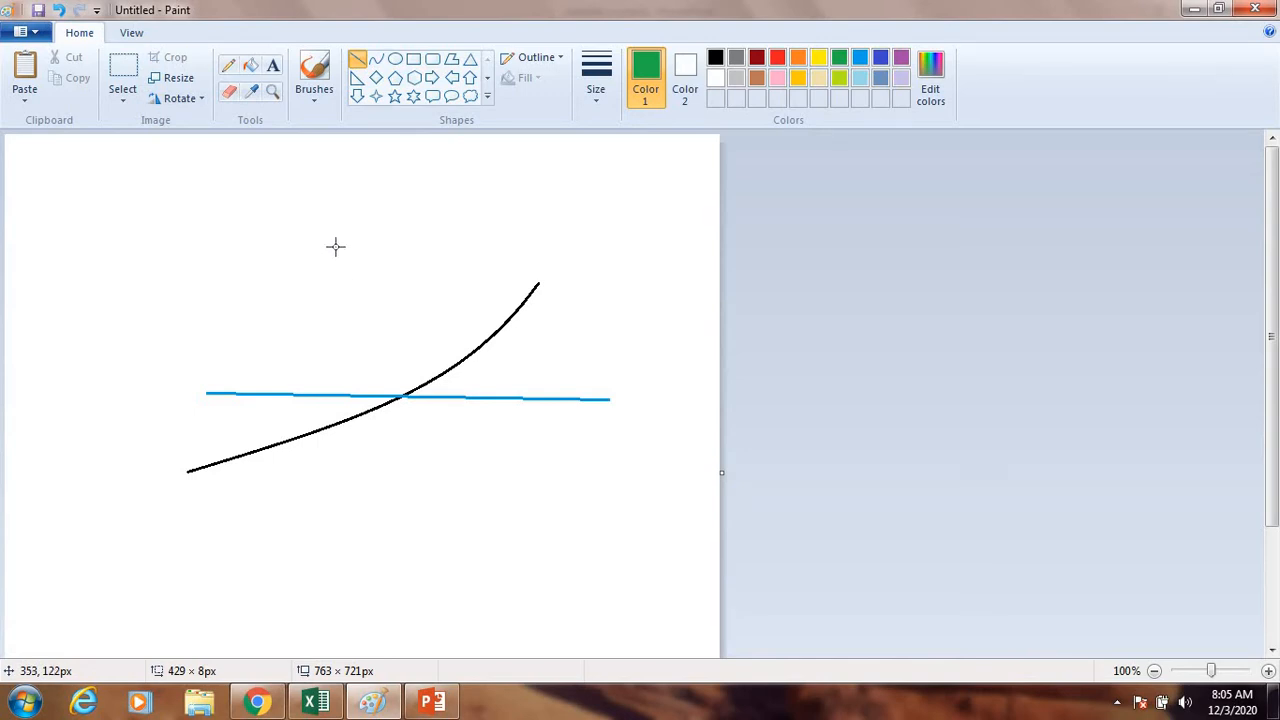
{"action": "left_click_drag", "start_coordinate": [336, 245], "coordinate": [333, 547]}
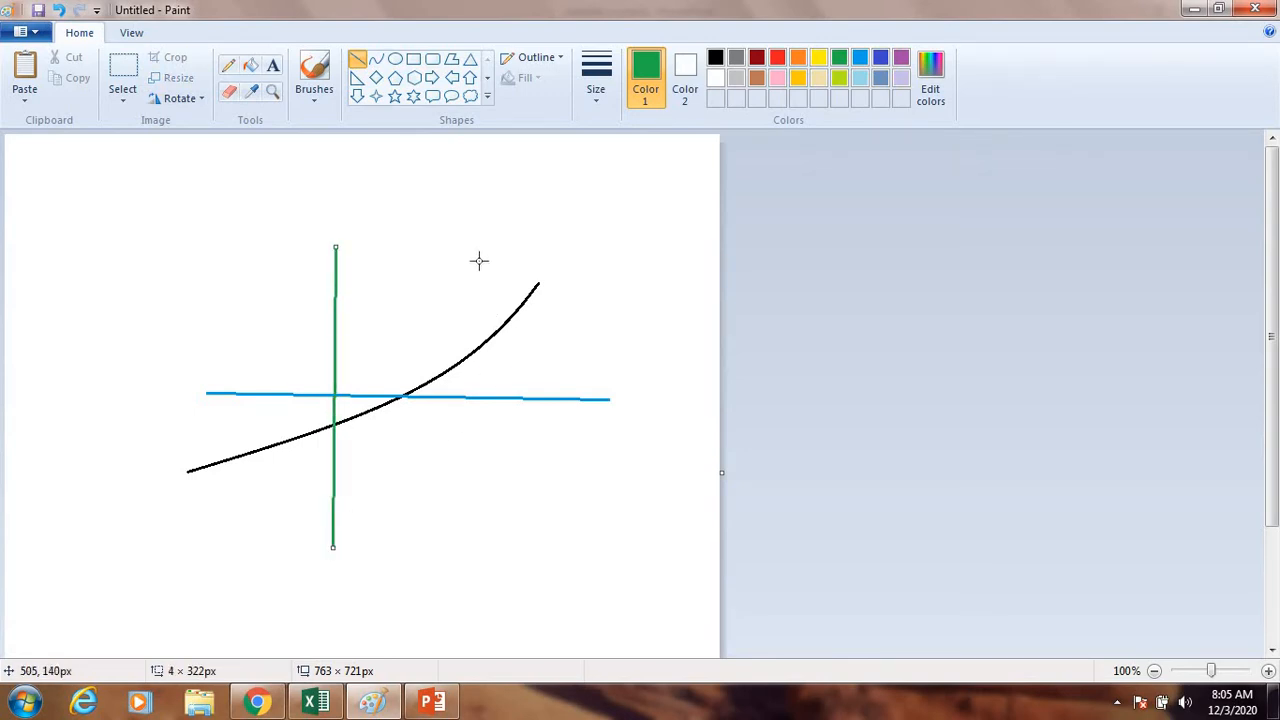
{"action": "left_click_drag", "start_coordinate": [473, 242], "coordinate": [466, 567]}
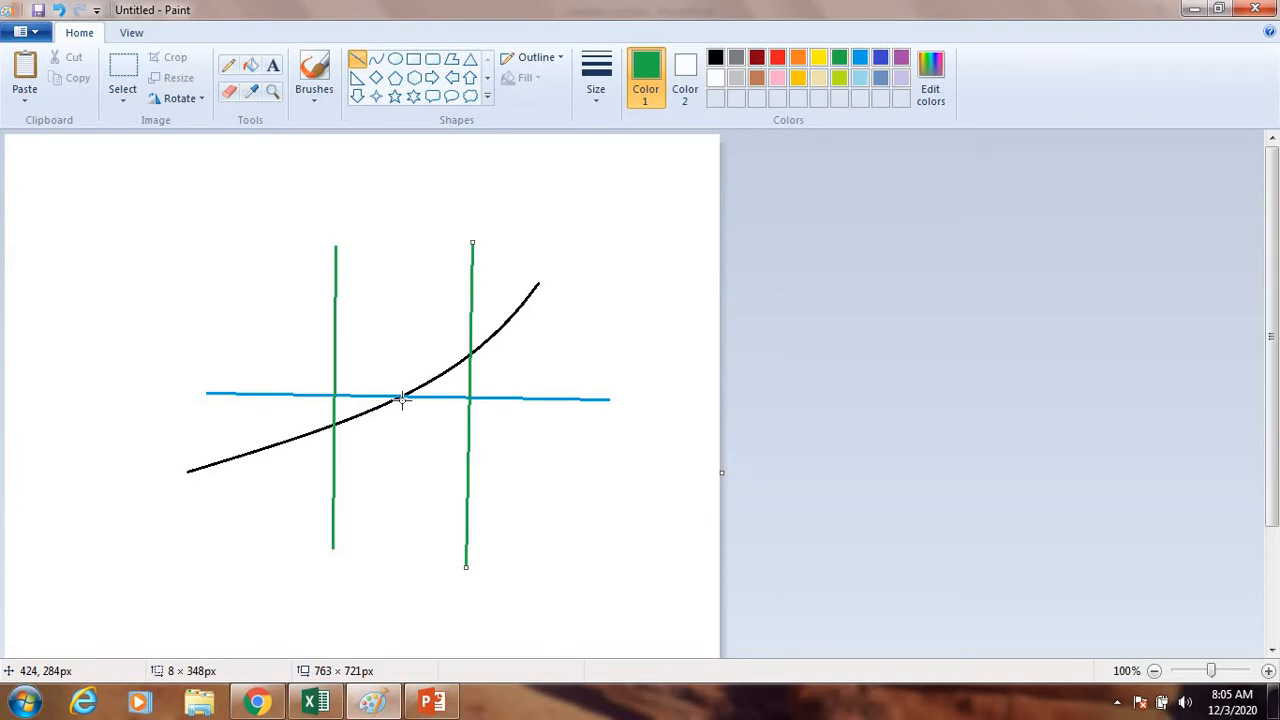
{"action": "left_click", "coordinate": [778, 58]}
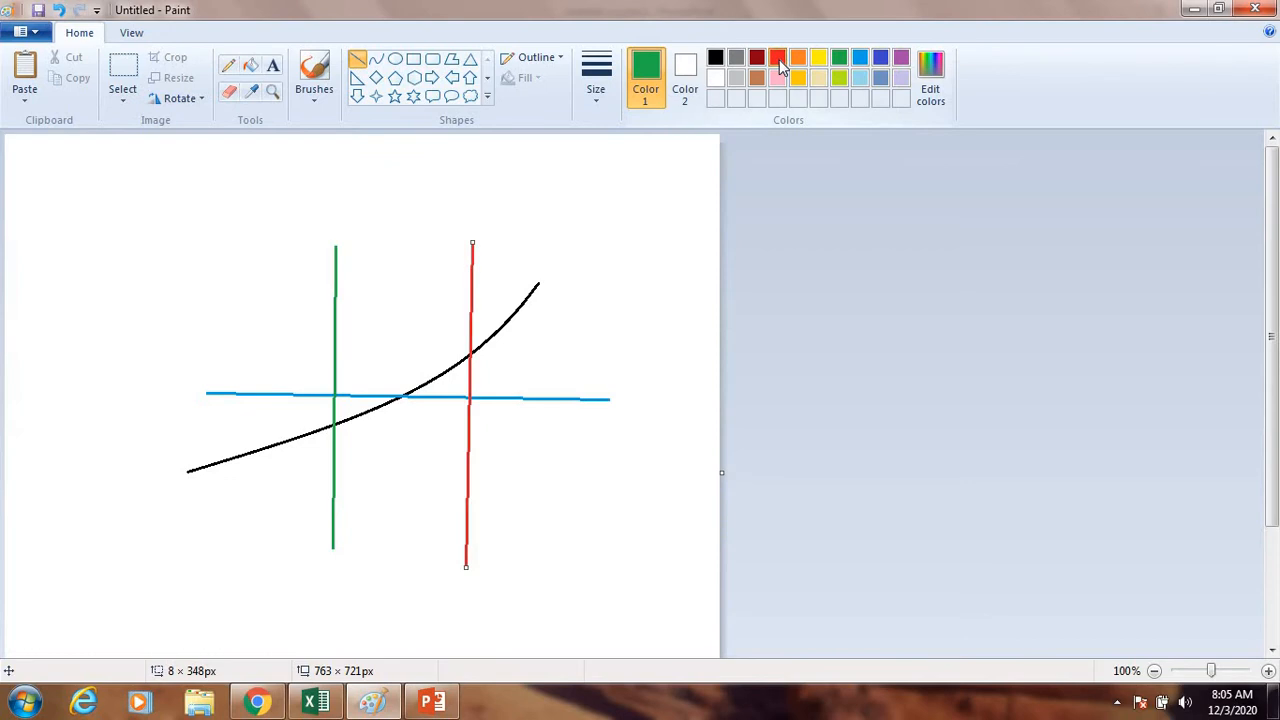
{"action": "left_click", "coordinate": [839, 58]}
{"action": "left_click", "coordinate": [704, 197]}
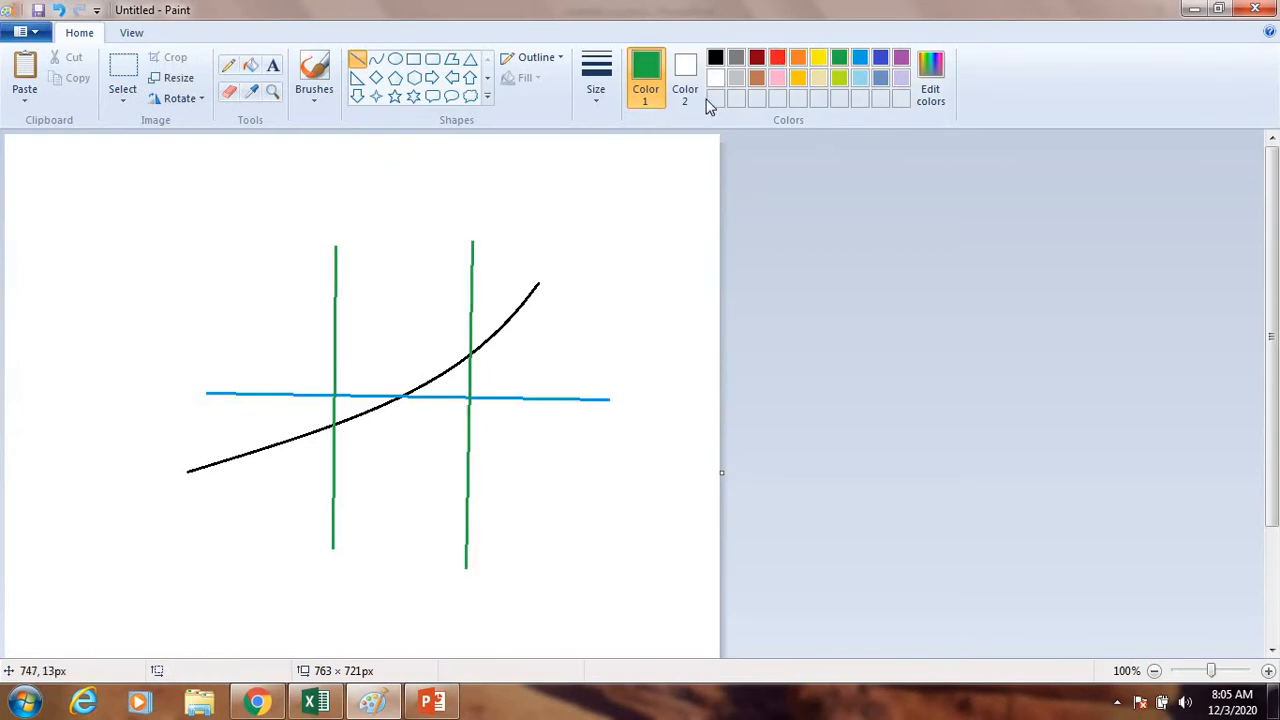
Draw two red near-vertical lines left of the first green line and a red ellipse about 102 × 44 px around their crossings with the blue line.
{"action": "left_click", "coordinate": [779, 60]}
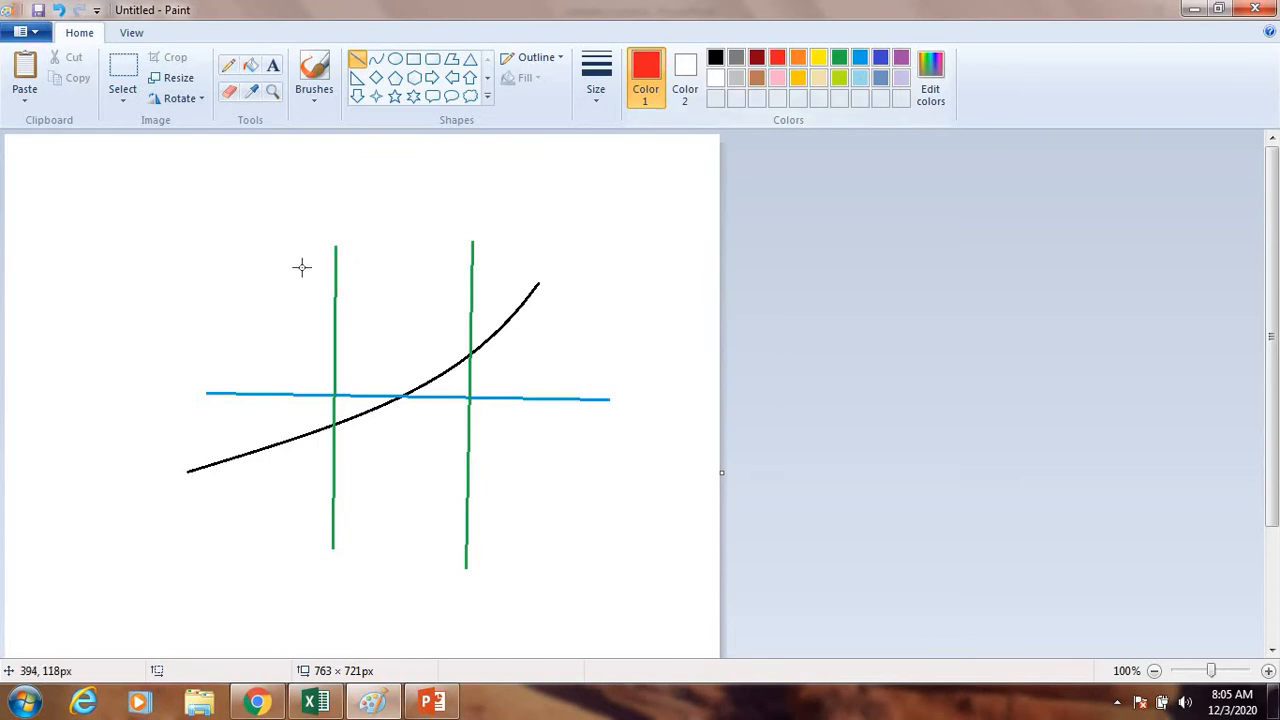
{"action": "left_click_drag", "start_coordinate": [232, 264], "coordinate": [213, 434]}
{"action": "left_click_drag", "start_coordinate": [284, 272], "coordinate": [278, 440]}
{"action": "left_click", "coordinate": [395, 58]}
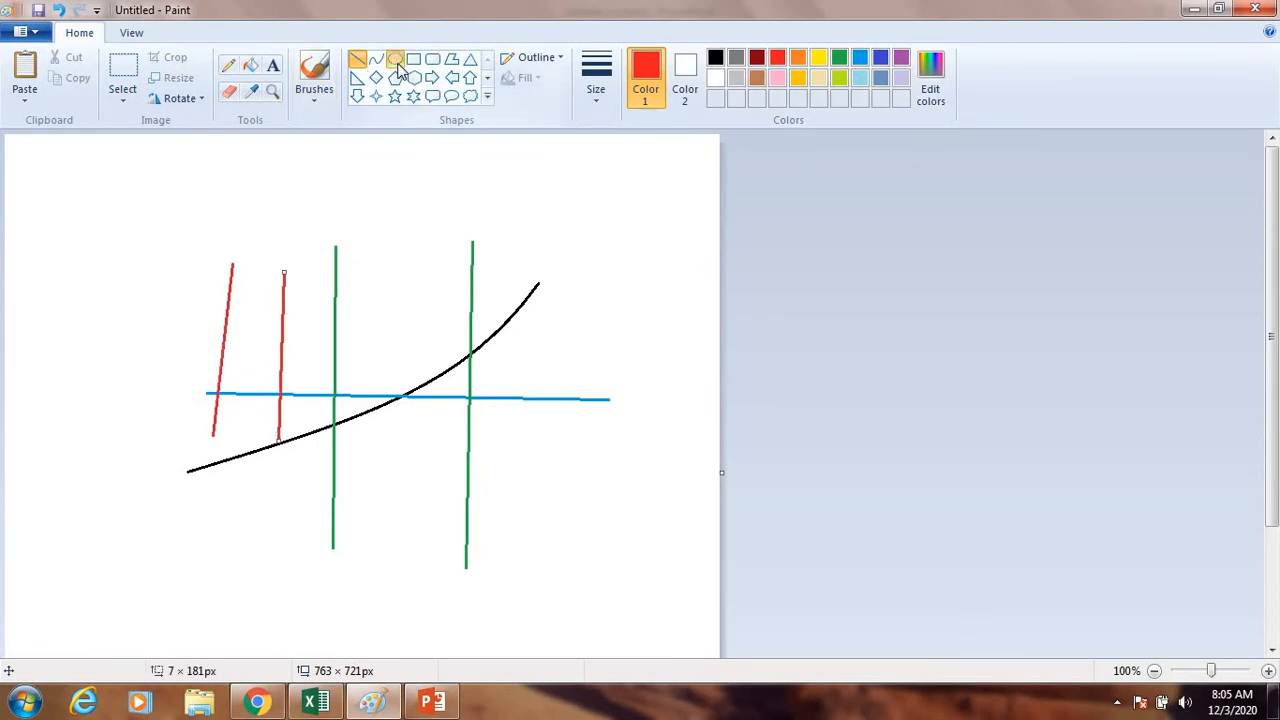
{"action": "left_click_drag", "start_coordinate": [206, 375], "coordinate": [303, 417]}
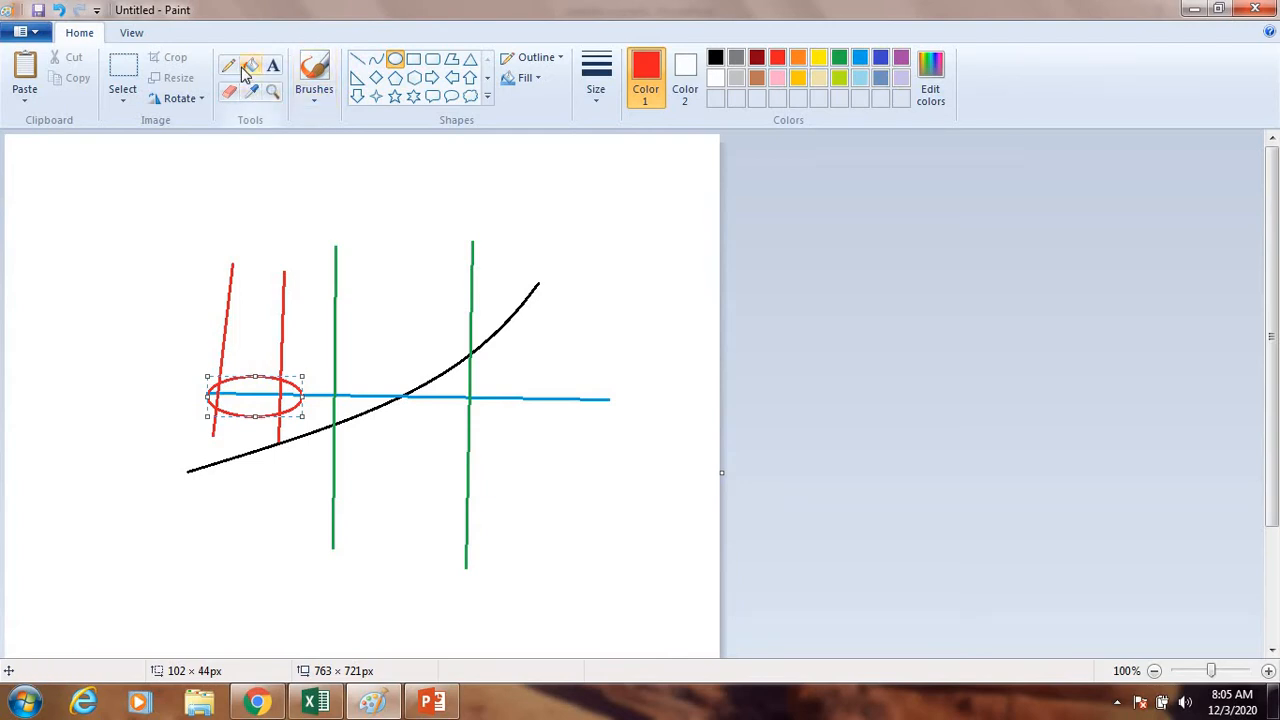
Delete the area of about 176 × 270 px left of the first green line, including the red lines, ellipse and ends of the curve and blue line.
{"action": "left_click", "coordinate": [123, 72]}
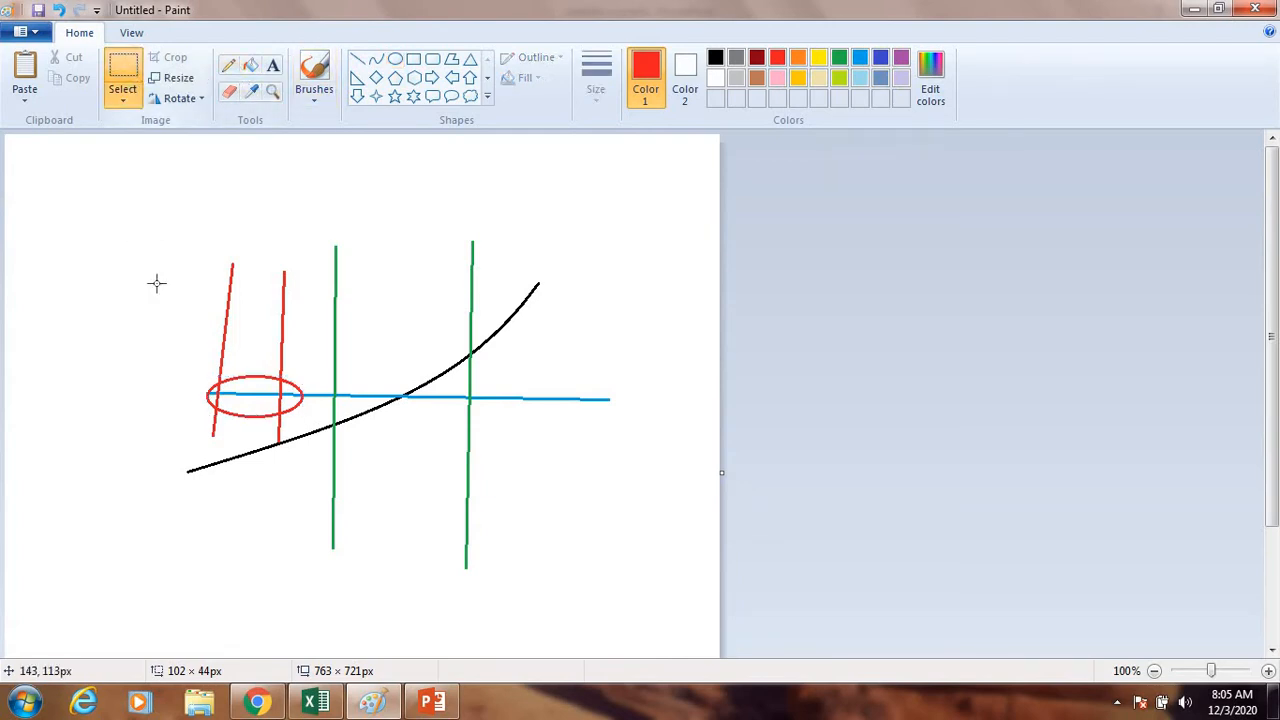
{"action": "left_click_drag", "start_coordinate": [137, 240], "coordinate": [302, 492]}
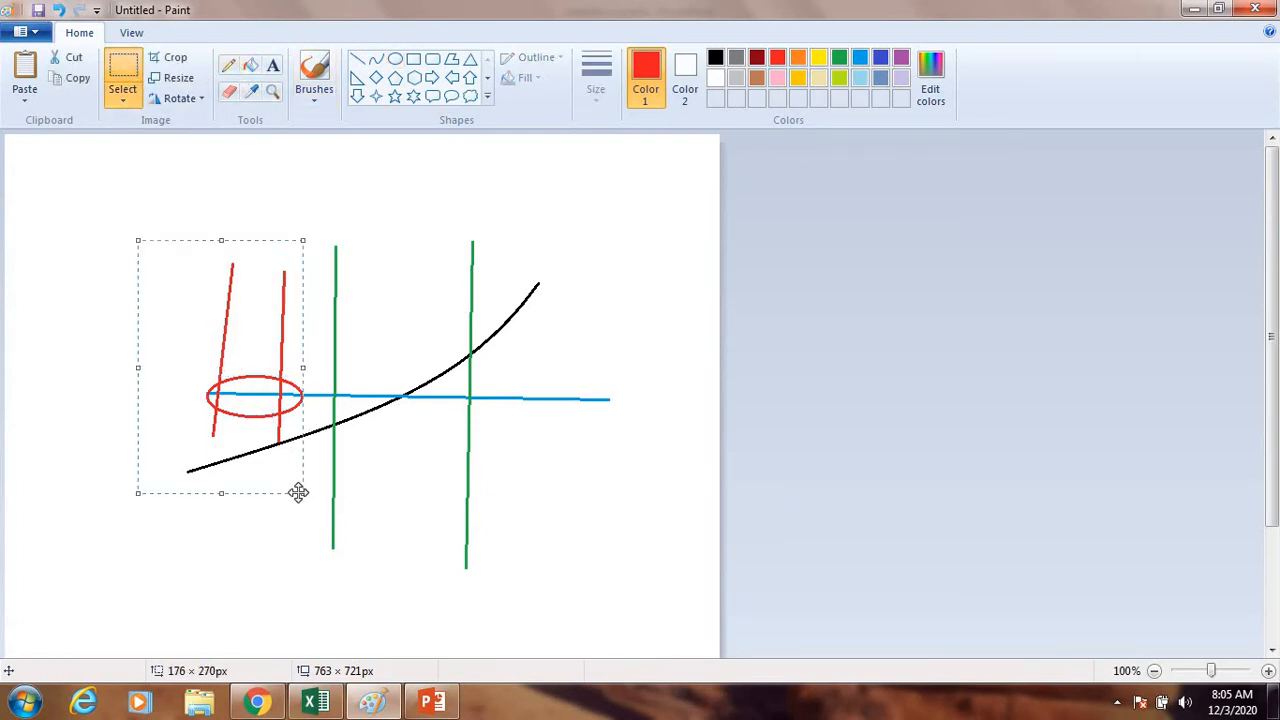
{"action": "key", "text": "Delete"}
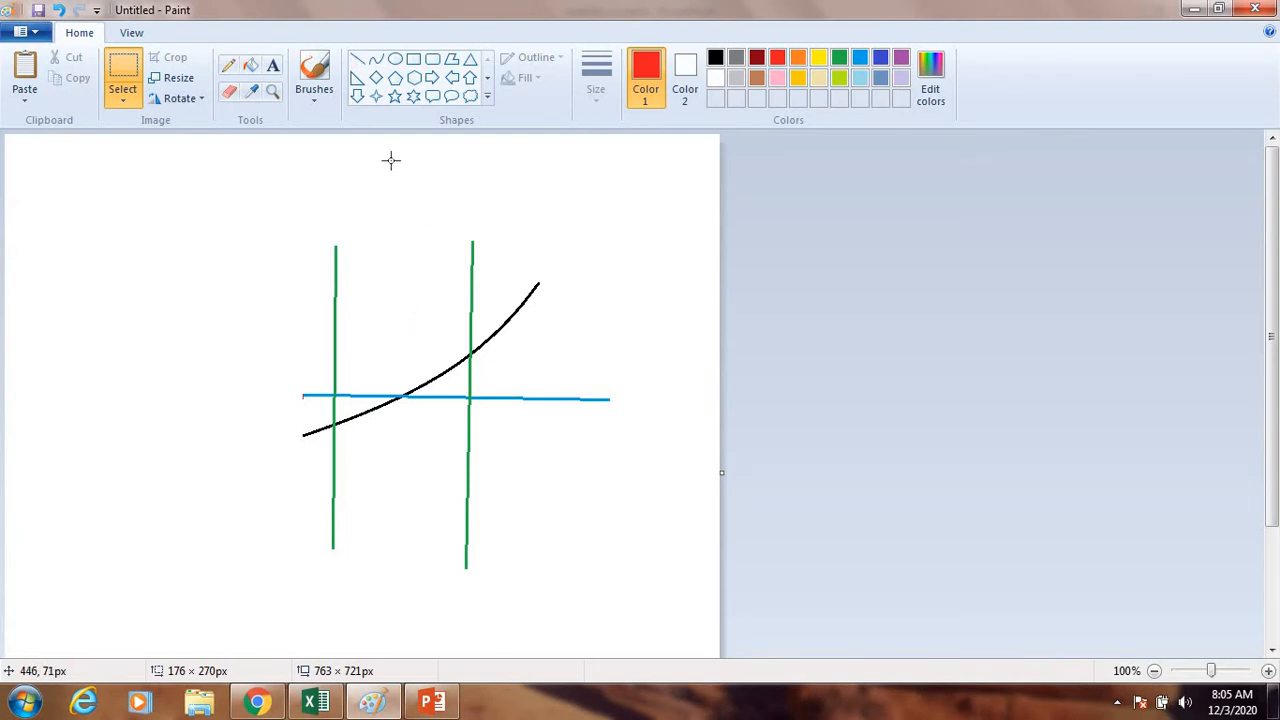
Draw a red near-vertical line about 353 px long between the green lines and position it just at the left of the crossing point.
{"action": "left_click", "coordinate": [358, 62]}
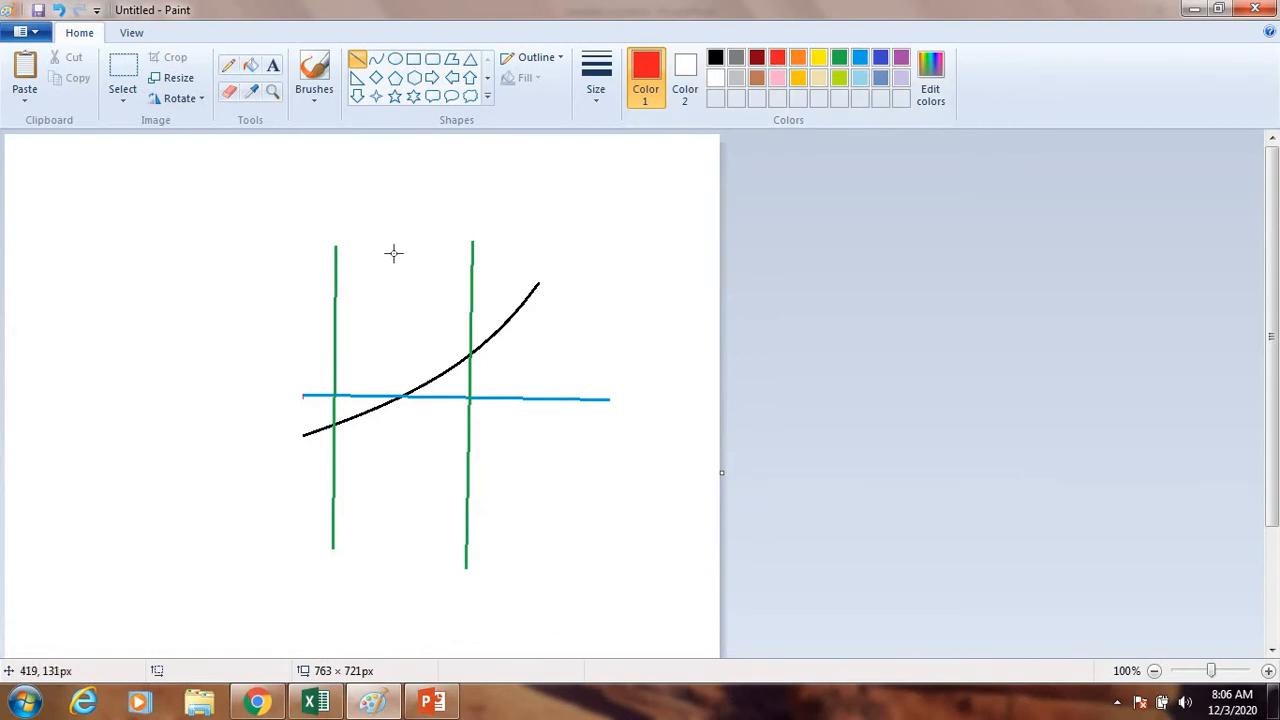
{"action": "left_click_drag", "start_coordinate": [392, 242], "coordinate": [392, 337]}
{"action": "left_click_drag", "start_coordinate": [392, 382], "coordinate": [387, 574]}
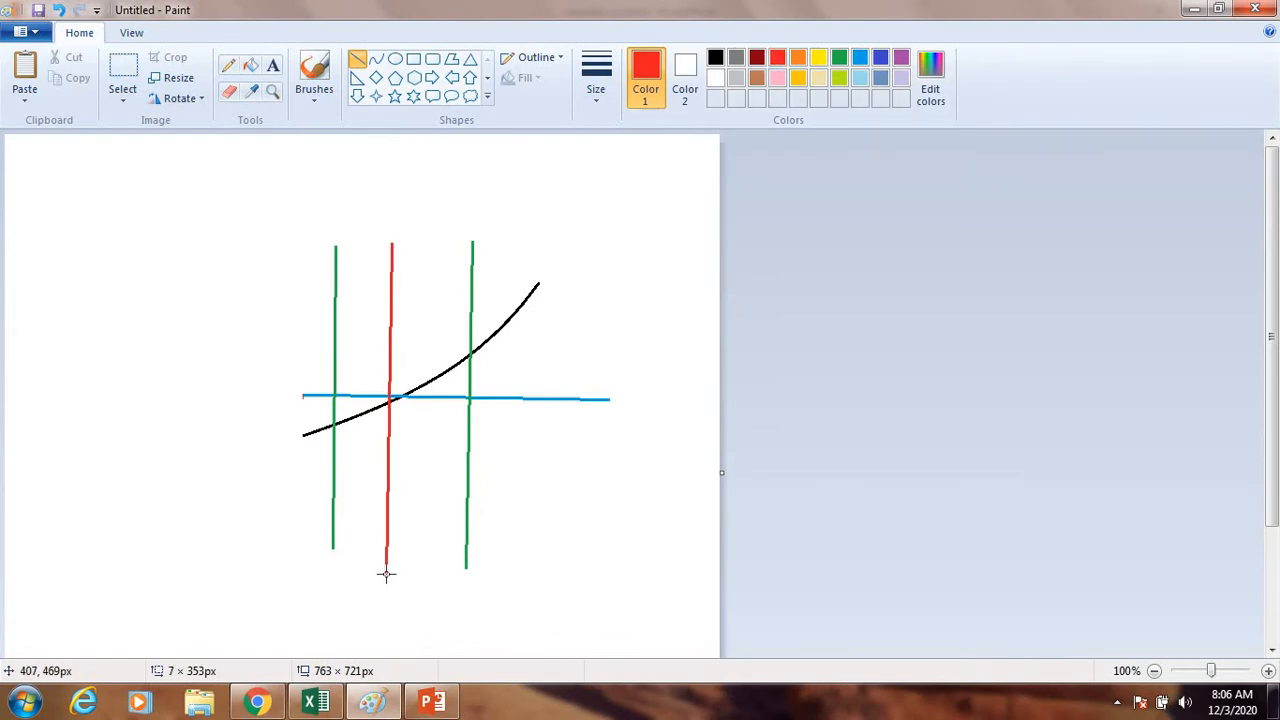
{"action": "left_click_drag", "start_coordinate": [391, 346], "coordinate": [409, 345]}
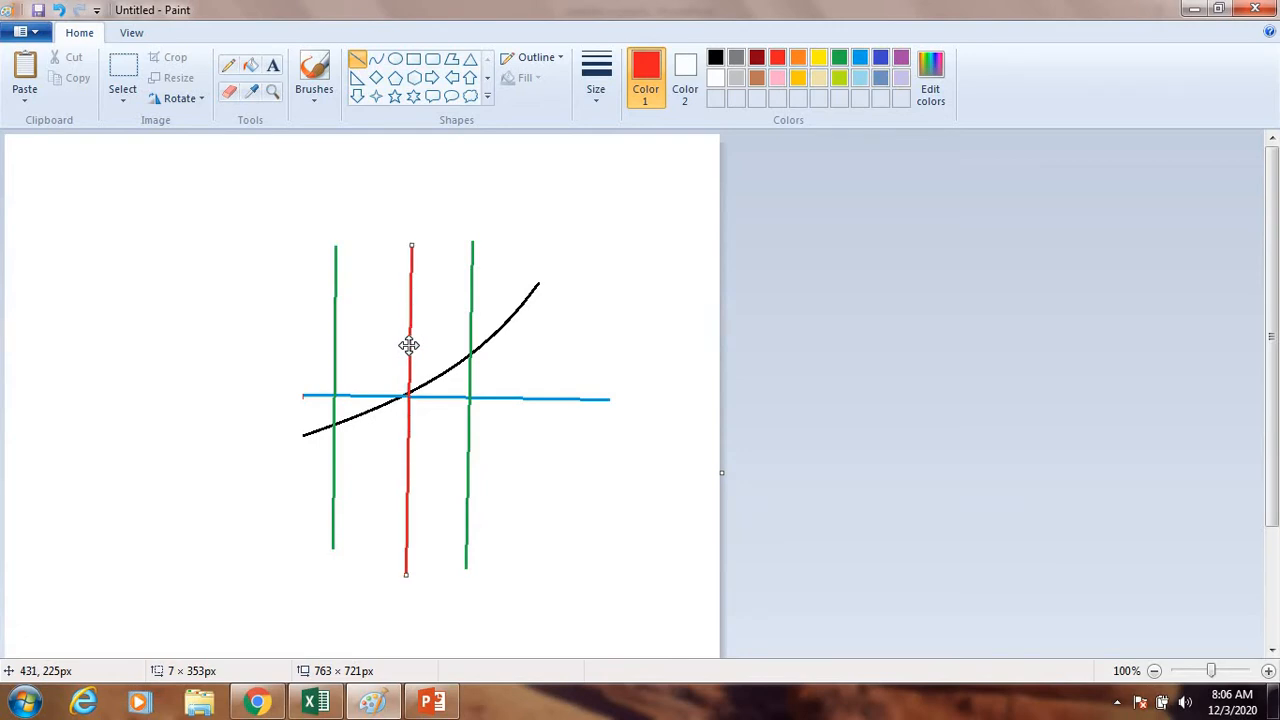
{"action": "left_click_drag", "start_coordinate": [409, 345], "coordinate": [395, 349]}
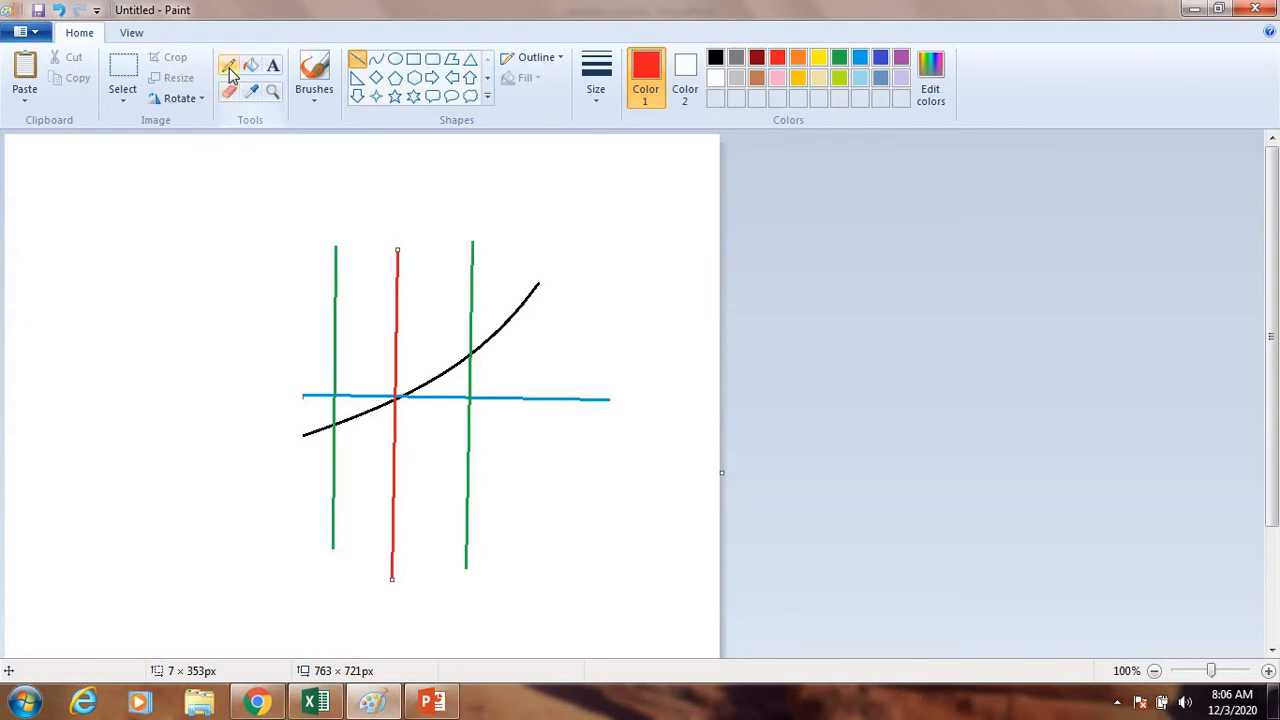
Delete the area of about 134 × 400 px containing the left green line and the ends of the curve and blue line.
{"action": "left_click", "coordinate": [122, 72]}
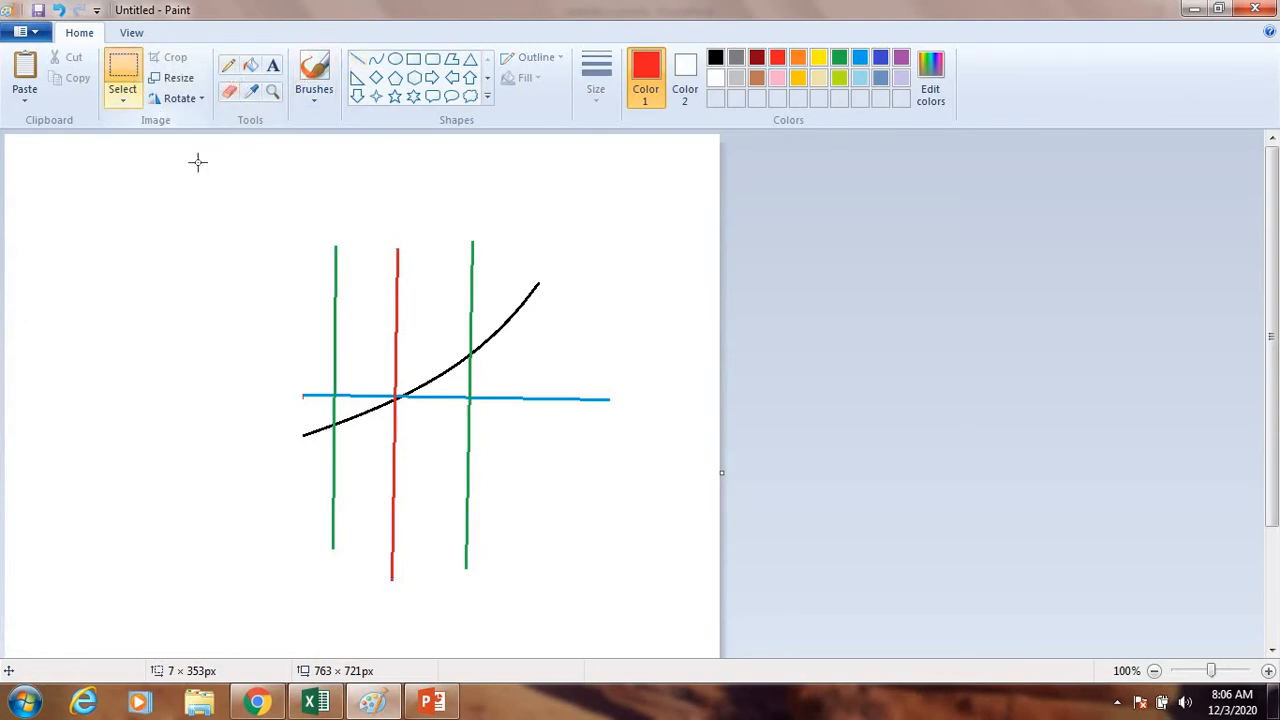
{"action": "left_click_drag", "start_coordinate": [222, 193], "coordinate": [348, 568]}
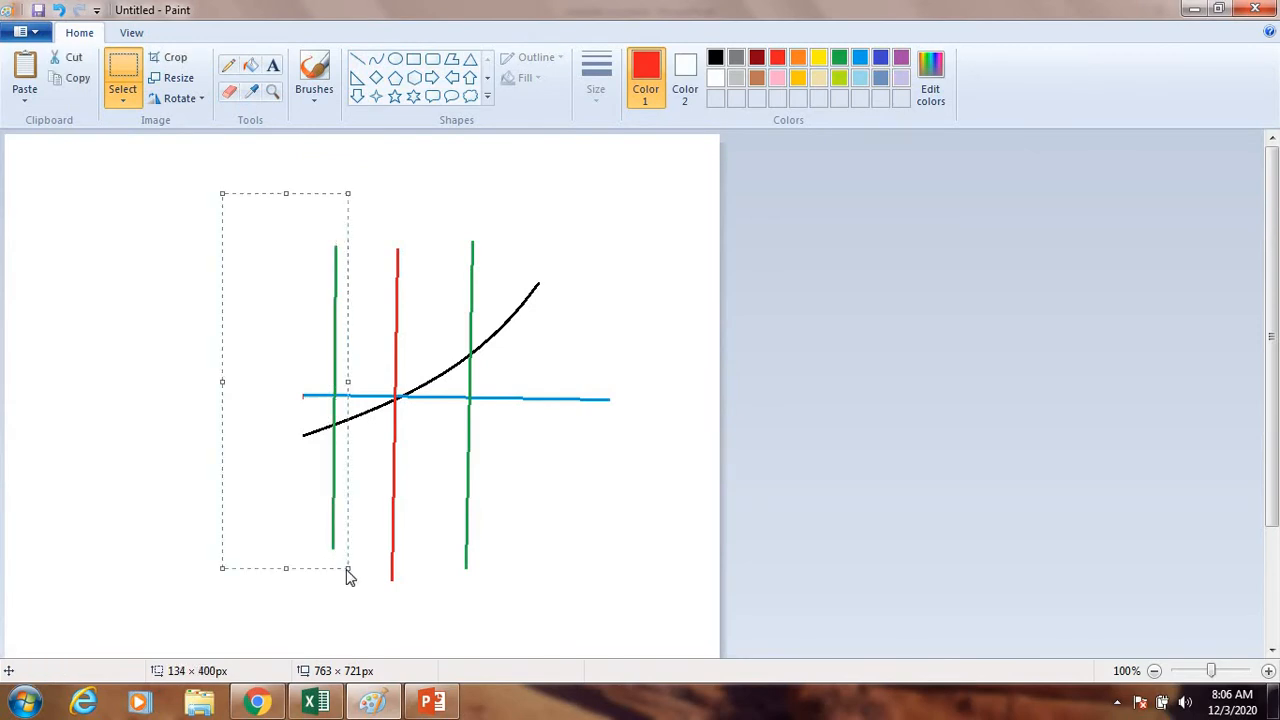
{"action": "key", "text": "Delete"}
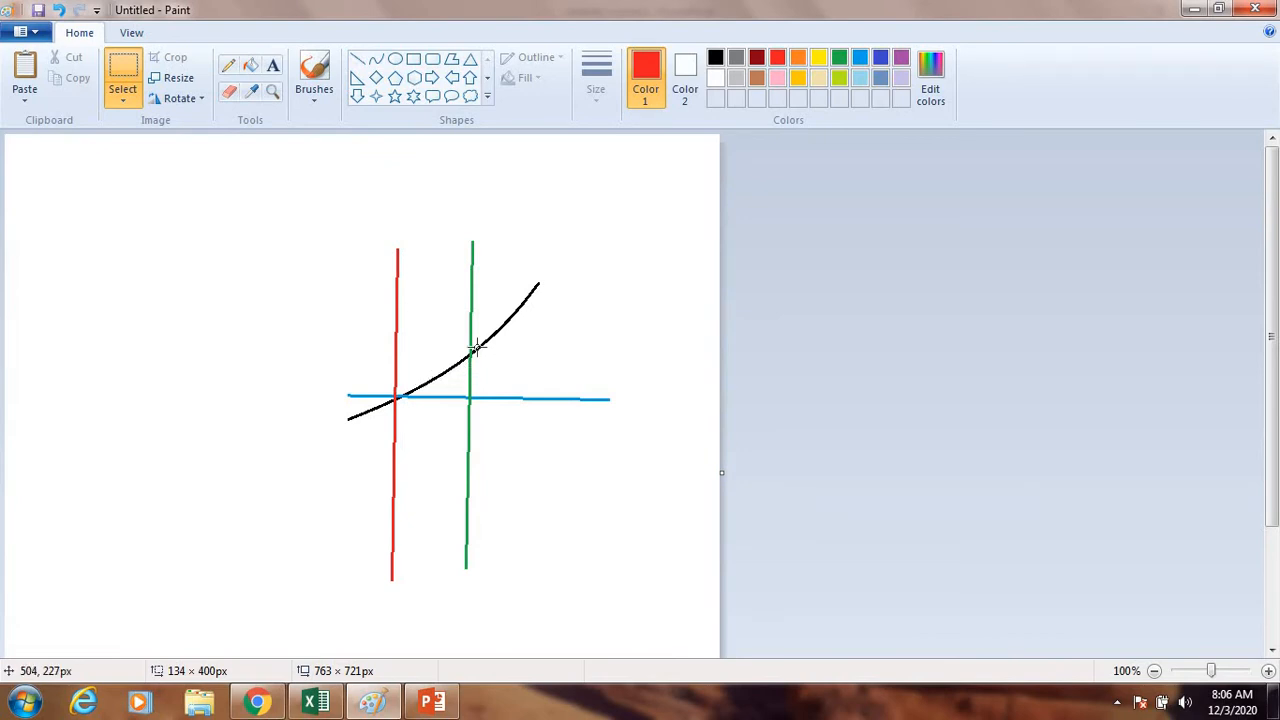
Draw a black near-vertical line about 351 px long midway between the red and green lines.
{"action": "left_click", "coordinate": [362, 62]}
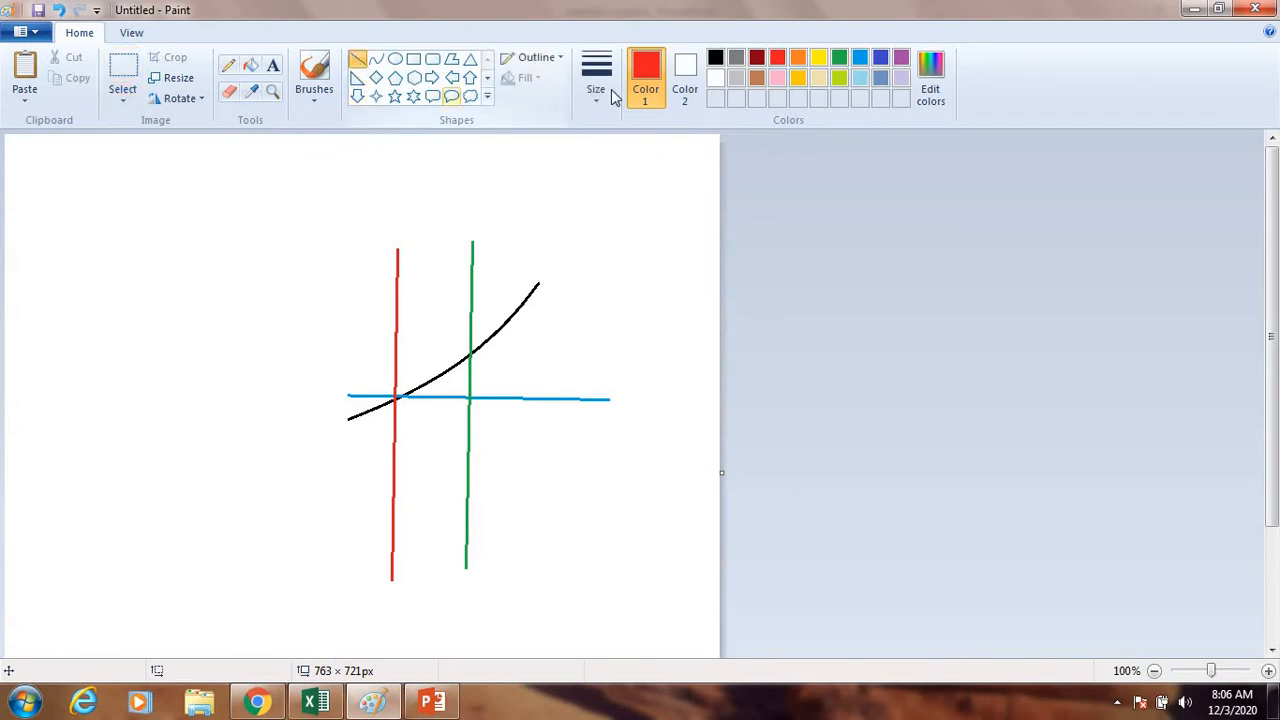
{"action": "left_click", "coordinate": [717, 60]}
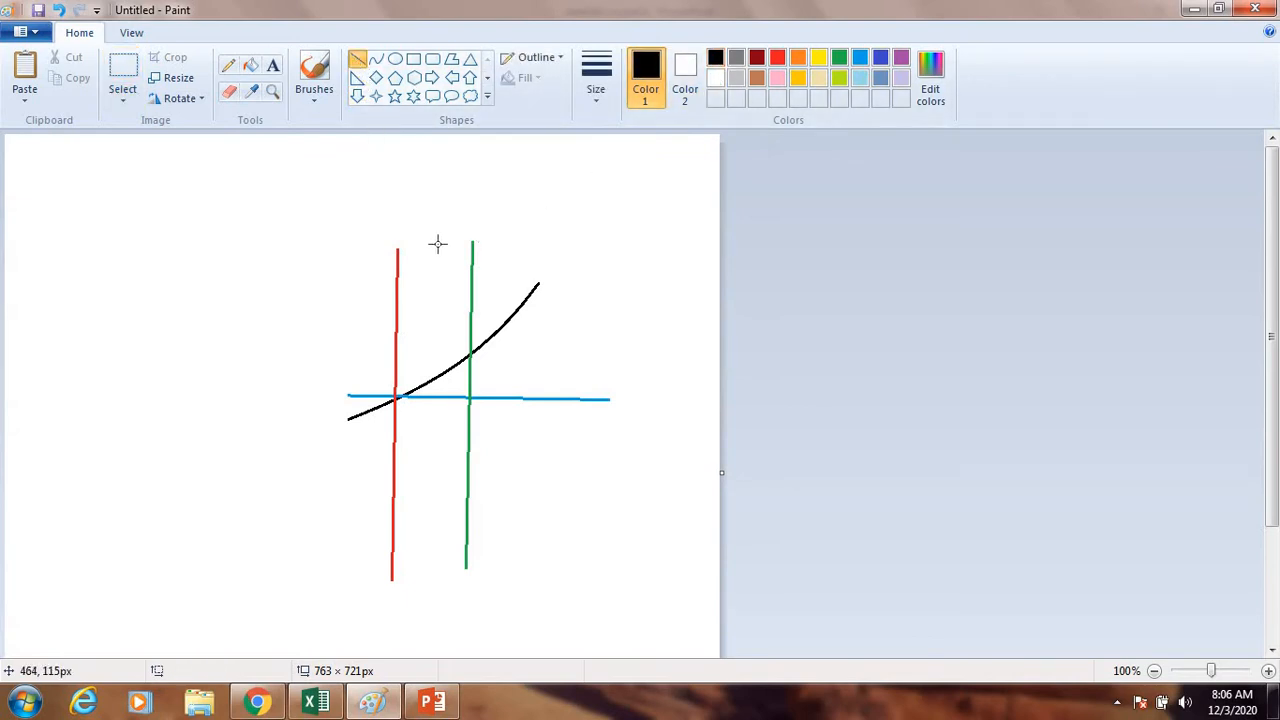
{"action": "left_click_drag", "start_coordinate": [435, 245], "coordinate": [435, 252]}
{"action": "left_click_drag", "start_coordinate": [437, 300], "coordinate": [429, 572]}
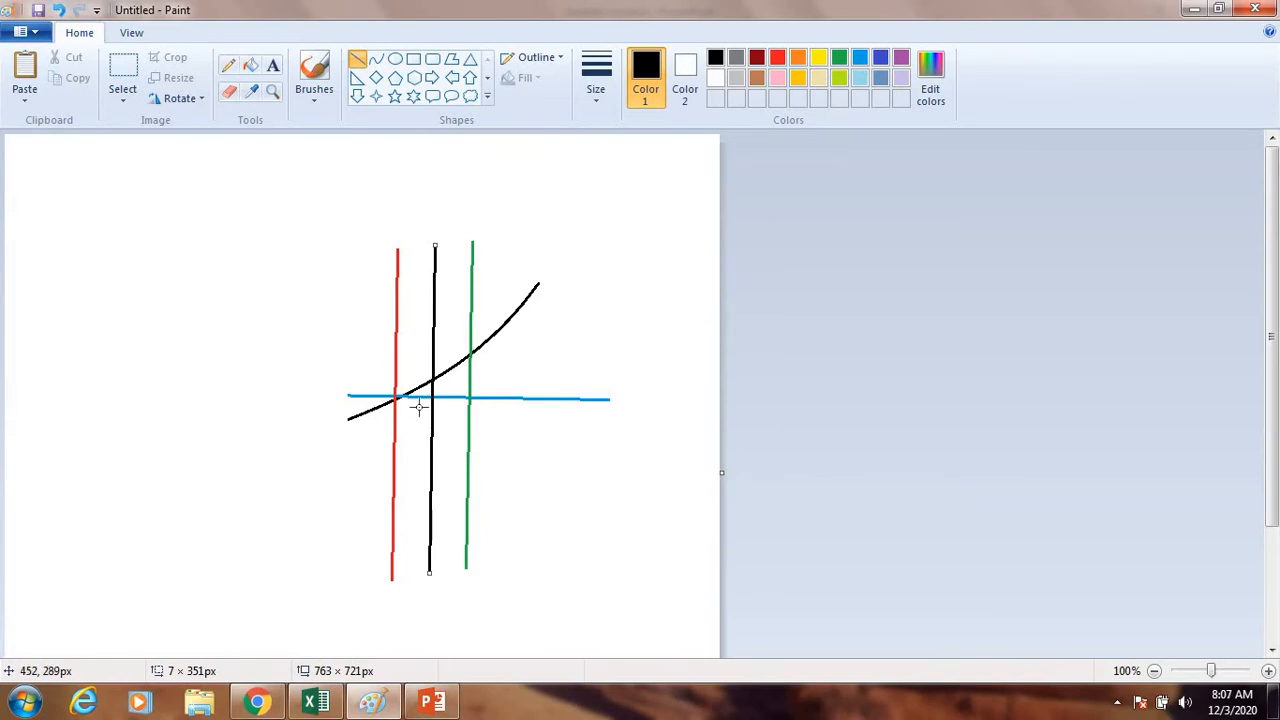
Delete the area of about 158 × 372 px containing the remaining green line and everything to its right.
{"action": "left_click", "coordinate": [122, 70]}
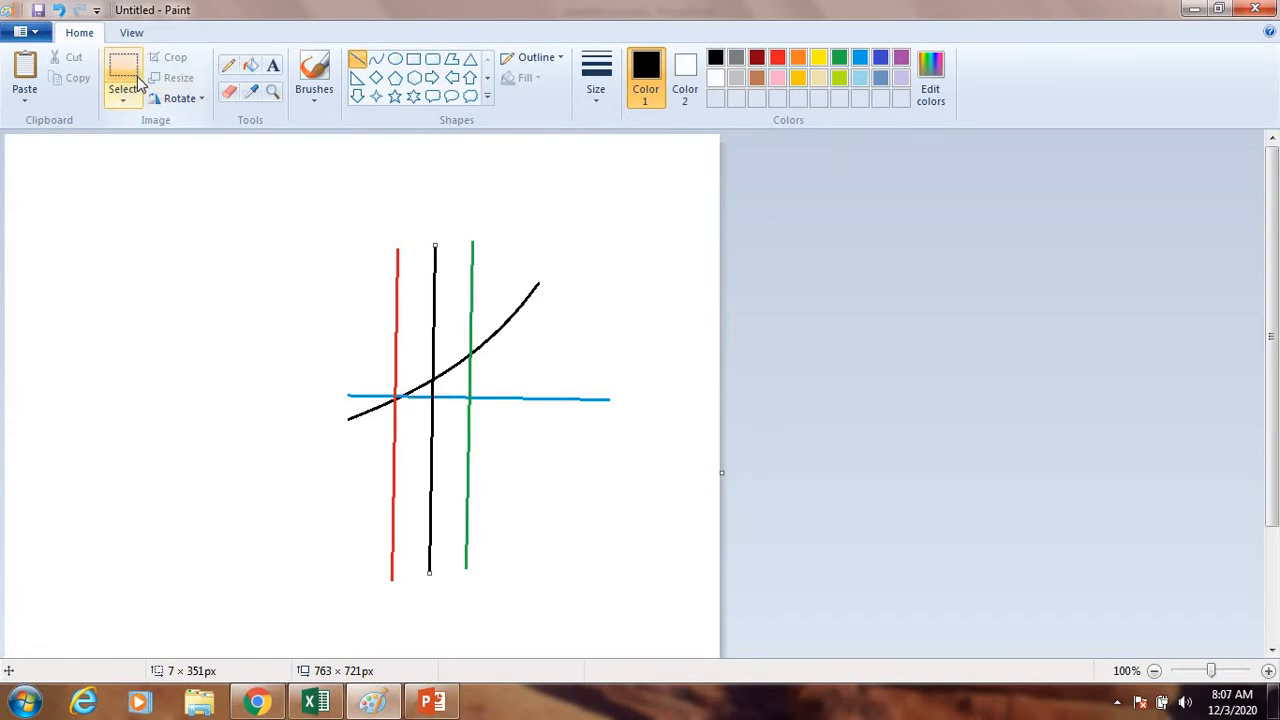
{"action": "mouse_move", "coordinate": [464, 233]}
{"action": "left_mouse_down"}
{"action": "mouse_move", "coordinate": [486, 574]}
{"action": "mouse_move", "coordinate": [612, 581]}
{"action": "left_mouse_up"}
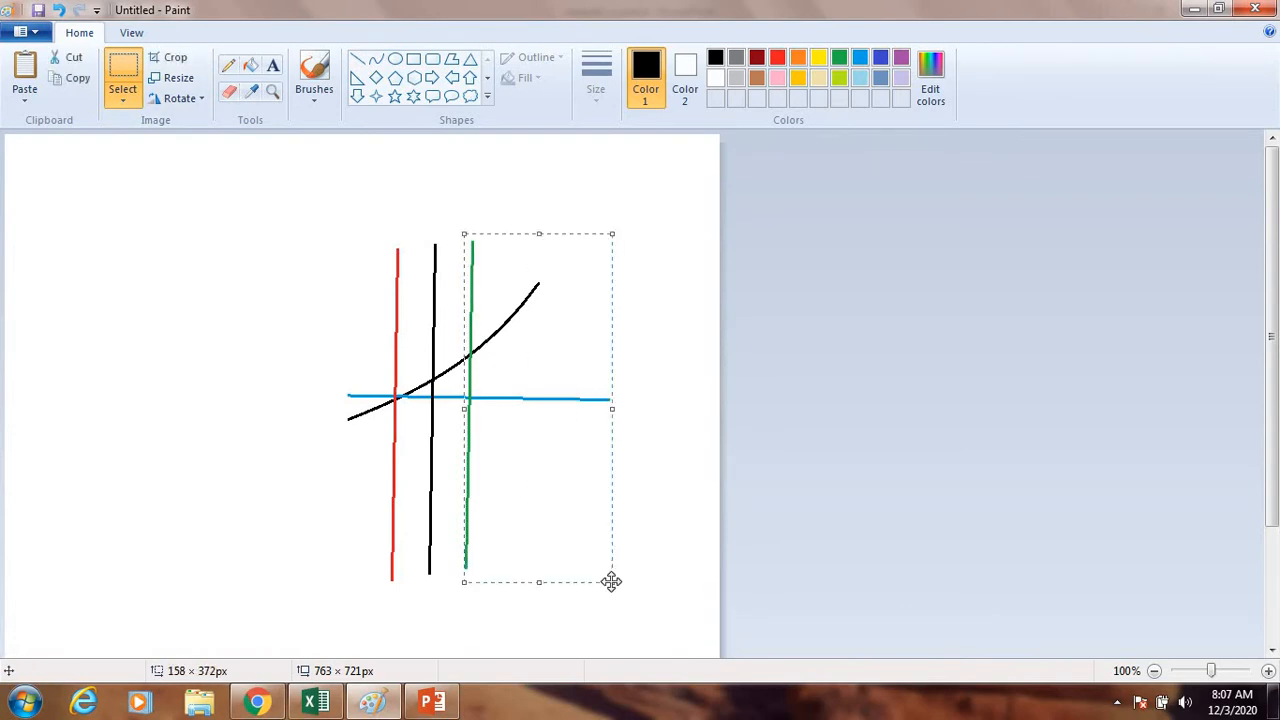
{"action": "key", "text": "Delete"}
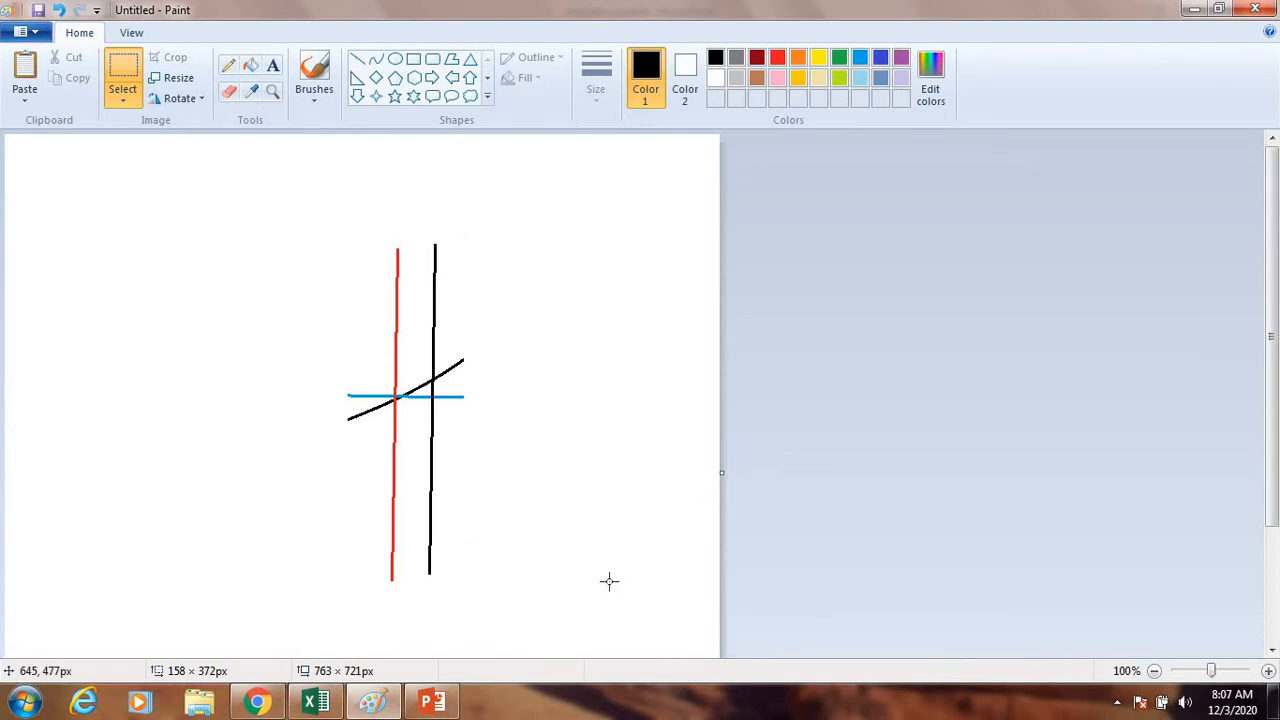
Draw a light blue vertical line about 358 px long midway between the red and black vertical lines.
{"action": "left_click", "coordinate": [859, 60]}
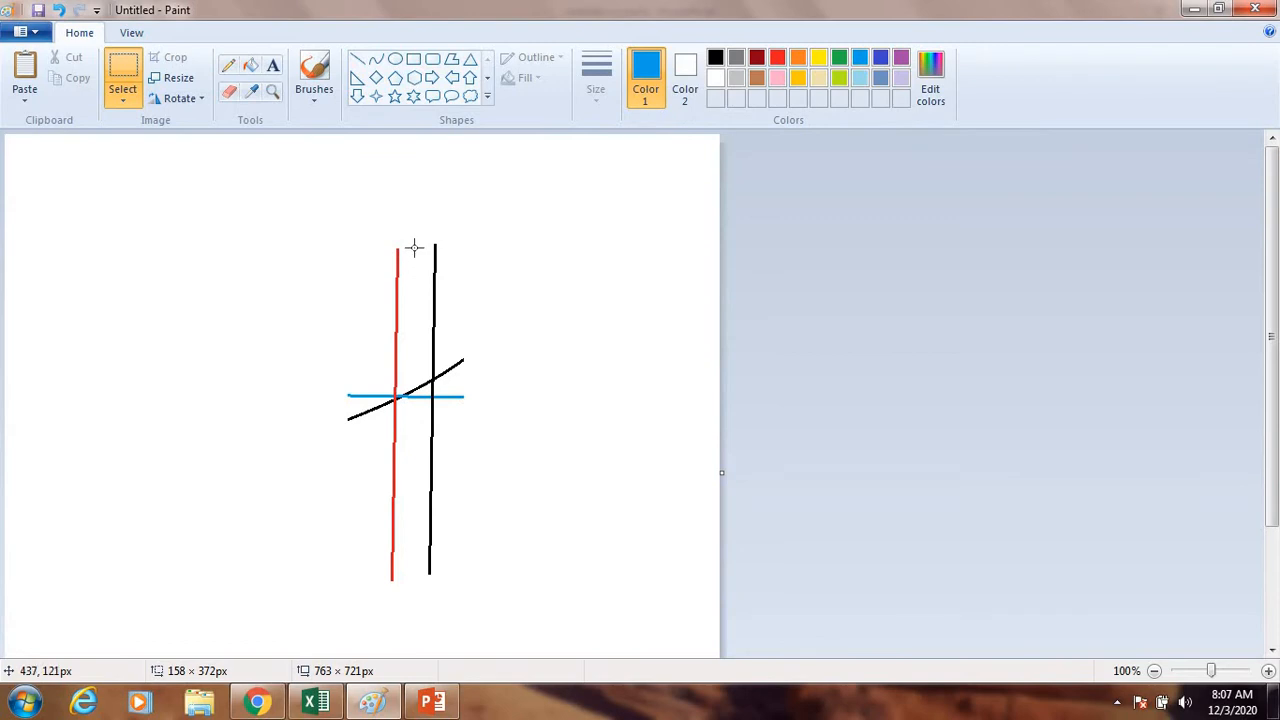
{"action": "left_click_drag", "start_coordinate": [414, 247], "coordinate": [418, 578]}
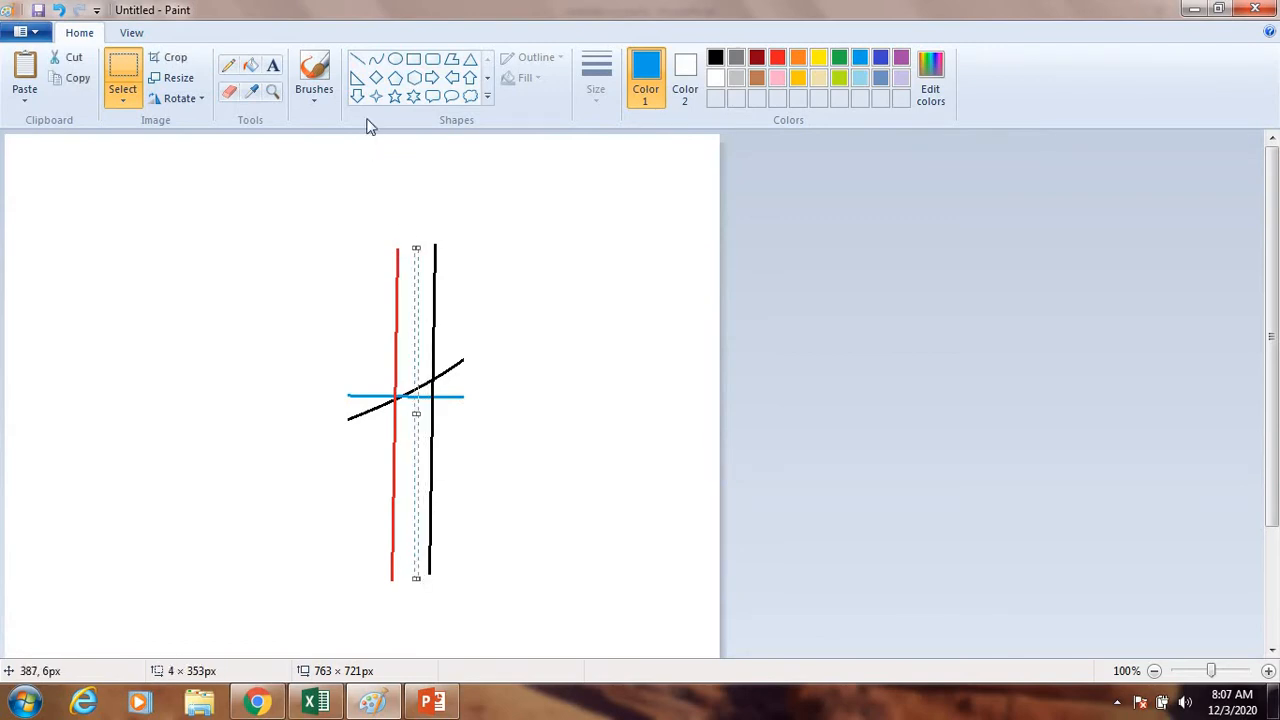
{"action": "left_click", "coordinate": [357, 58]}
{"action": "mouse_move", "coordinate": [413, 253]}
{"action": "left_mouse_down"}
{"action": "mouse_move", "coordinate": [400, 571]}
{"action": "mouse_move", "coordinate": [414, 589]}
{"action": "left_mouse_up"}
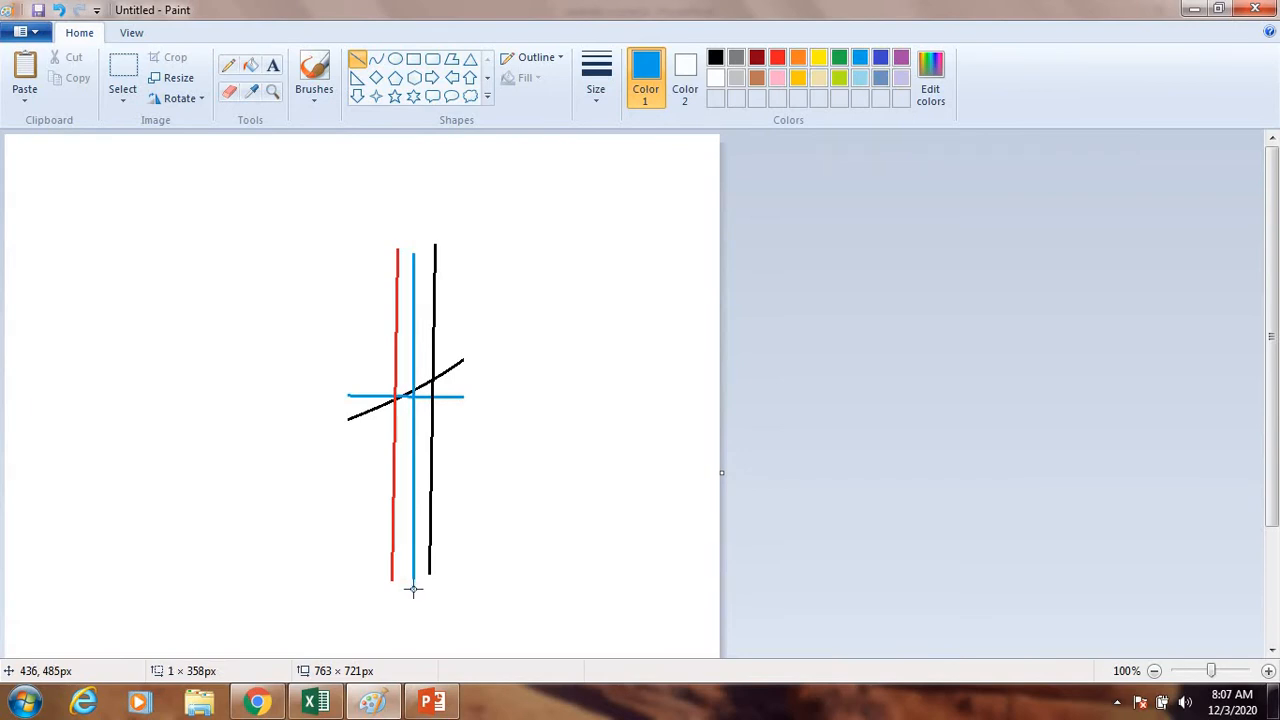
Erase the upper part of the black vertical line, down past its crossing with the horizontal blue line.
{"action": "left_click", "coordinate": [528, 455]}
{"action": "left_click", "coordinate": [231, 92]}
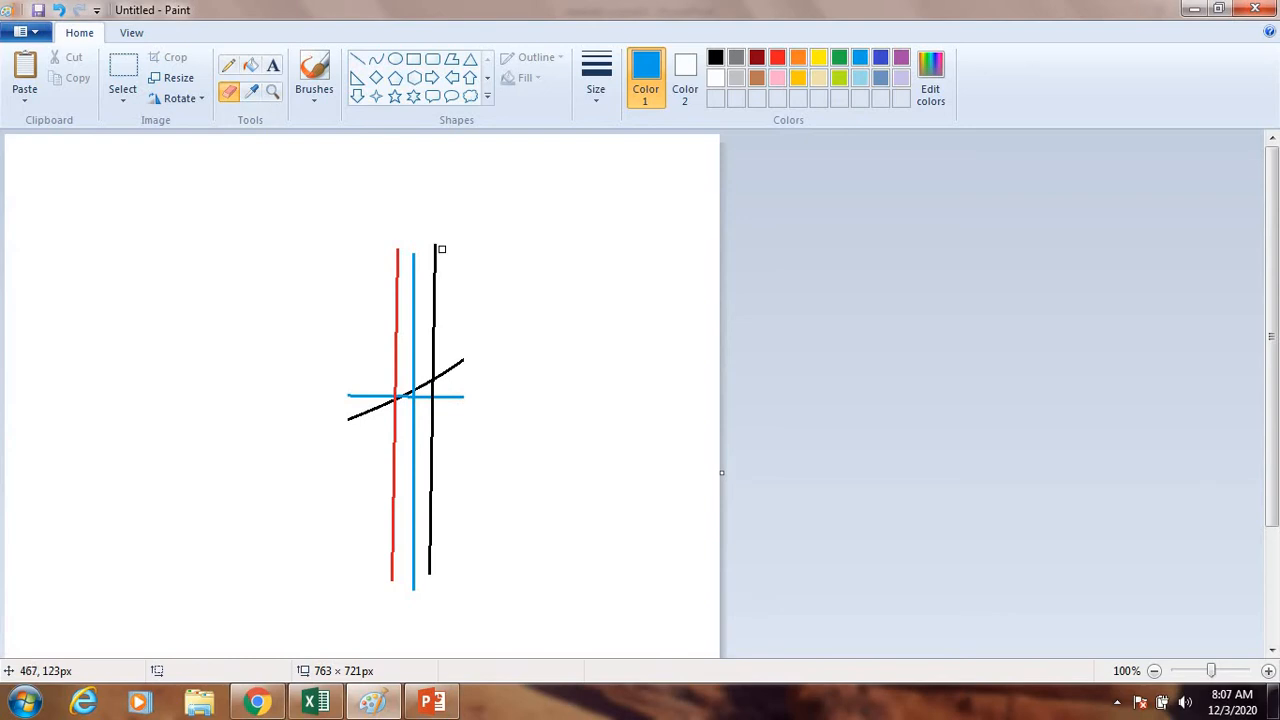
{"action": "left_click_drag", "start_coordinate": [440, 246], "coordinate": [436, 414]}
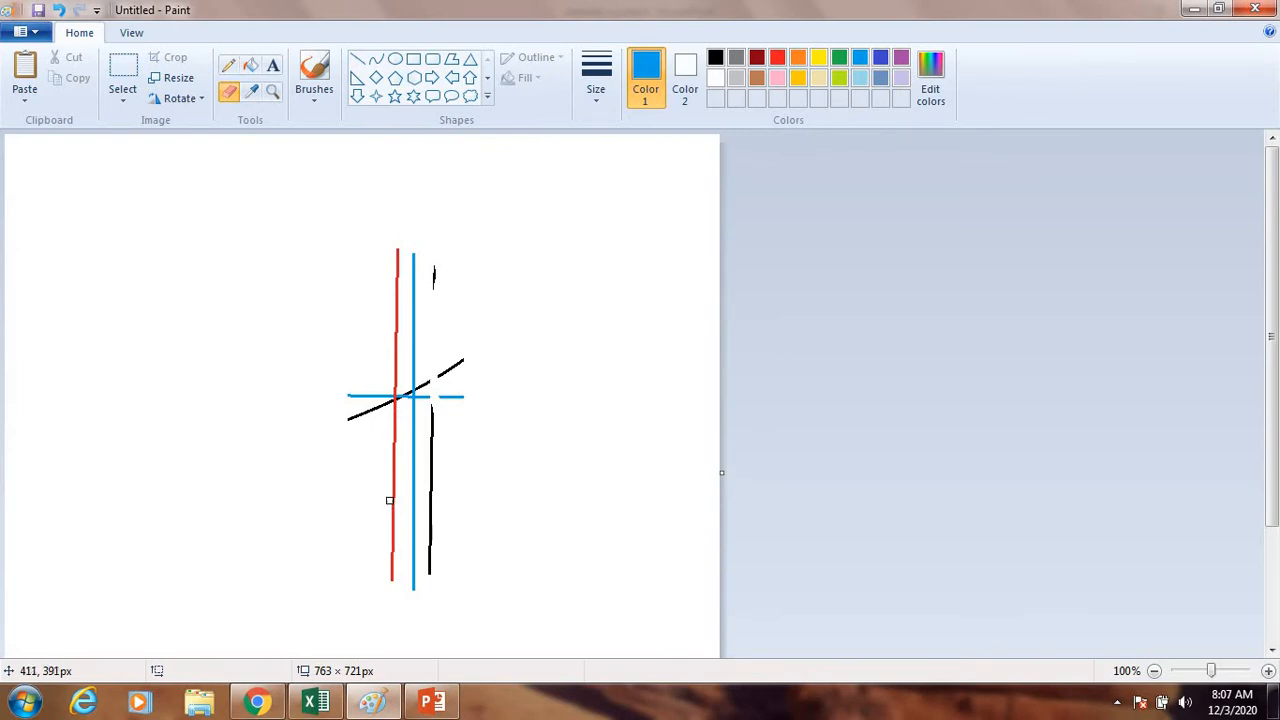
Switch to the Excel workbook, add a new sheet and enter the equation x^2 - 6x -13 = 0 in A1.
{"action": "left_click", "coordinate": [335, 700]}
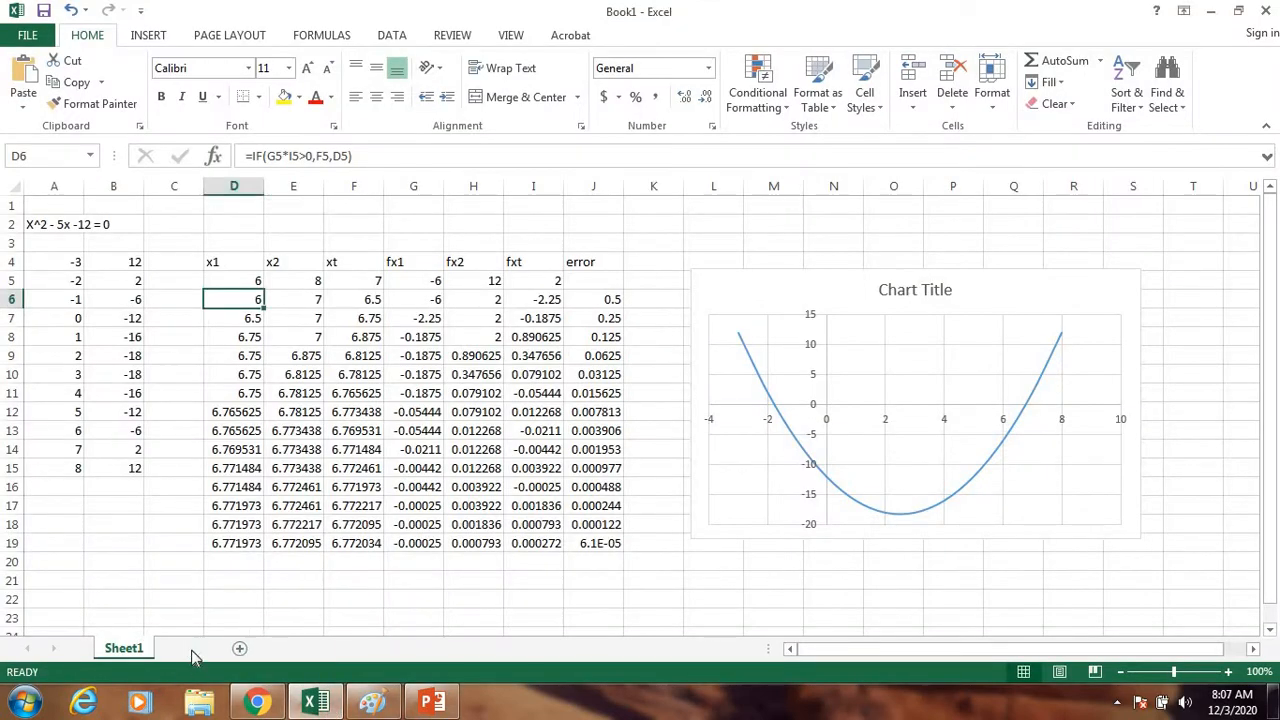
{"action": "left_click", "coordinate": [193, 648]}
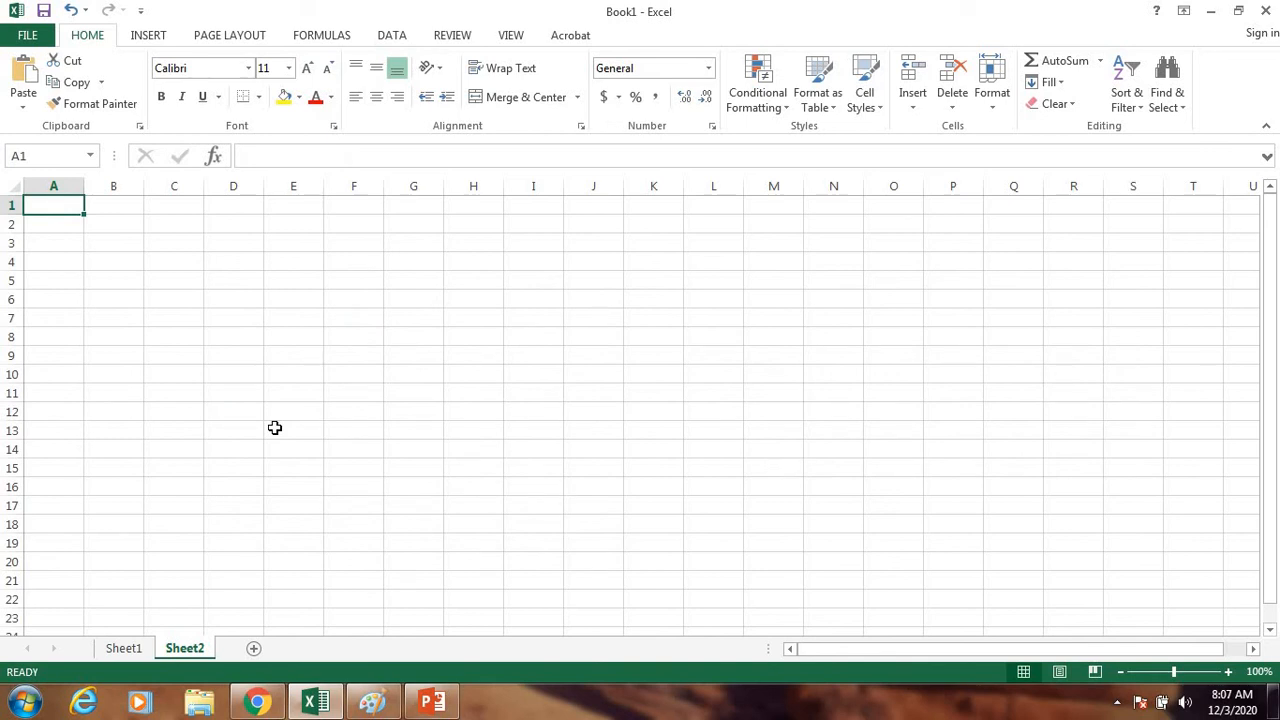
{"action": "type", "text": "x"}
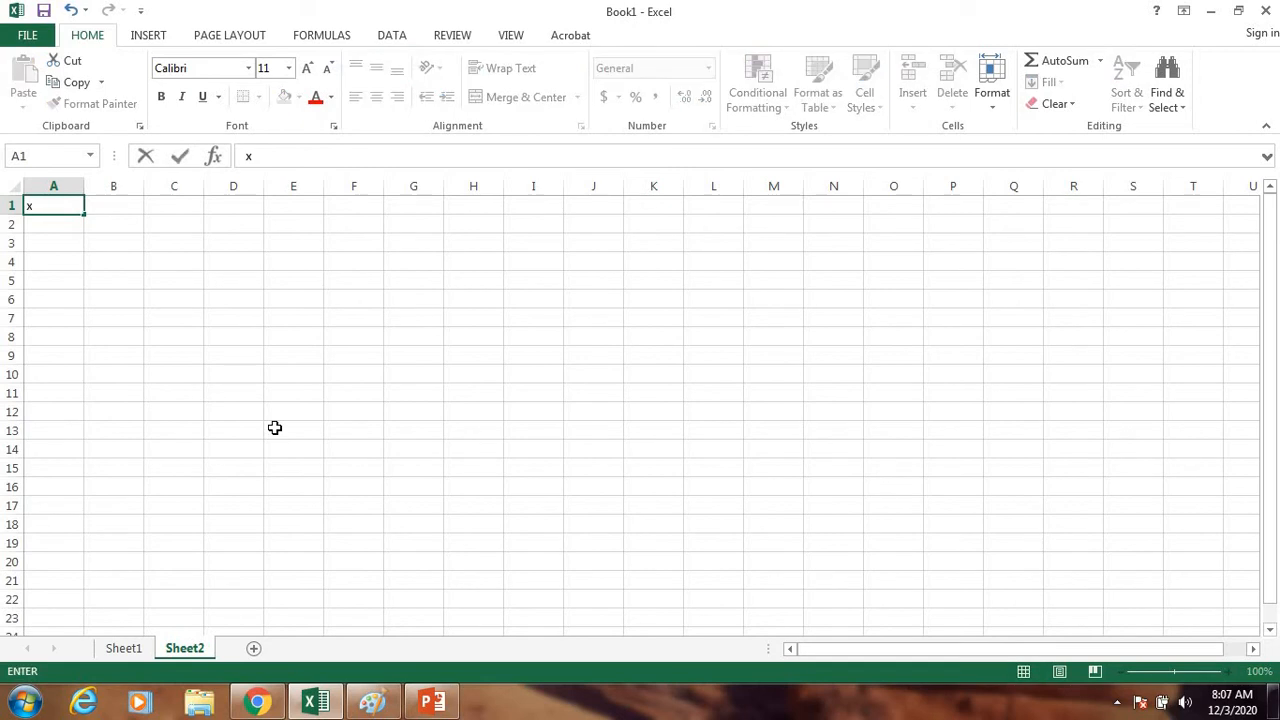
{"action": "type", "text": "^2 - 6x -13 = 0"}
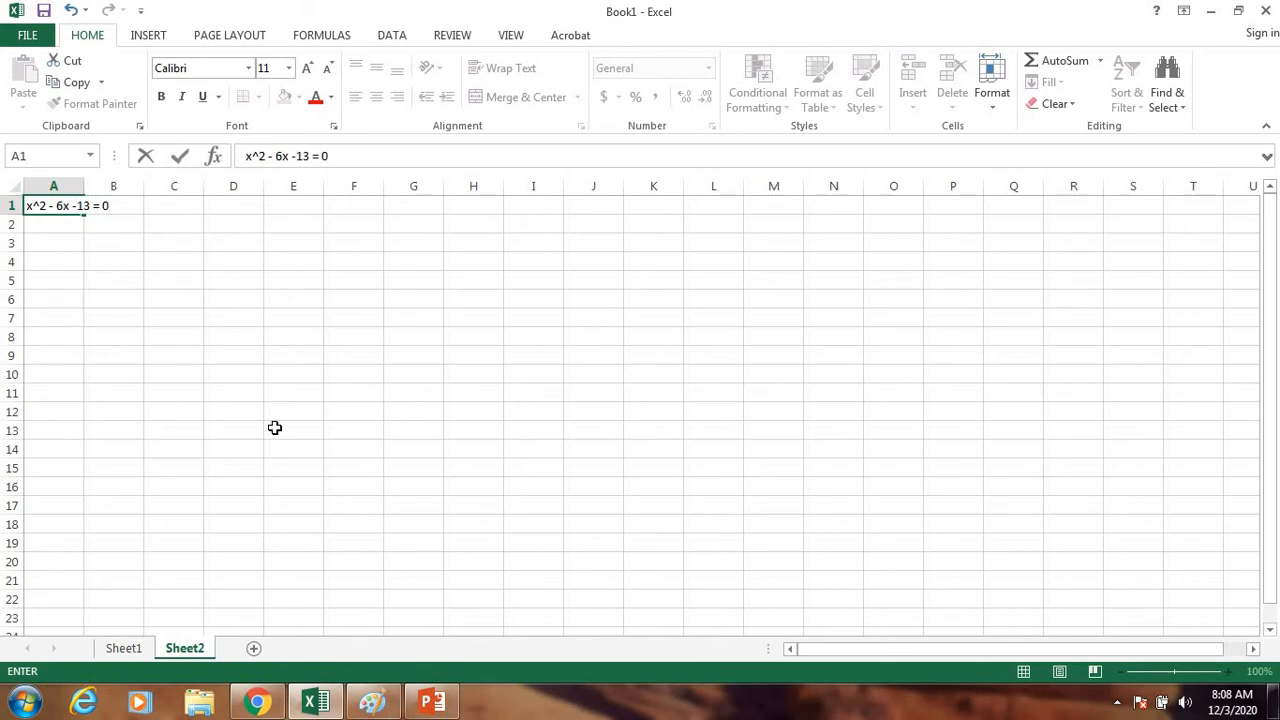
{"action": "left_click", "coordinate": [257, 354]}
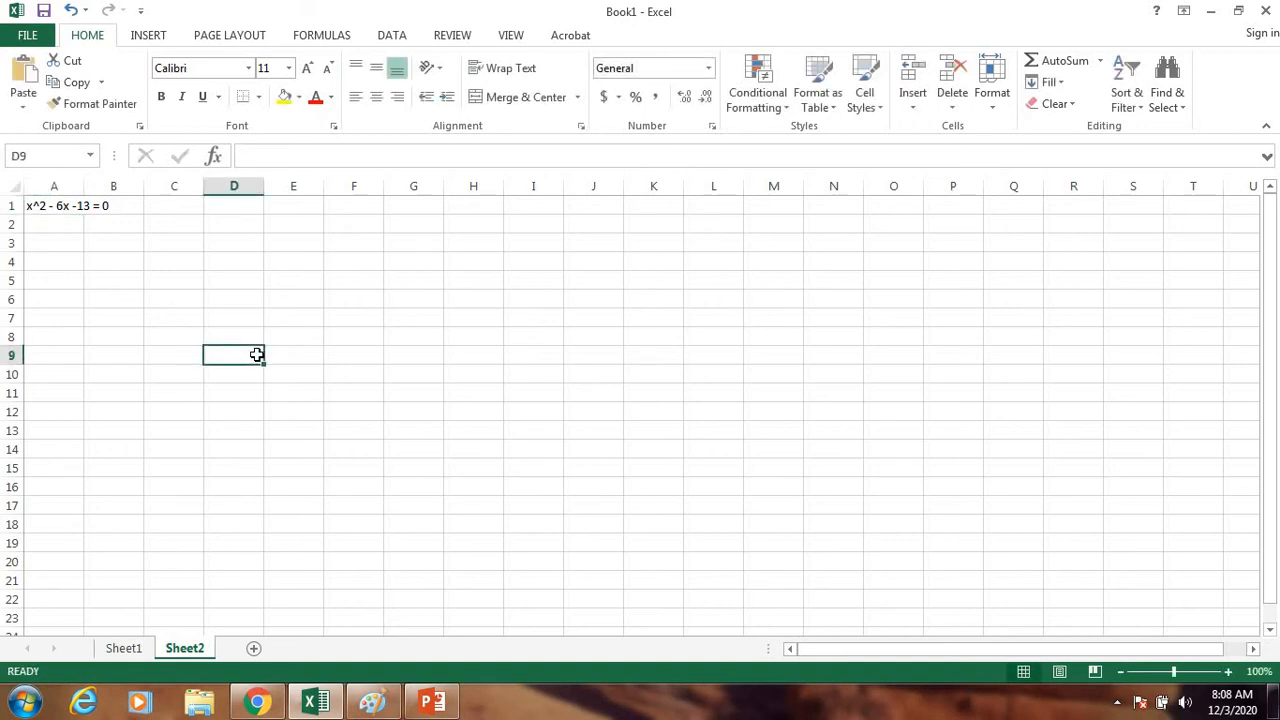
Set the font size of the equation in A1 to 26.
{"action": "left_click", "coordinate": [66, 206]}
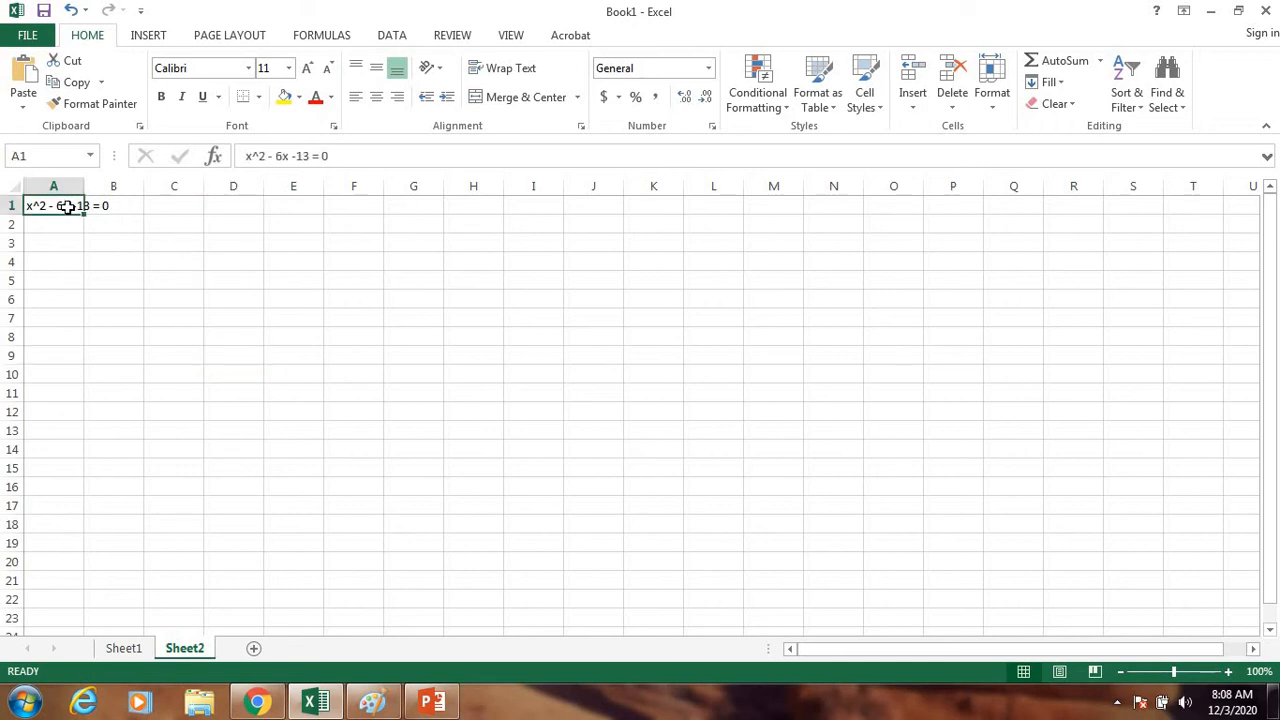
{"action": "left_click", "coordinate": [288, 70]}
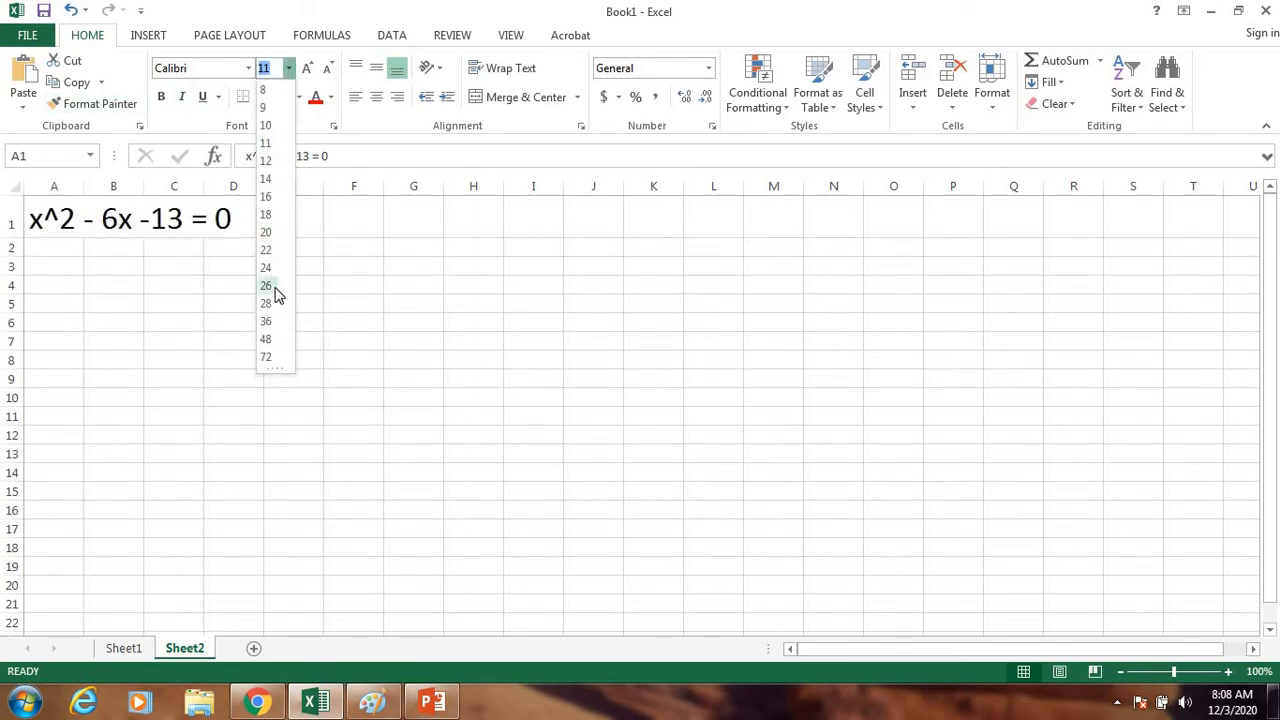
{"action": "left_click", "coordinate": [273, 285]}
{"action": "left_click", "coordinate": [420, 284]}
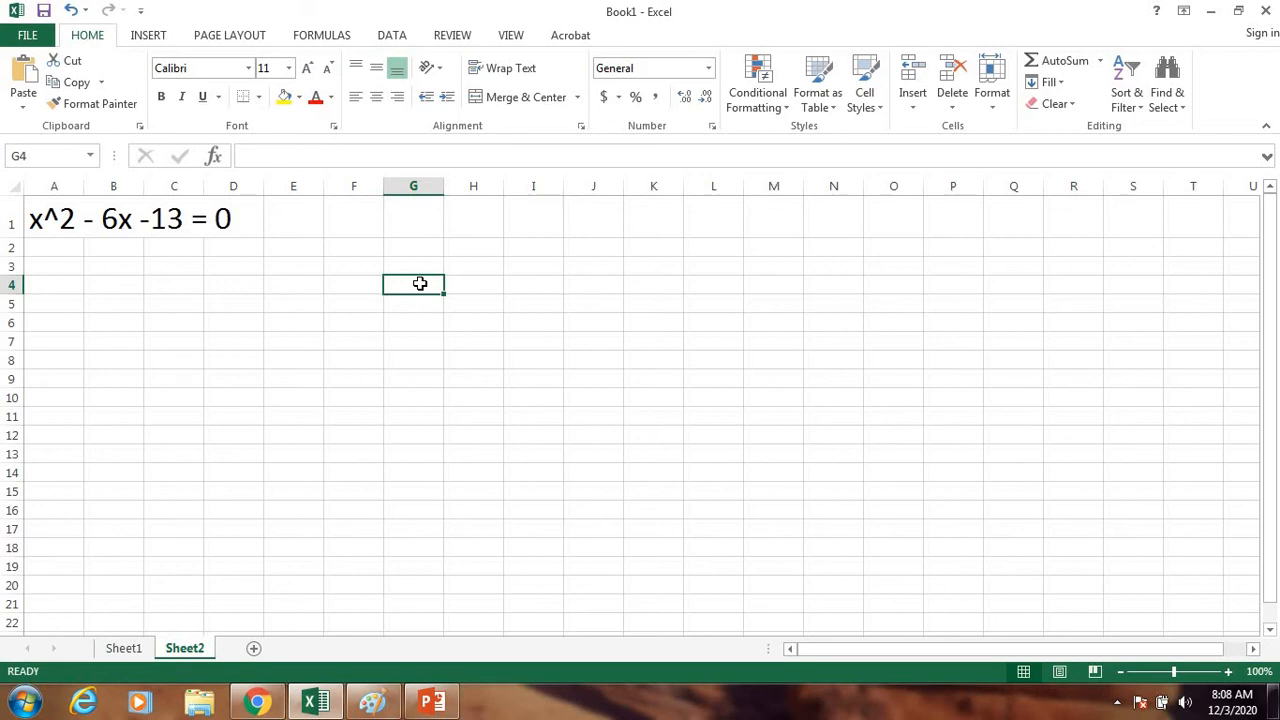
Enter the headers x in C6 and f(x) in D6, with the starting x value 0 in C7.
{"action": "left_click", "coordinate": [184, 322]}
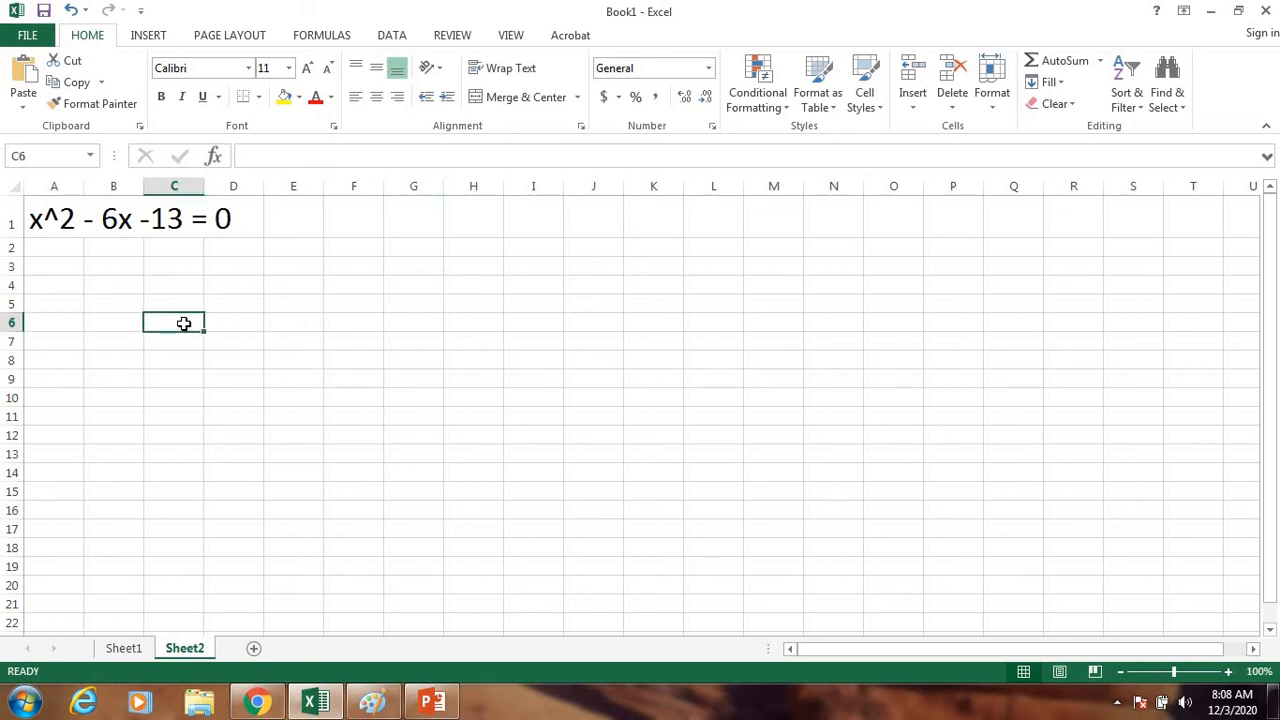
{"action": "type", "text": "x"}
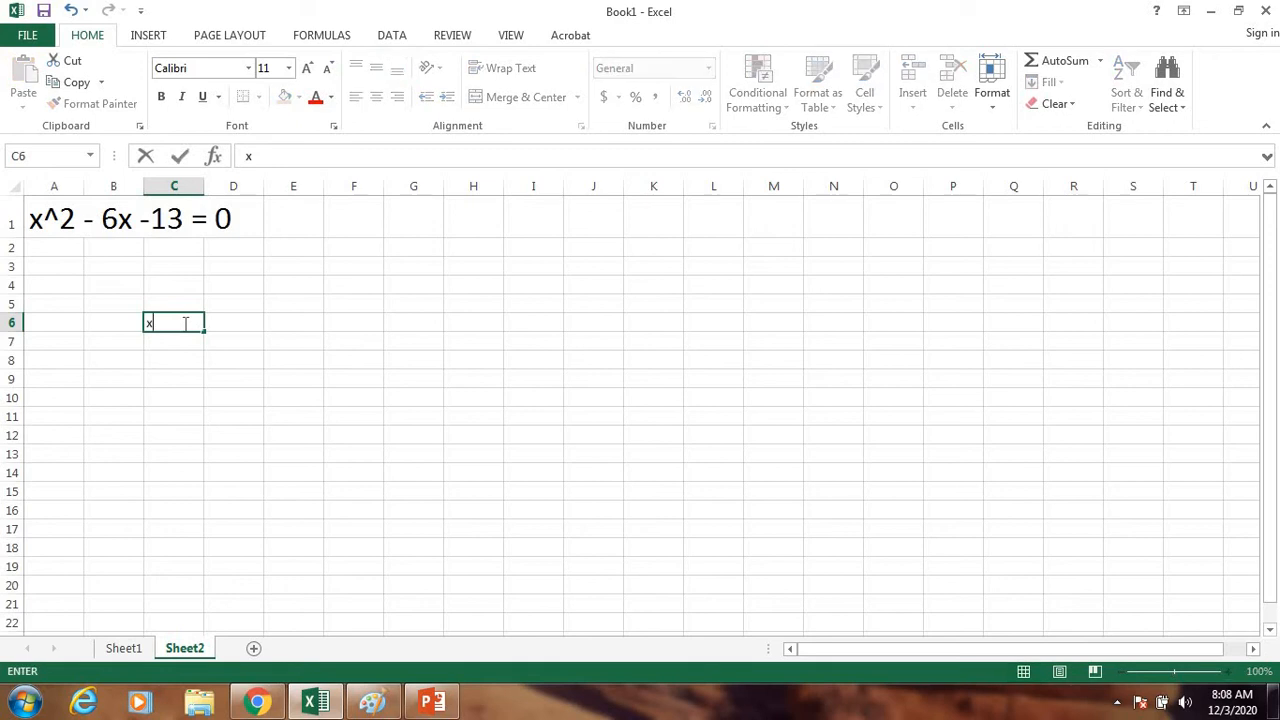
{"action": "left_click", "coordinate": [232, 324]}
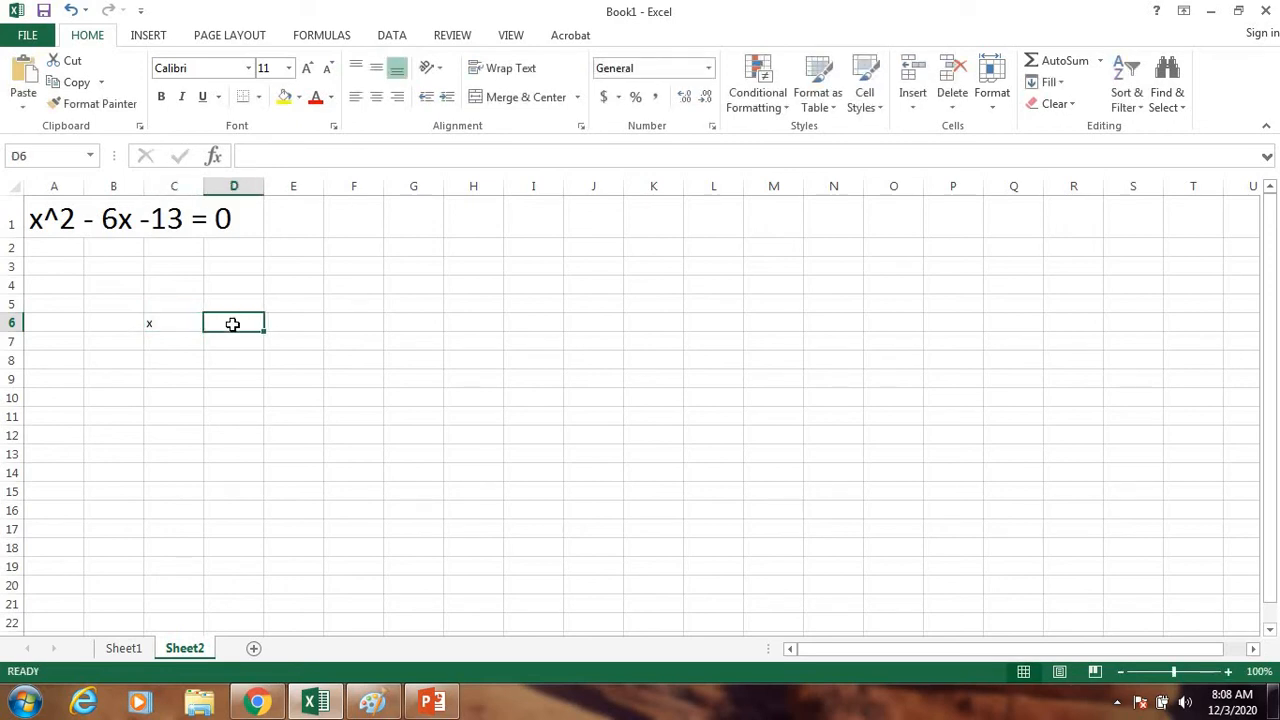
{"action": "type", "text": "f(x)"}
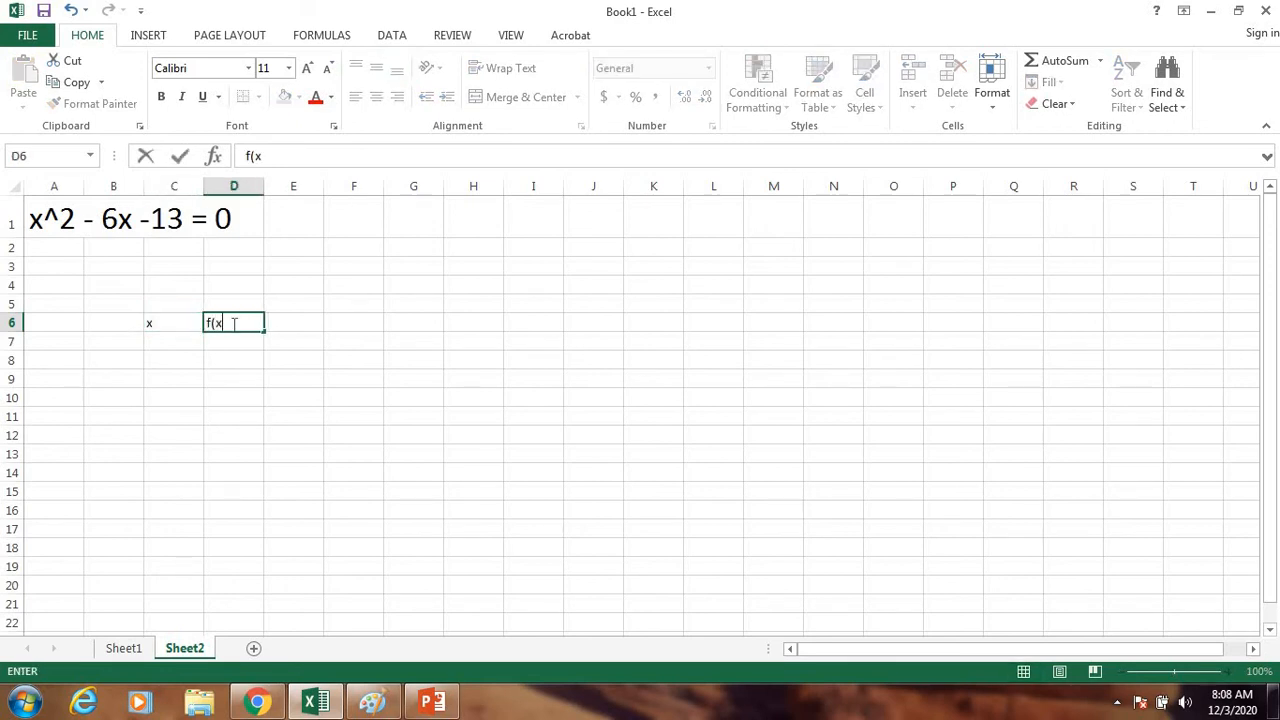
{"action": "left_click", "coordinate": [284, 355]}
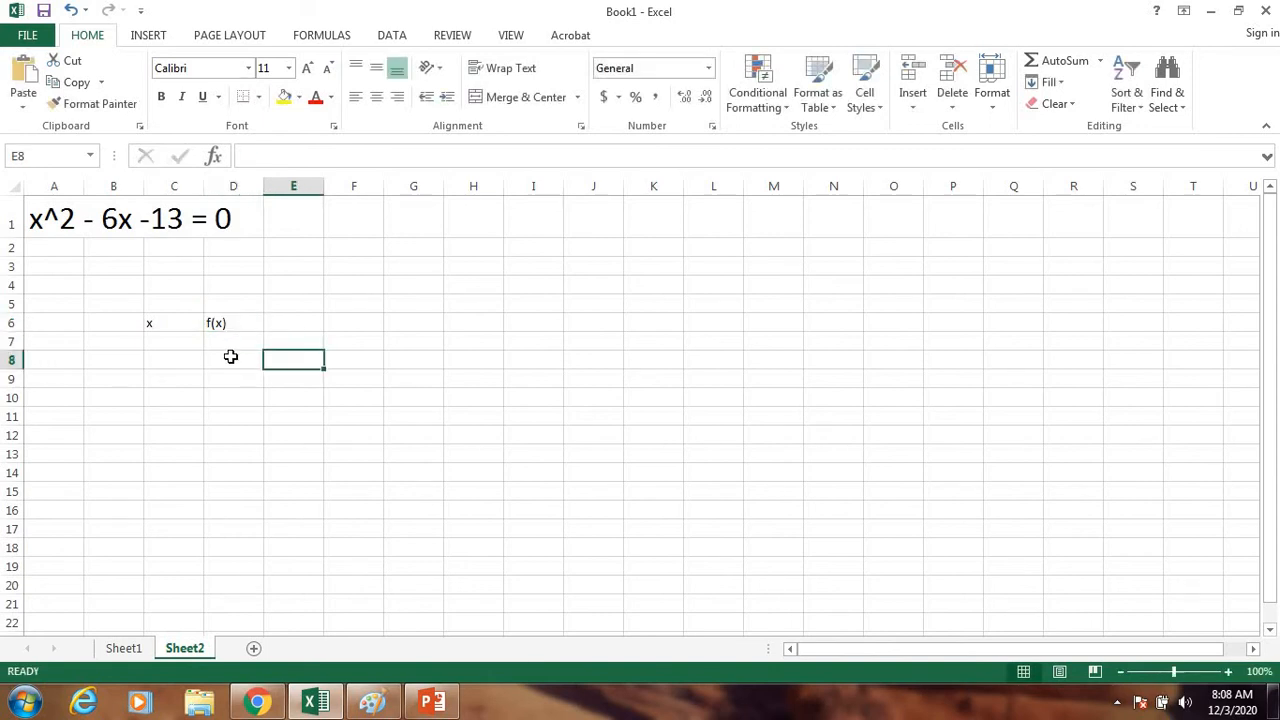
{"action": "left_click", "coordinate": [173, 346]}
{"action": "type", "text": "0"}
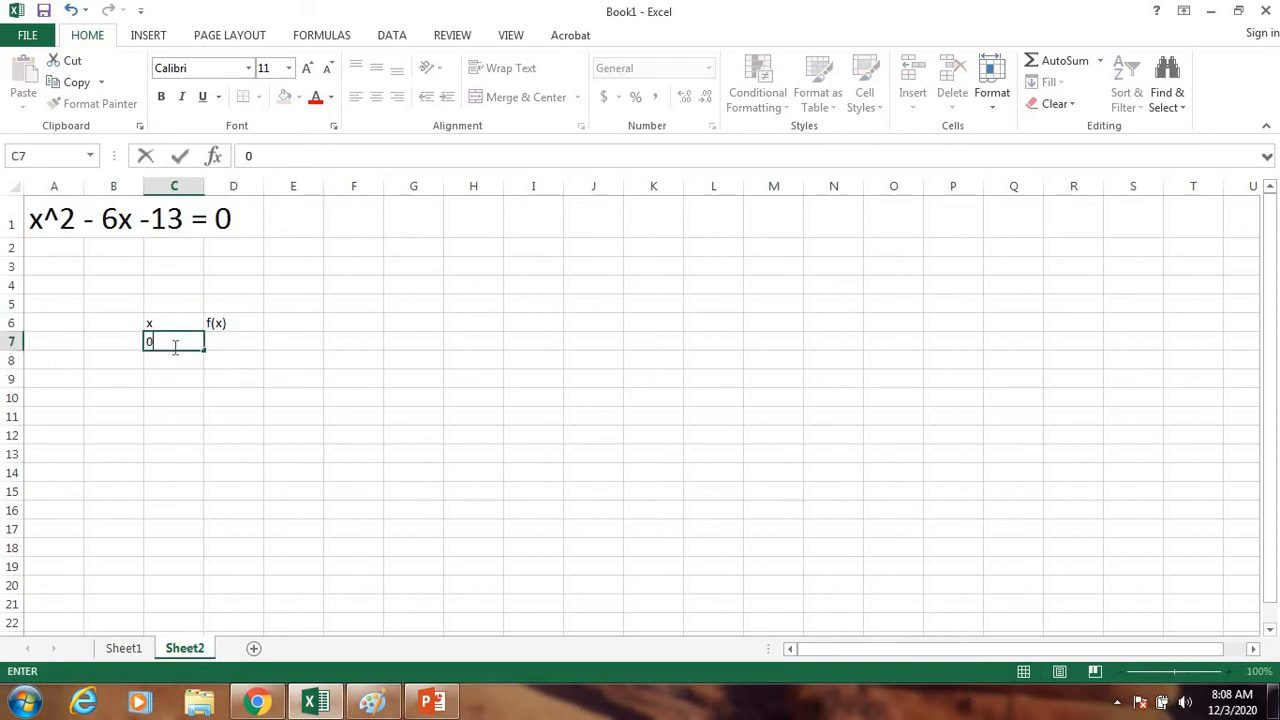
{"action": "left_click", "coordinate": [287, 376]}
Enter the function formula =C7^2-6*C7-13 in D7 under the f(x) header.
{"action": "left_click", "coordinate": [253, 341]}
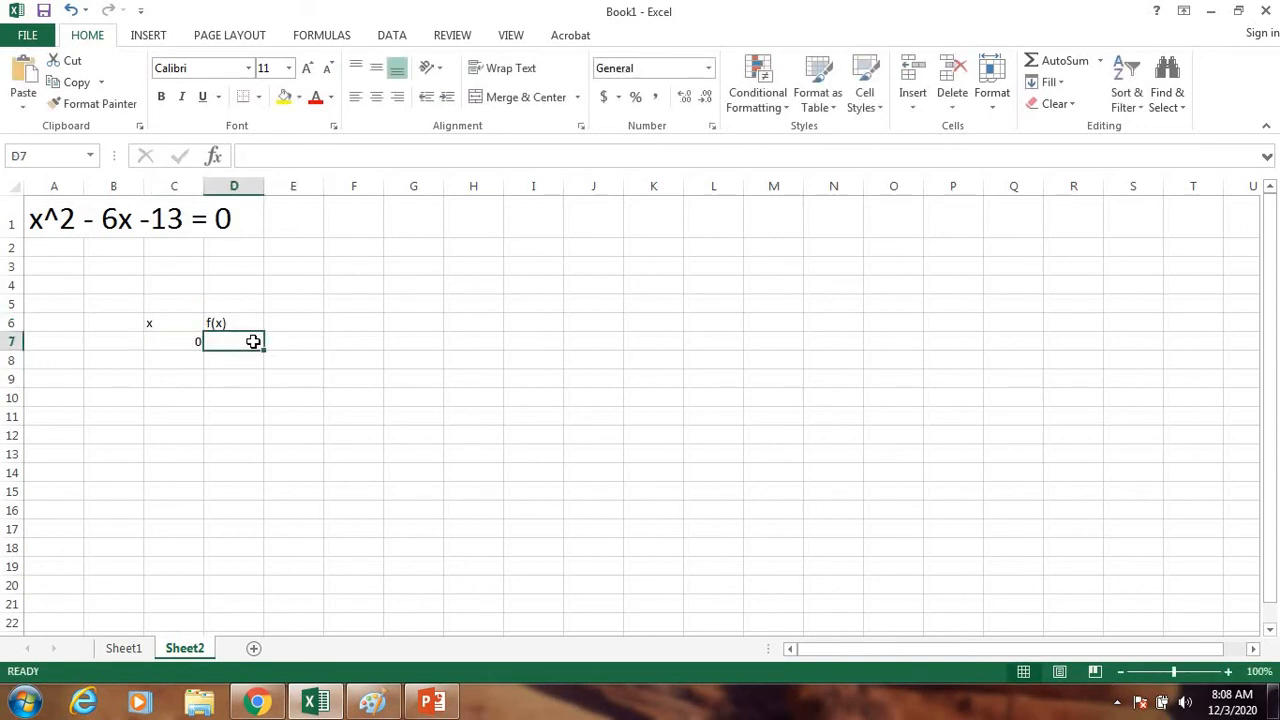
{"action": "type", "text": "="}
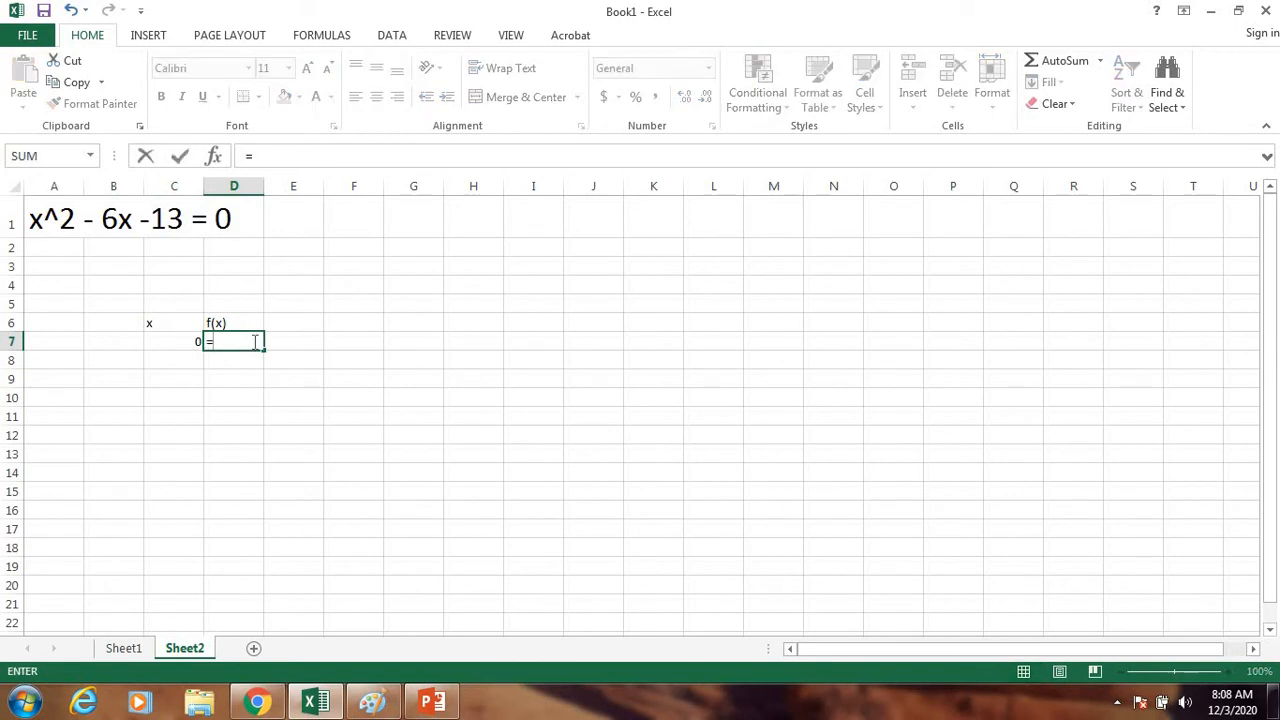
{"action": "left_click", "coordinate": [191, 341]}
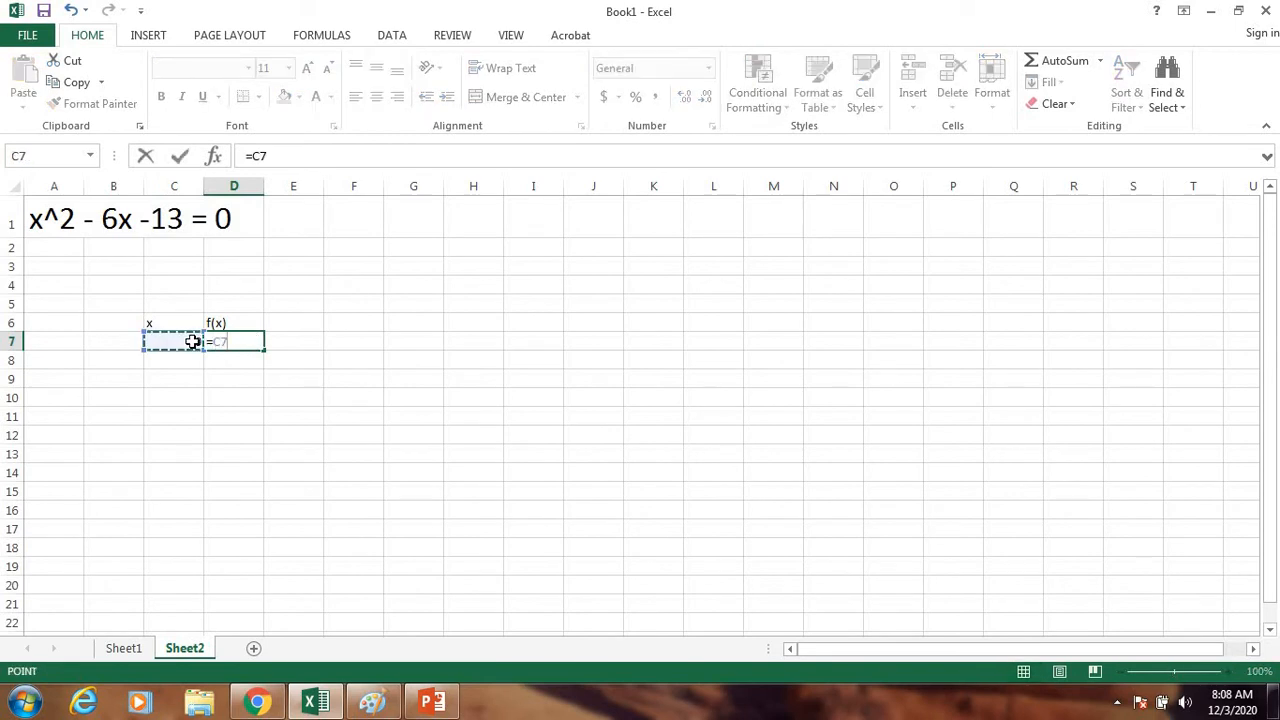
{"action": "type", "text": "^2"}
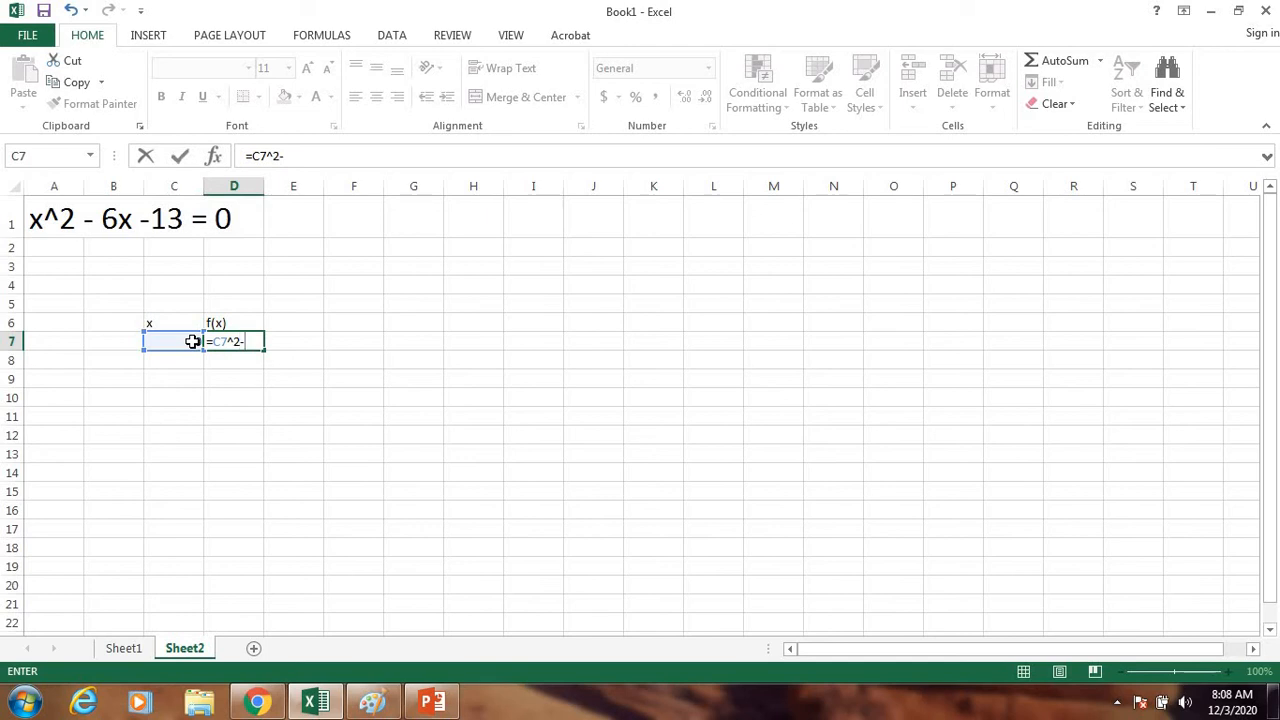
{"action": "type", "text": "-6*"}
{"action": "left_click", "coordinate": [192, 341]}
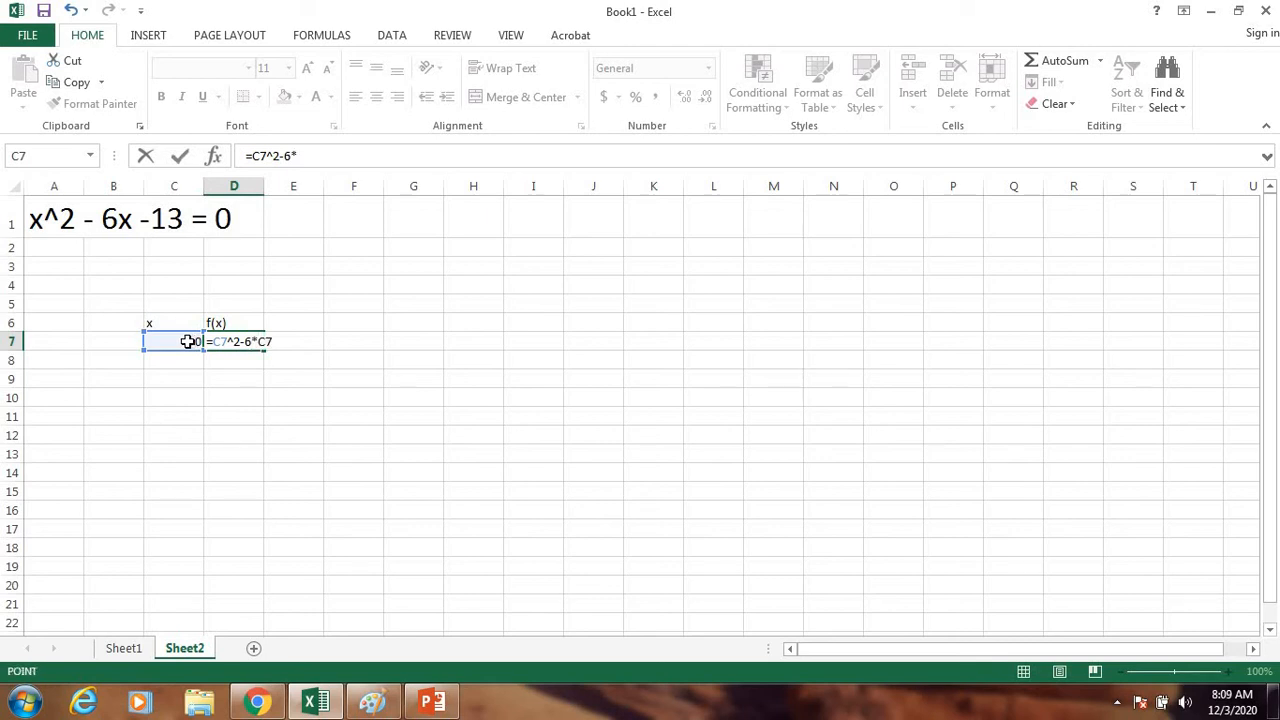
{"action": "type", "text": "-13"}
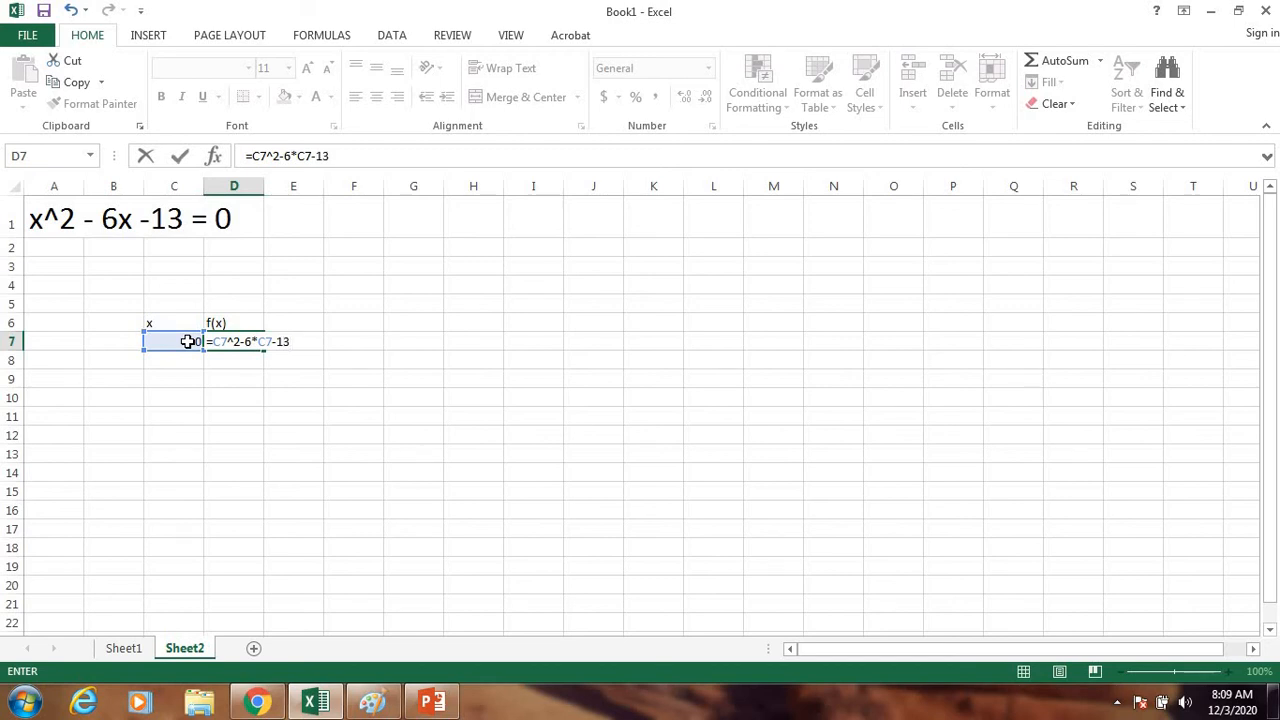
{"action": "key", "text": "Return"}
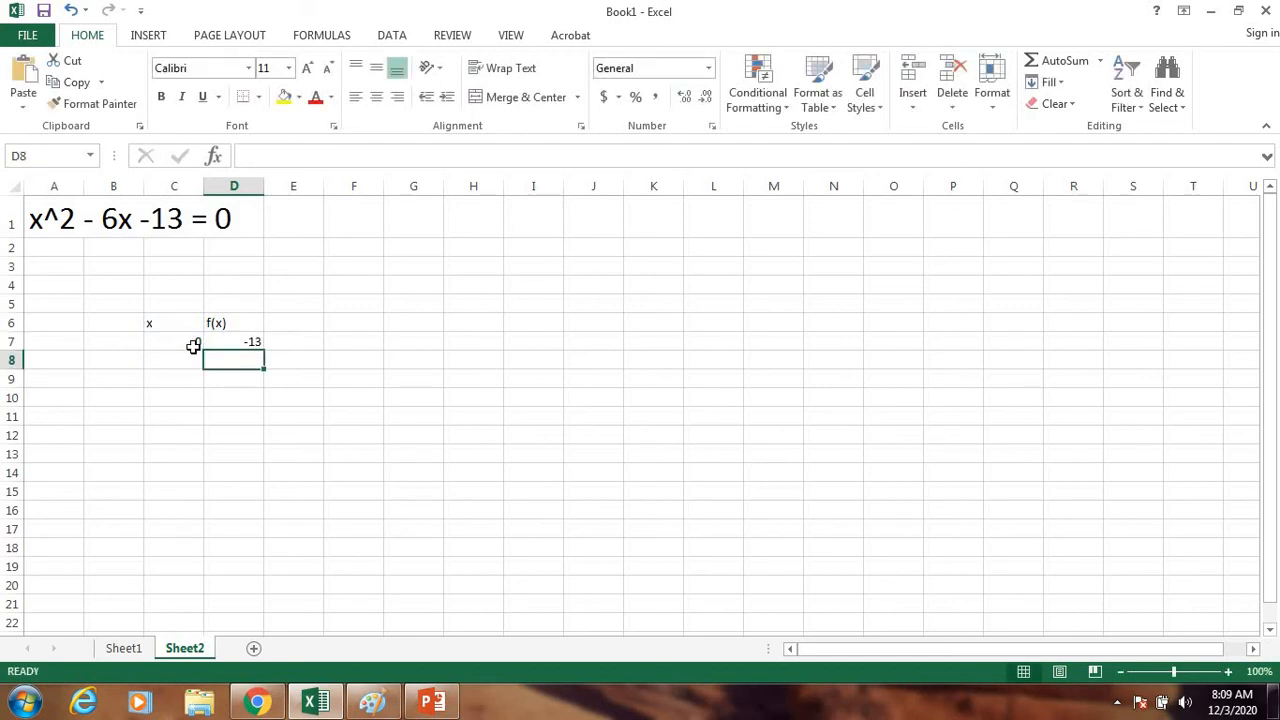
Enter the formula =C7+1 in C8 to increase x by one.
{"action": "left_click", "coordinate": [191, 343]}
{"action": "left_click", "coordinate": [192, 357]}
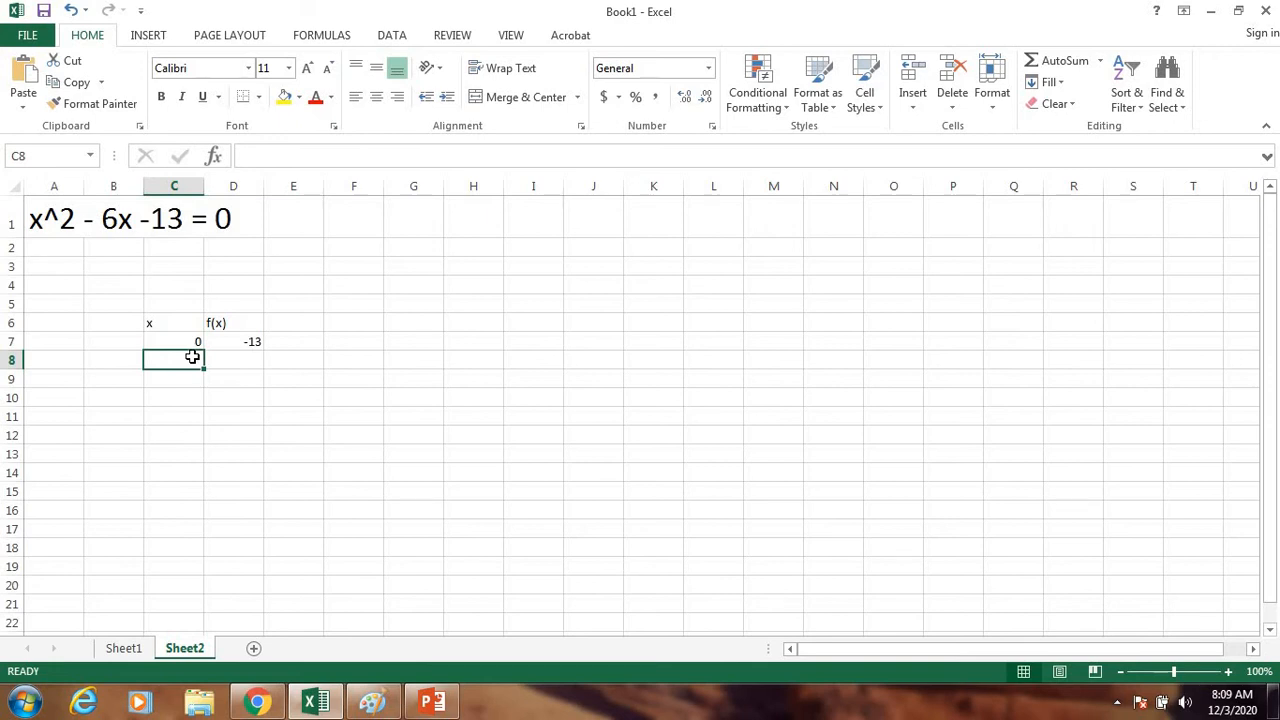
{"action": "type", "text": "="}
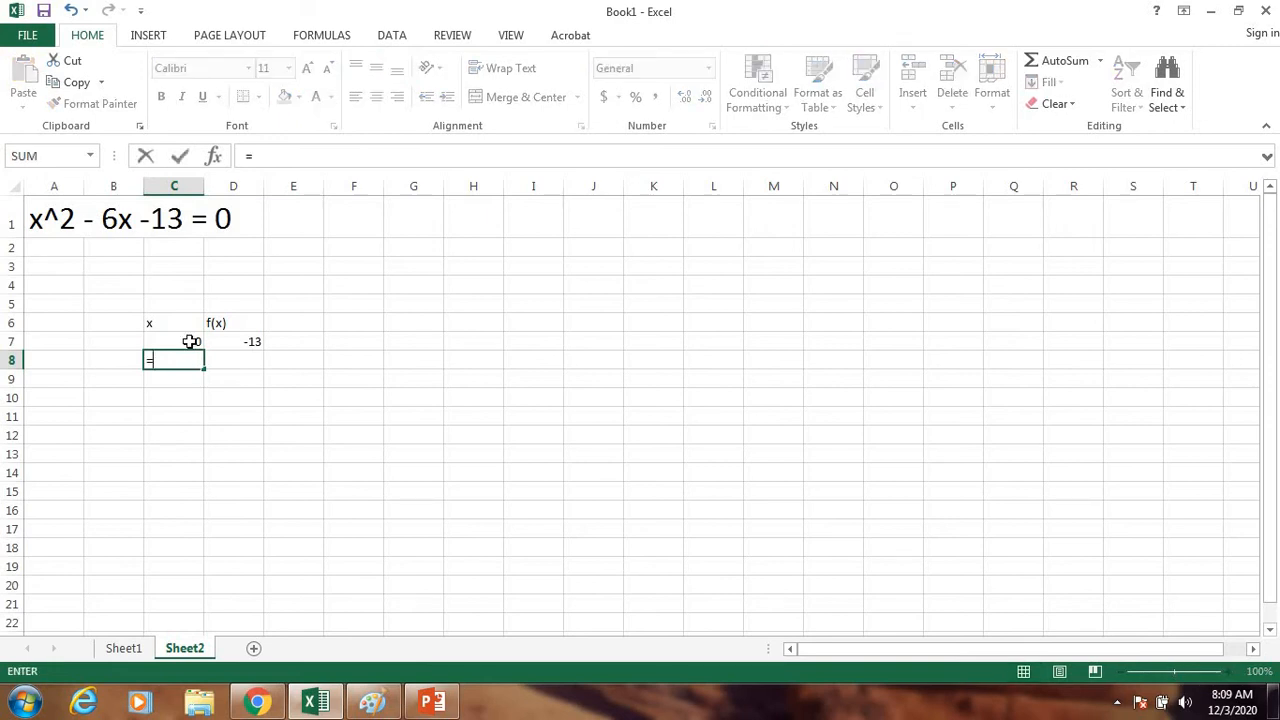
{"action": "left_click", "coordinate": [190, 343]}
{"action": "type", "text": "+1"}
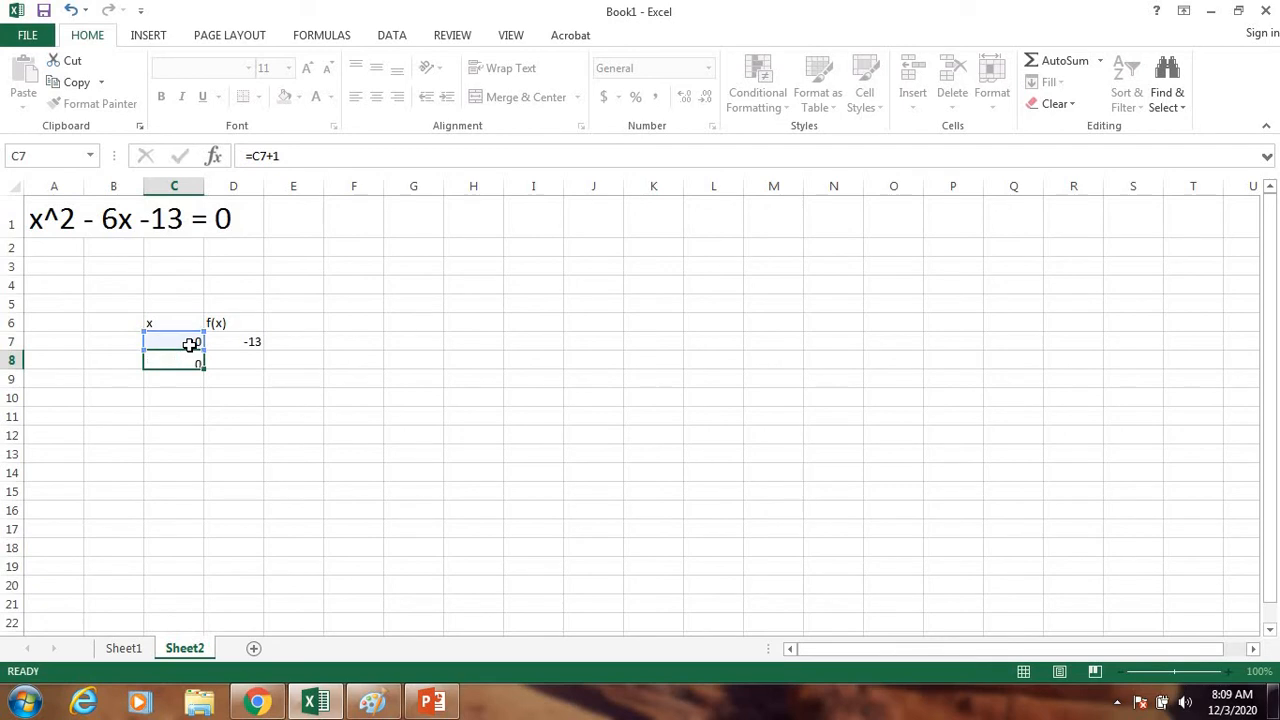
{"action": "key", "text": "Return"}
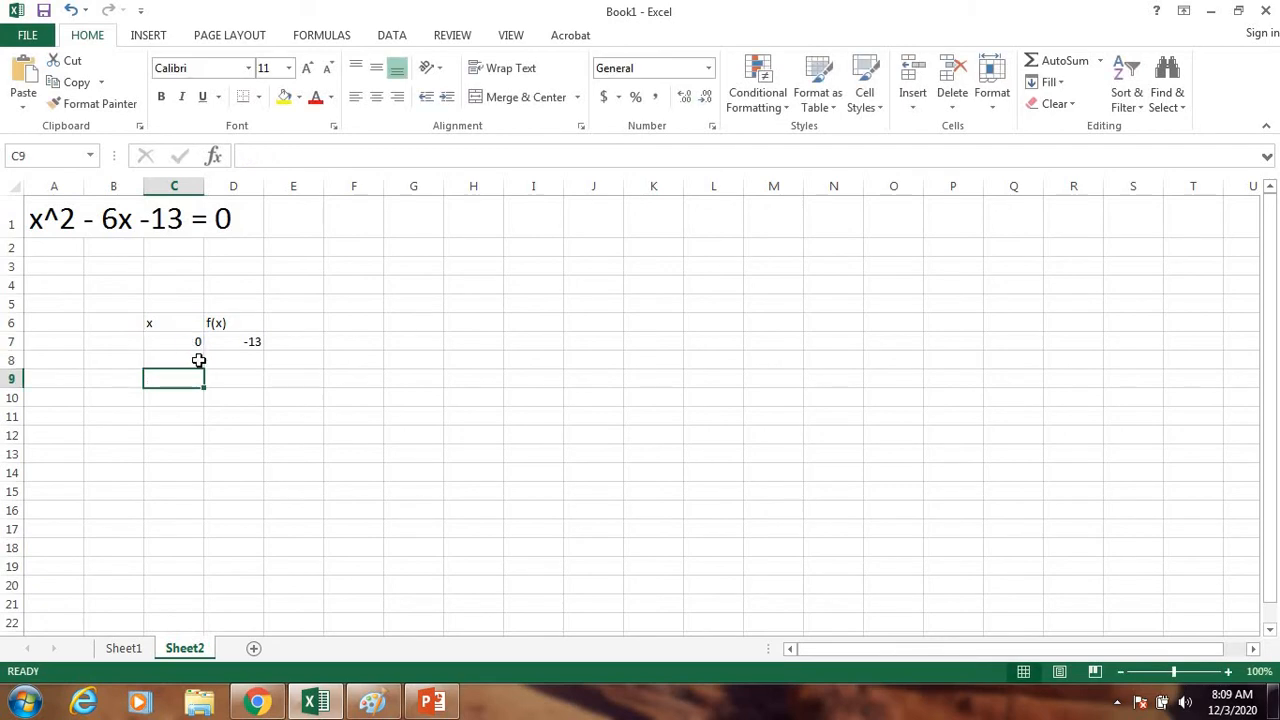
Fill the x formula from C8 and the f(x) formula from D7 down to row 16.
{"action": "left_click", "coordinate": [196, 358]}
{"action": "left_click_drag", "start_coordinate": [203, 369], "coordinate": [199, 518]}
{"action": "left_click", "coordinate": [241, 343]}
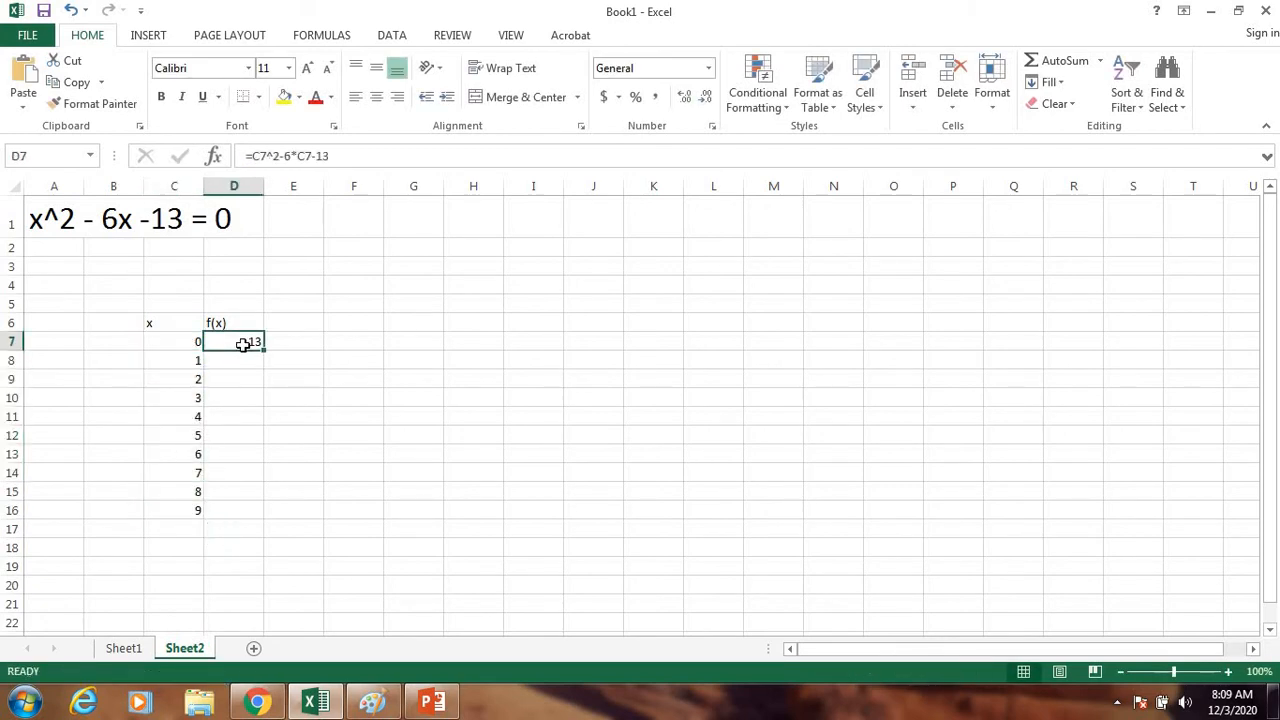
{"action": "left_click_drag", "start_coordinate": [264, 351], "coordinate": [258, 513]}
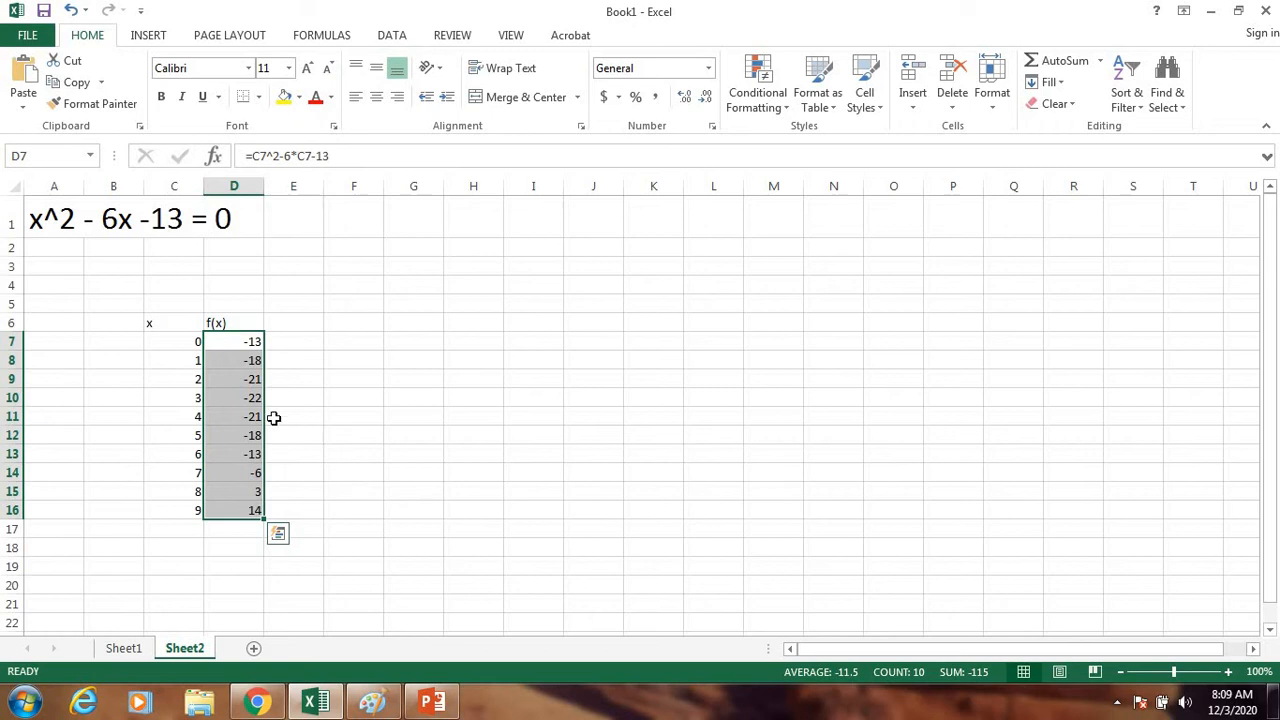
Insert a scatter chart with smooth lines and no markers from the x and f(x) values in C7:D16.
{"action": "left_click_drag", "start_coordinate": [189, 340], "coordinate": [237, 507]}
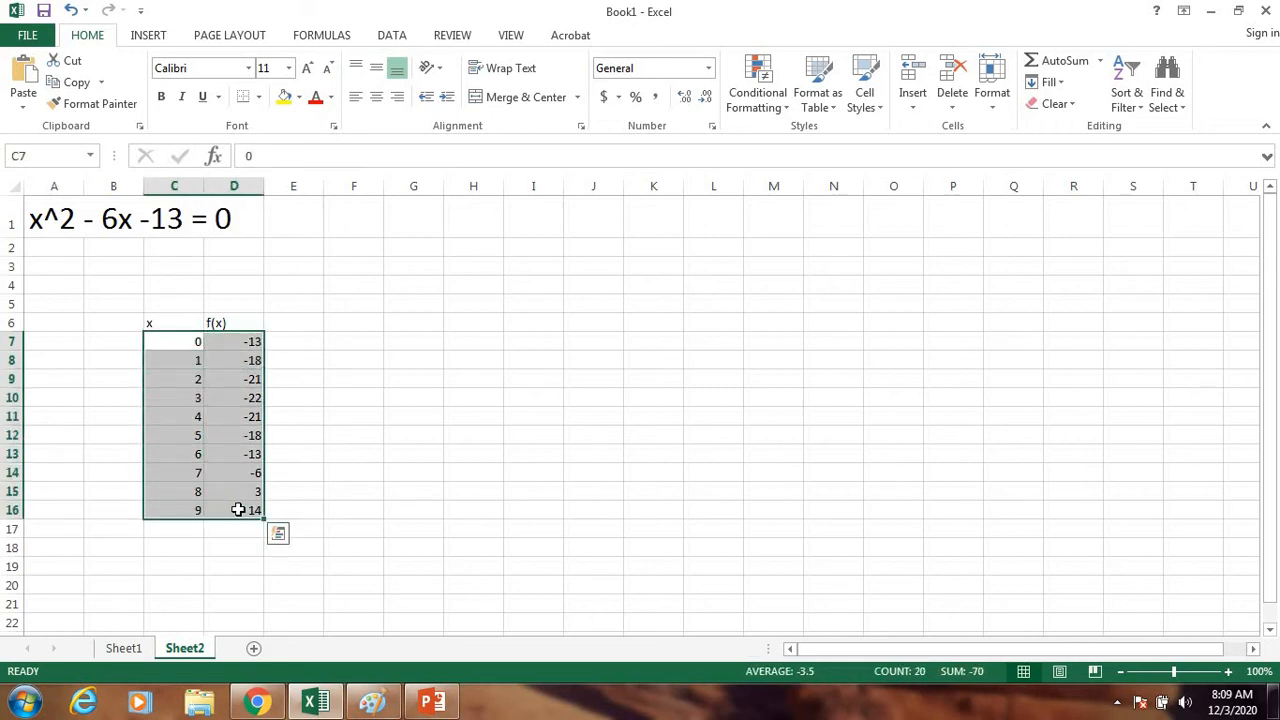
{"action": "left_click", "coordinate": [155, 38]}
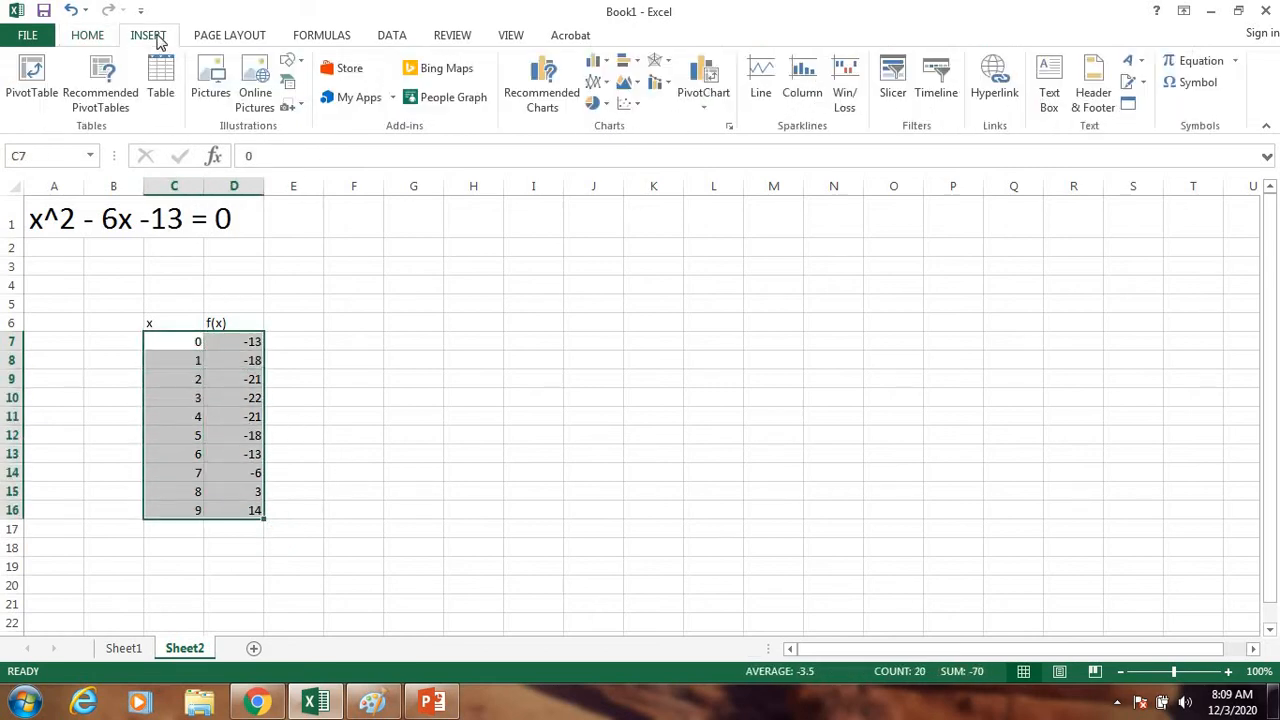
{"action": "left_click", "coordinate": [627, 103]}
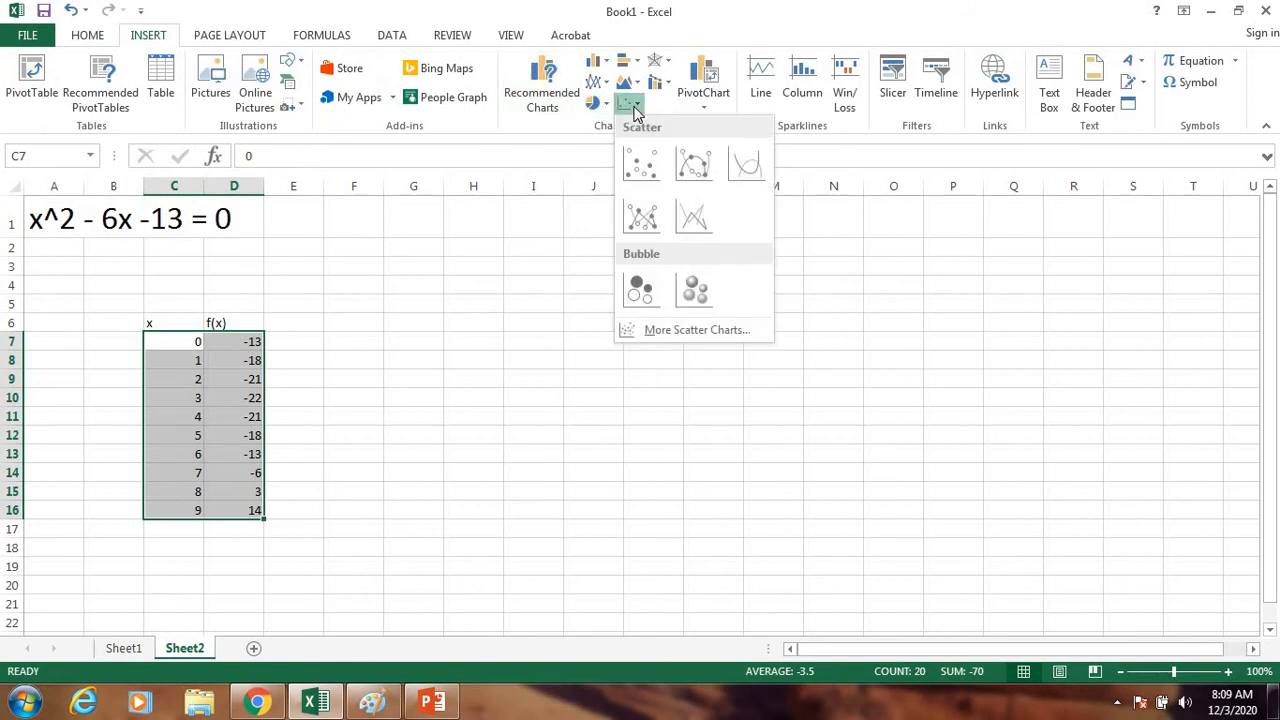
{"action": "left_click", "coordinate": [758, 166]}
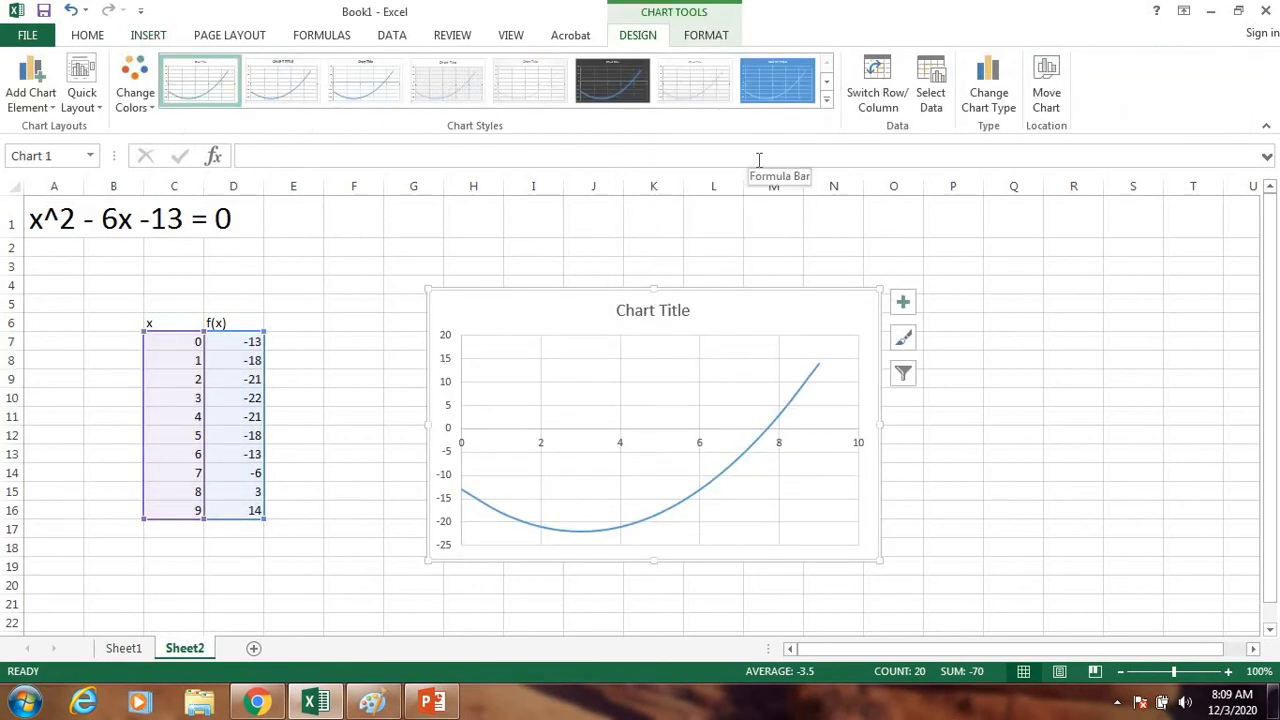
Move the chart well clear of the data table so that it covers columns K to R, starting near row 1.
{"action": "left_click_drag", "start_coordinate": [786, 309], "coordinate": [885, 268]}
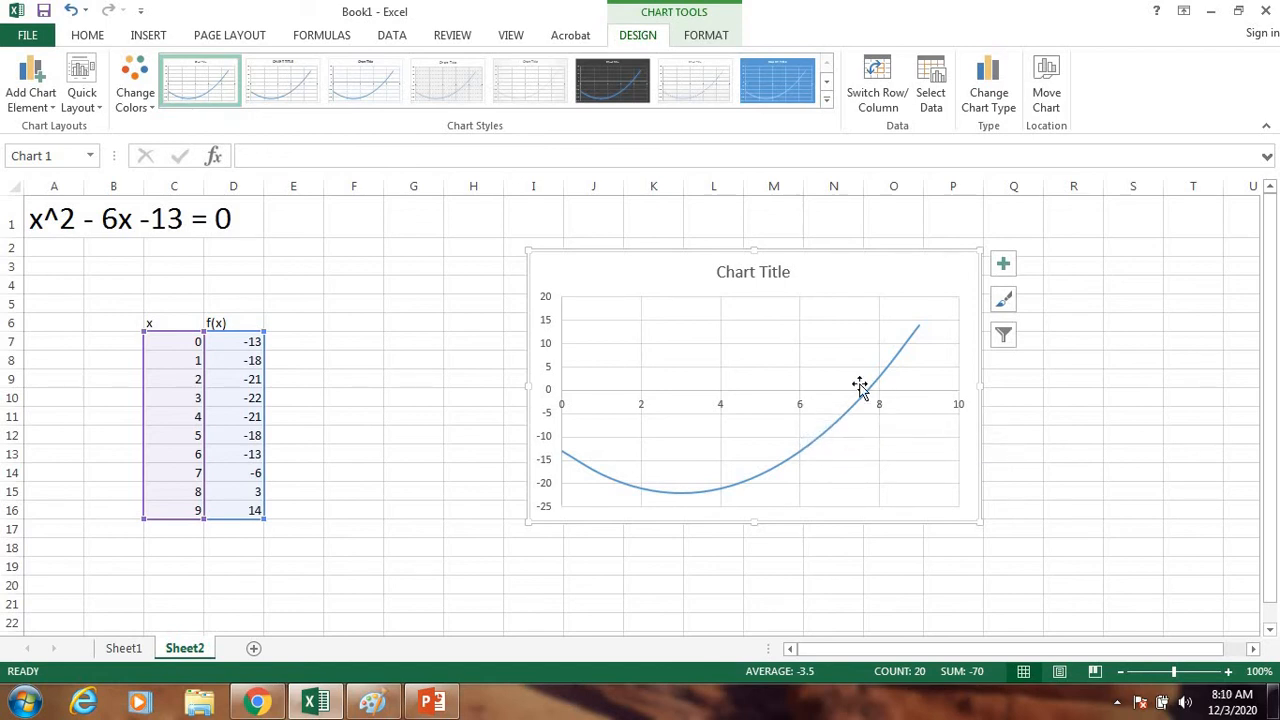
{"action": "left_click_drag", "start_coordinate": [863, 271], "coordinate": [962, 256]}
{"action": "scroll", "coordinate": [878, 303], "scroll_direction": "down", "scroll_amount": 1}
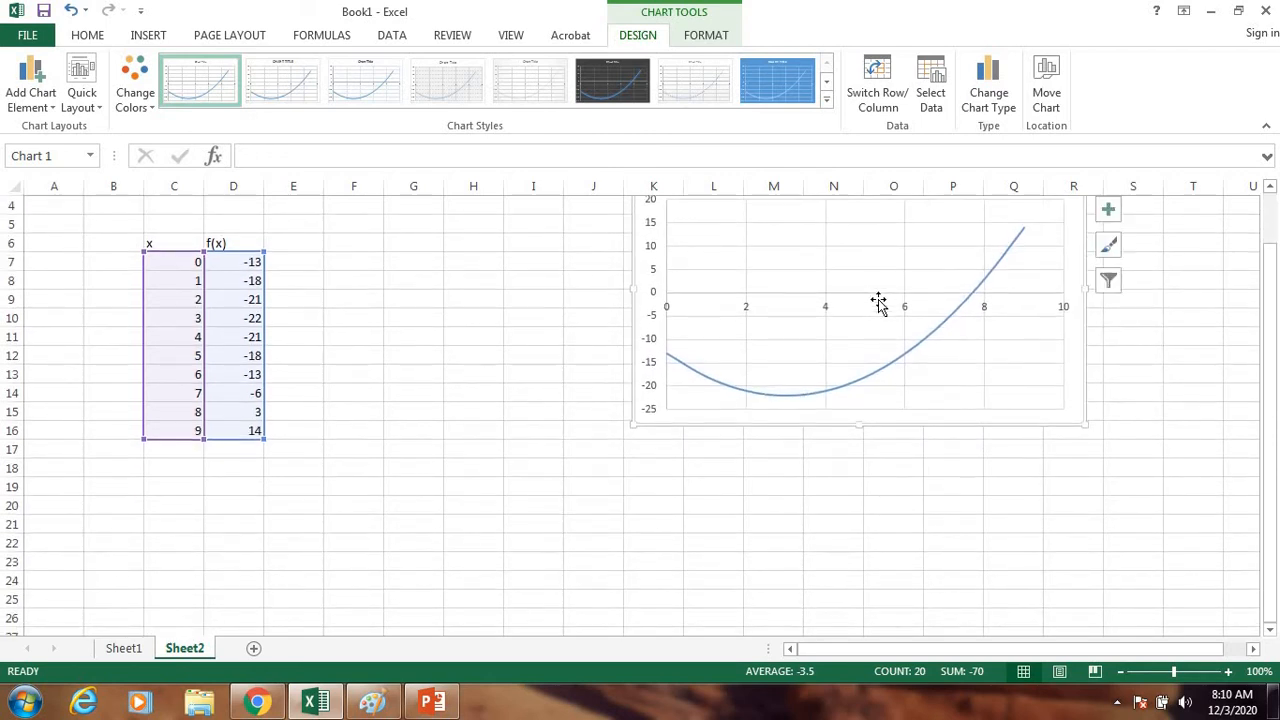
Start an interval table below the data with the heading x1 in C20 and the value 6 in C21.
{"action": "scroll", "coordinate": [878, 303], "scroll_direction": "down", "scroll_amount": 1}
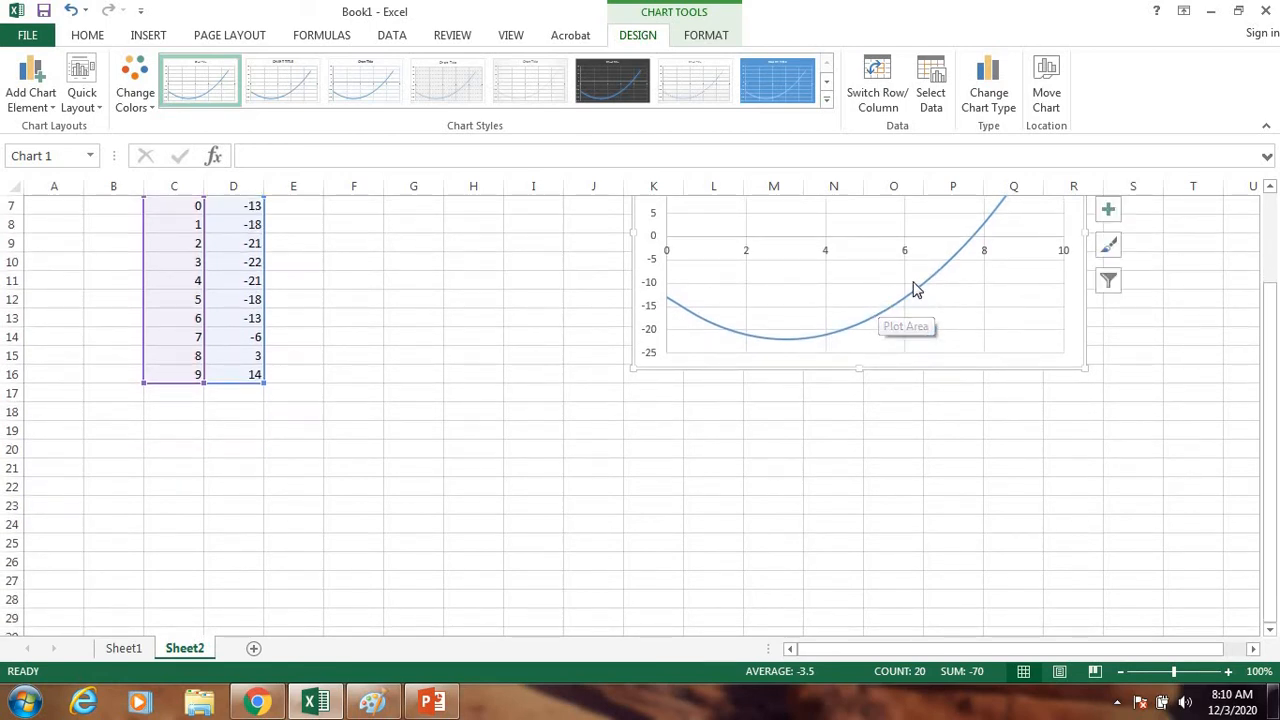
{"action": "scroll", "coordinate": [878, 303], "scroll_direction": "down", "scroll_amount": 1}
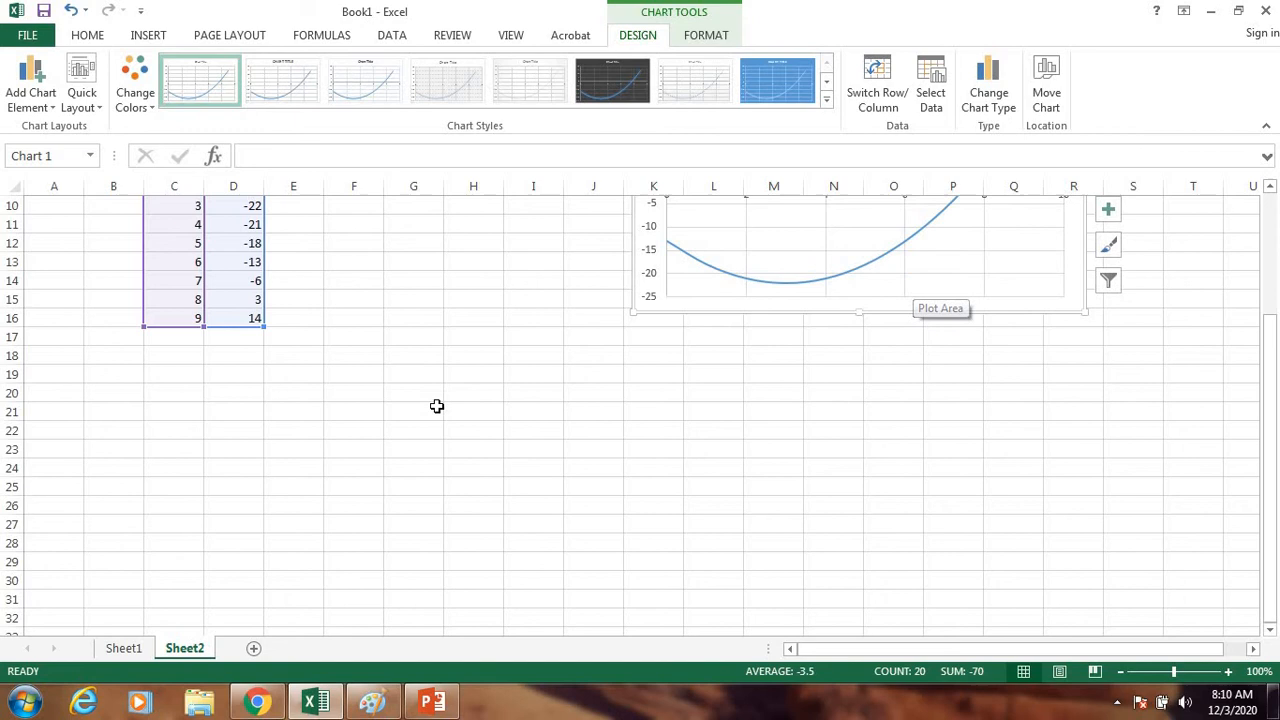
{"action": "left_click", "coordinate": [190, 390]}
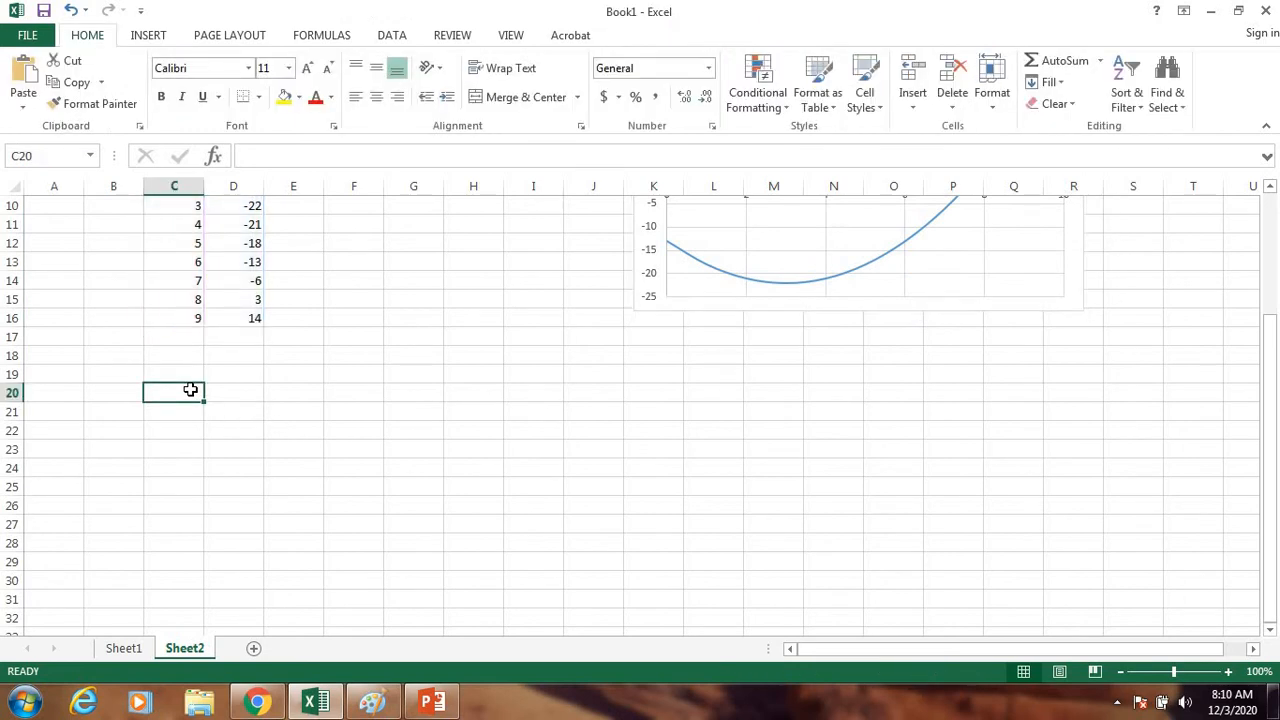
{"action": "type", "text": "x1"}
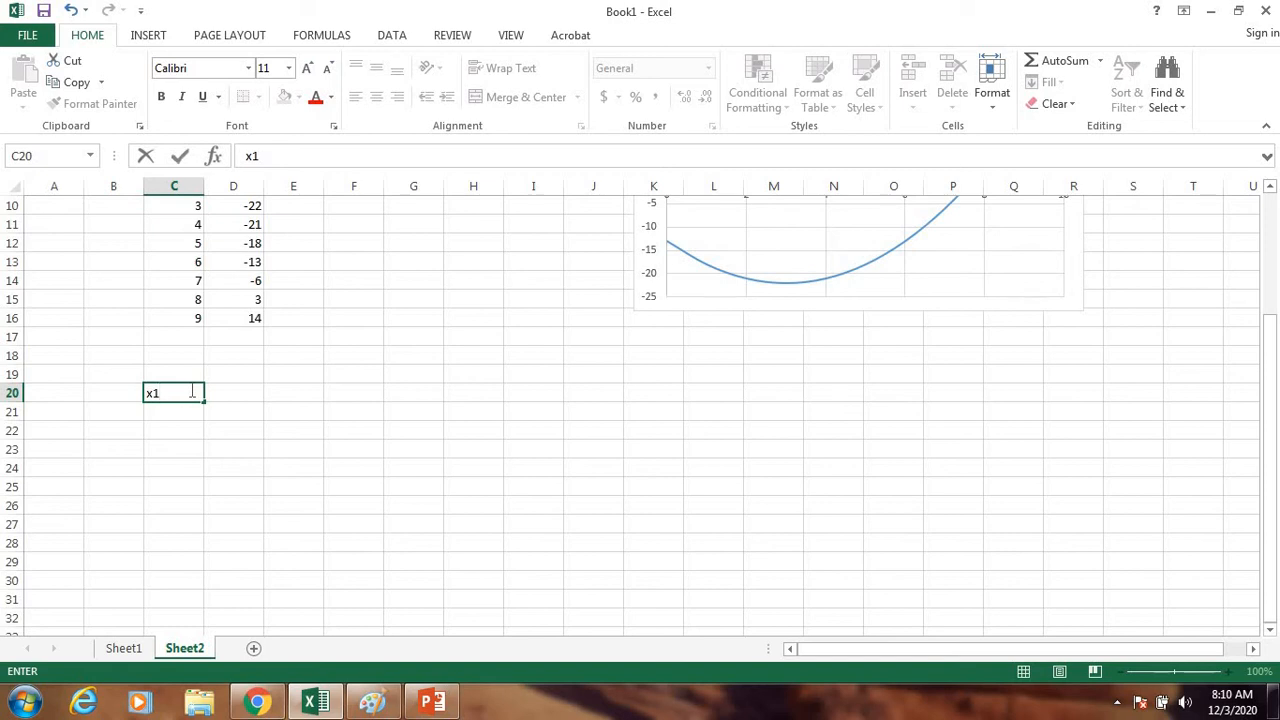
{"action": "key", "text": "Tab"}
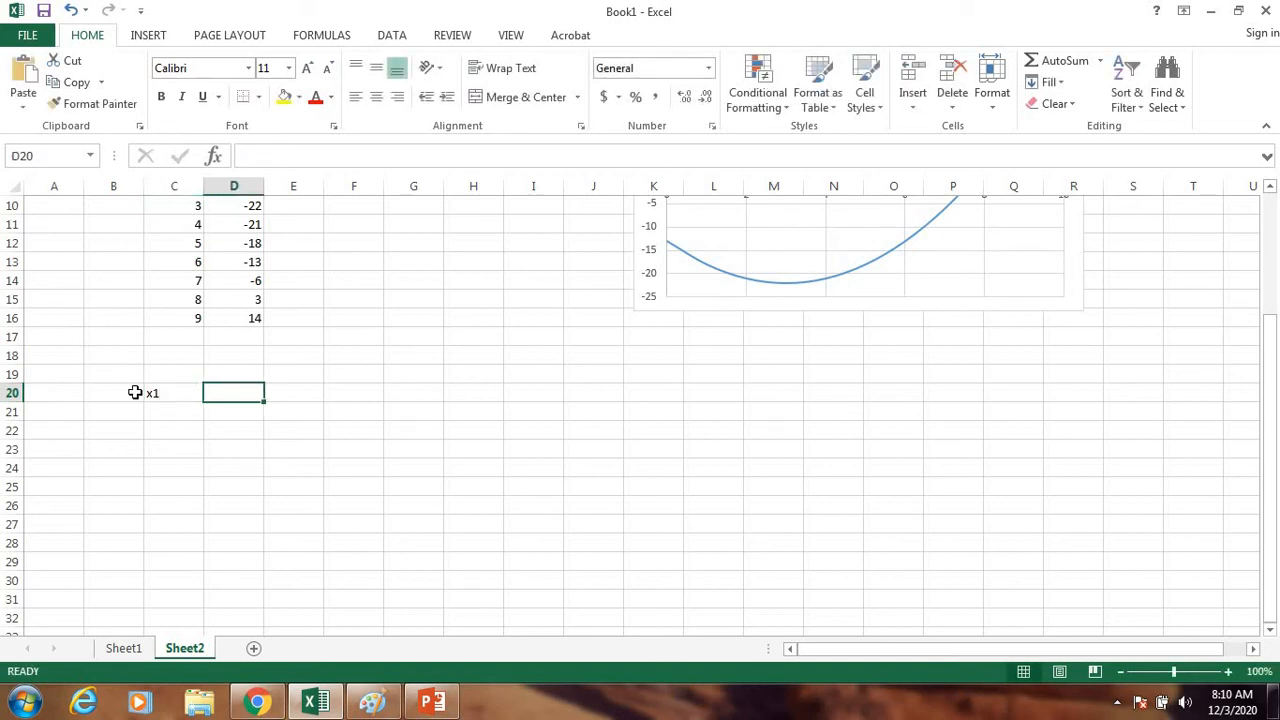
{"action": "left_click", "coordinate": [165, 411]}
{"action": "type", "text": "6"}
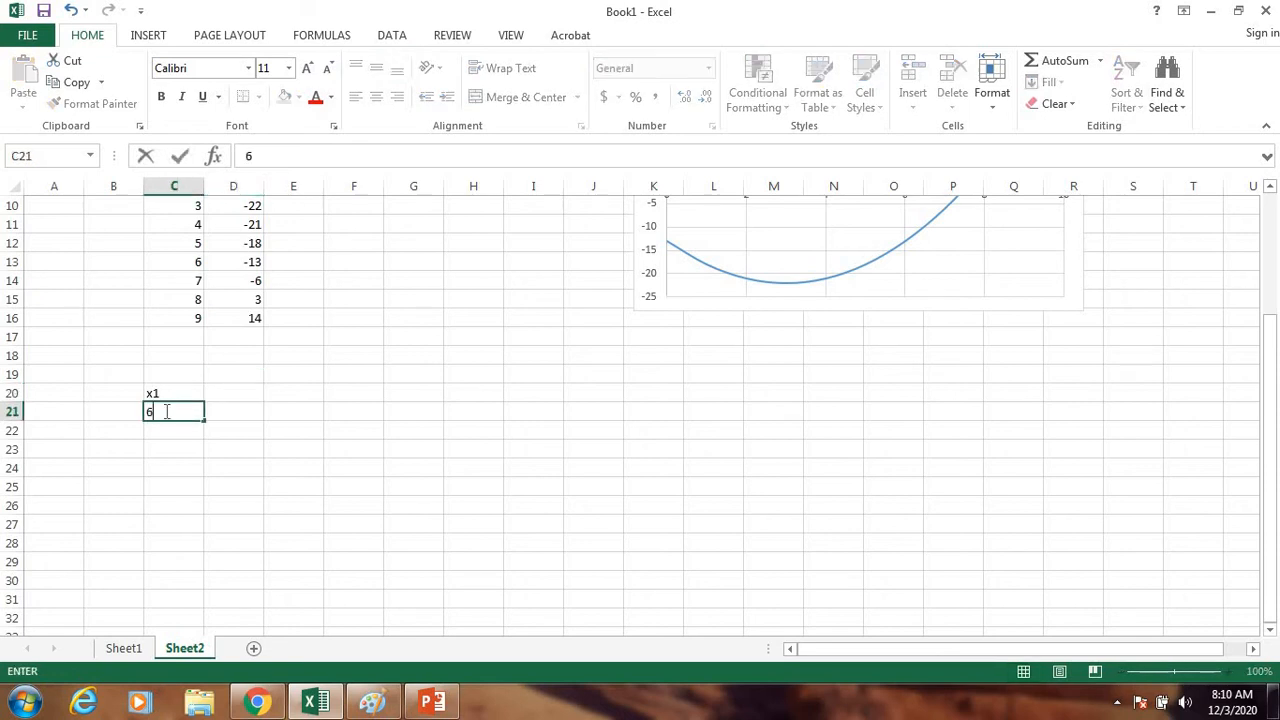
Add the heading x2 in D20 and enter its value 8 in D21.
{"action": "left_click", "coordinate": [232, 398]}
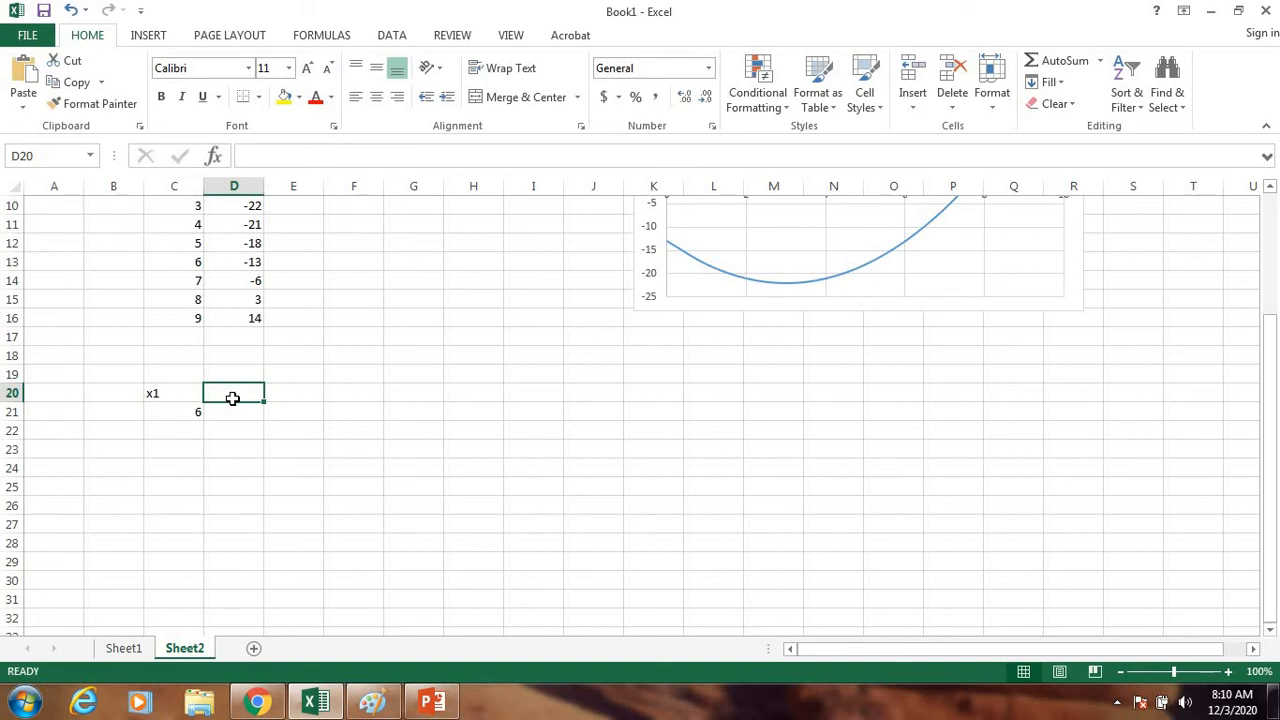
{"action": "type", "text": "x2"}
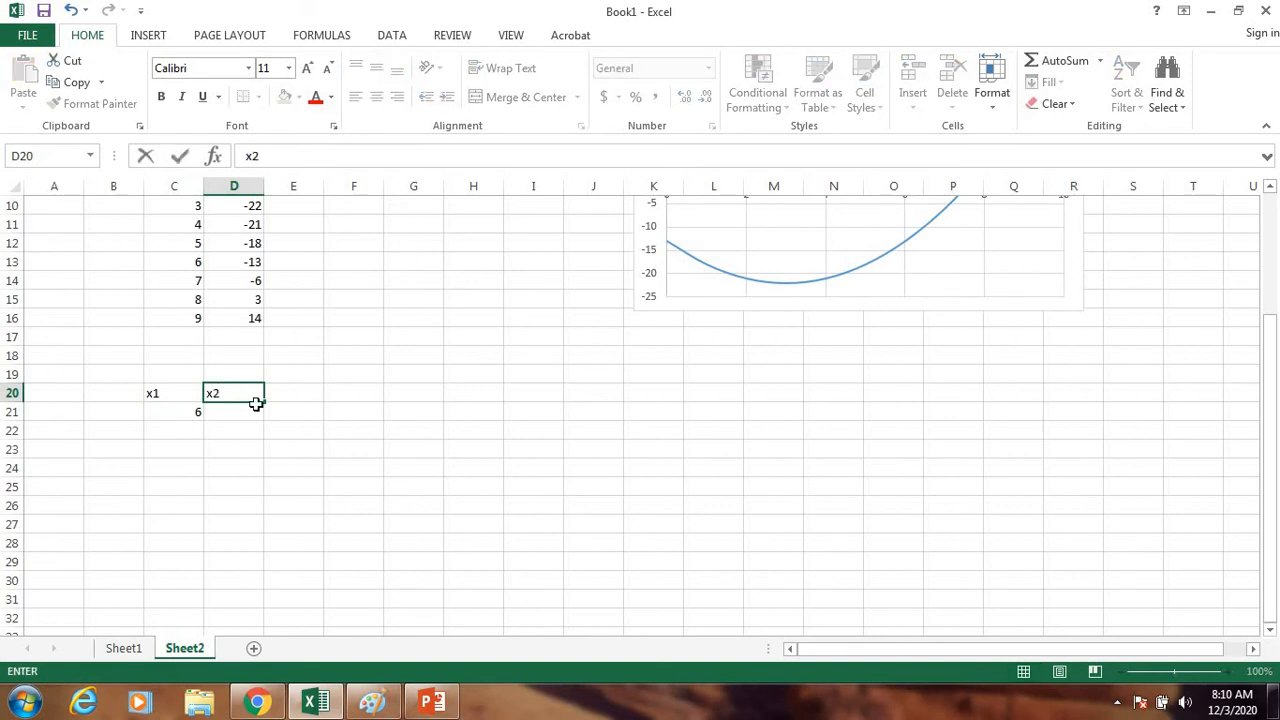
{"action": "left_click", "coordinate": [256, 404]}
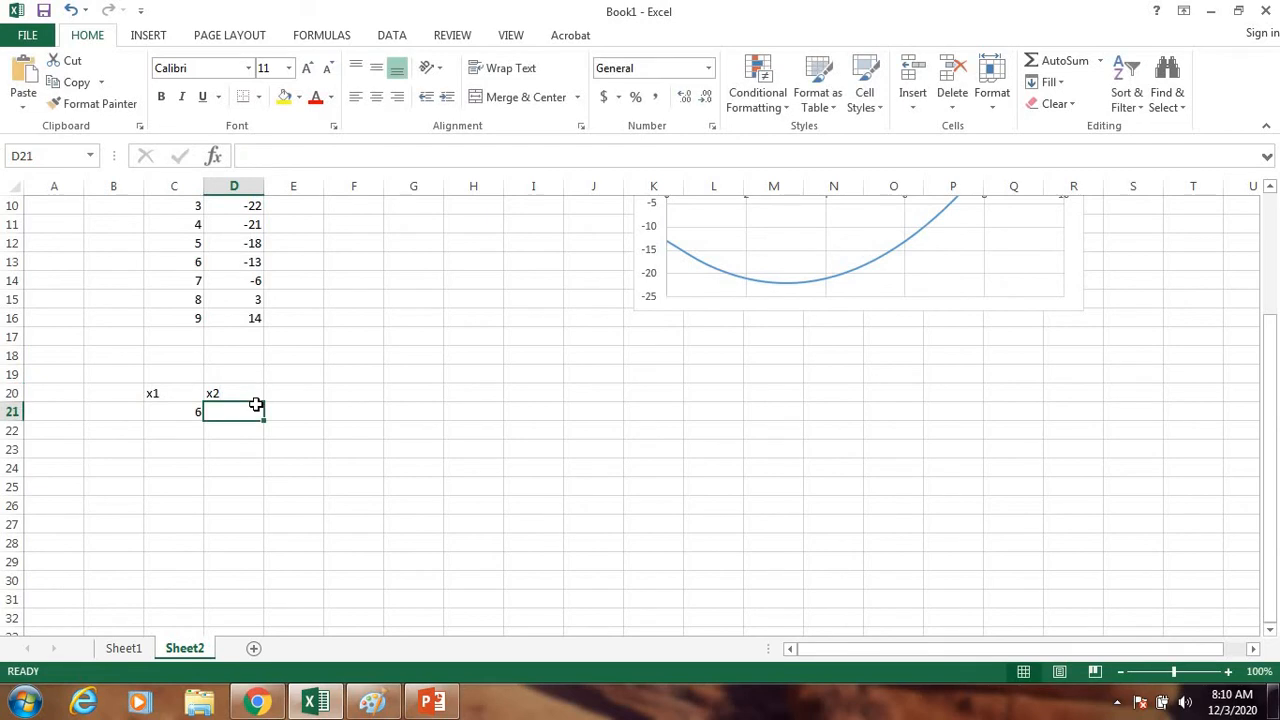
{"action": "type", "text": "8"}
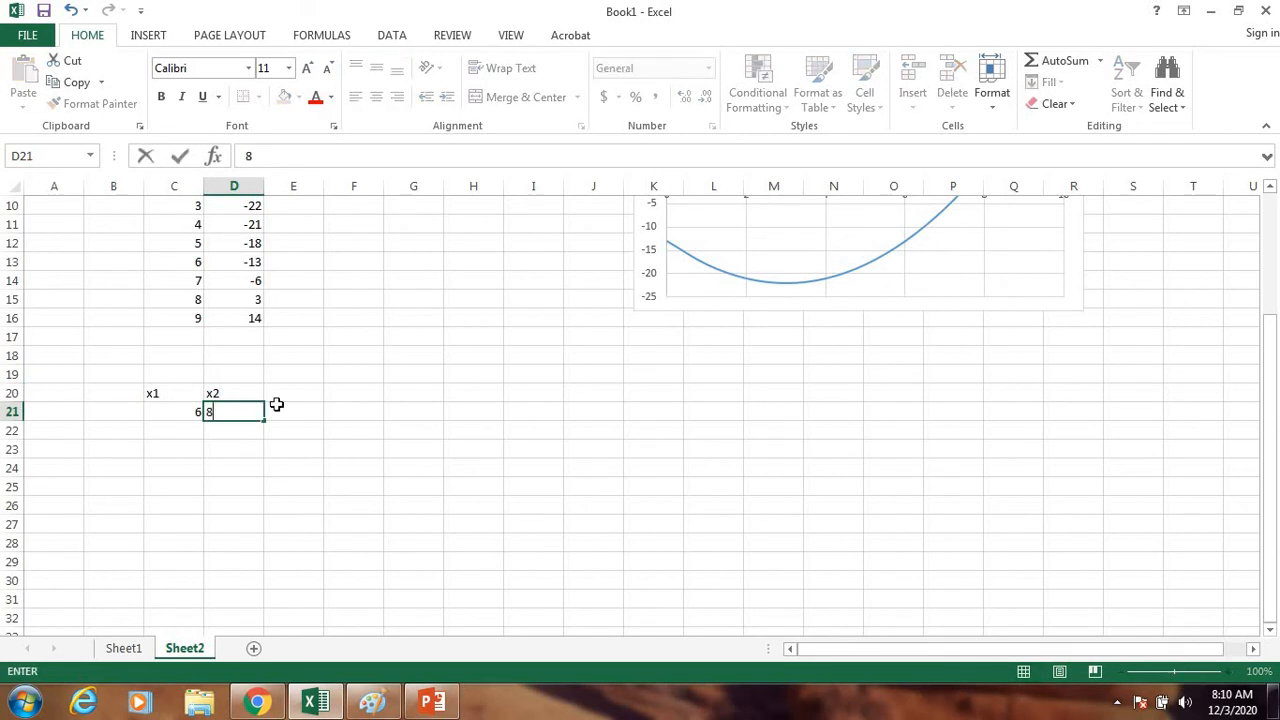
{"action": "left_click", "coordinate": [335, 398]}
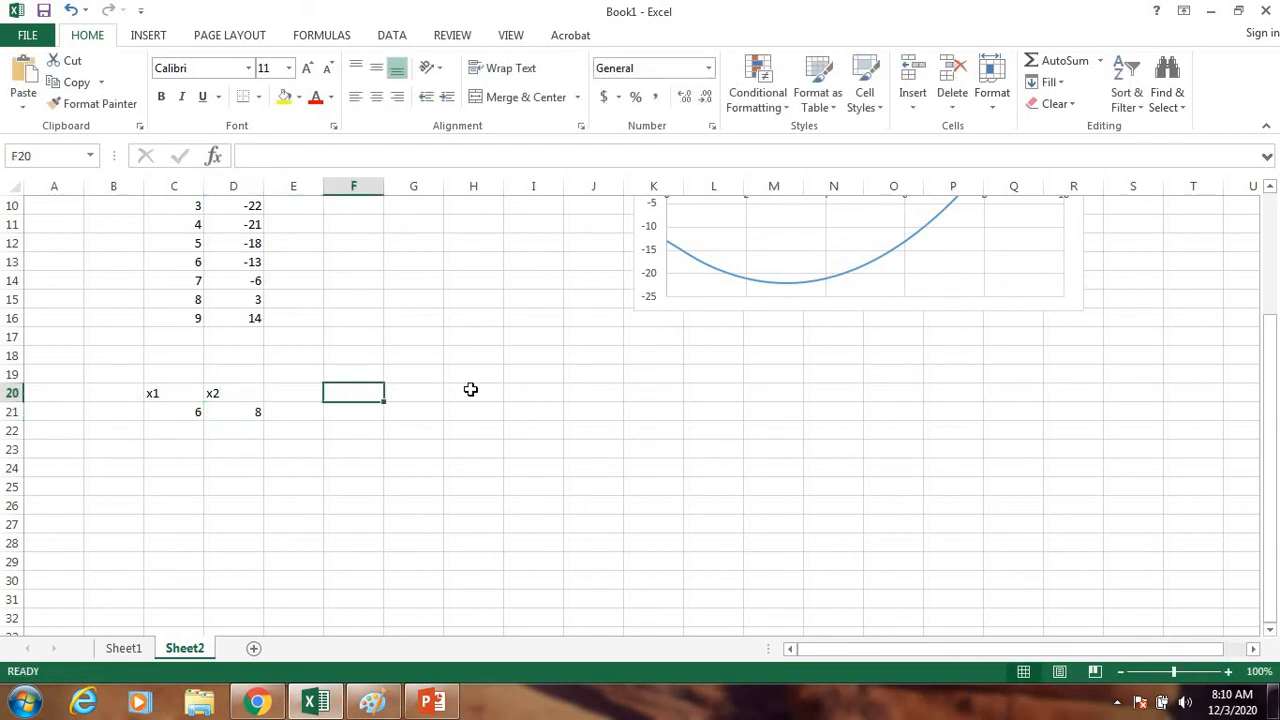
Enter the midpoint heading xt = (x1+x2)/2 in E20.
{"action": "scroll", "coordinate": [534, 369], "scroll_direction": "up", "scroll_amount": 1}
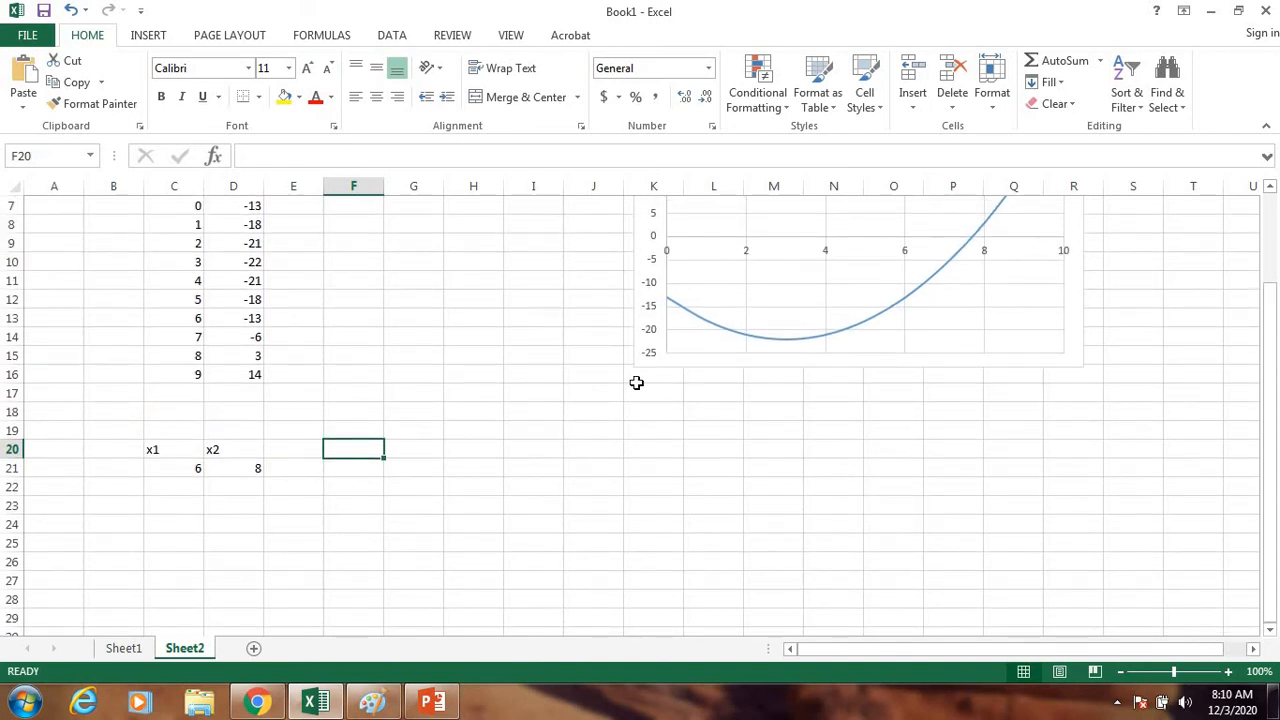
{"action": "left_click", "coordinate": [298, 452]}
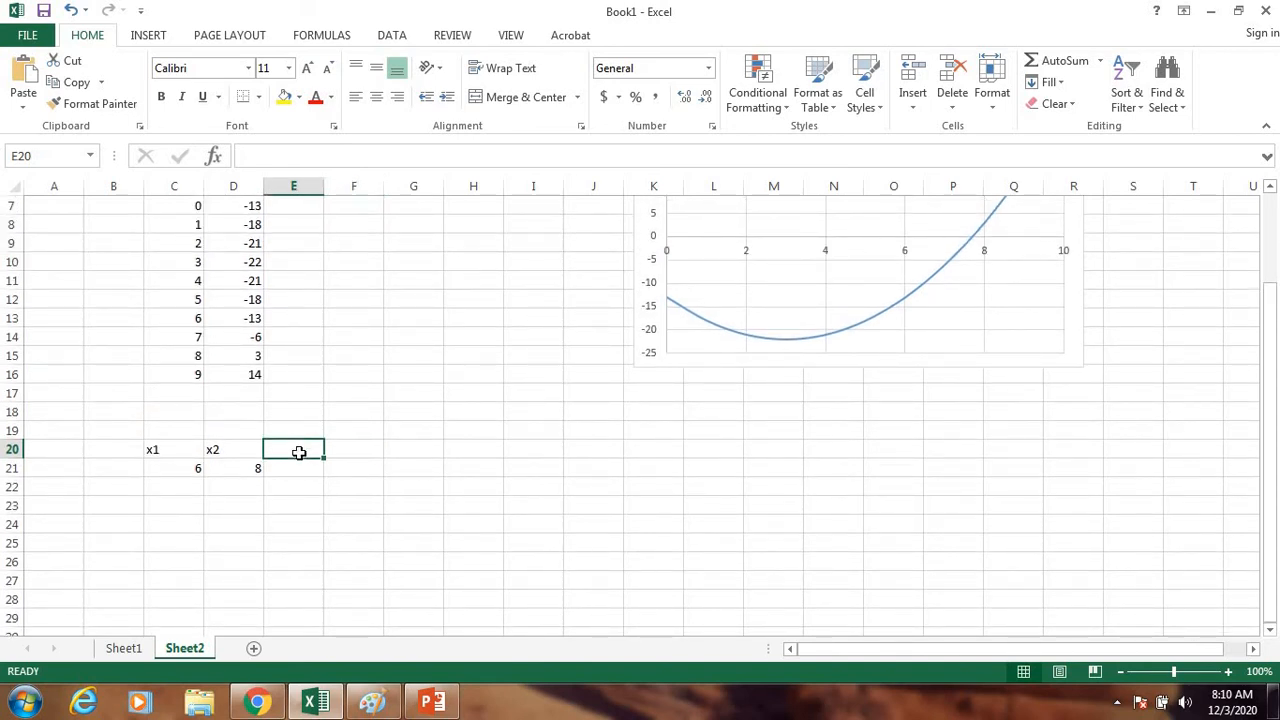
{"action": "type", "text": "X"}
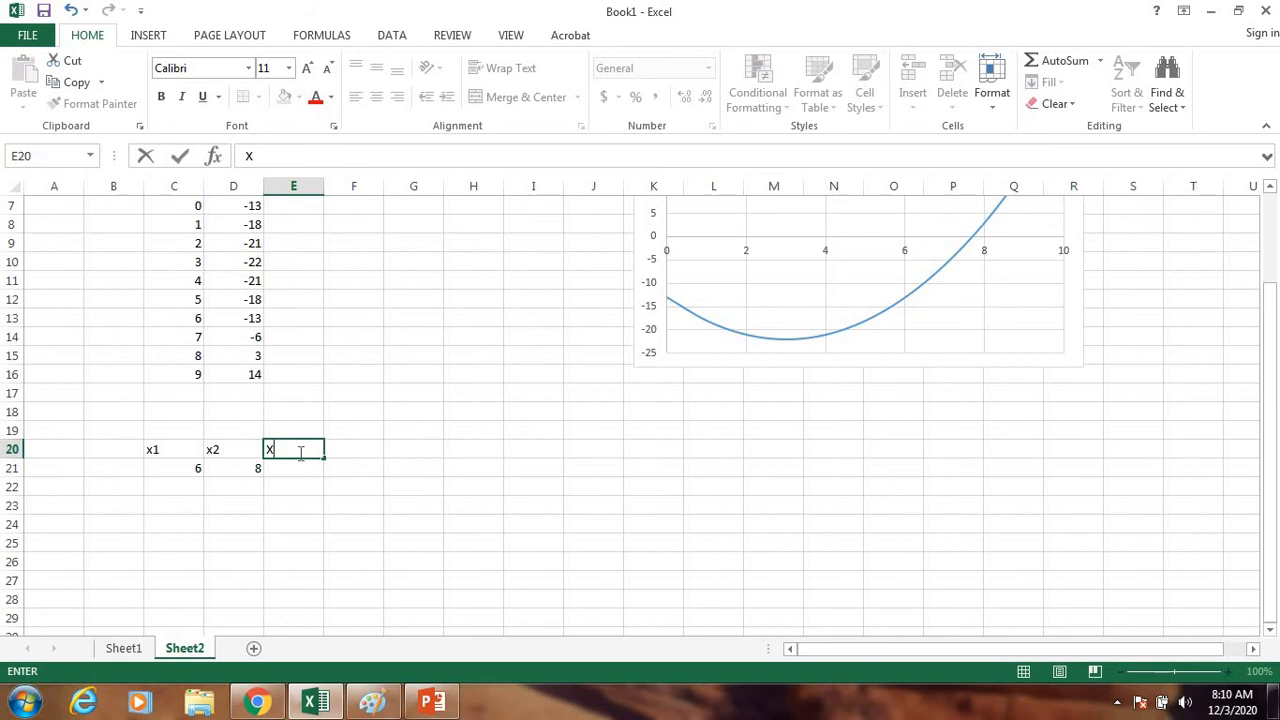
{"action": "key", "text": "BackSpace"}
{"action": "type", "text": "xt = (x1+x2"}
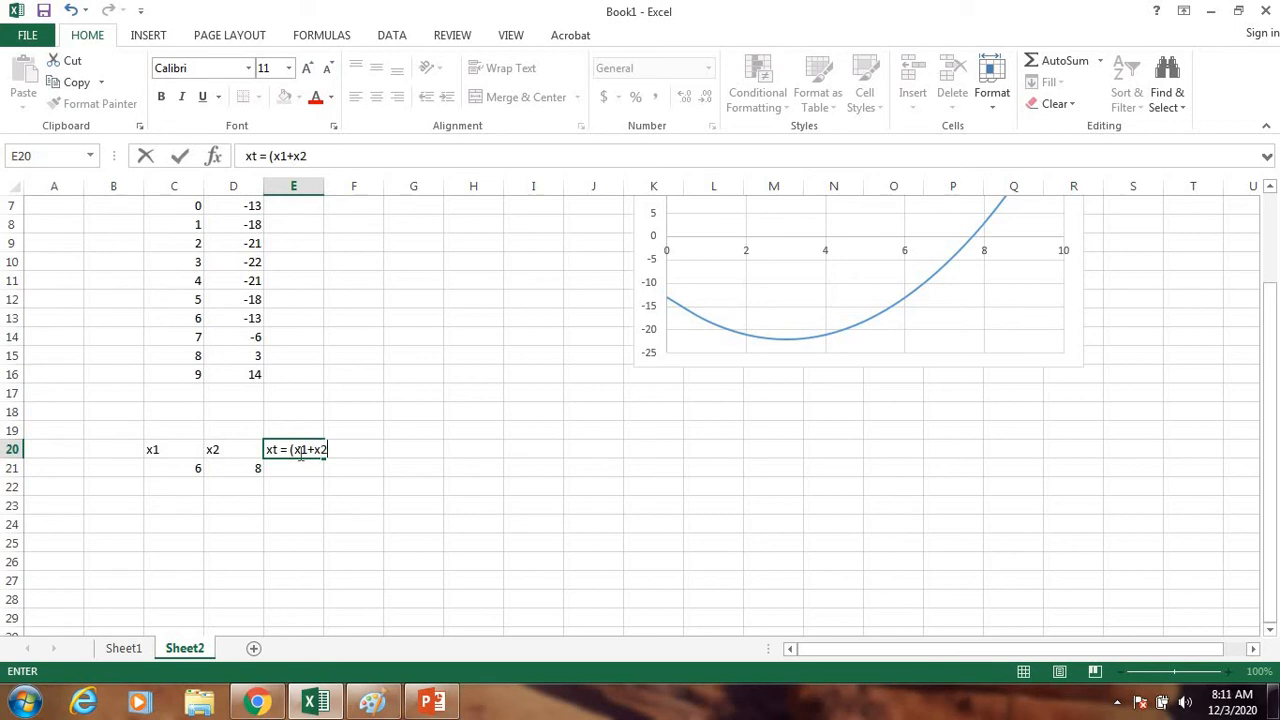
{"action": "type", "text": ")/2"}
{"action": "key", "text": "Return"}
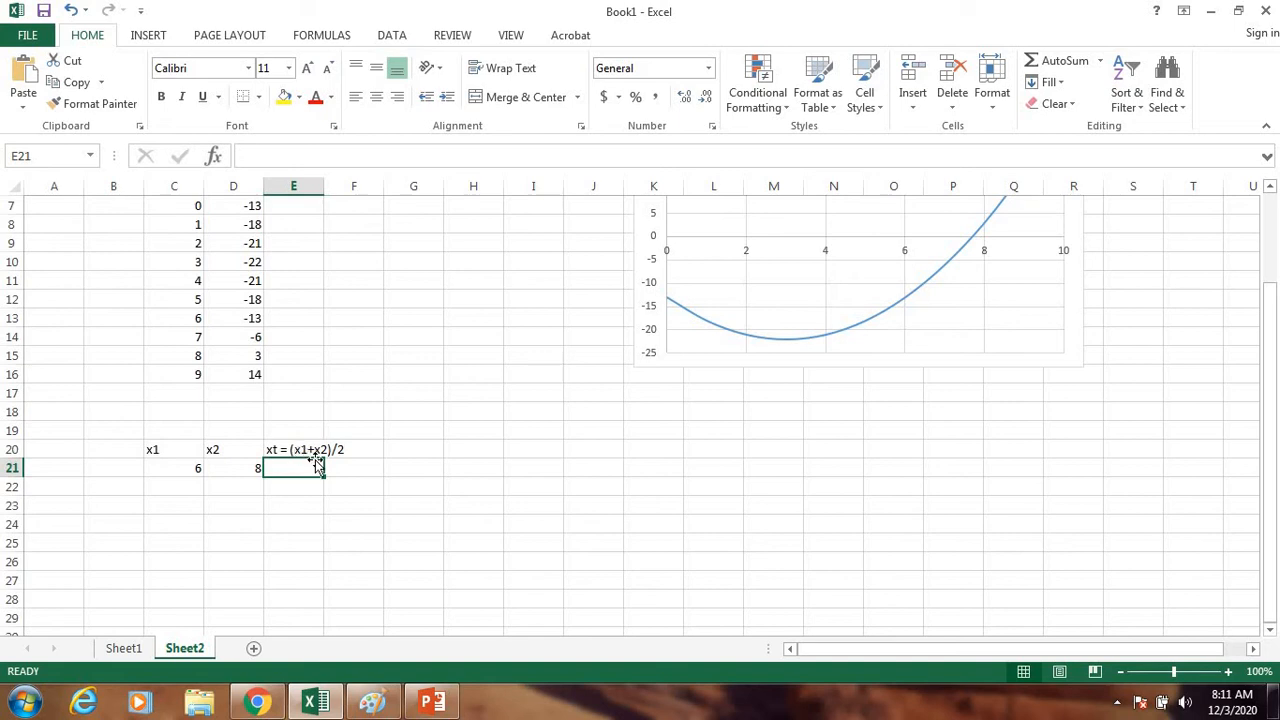
Enter the formula =(C21+D21)/2 in E21 to calculate the midpoint of x1 and x2.
{"action": "type", "text": "="}
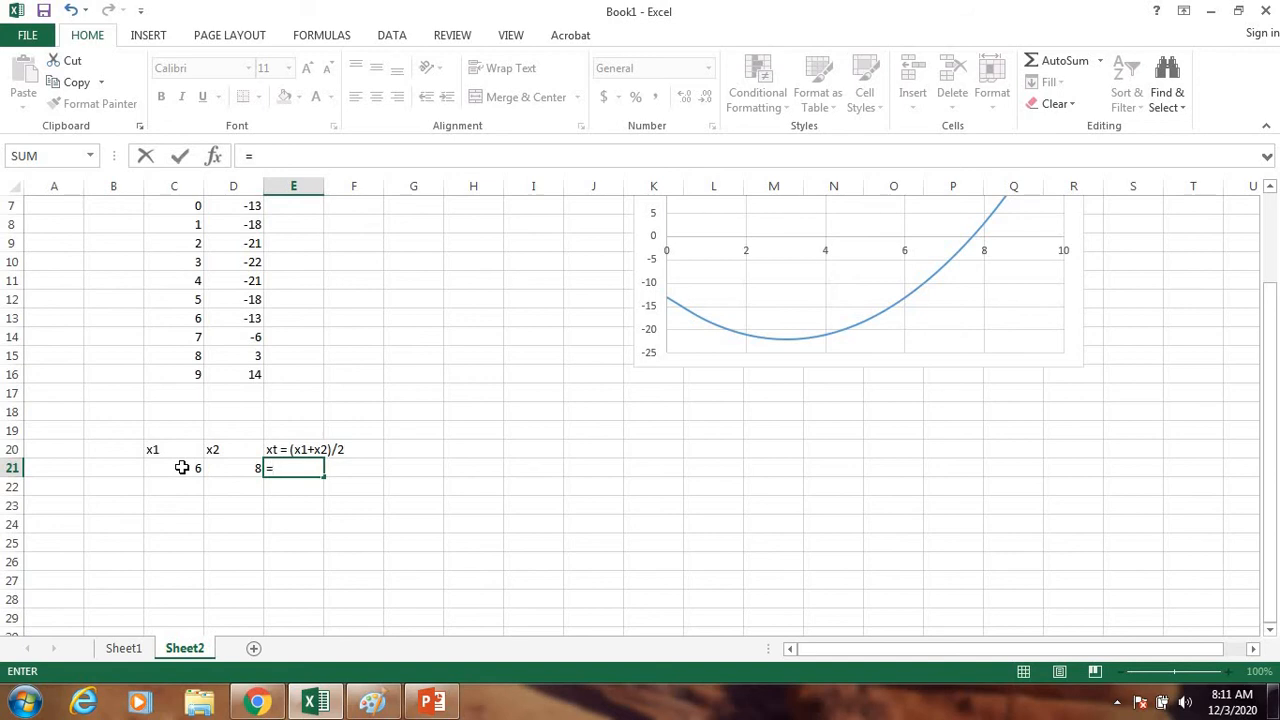
{"action": "type", "text": "("}
{"action": "left_click", "coordinate": [182, 468]}
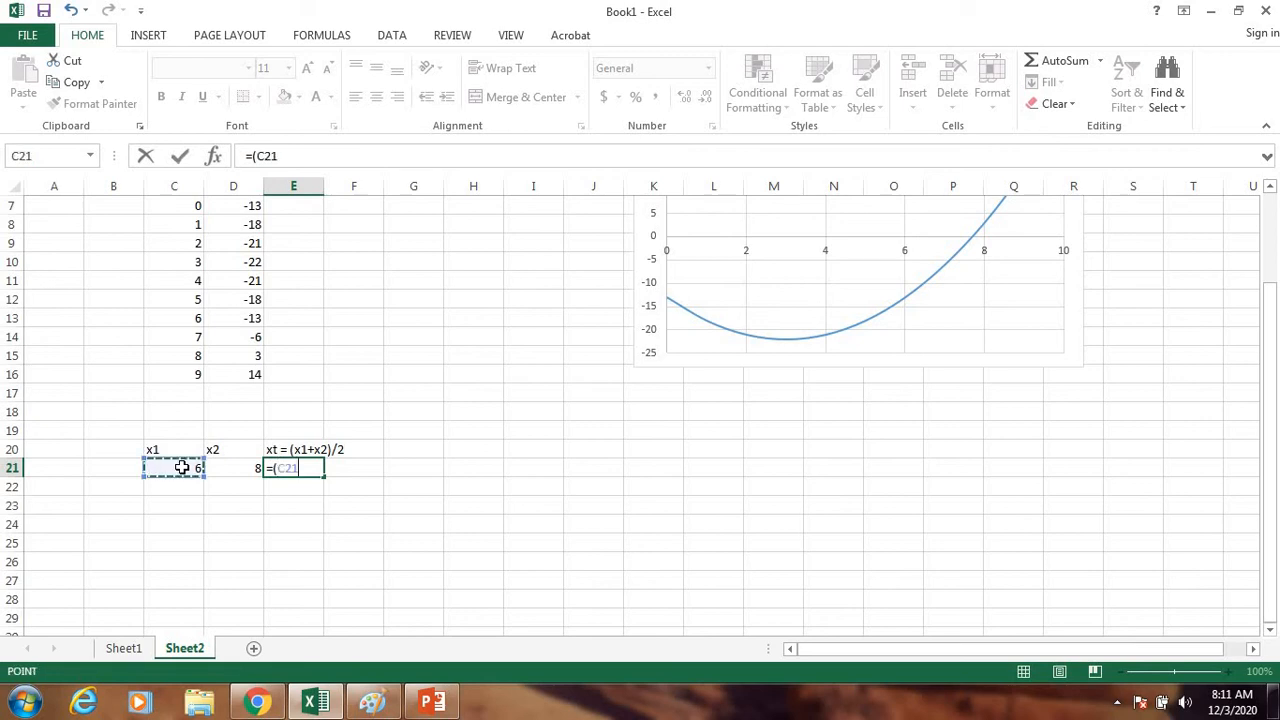
{"action": "type", "text": "+"}
{"action": "left_click", "coordinate": [240, 470]}
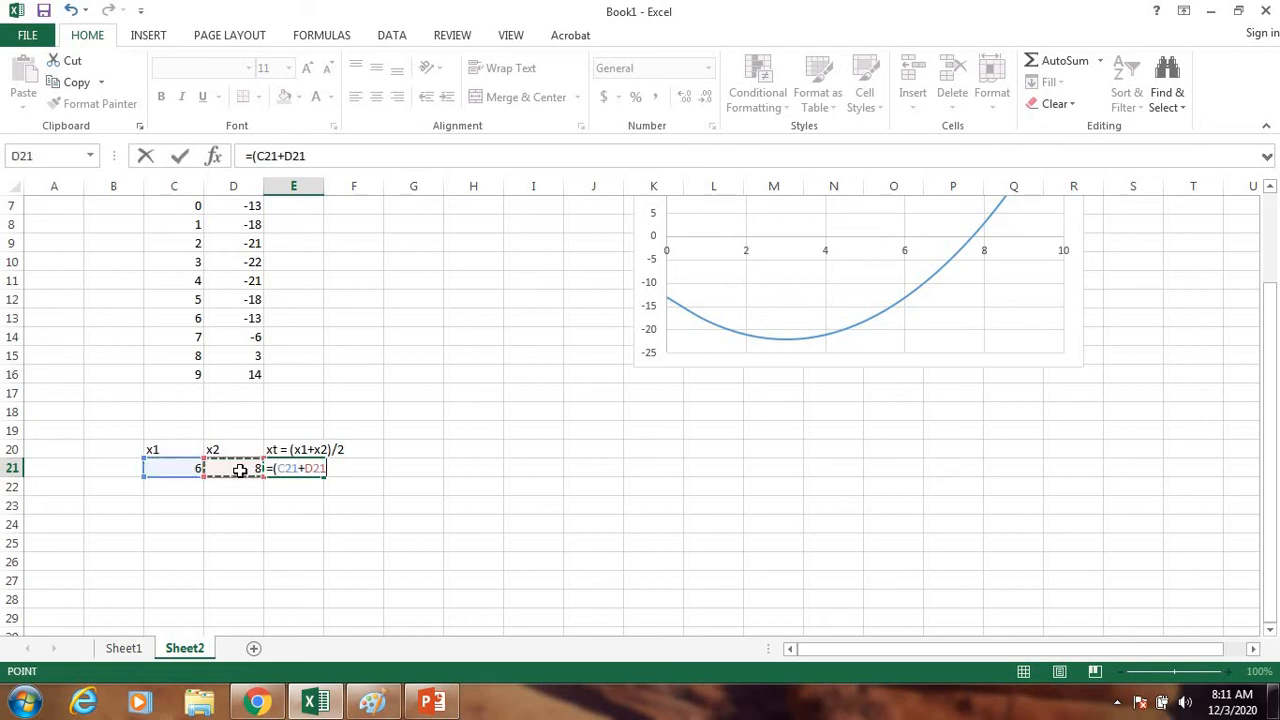
{"action": "type", "text": ")/2"}
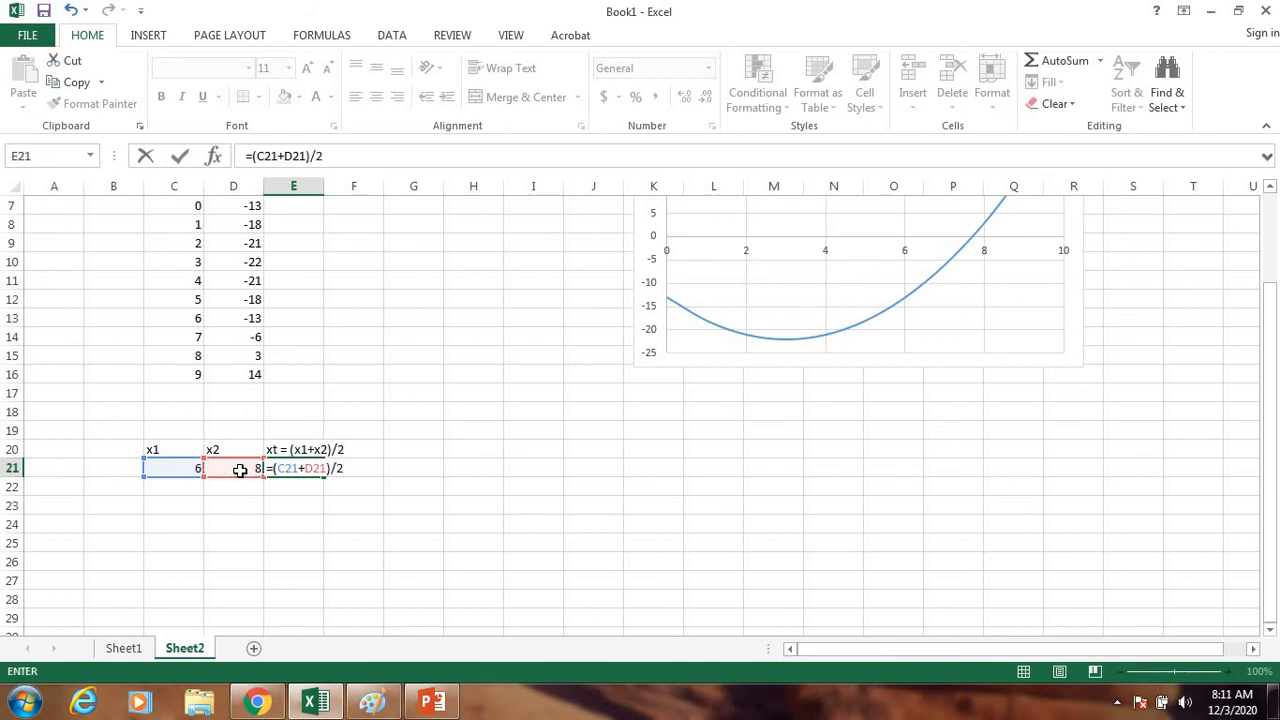
{"action": "key", "text": "Return"}
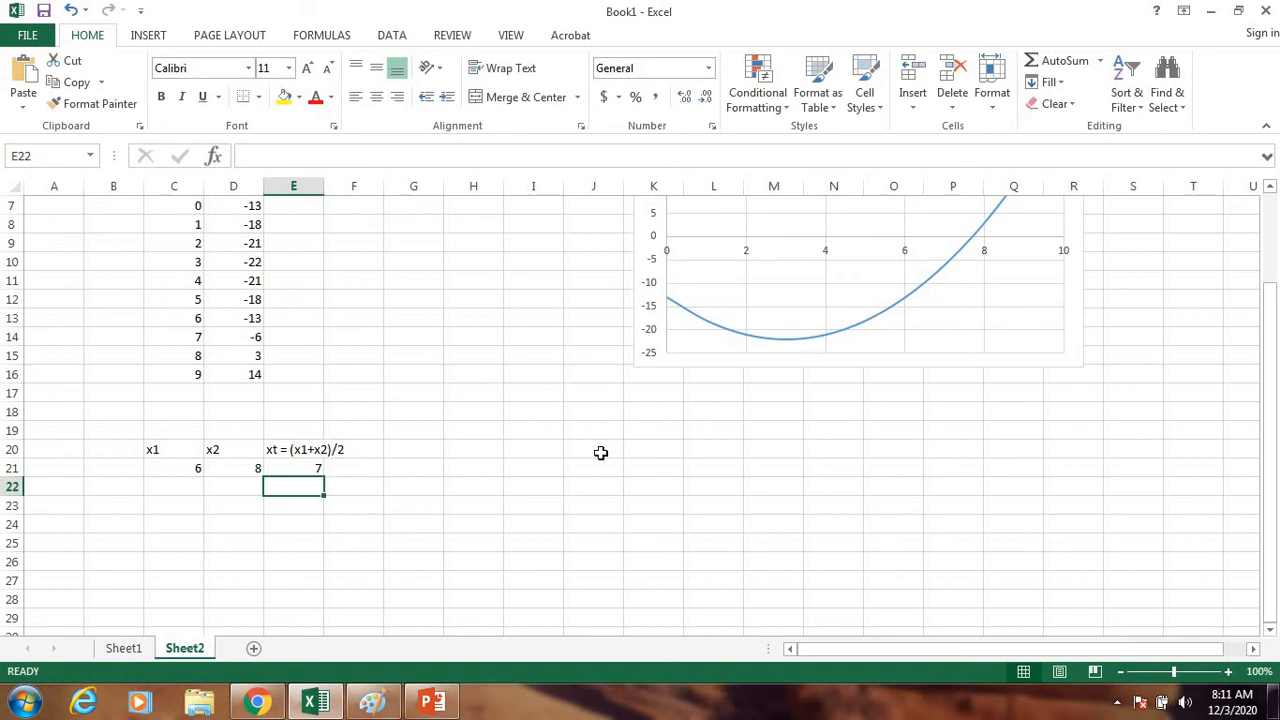
Enter the heading f(x1) in F20, beside the midpoint heading.
{"action": "left_click", "coordinate": [370, 451]}
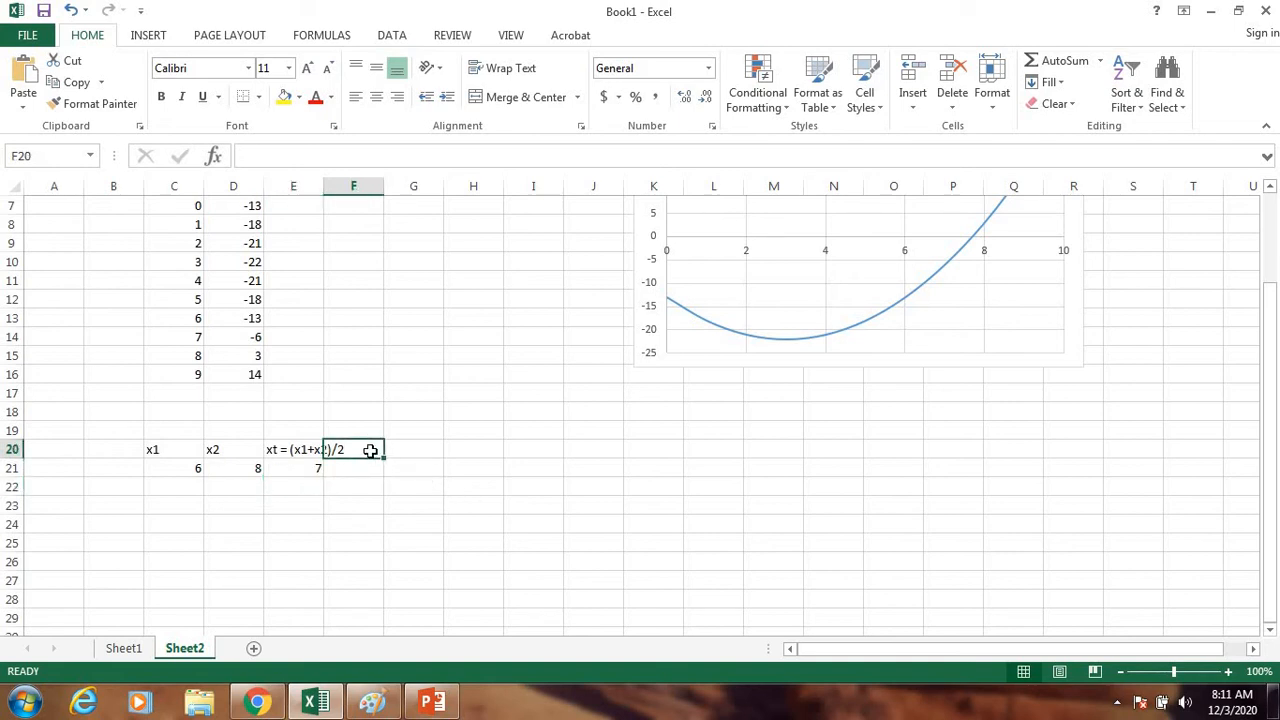
{"action": "type", "text": "f("}
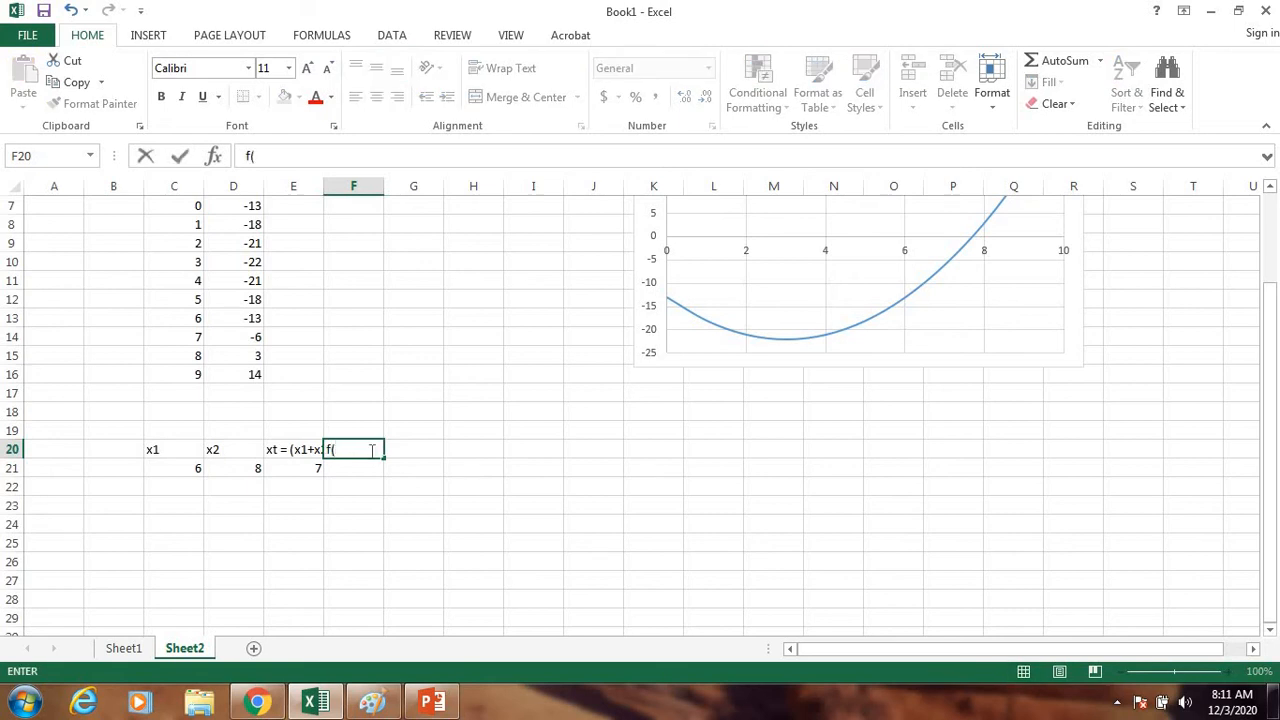
{"action": "type", "text": "x1)"}
{"action": "left_click", "coordinate": [436, 475]}
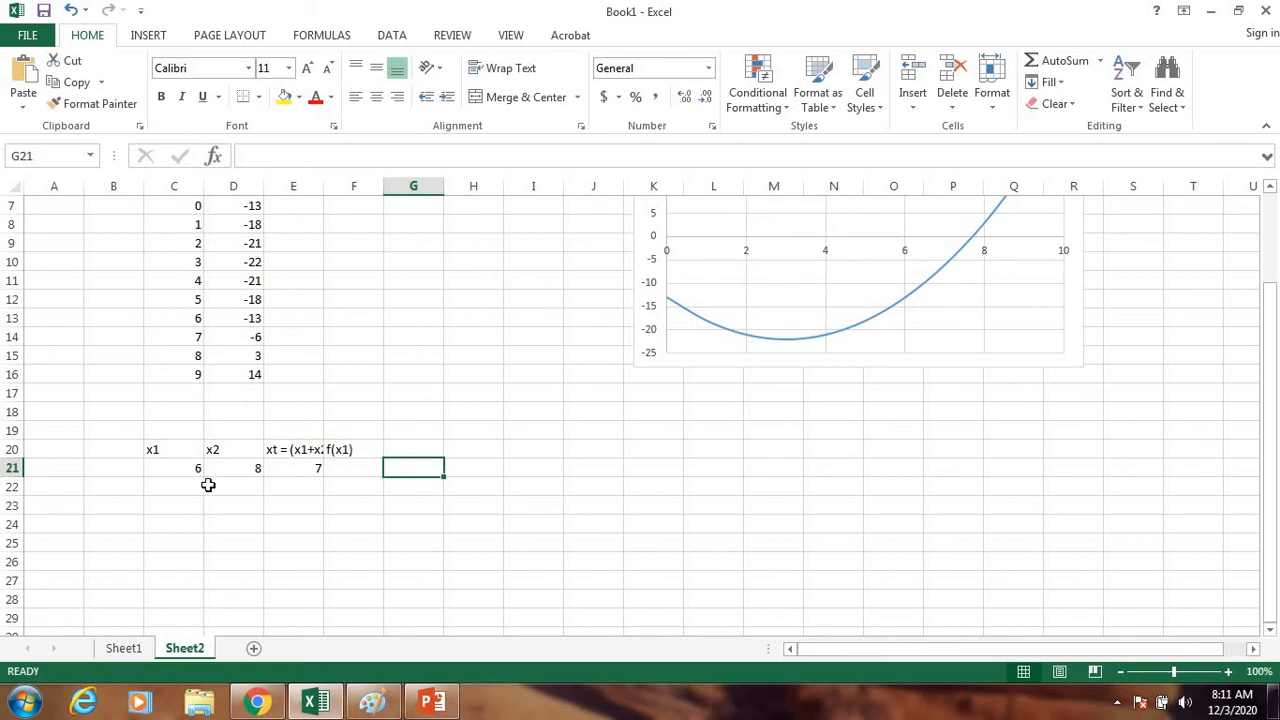
Enter the formula =C21^2-6*C21-13 in F21 to evaluate the function at x1, using the equation in row 1 as reference.
{"action": "left_click", "coordinate": [356, 468]}
{"action": "scroll", "coordinate": [316, 333], "scroll_direction": "up", "scroll_amount": 1}
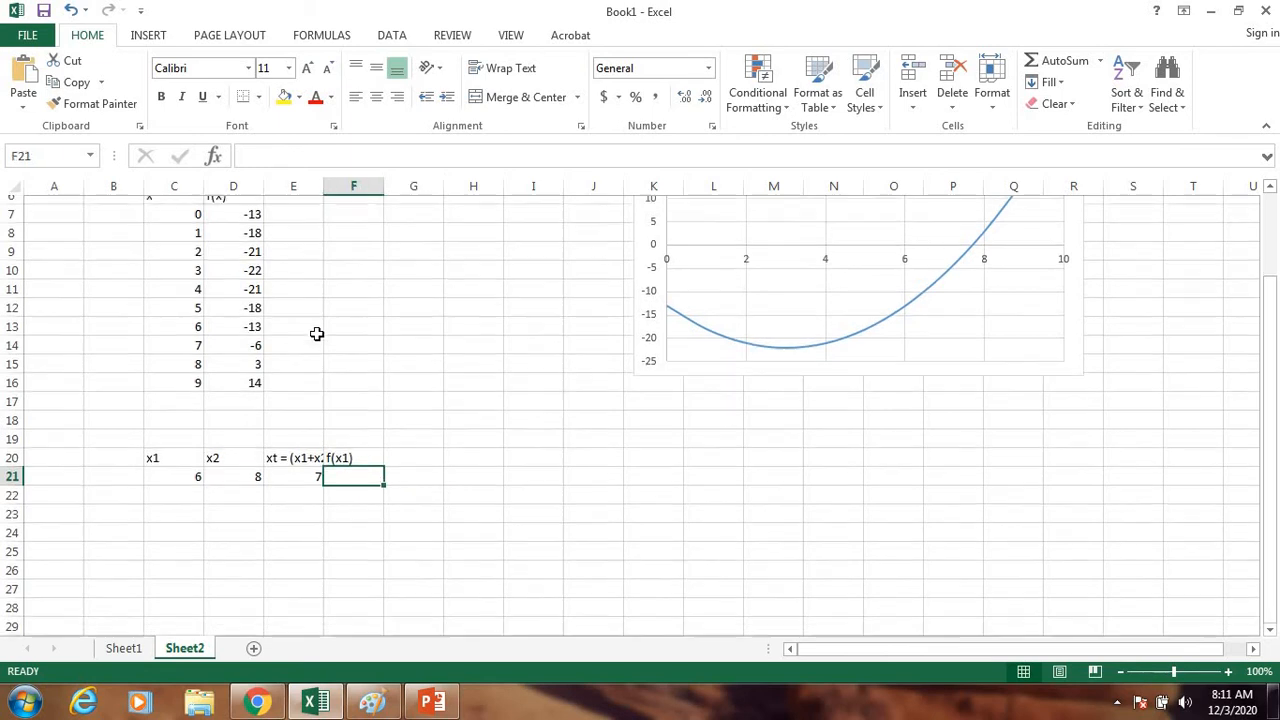
{"action": "scroll", "coordinate": [316, 333], "scroll_direction": "up", "scroll_amount": 1}
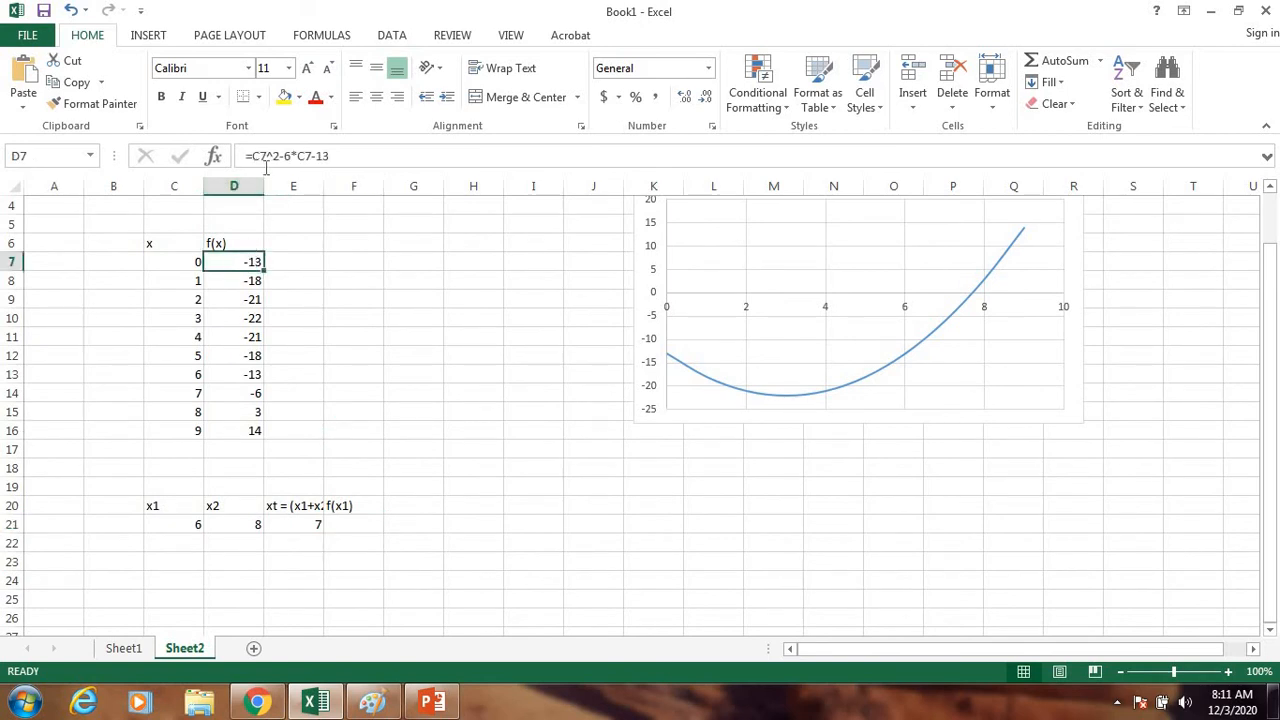
{"action": "scroll", "coordinate": [391, 352], "scroll_direction": "down", "scroll_amount": 1}
{"action": "left_click", "coordinate": [363, 464]}
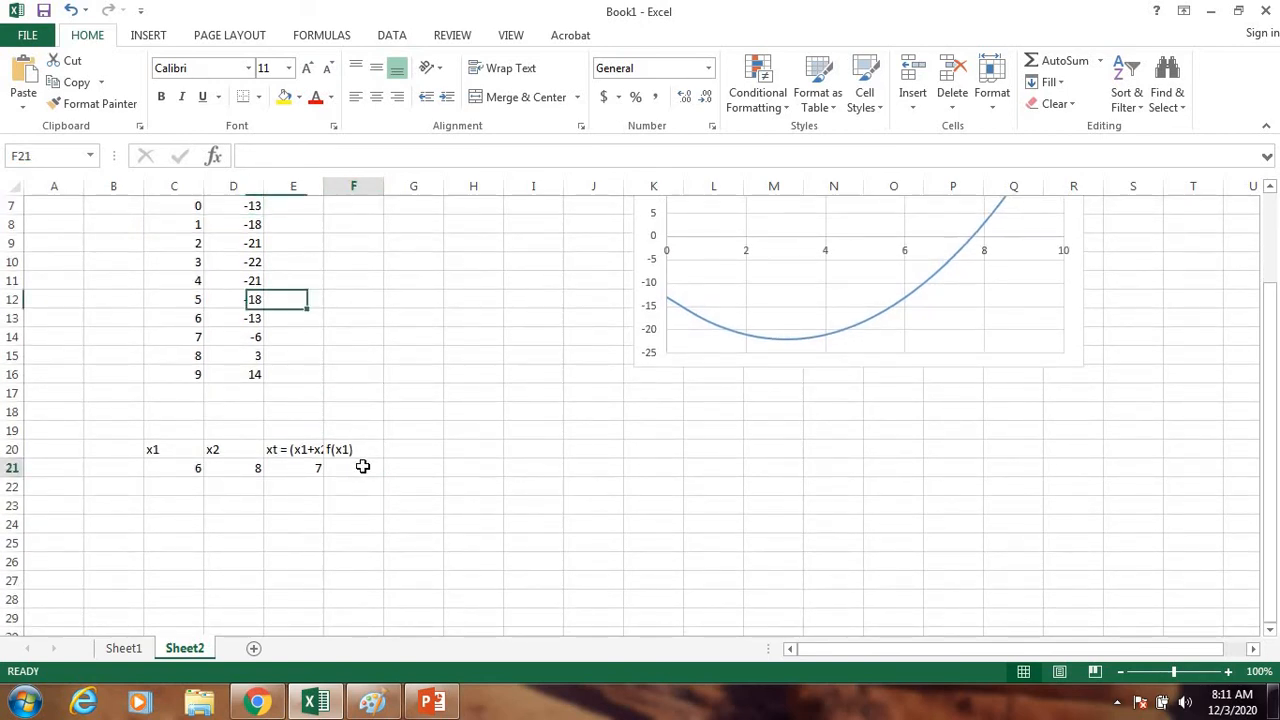
{"action": "type", "text": "="}
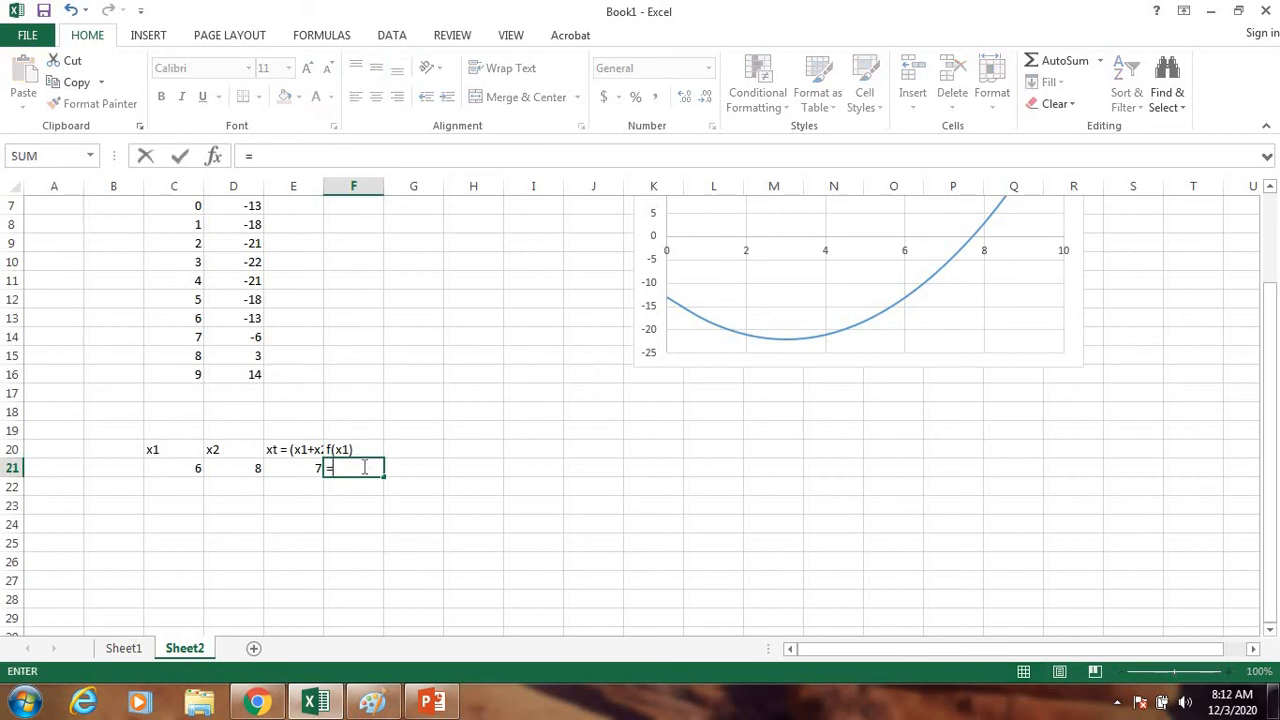
{"action": "left_click", "coordinate": [185, 469]}
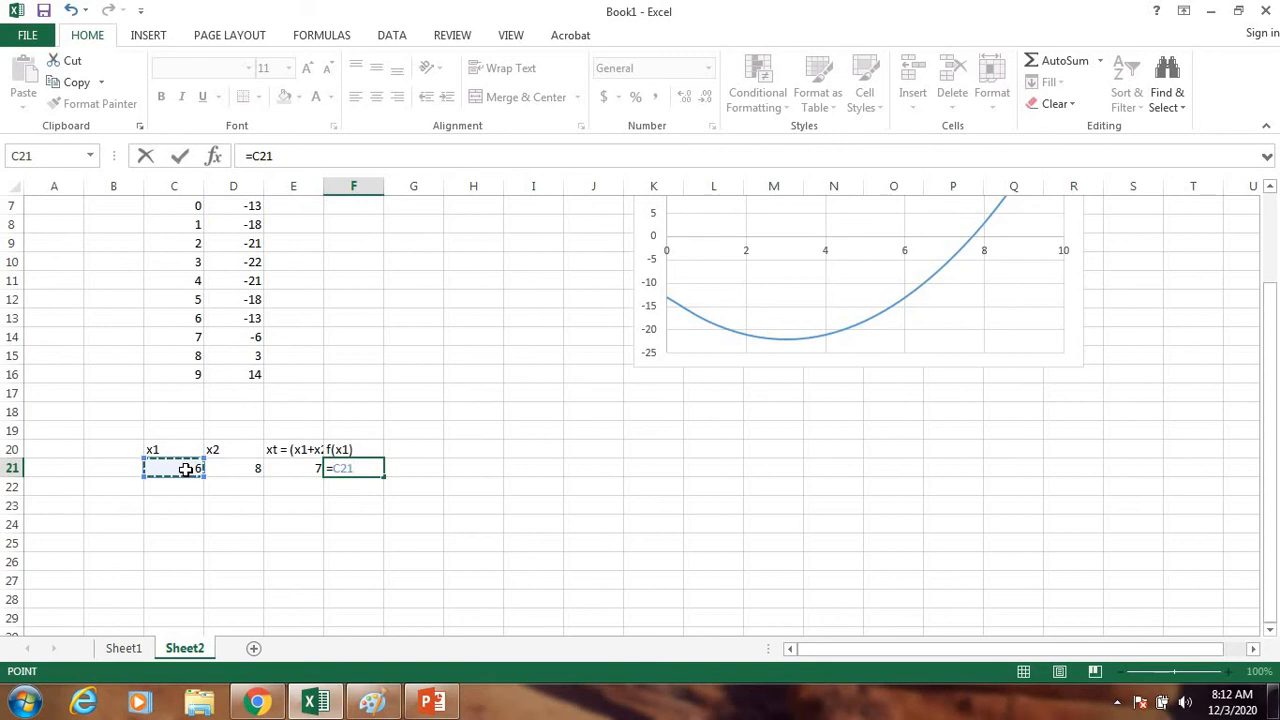
{"action": "type", "text": "^2"}
{"action": "scroll", "coordinate": [280, 389], "scroll_direction": "up", "scroll_amount": 2}
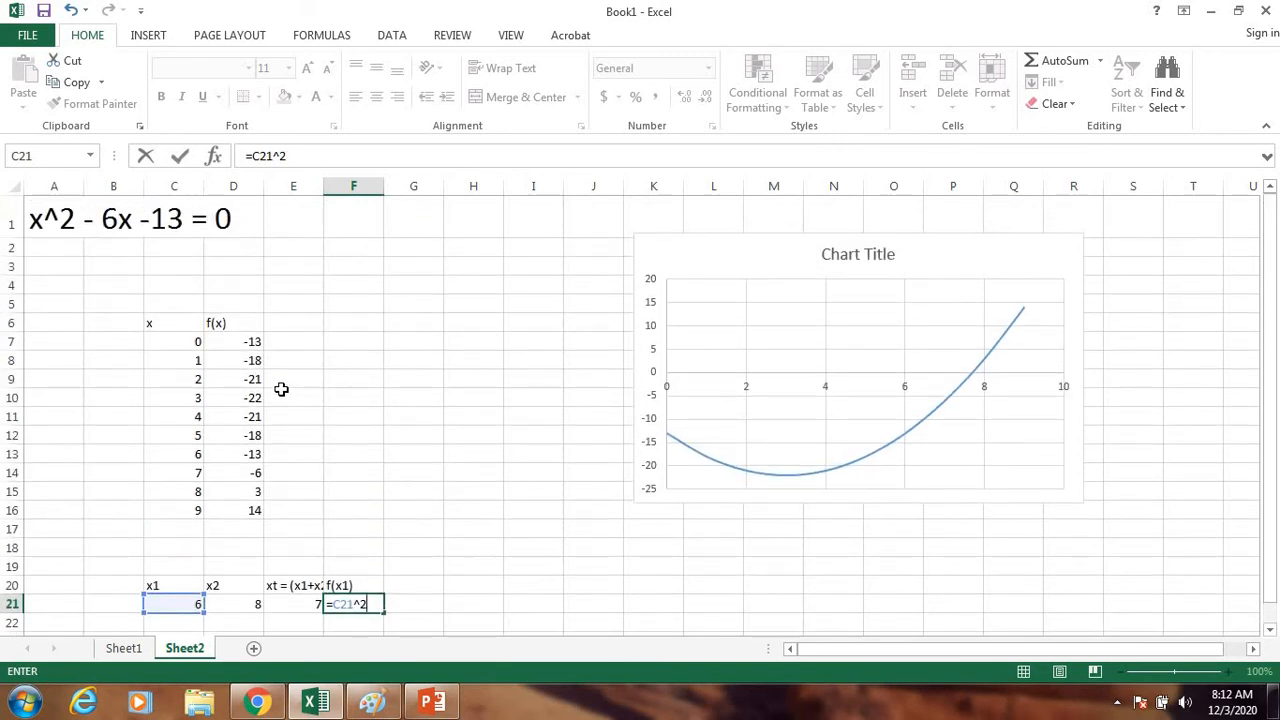
{"action": "scroll", "coordinate": [281, 389], "scroll_direction": "down", "scroll_amount": 1}
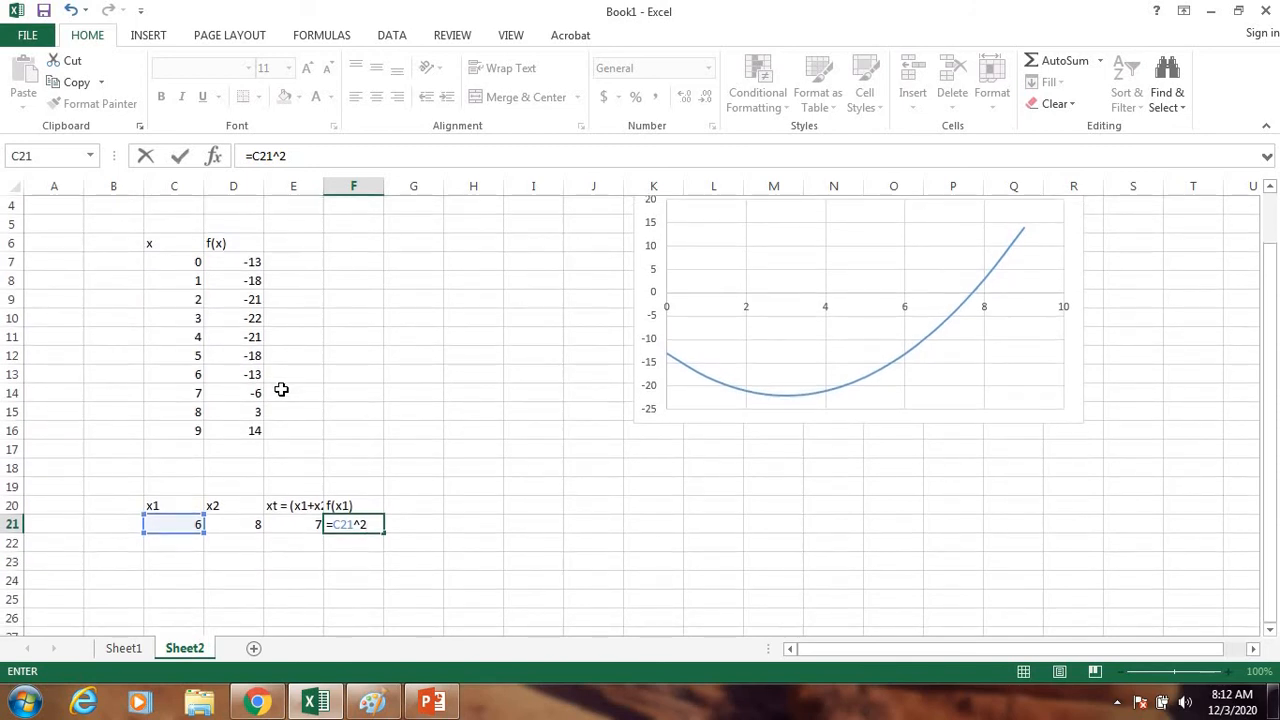
{"action": "type", "text": "-6*"}
{"action": "left_click", "coordinate": [189, 526]}
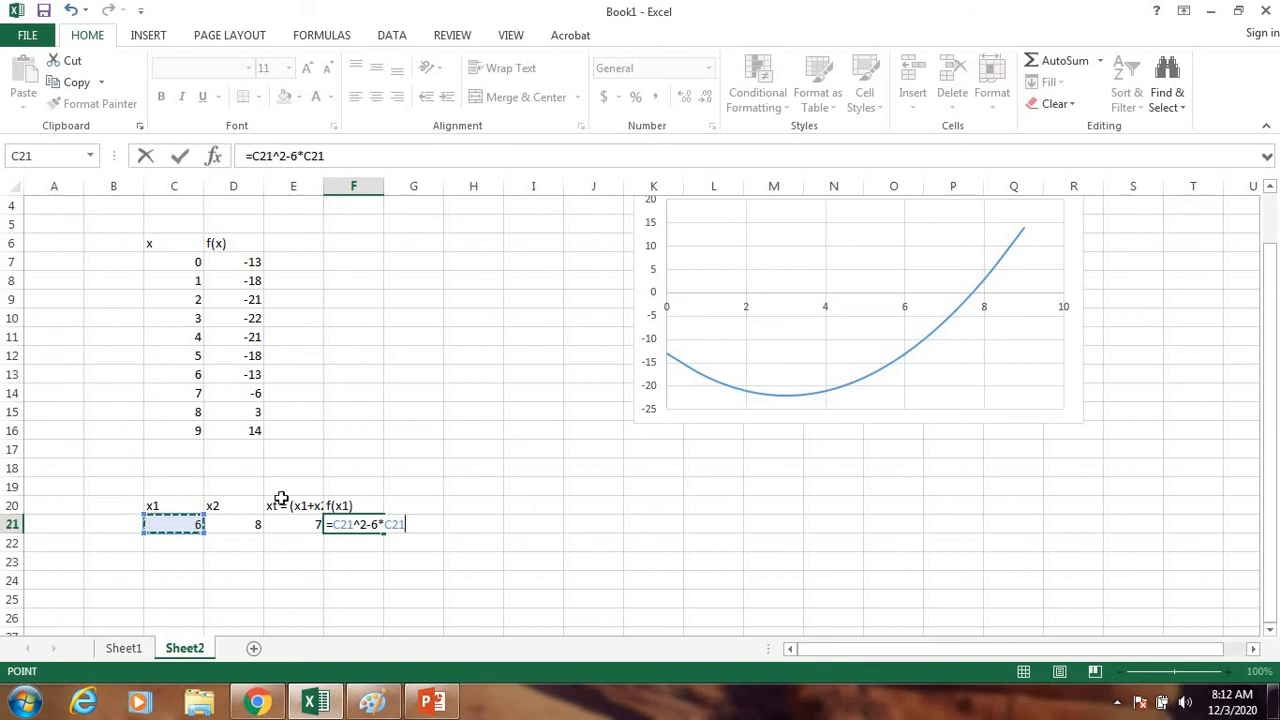
{"action": "scroll", "coordinate": [309, 489], "scroll_direction": "up", "scroll_amount": 1}
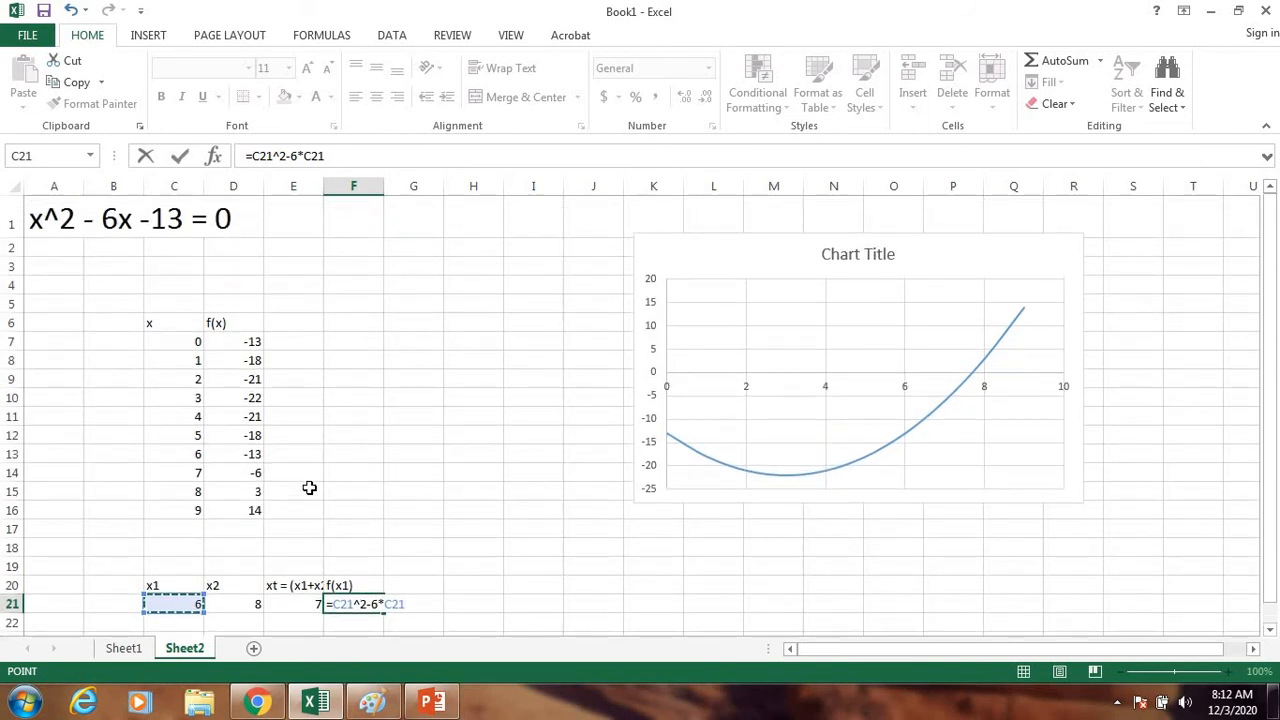
{"action": "scroll", "coordinate": [309, 488], "scroll_direction": "down", "scroll_amount": 1}
{"action": "type", "text": "-"}
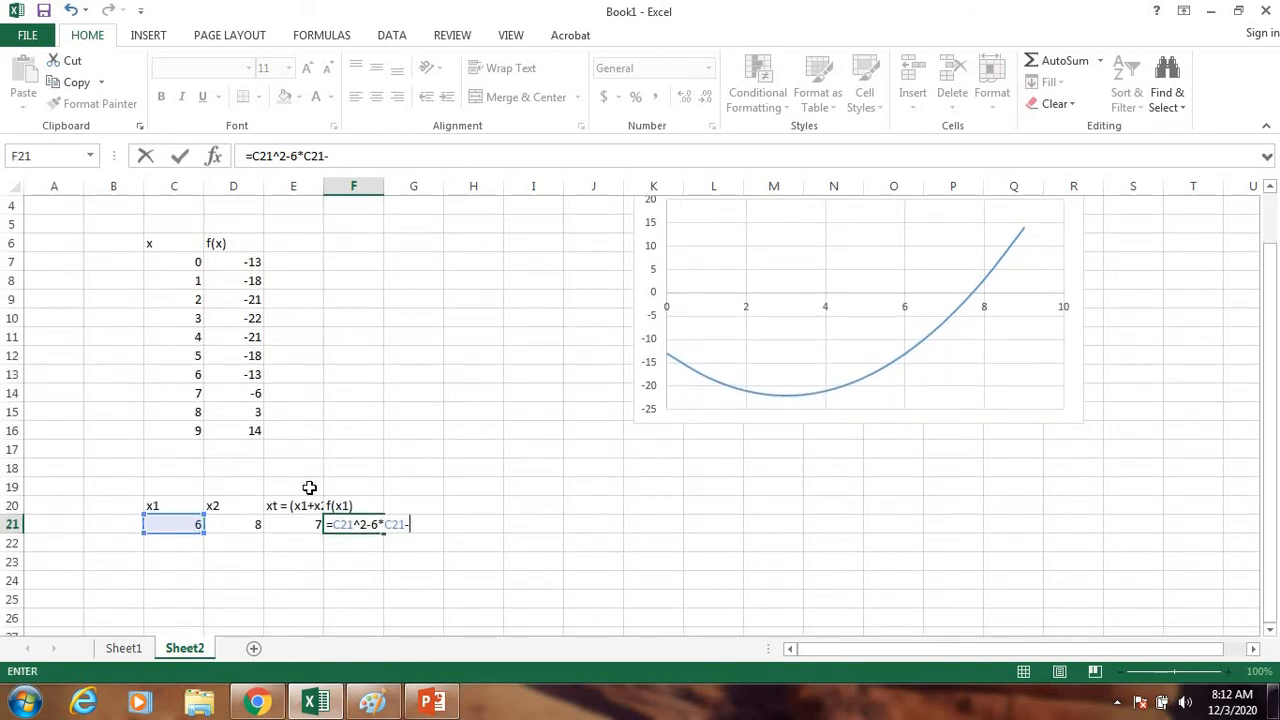
{"action": "type", "text": "13"}
{"action": "key", "text": "Return"}
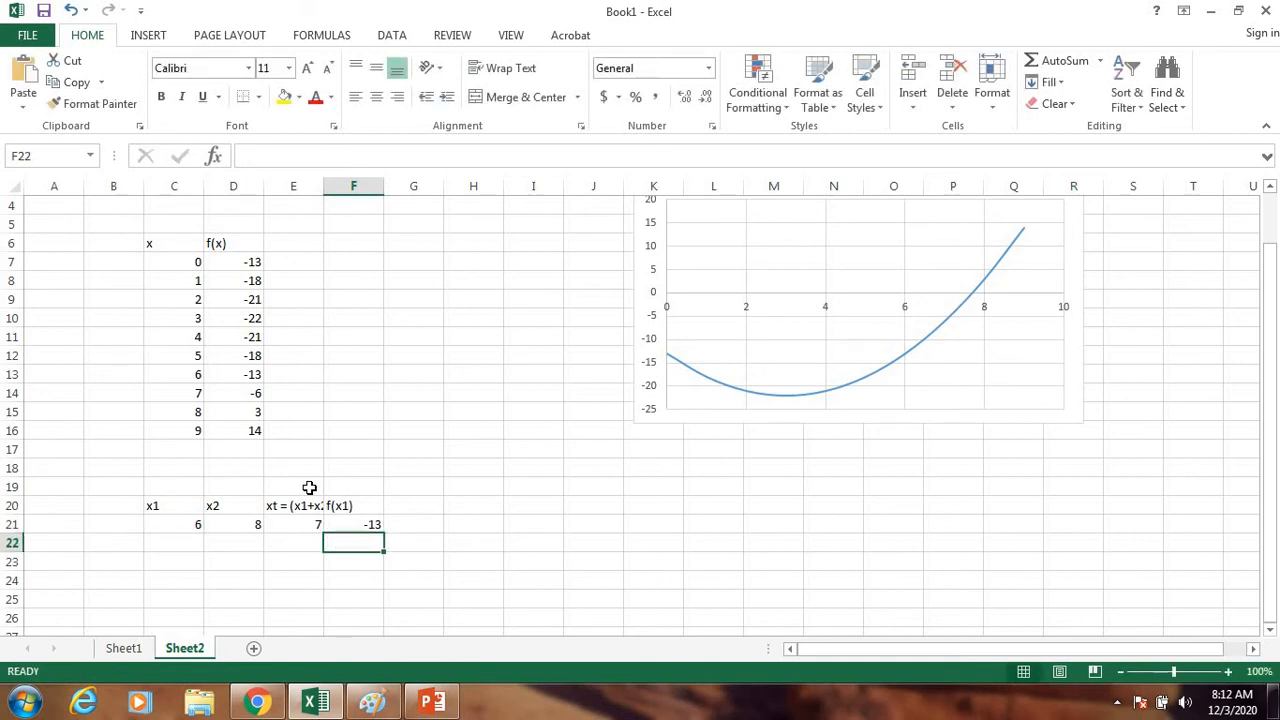
Enter the headings F(x2) in G20 and F(xt) in H20, beside the f(x1) heading.
{"action": "left_click", "coordinate": [367, 509]}
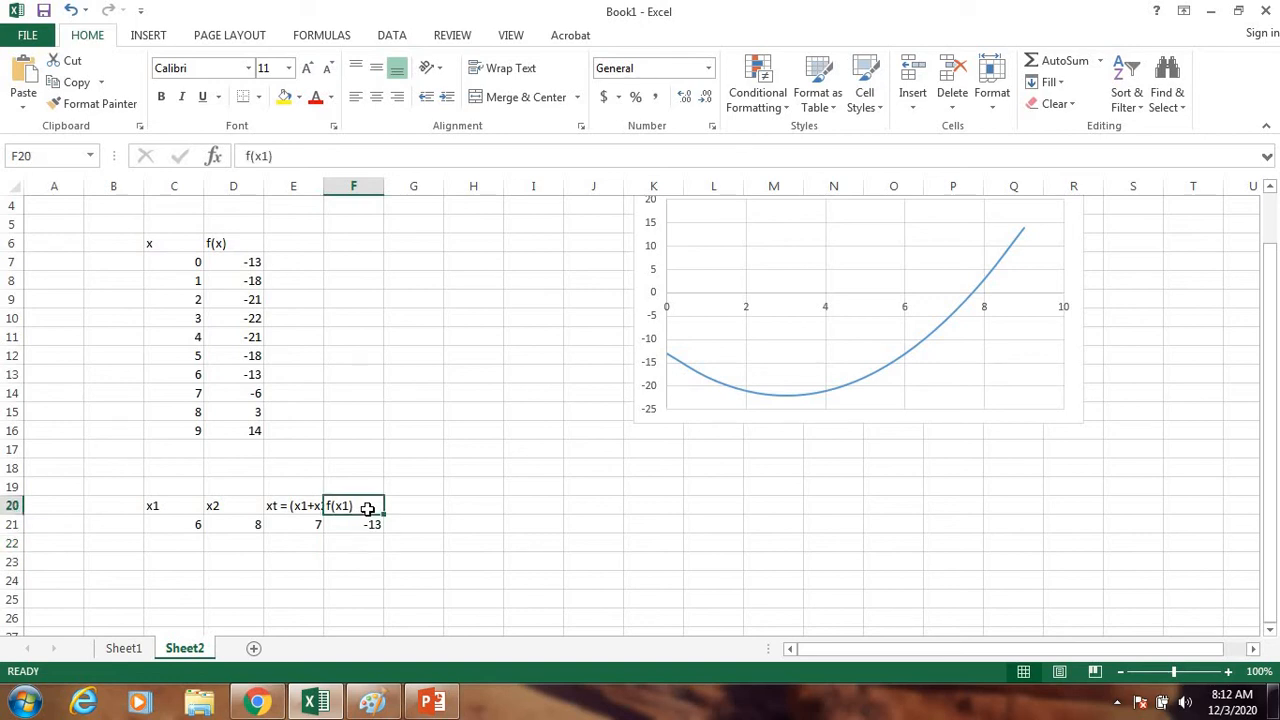
{"action": "left_click", "coordinate": [419, 505]}
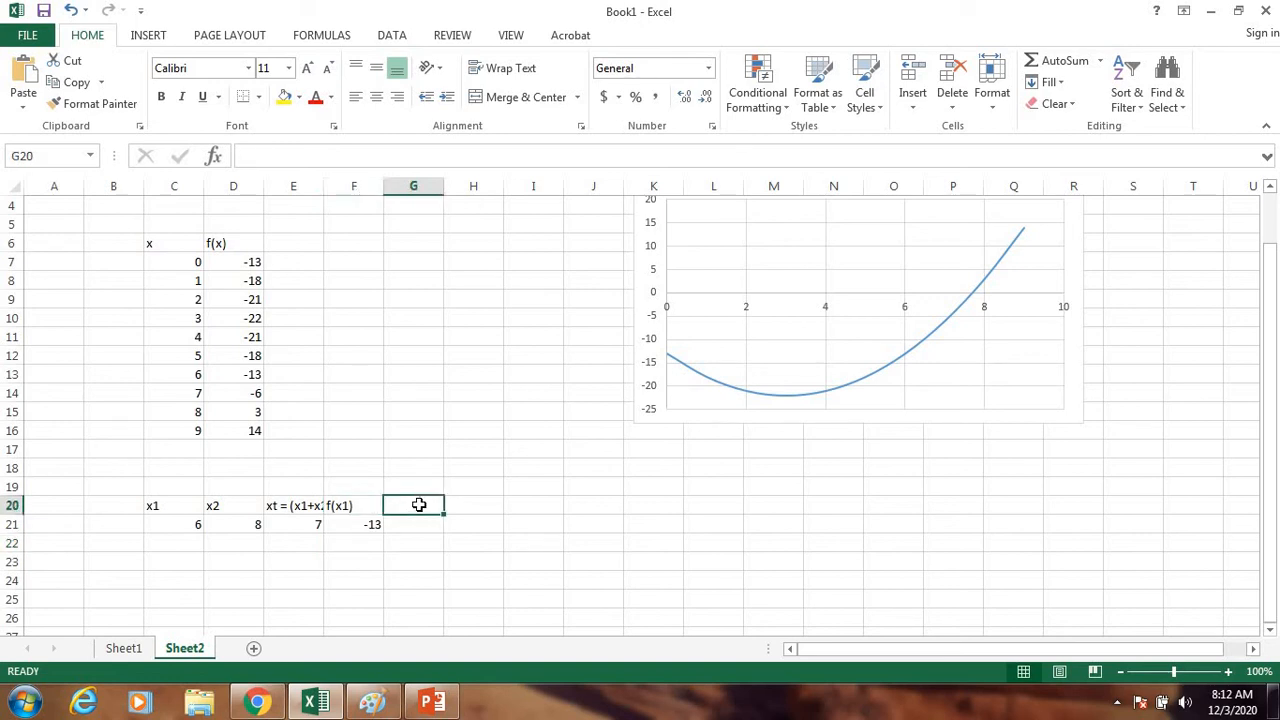
{"action": "type", "text": "F"}
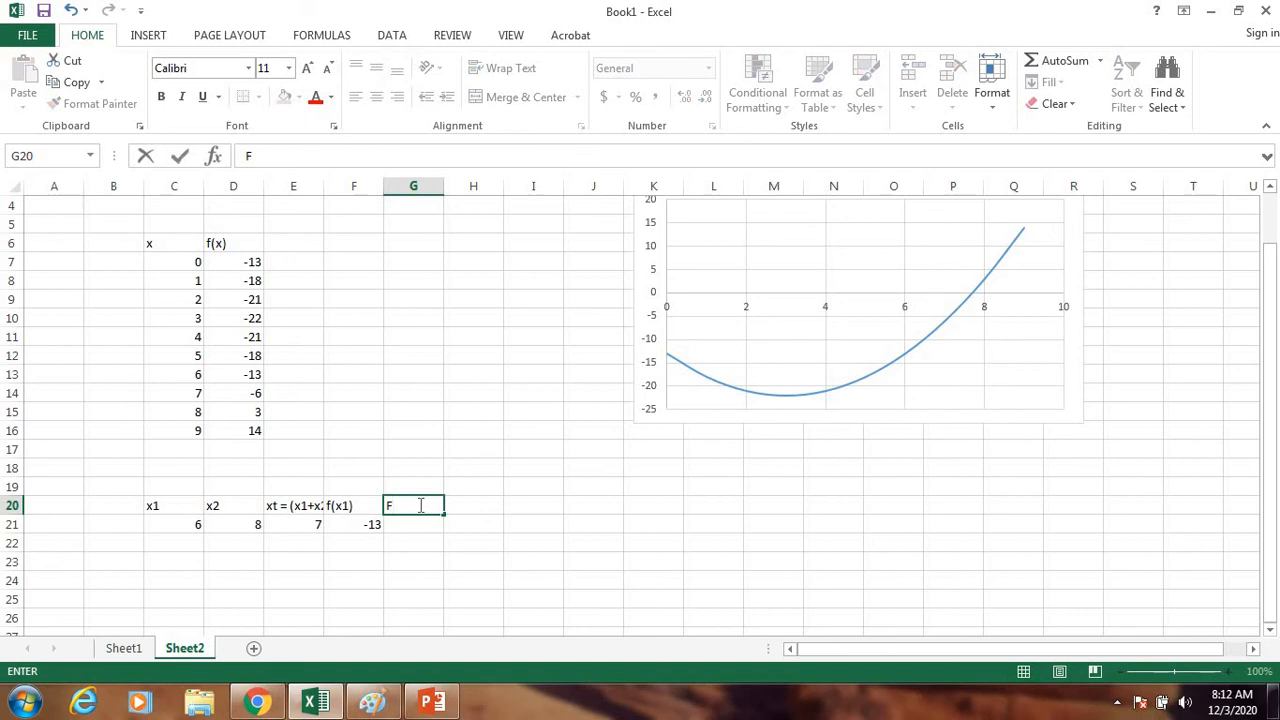
{"action": "type", "text": "(x2)"}
{"action": "left_click", "coordinate": [476, 508]}
{"action": "type", "text": "F"}
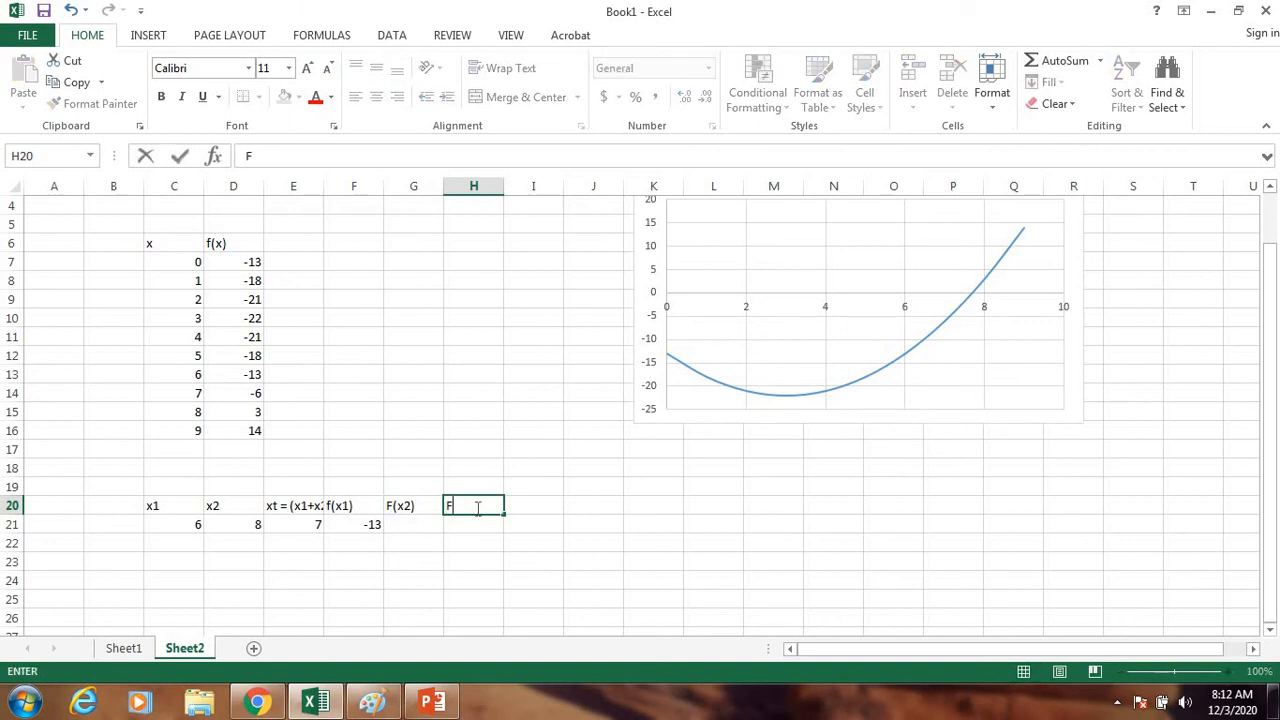
{"action": "type", "text": "(X"}
{"action": "key", "text": "BackSpace"}
{"action": "type", "text": "xt)"}
{"action": "left_click", "coordinate": [550, 527]}
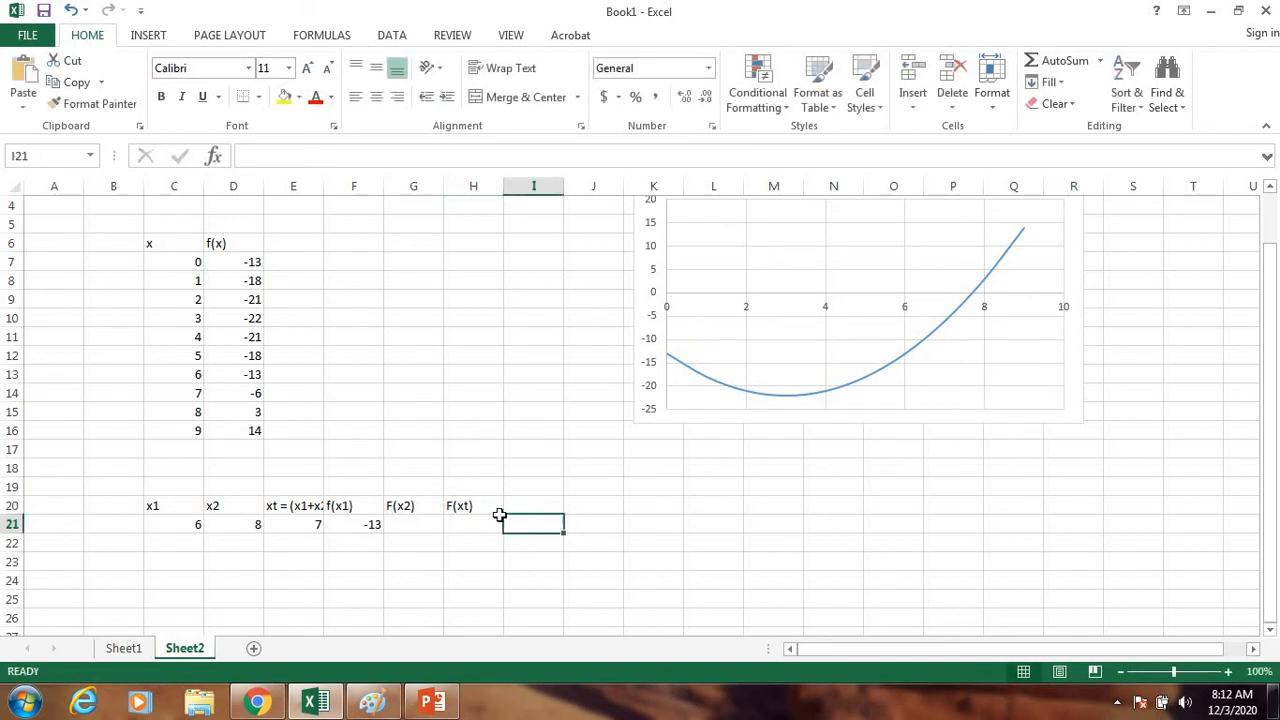
Copy the f(x1) formula in F21 across to G21 and H21 to evaluate the function at x2 and xt.
{"action": "left_click", "coordinate": [425, 530]}
{"action": "left_click", "coordinate": [355, 525]}
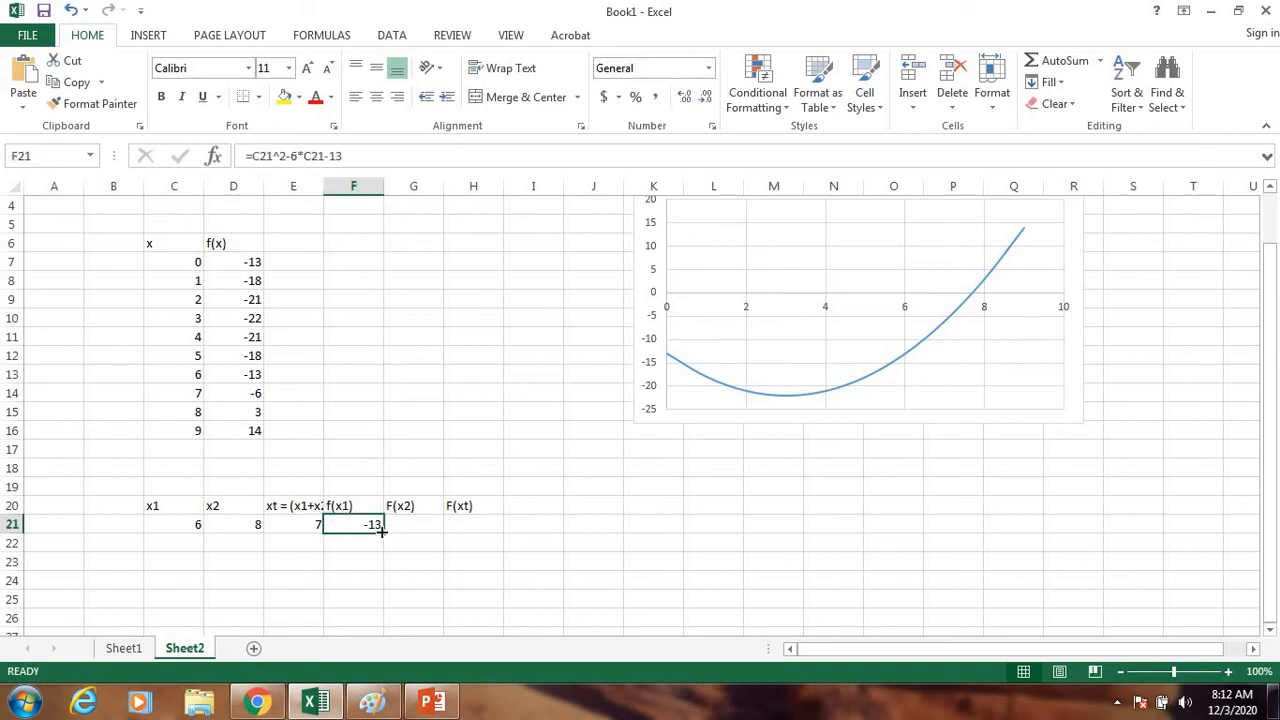
{"action": "left_click_drag", "start_coordinate": [381, 531], "coordinate": [437, 533]}
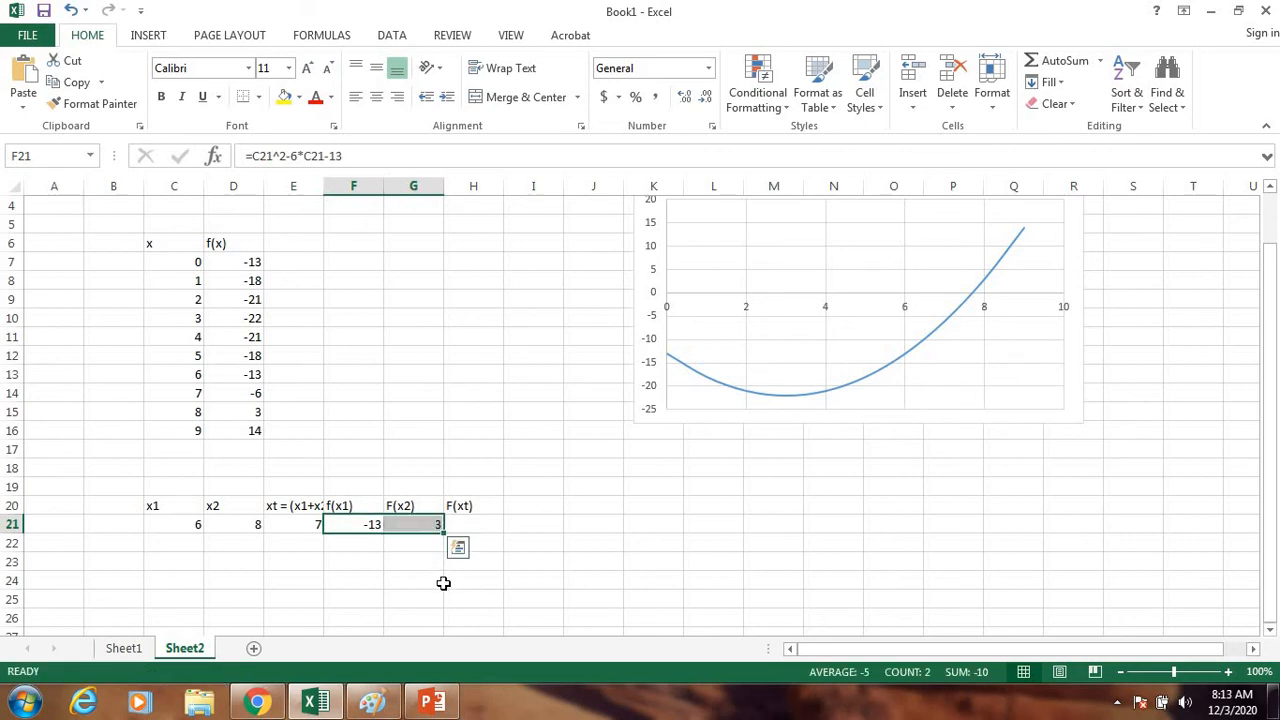
{"action": "left_click", "coordinate": [514, 567]}
{"action": "left_click", "coordinate": [432, 528]}
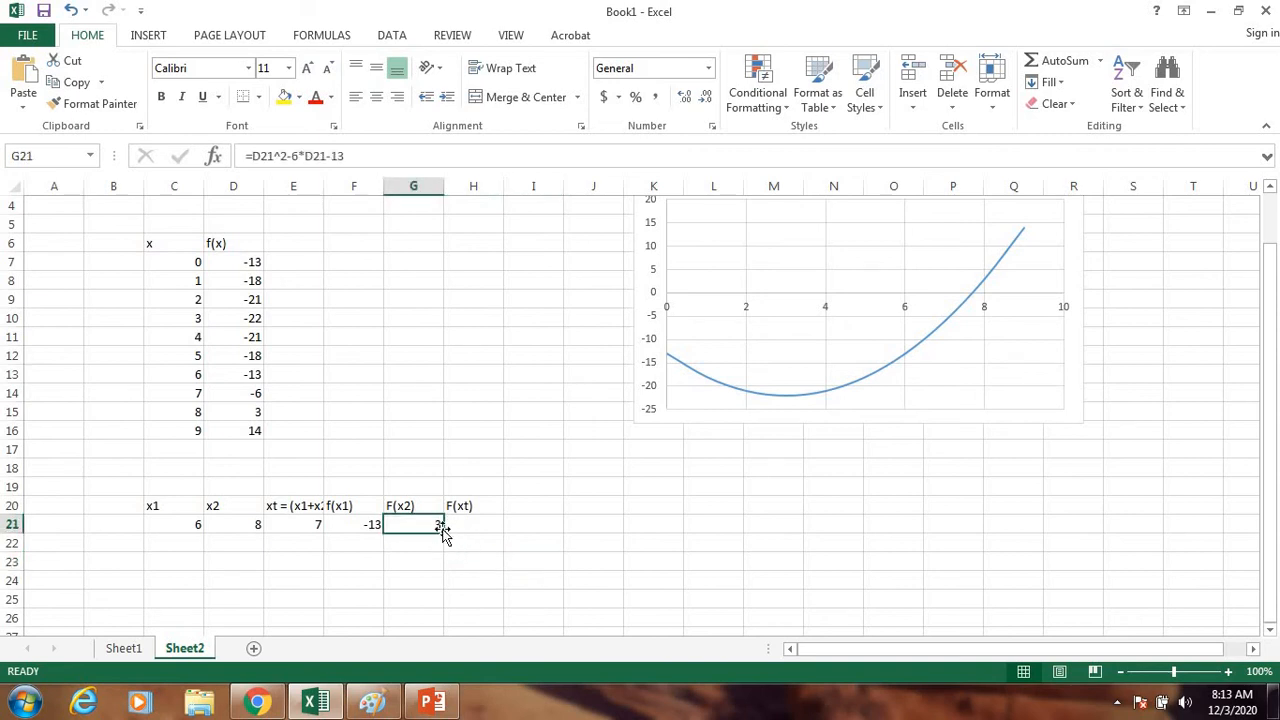
{"action": "left_click_drag", "start_coordinate": [443, 530], "coordinate": [490, 534]}
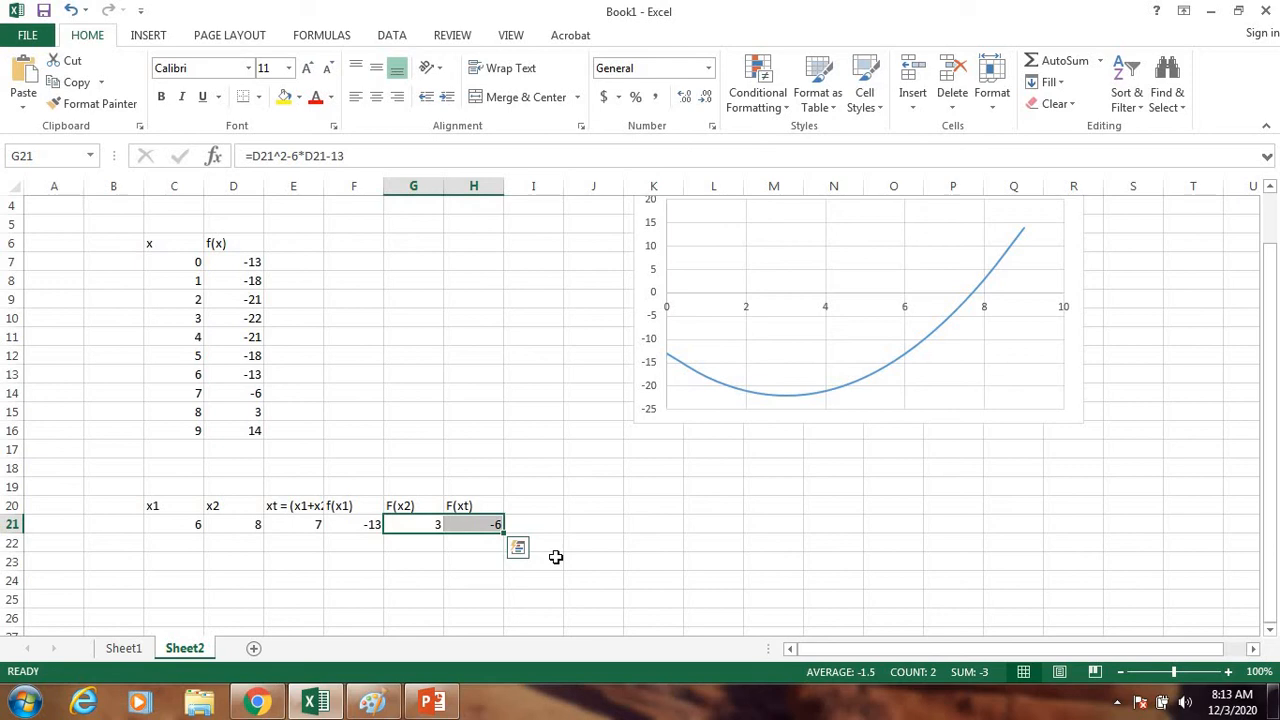
Enter the formula =IF(F21*H21>0,E21,C21) in C22 to choose the next x1.
{"action": "left_click", "coordinate": [191, 542]}
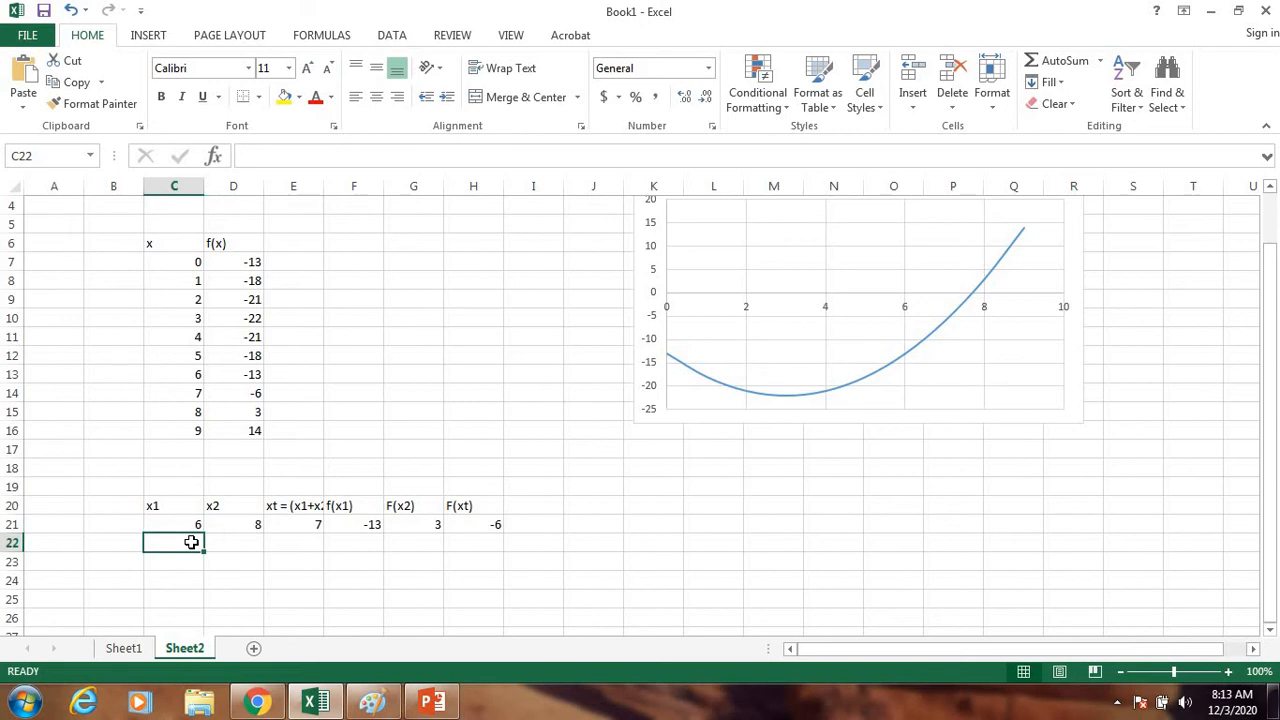
{"action": "type", "text": "="}
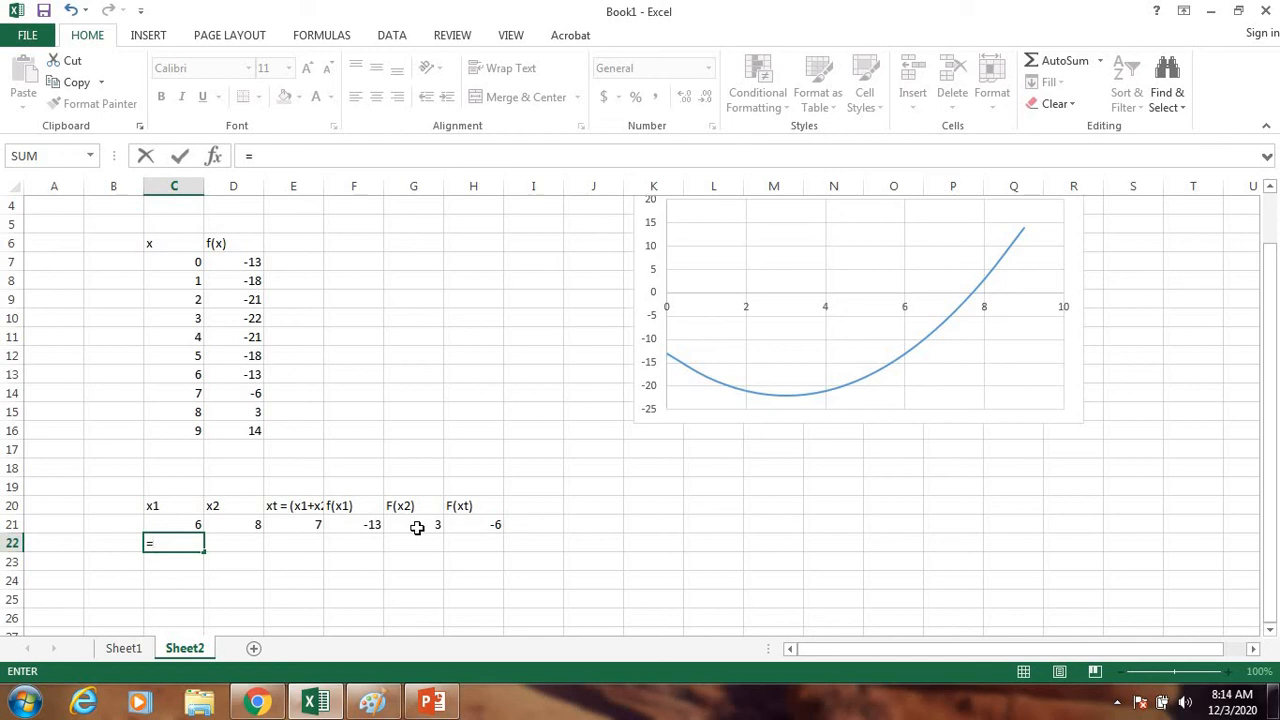
{"action": "type", "text": "if"}
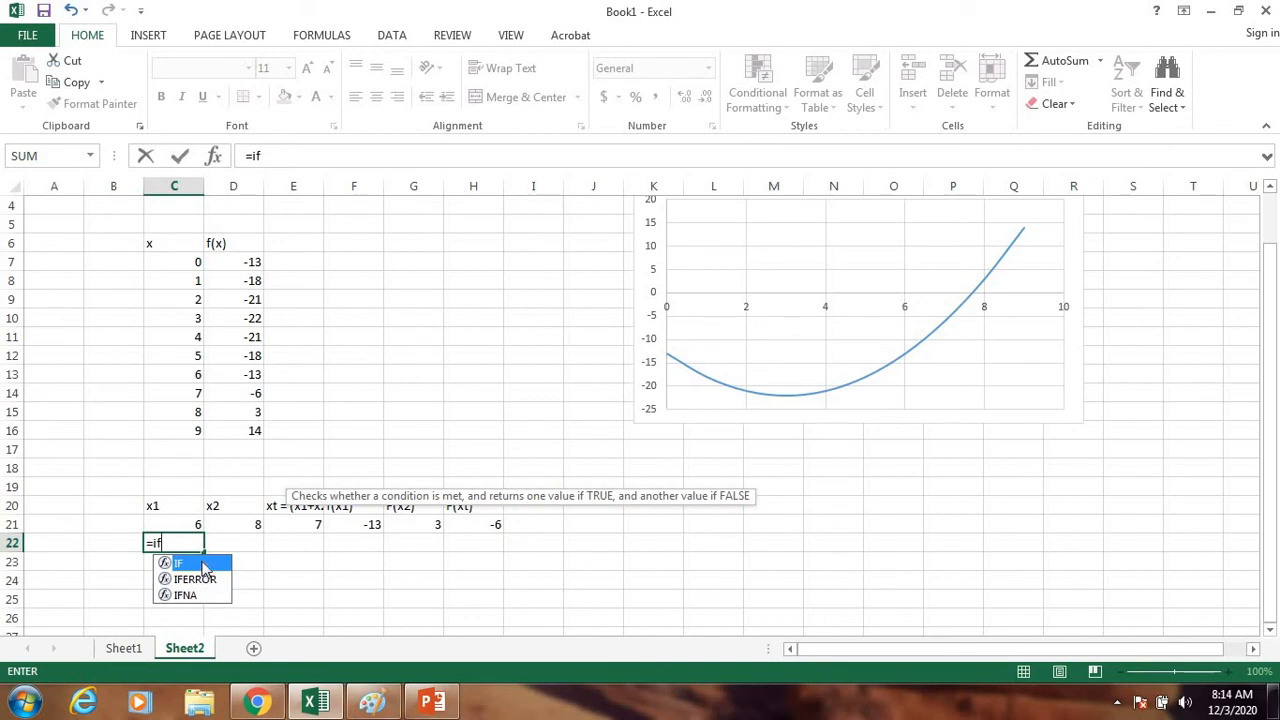
{"action": "double_click", "coordinate": [203, 566]}
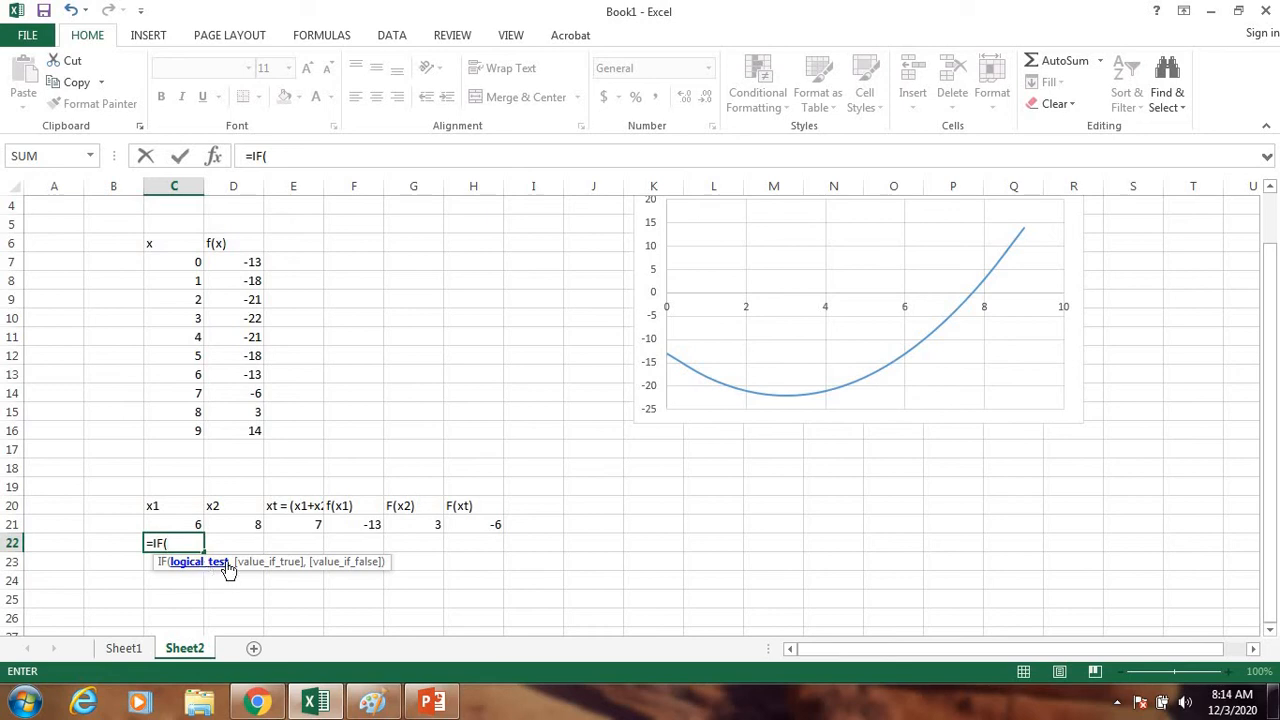
{"action": "left_click", "coordinate": [366, 526]}
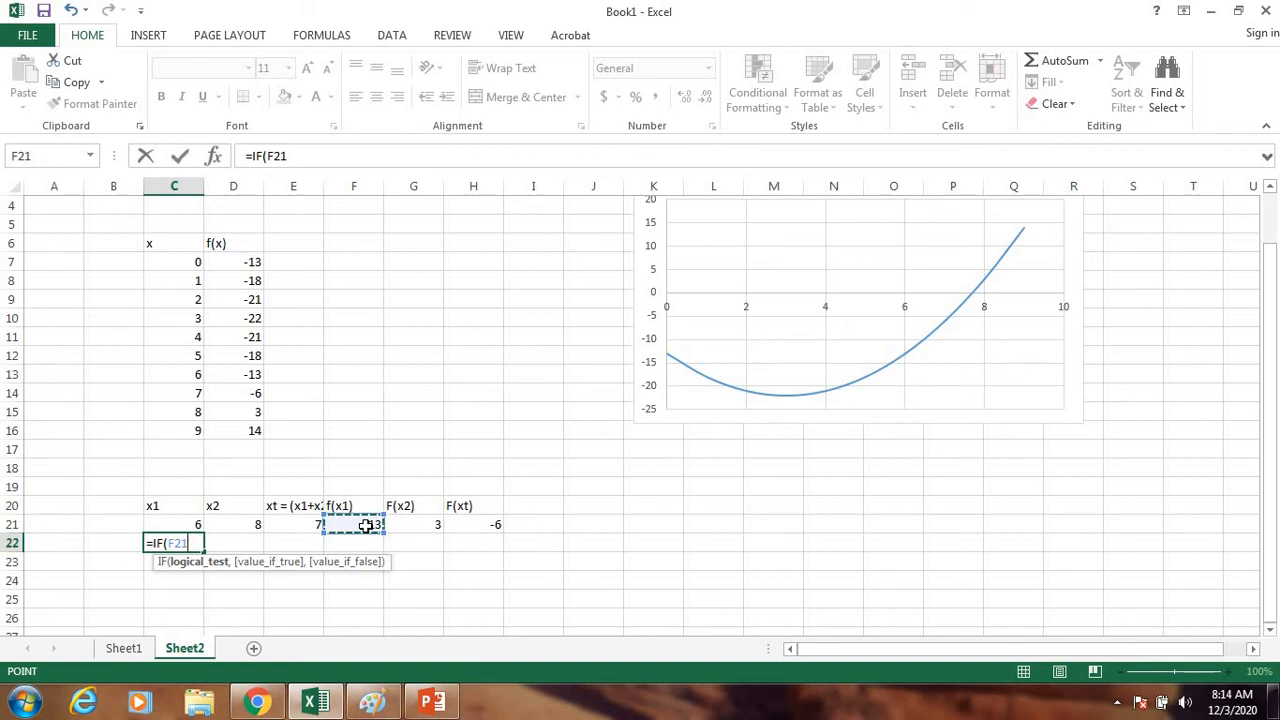
{"action": "type", "text": "*"}
{"action": "left_click", "coordinate": [485, 522]}
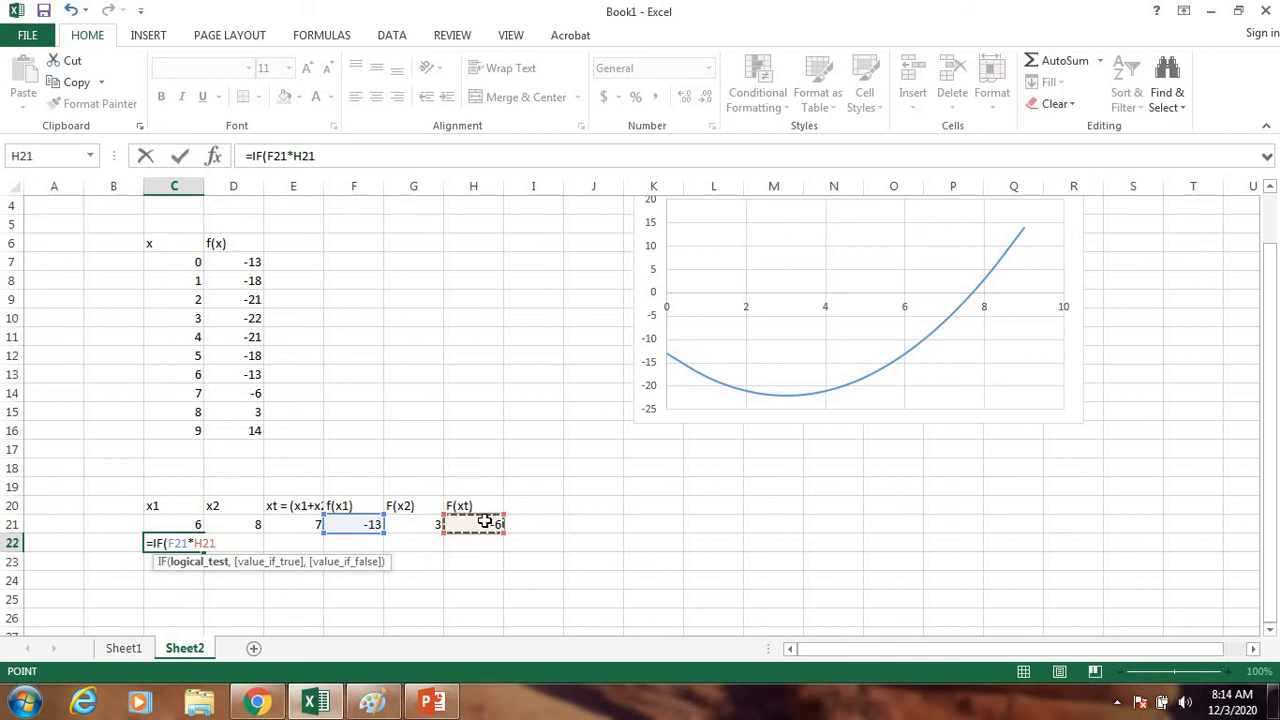
{"action": "type", "text": ">0"}
{"action": "type", "text": ","}
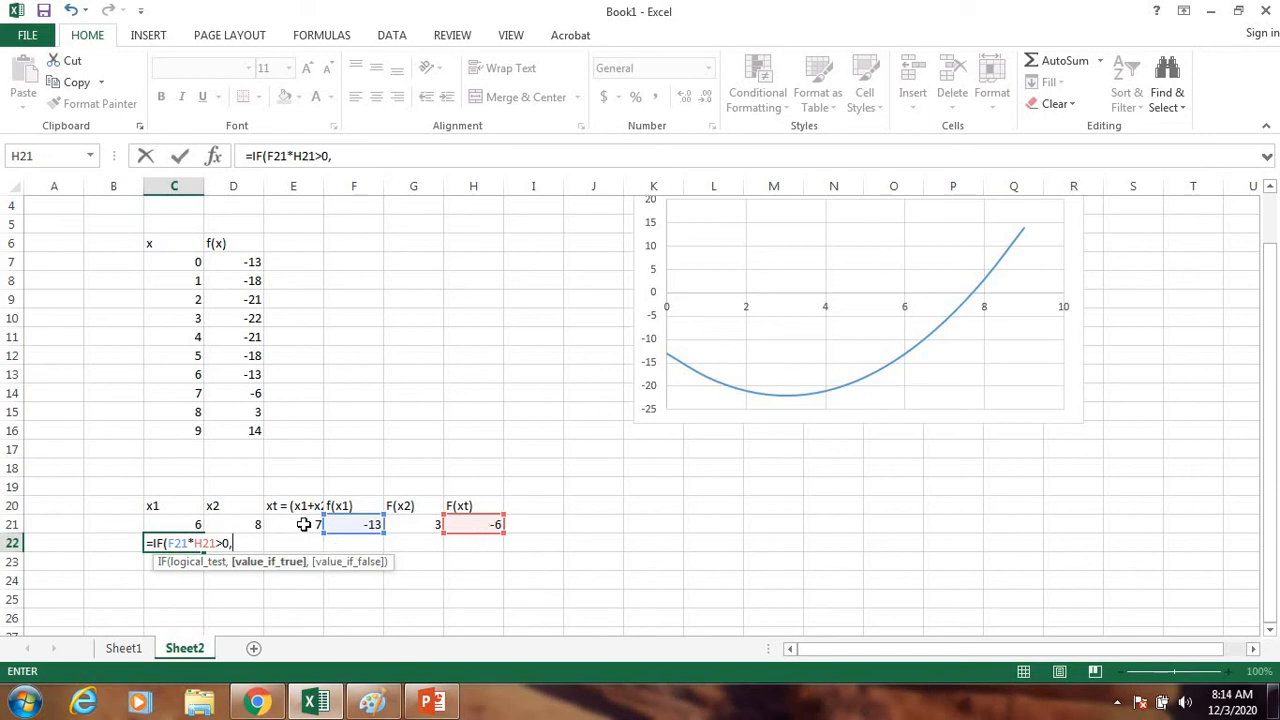
{"action": "left_click", "coordinate": [303, 524]}
{"action": "type", "text": ","}
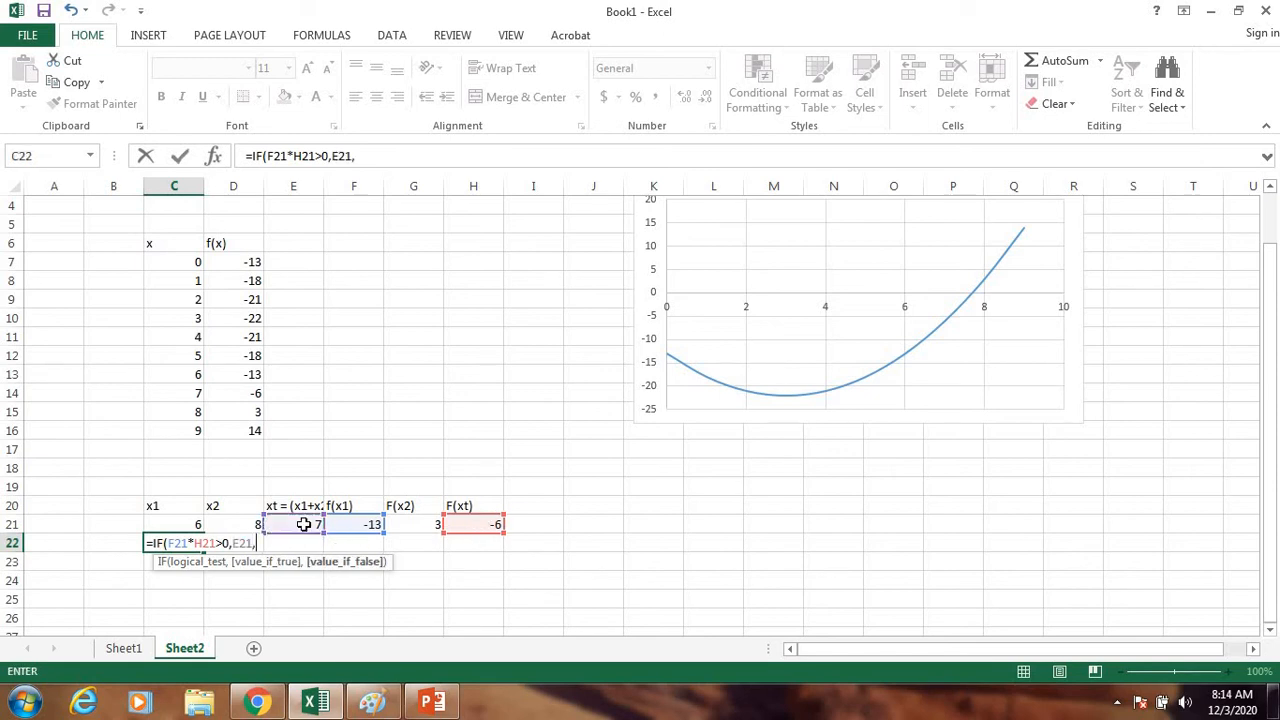
{"action": "left_click", "coordinate": [190, 524]}
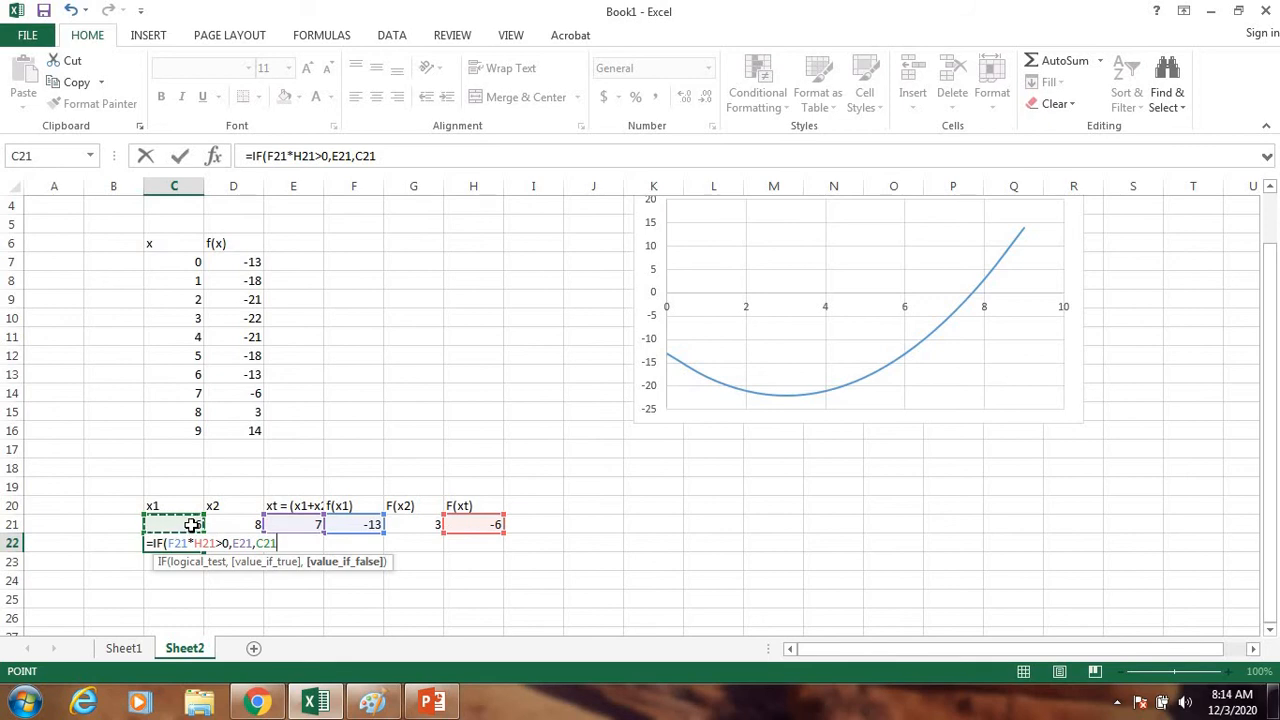
{"action": "type", "text": ")"}
{"action": "key", "text": "Return"}
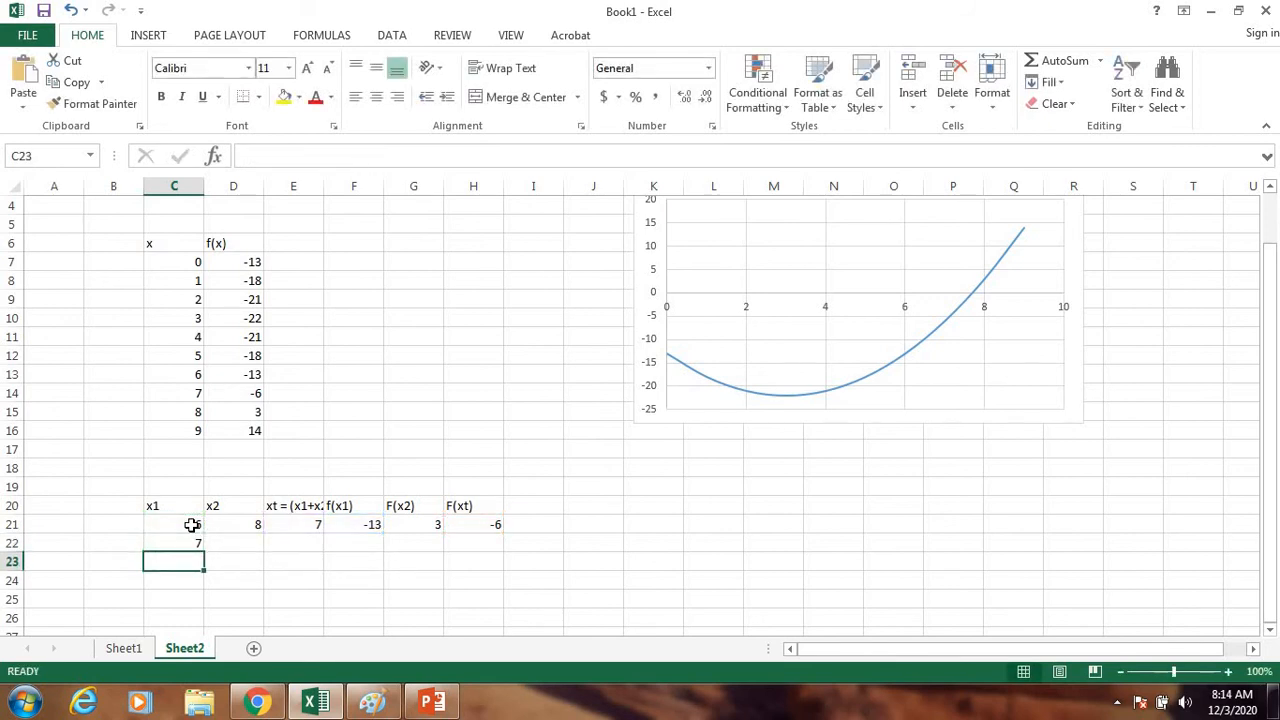
Enter the formula =IF(G21*H21>0,E21,D21) in D22 to choose the next x2.
{"action": "left_click", "coordinate": [245, 540]}
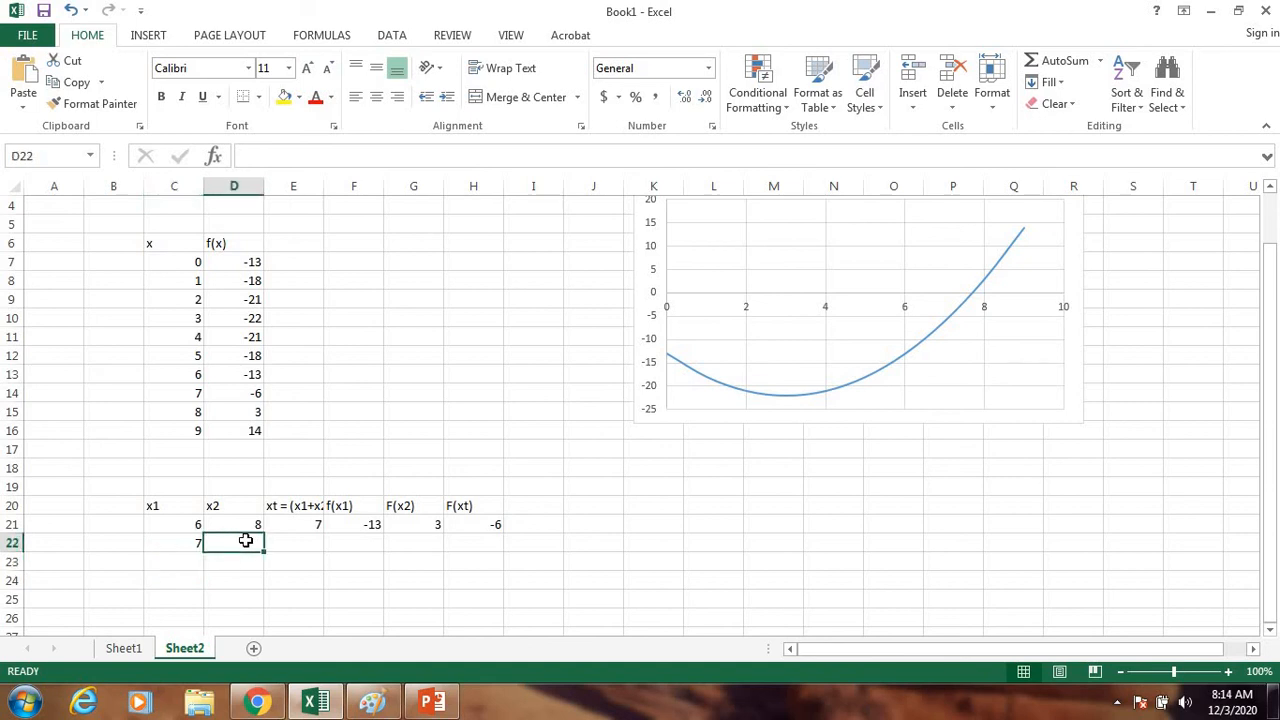
{"action": "type", "text": "=if"}
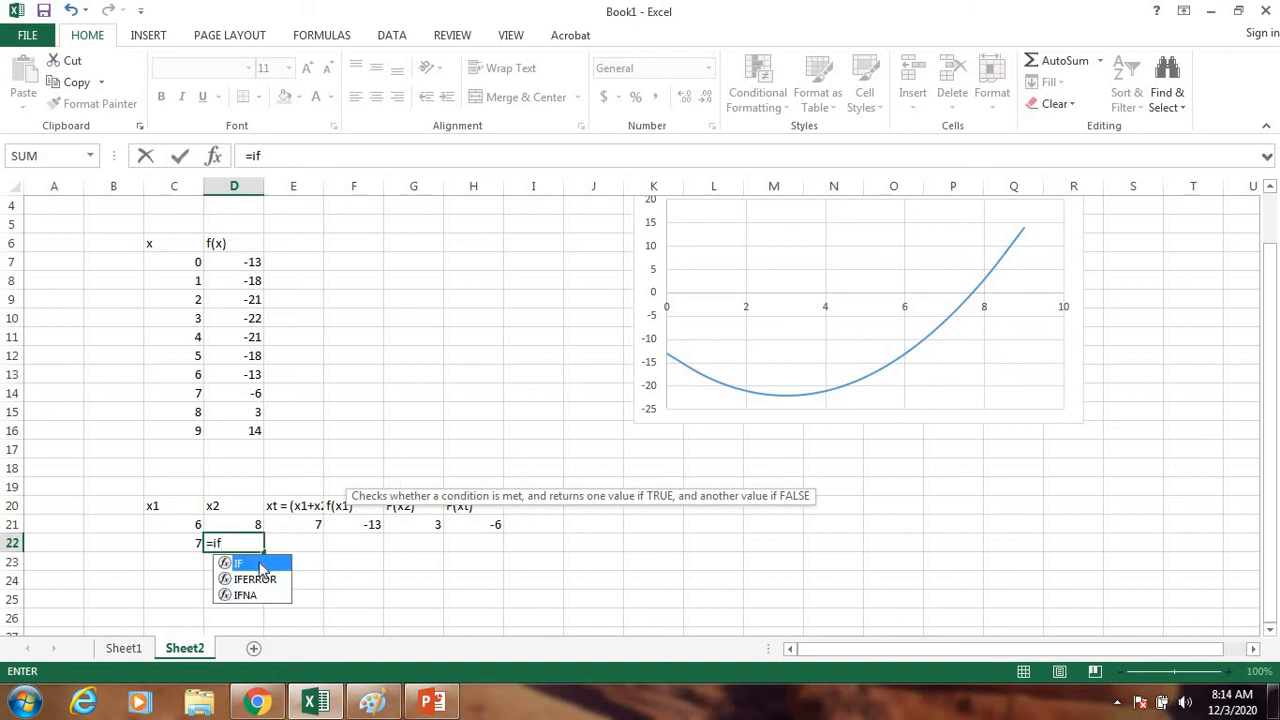
{"action": "double_click", "coordinate": [279, 565]}
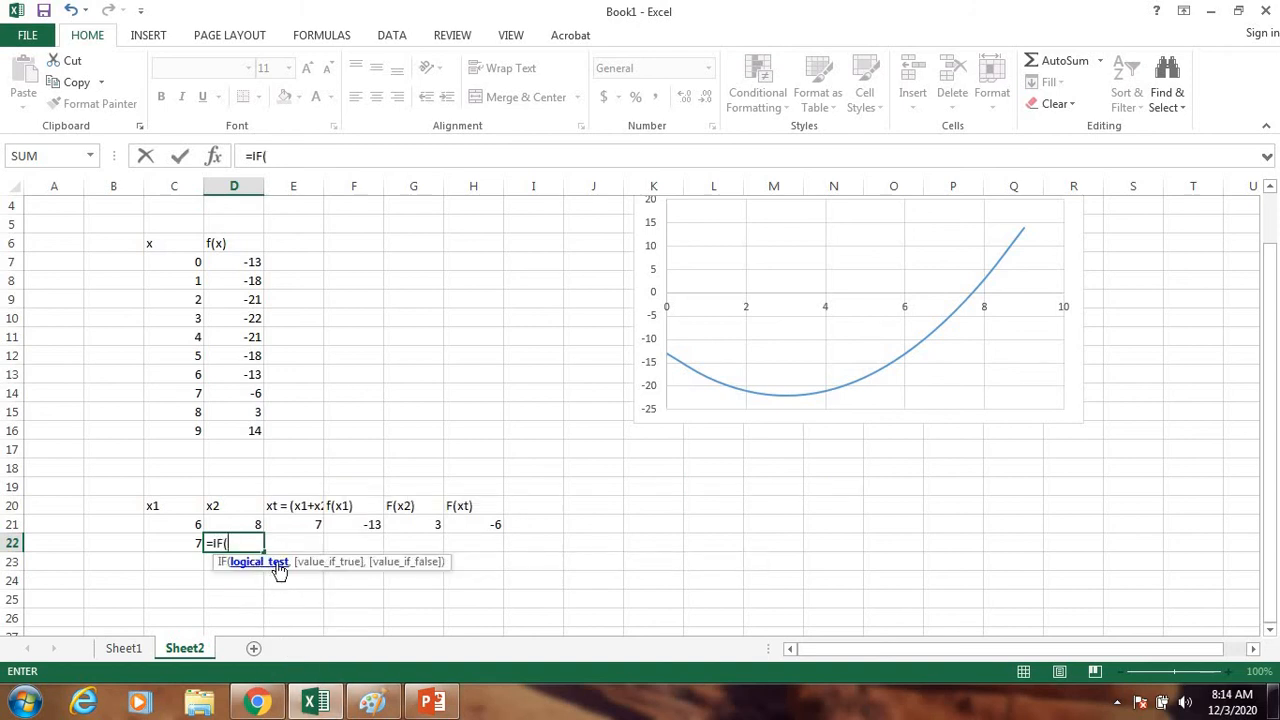
{"action": "left_click", "coordinate": [424, 527]}
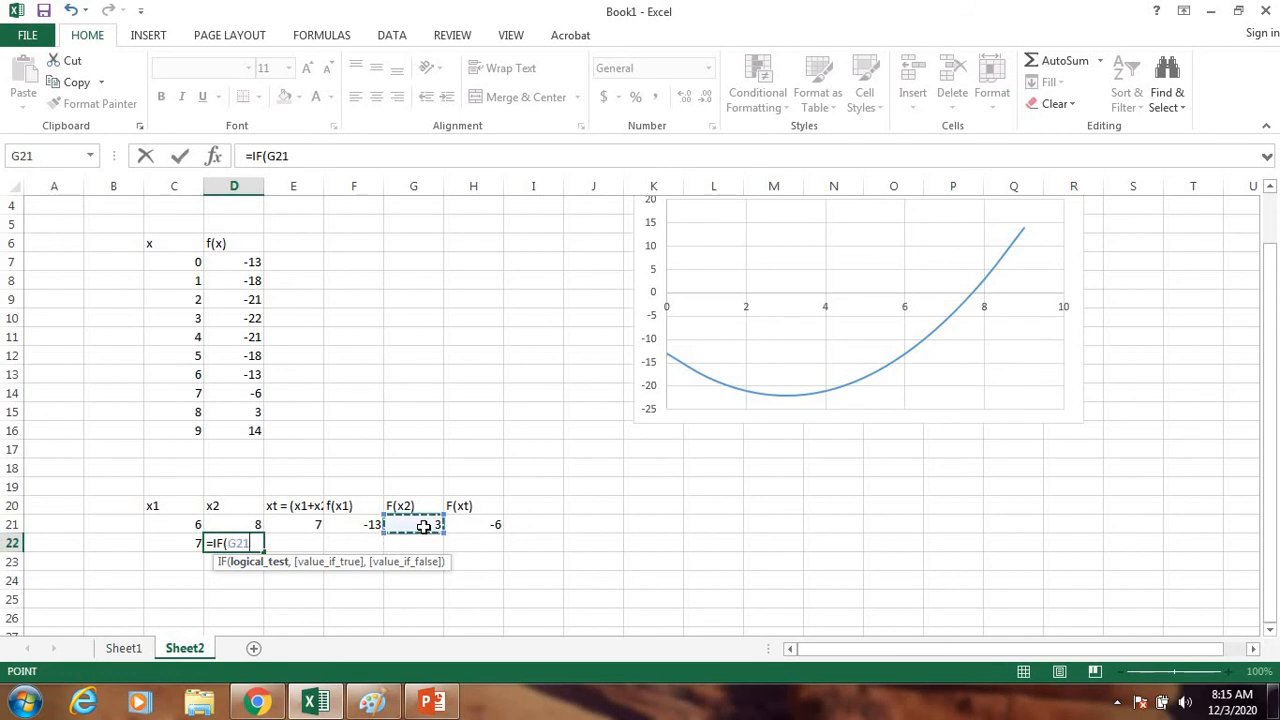
{"action": "type", "text": "*"}
{"action": "left_click", "coordinate": [471, 525]}
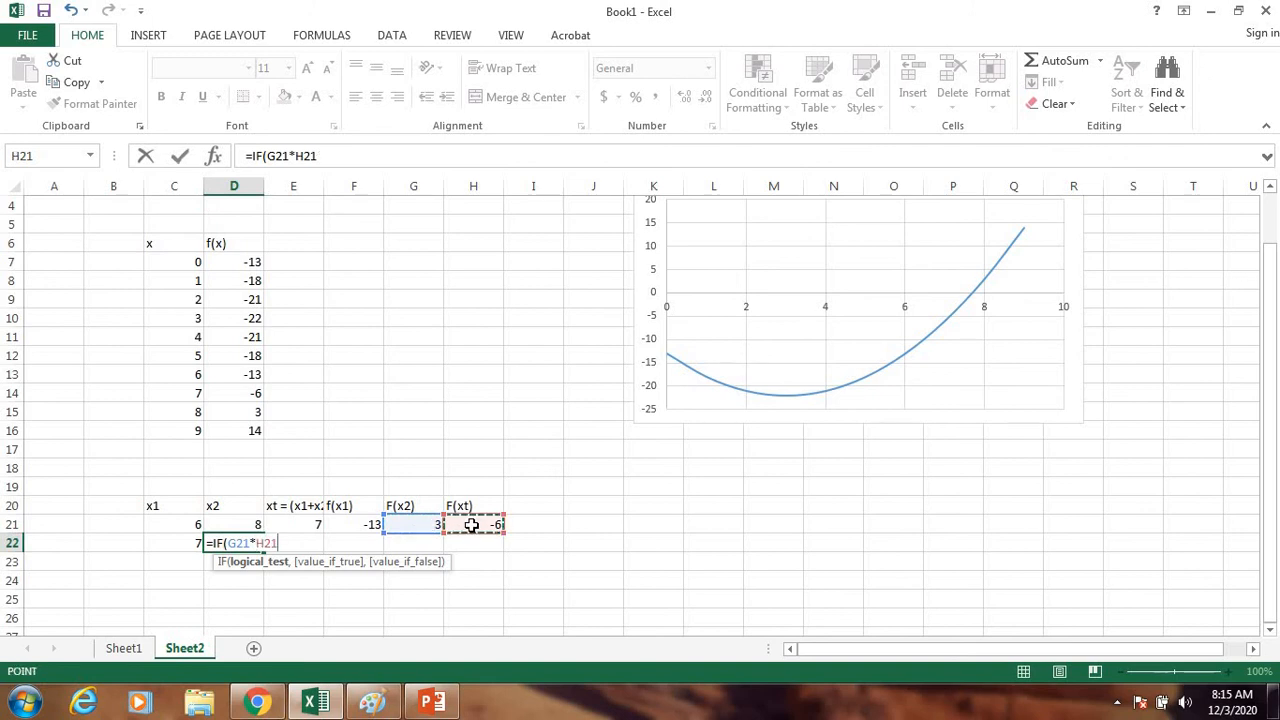
{"action": "type", "text": ">0,"}
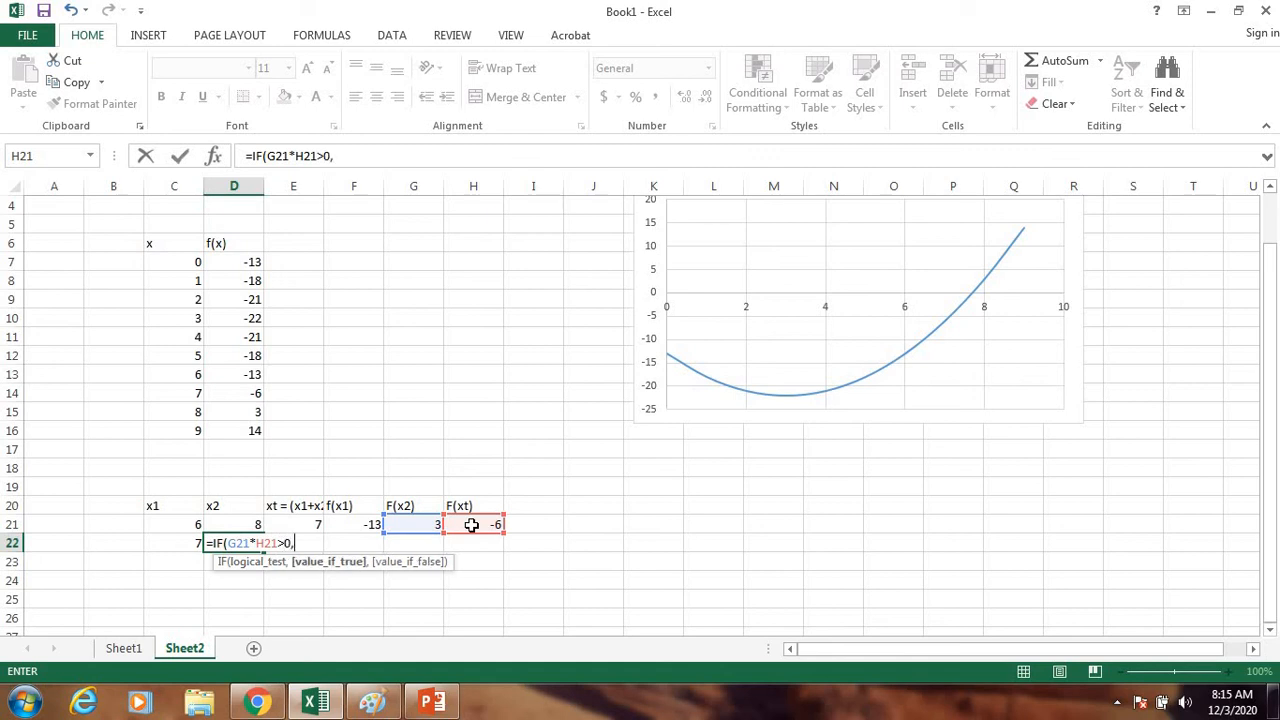
{"action": "left_click", "coordinate": [317, 525]}
{"action": "type", "text": ","}
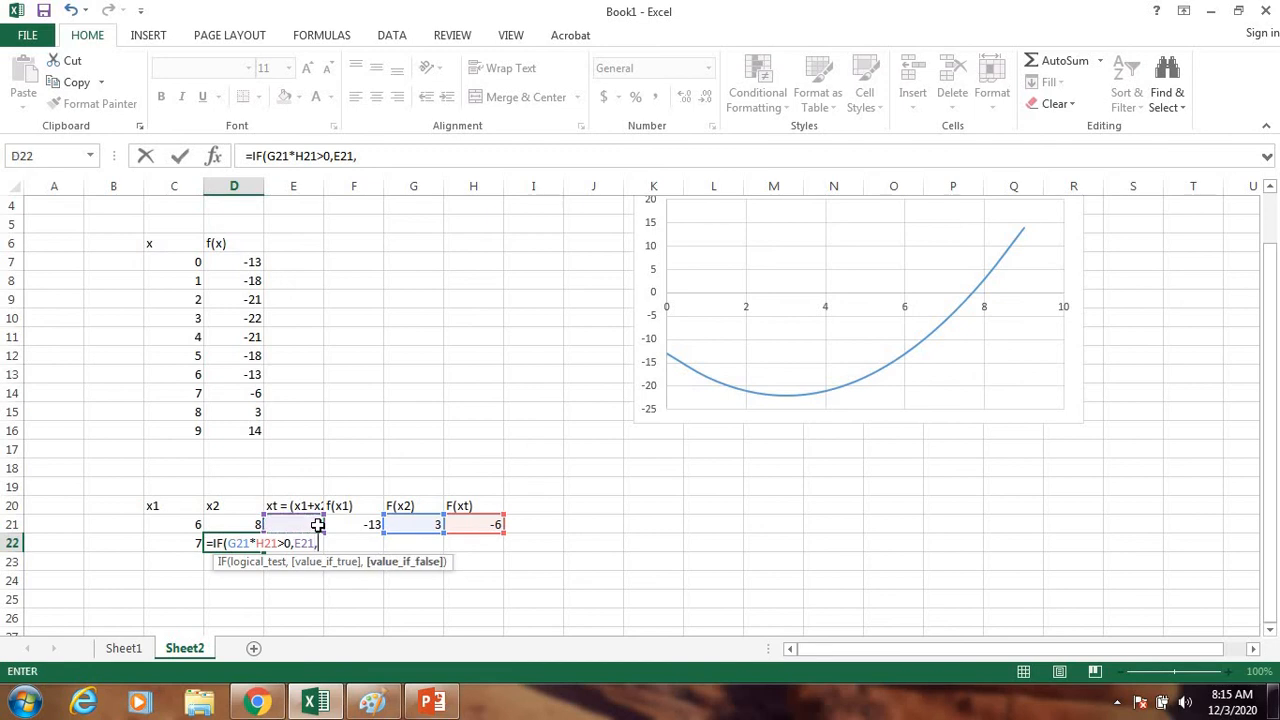
{"action": "left_click", "coordinate": [246, 525]}
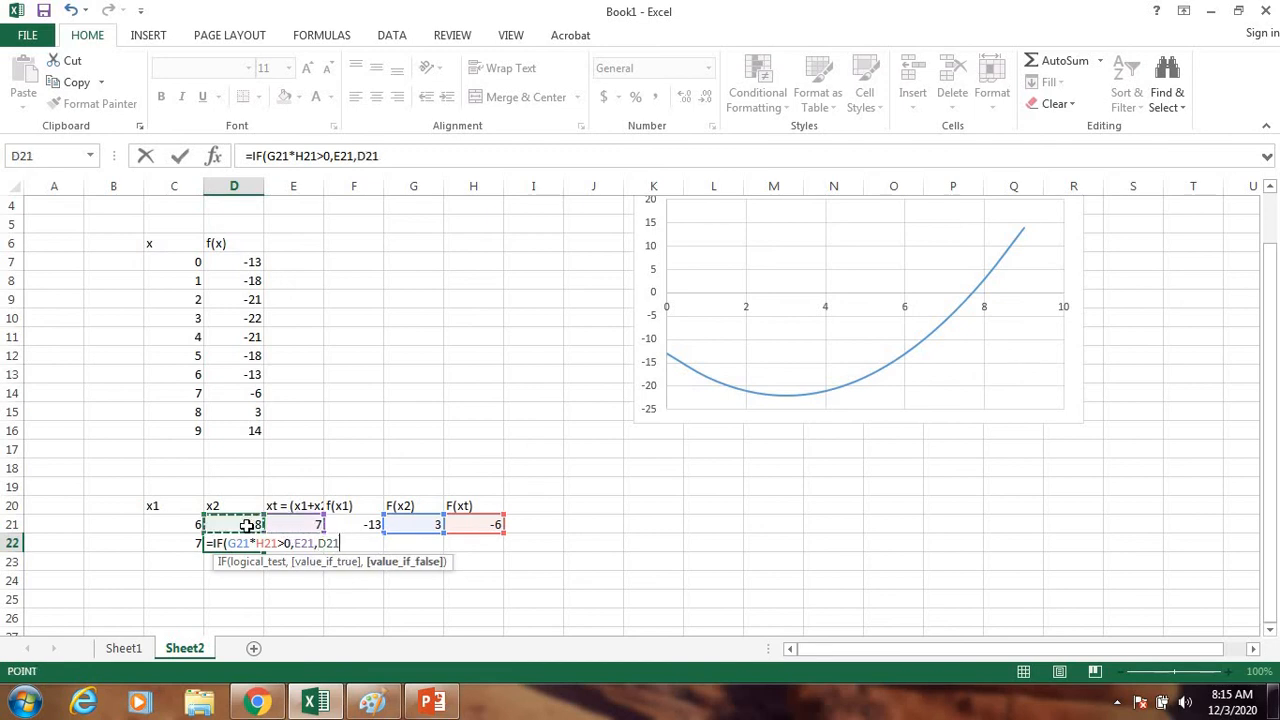
{"action": "type", "text": ")"}
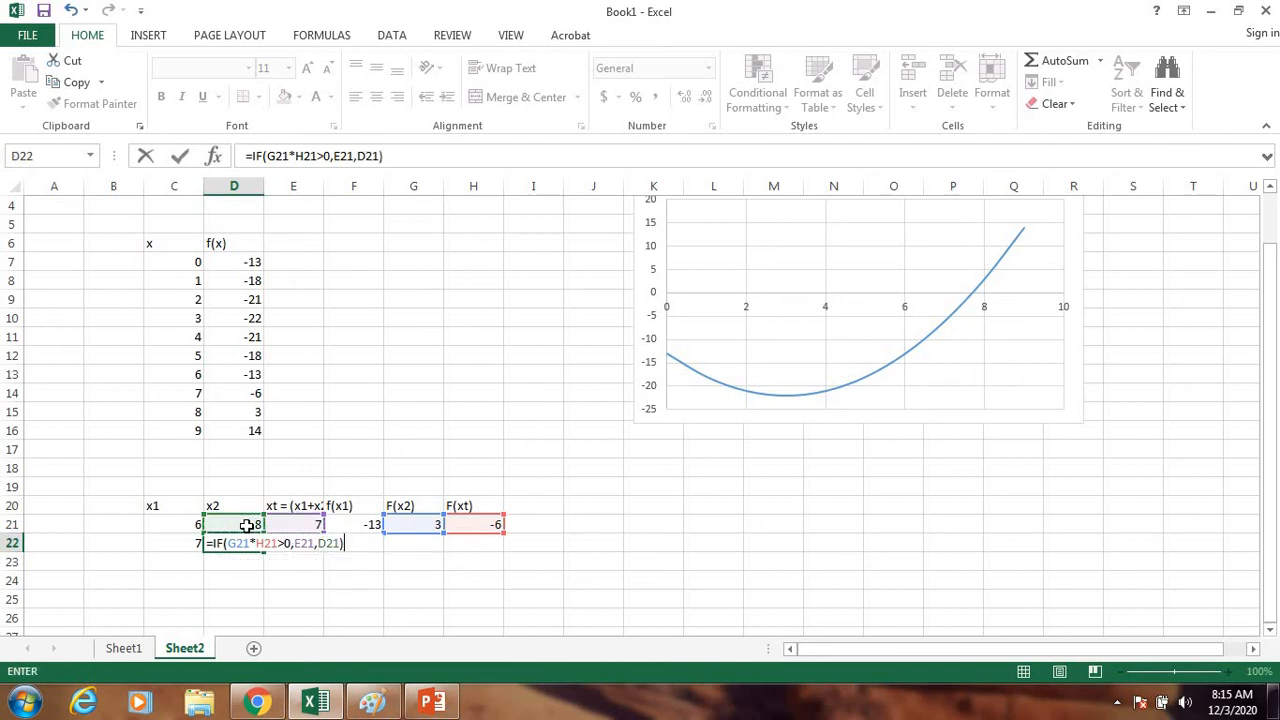
{"action": "key", "text": "Return"}
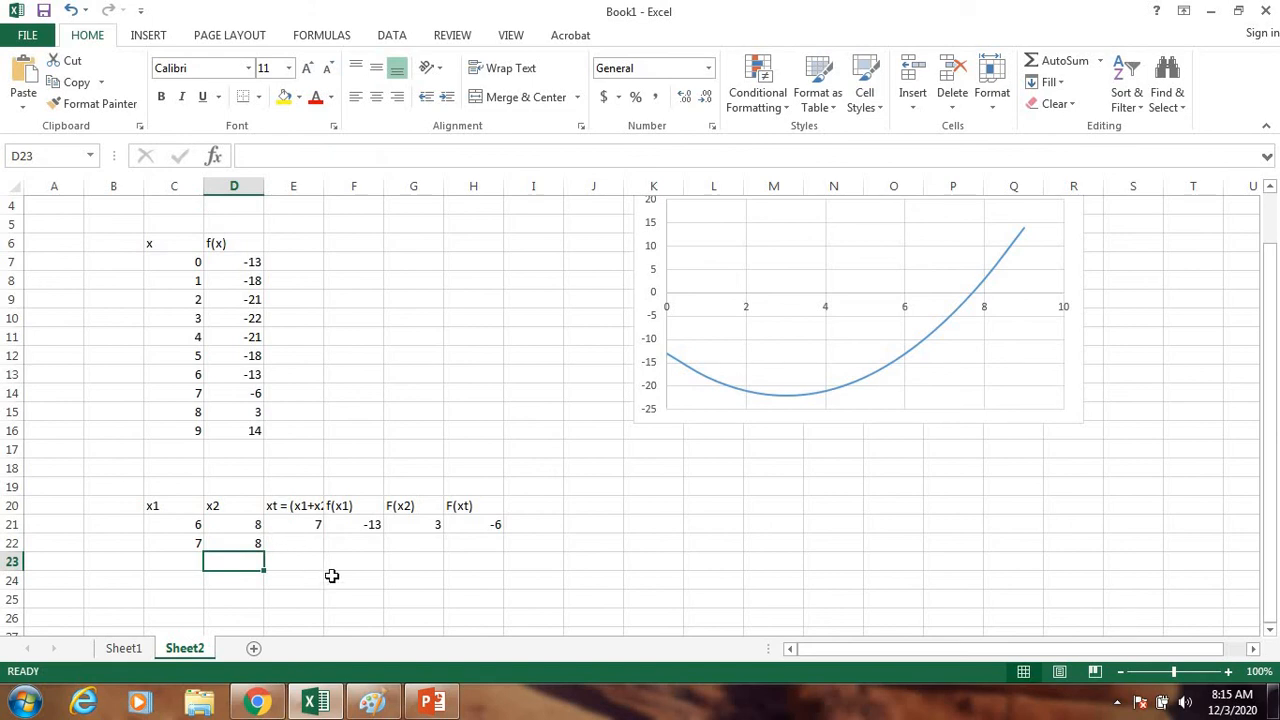
Fill the midpoint formula in E21 and the function formulas in F21:H21 down to row 22.
{"action": "left_click", "coordinate": [311, 527]}
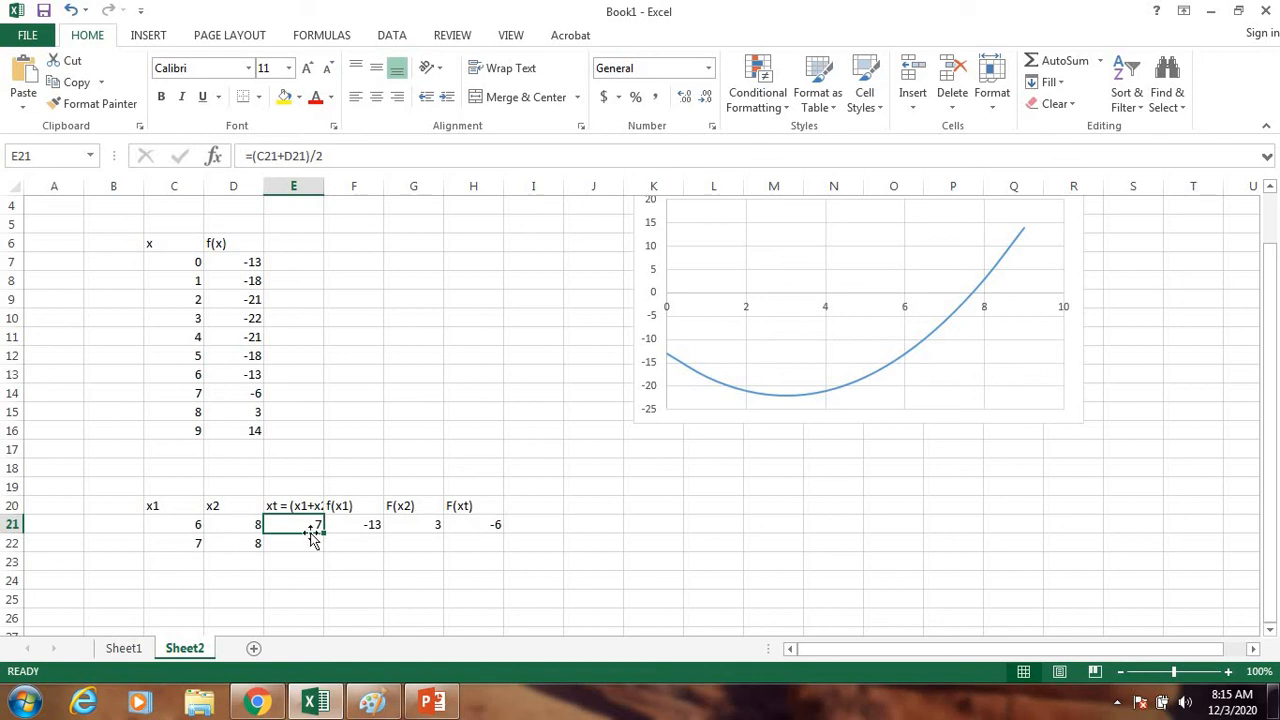
{"action": "left_click_drag", "start_coordinate": [322, 533], "coordinate": [329, 552]}
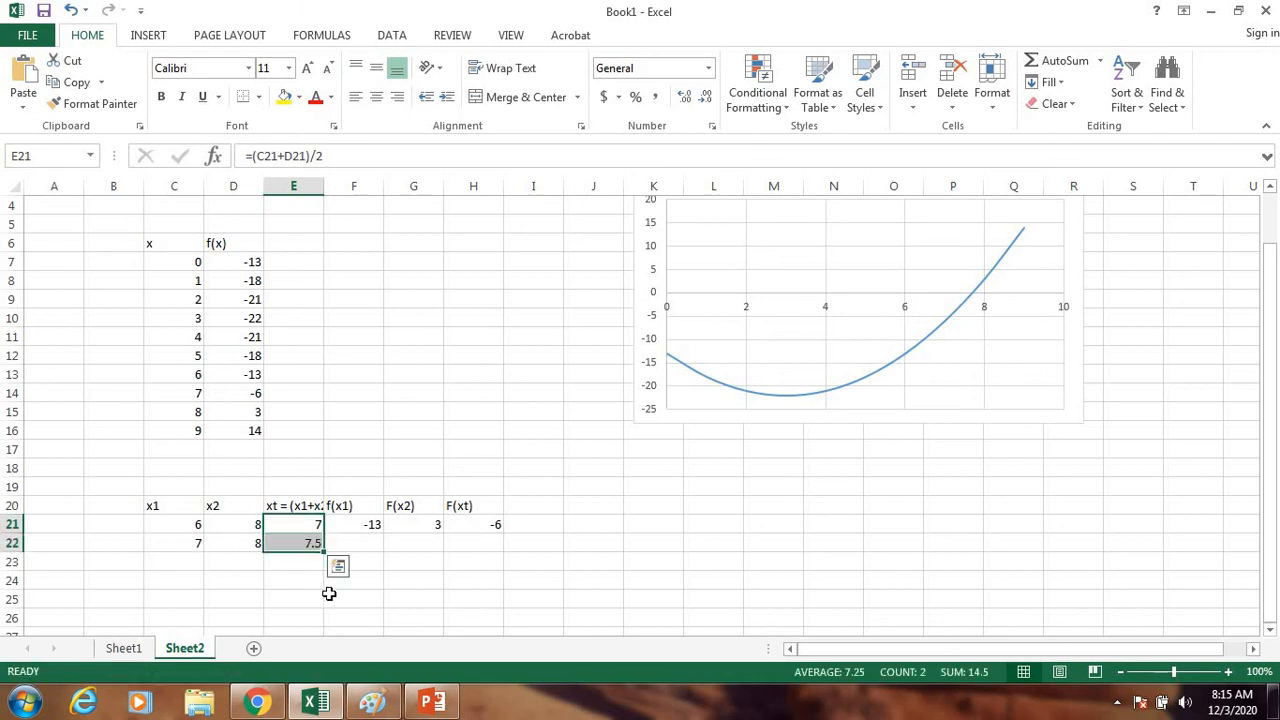
{"action": "left_click", "coordinate": [420, 586]}
{"action": "left_click_drag", "start_coordinate": [369, 523], "coordinate": [507, 547]}
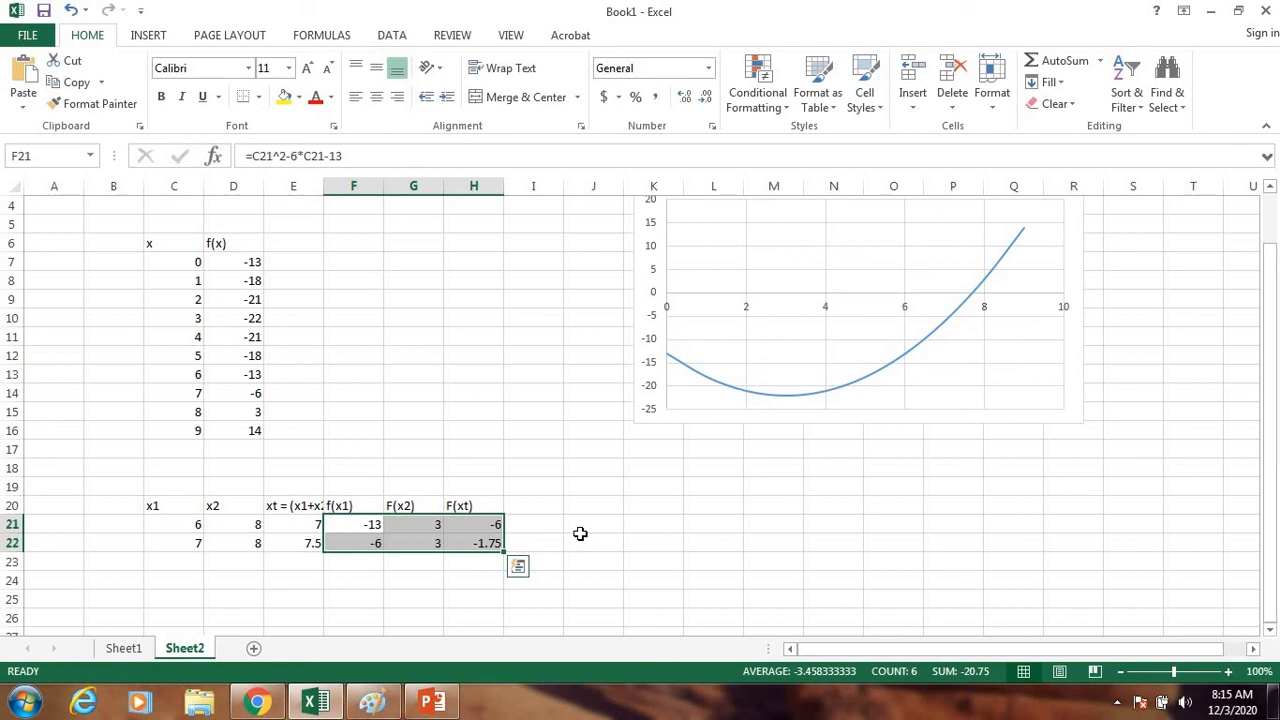
Add the column header "error" in I20 beside the F(xt) column.
{"action": "scroll", "coordinate": [586, 514], "scroll_direction": "down", "scroll_amount": 2}
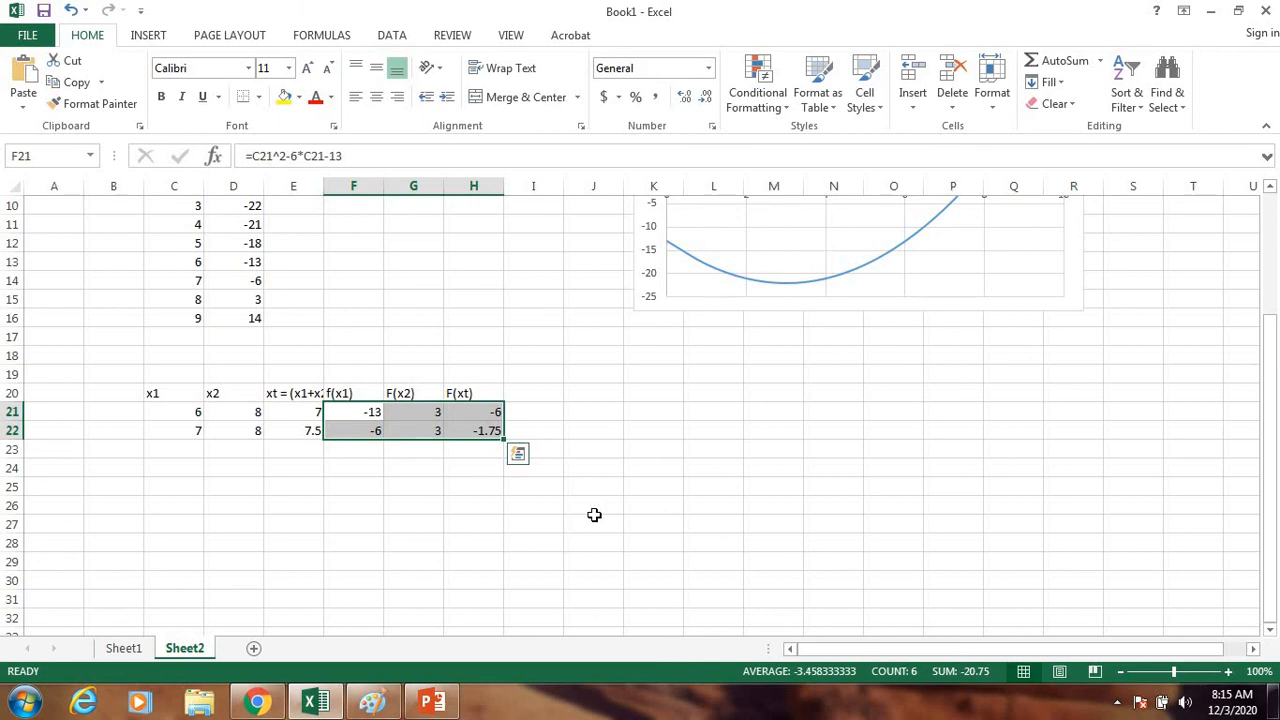
{"action": "scroll", "coordinate": [594, 514], "scroll_direction": "down", "scroll_amount": 1}
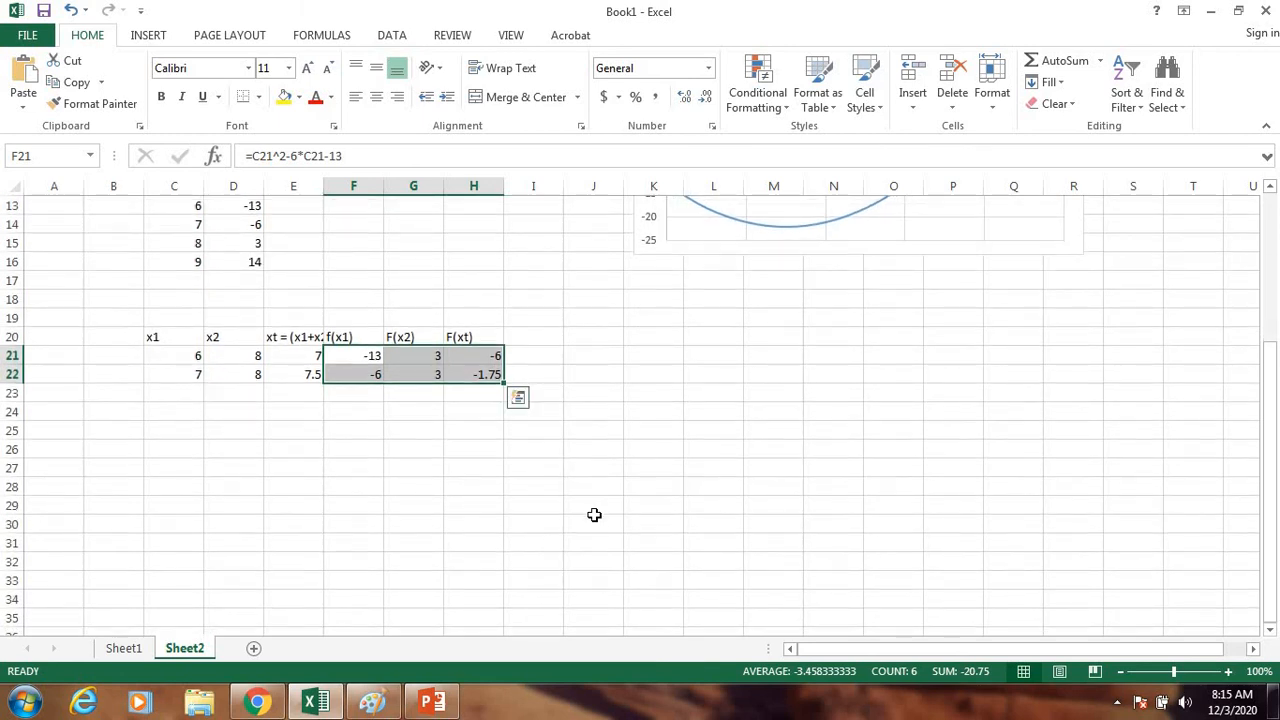
{"action": "left_click", "coordinate": [546, 342]}
{"action": "type", "text": "err"}
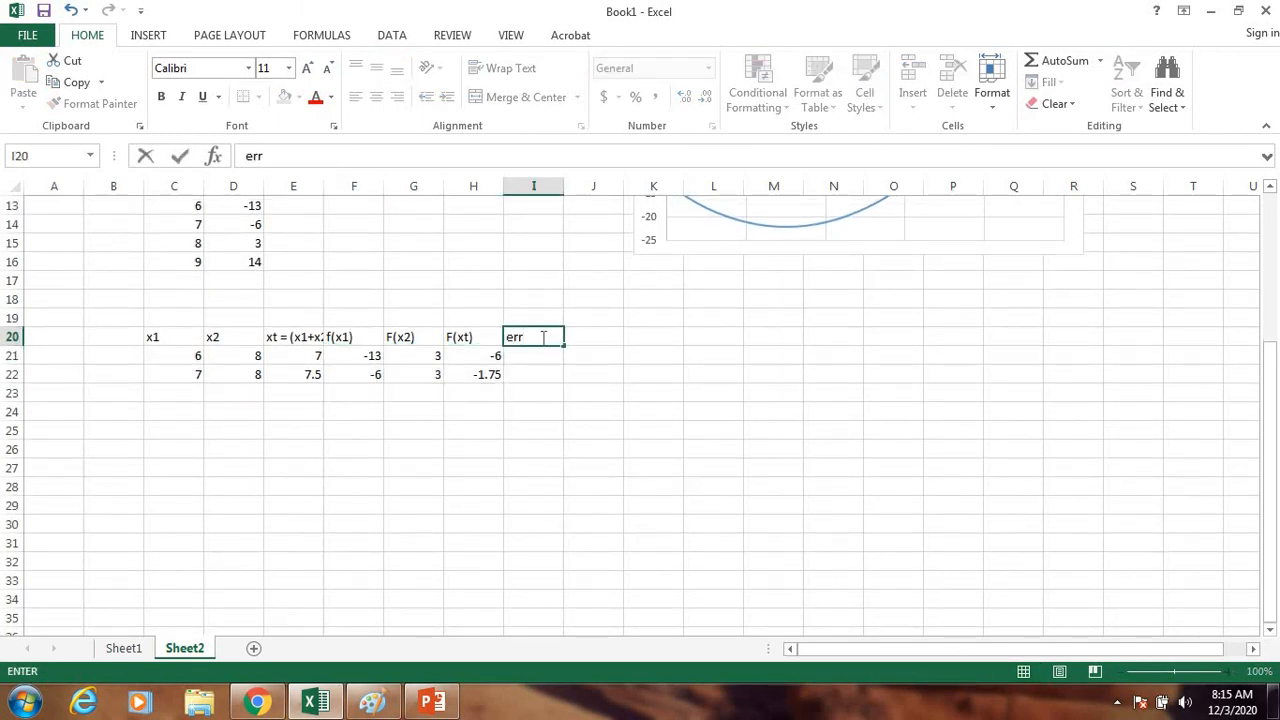
{"action": "type", "text": "or"}
{"action": "left_click", "coordinate": [617, 374]}
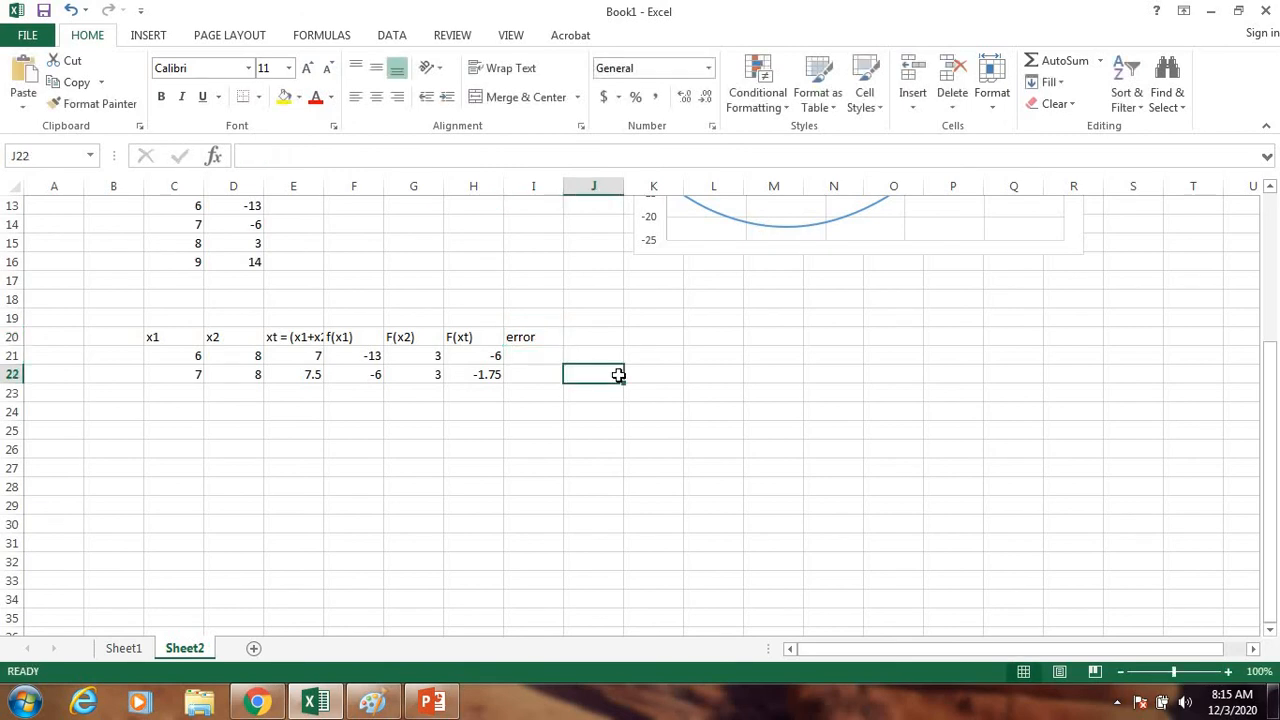
Enter the formula =ABS(D21-C21)/2 in I21 to calculate the first iteration's error.
{"action": "left_click", "coordinate": [546, 356]}
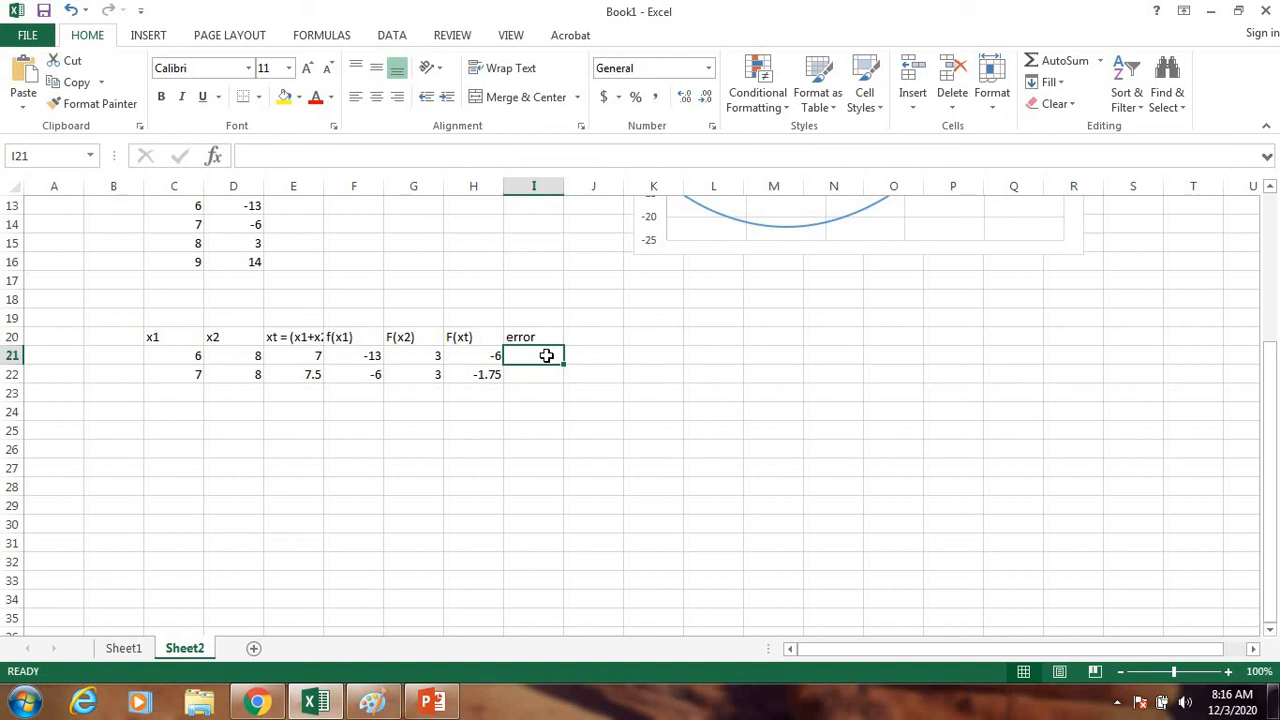
{"action": "type", "text": "="}
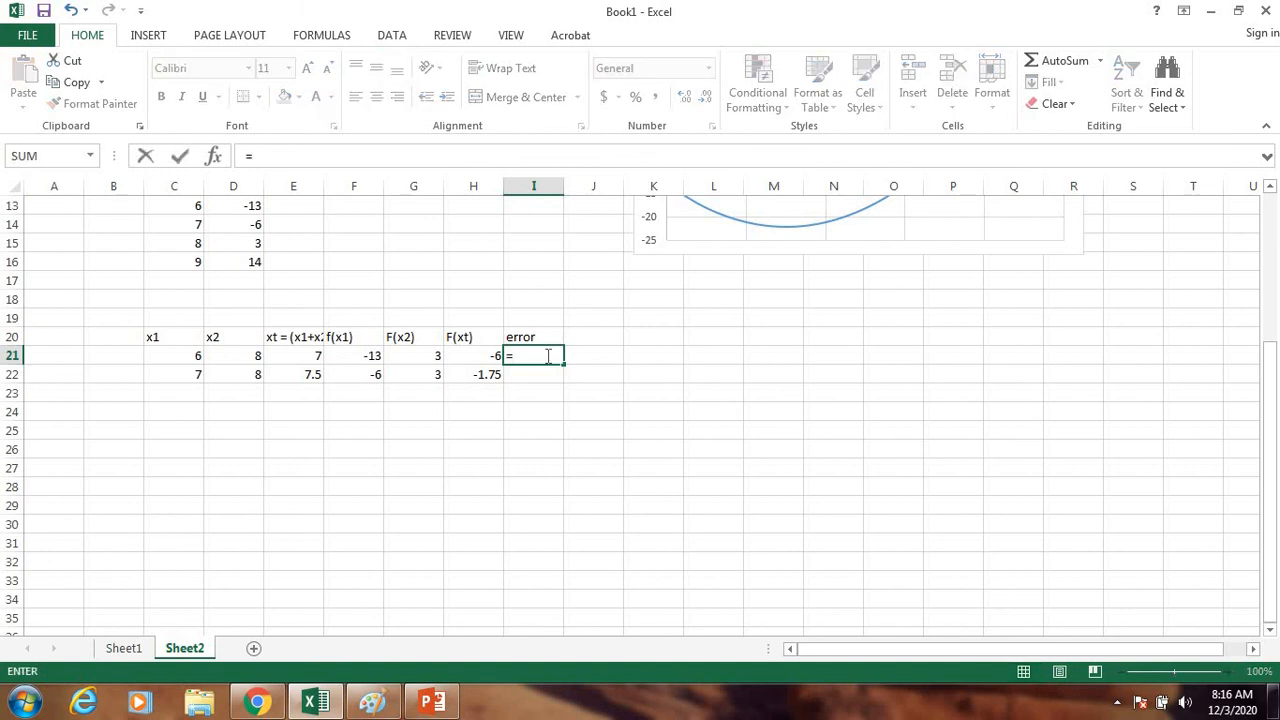
{"action": "type", "text": "abs"}
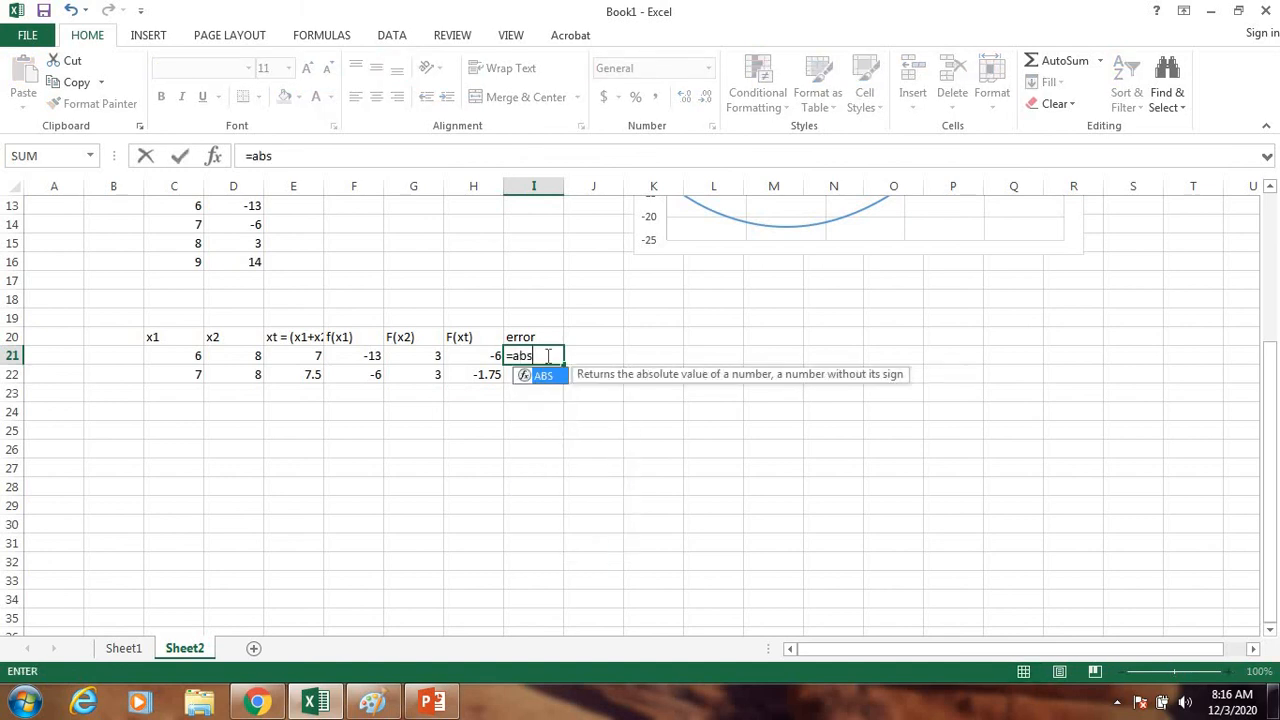
{"action": "double_click", "coordinate": [546, 378]}
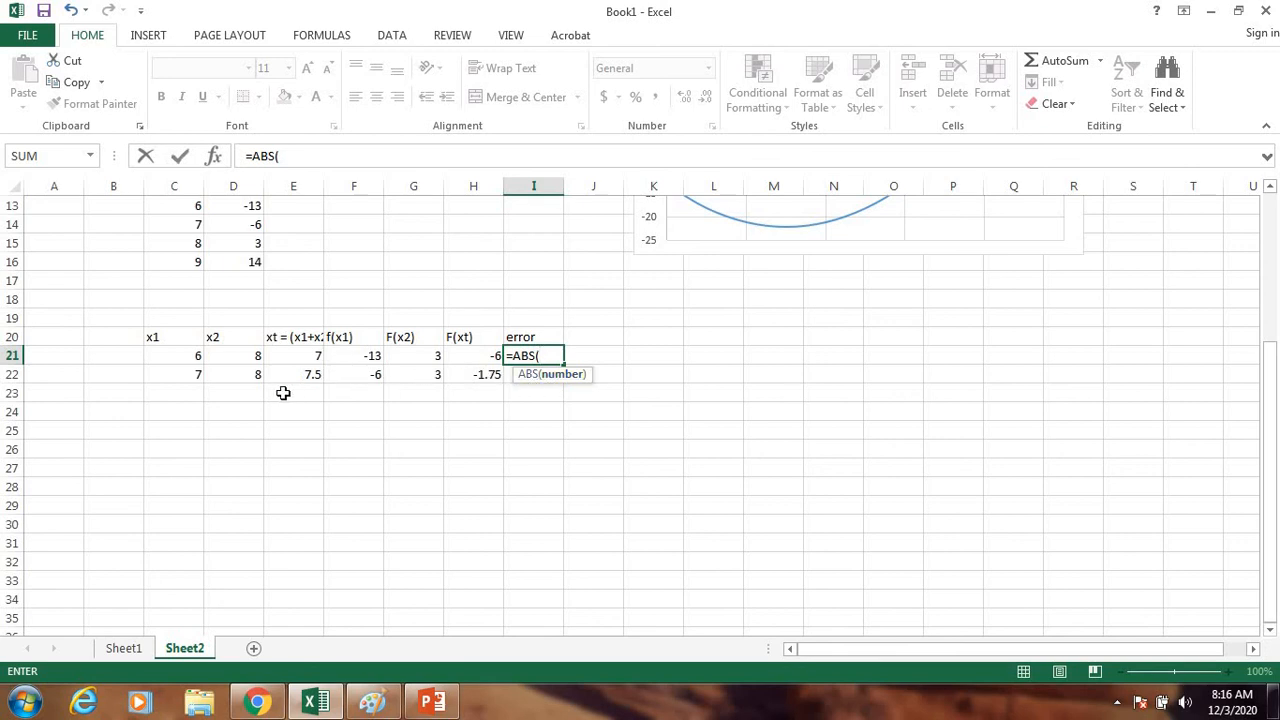
{"action": "left_click", "coordinate": [254, 356]}
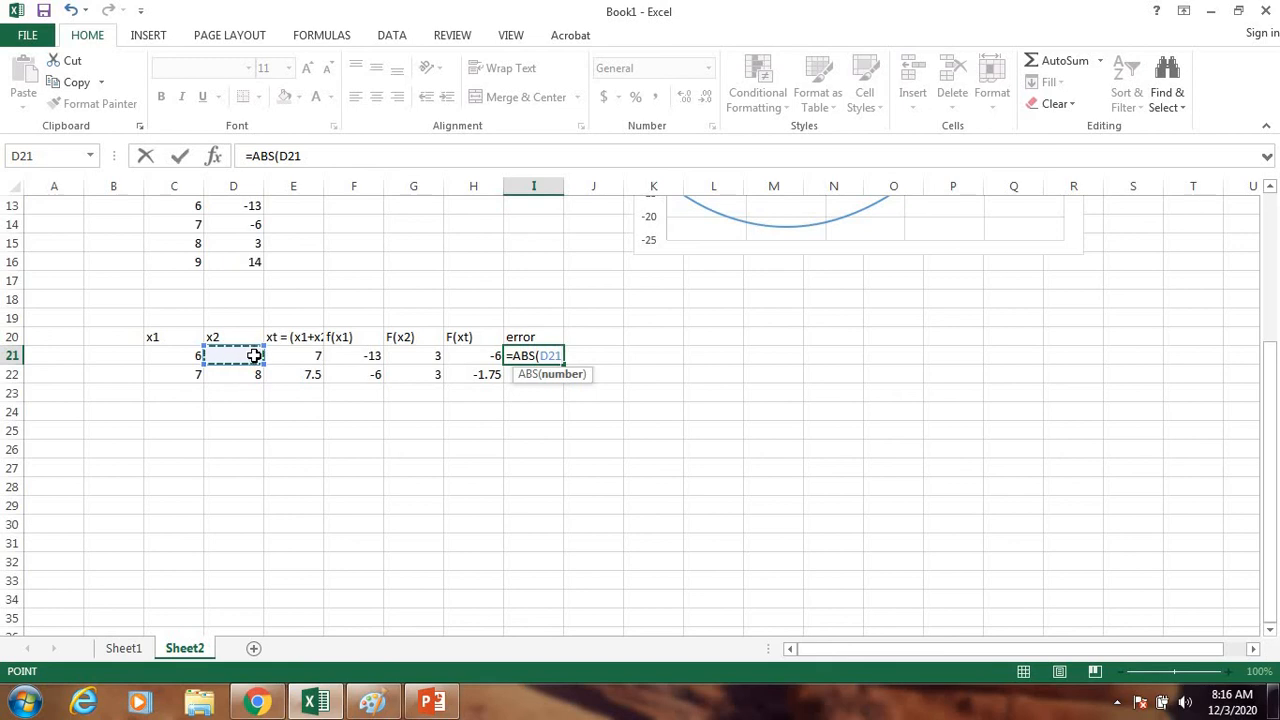
{"action": "type", "text": "-"}
{"action": "left_click", "coordinate": [185, 356]}
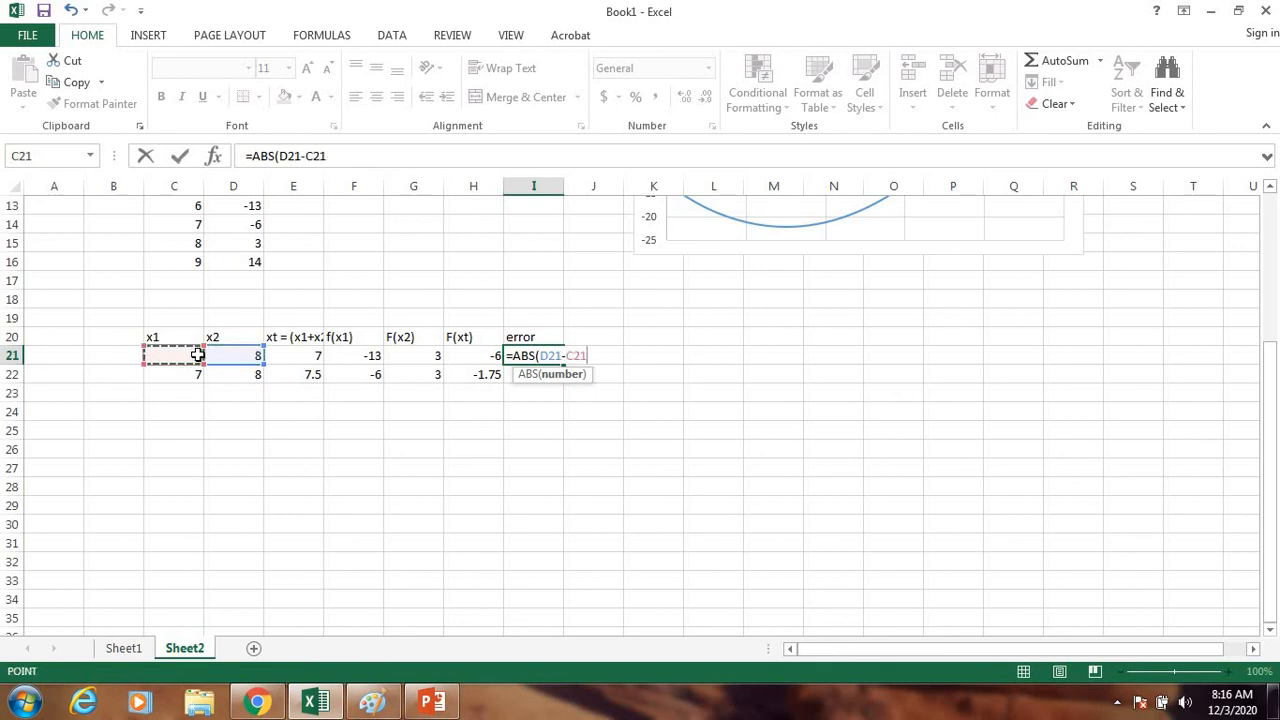
{"action": "type", "text": ")"}
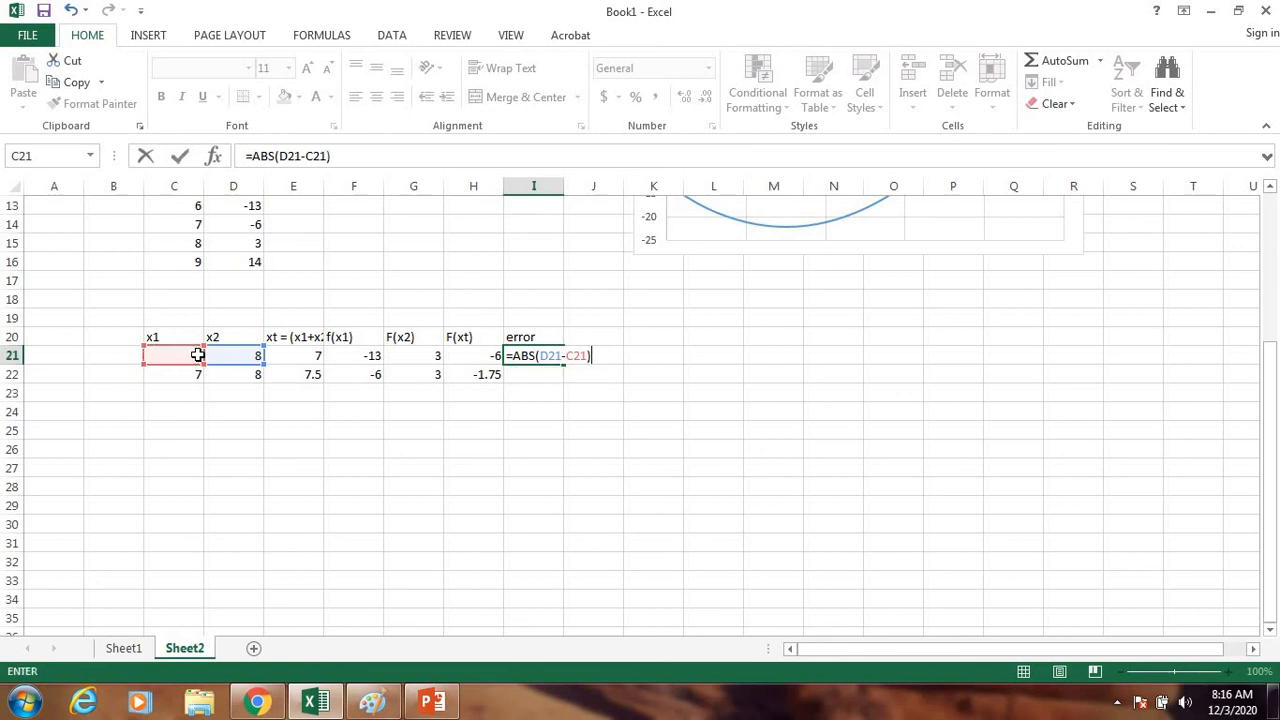
{"action": "type", "text": "/2"}
{"action": "key", "text": "Return"}
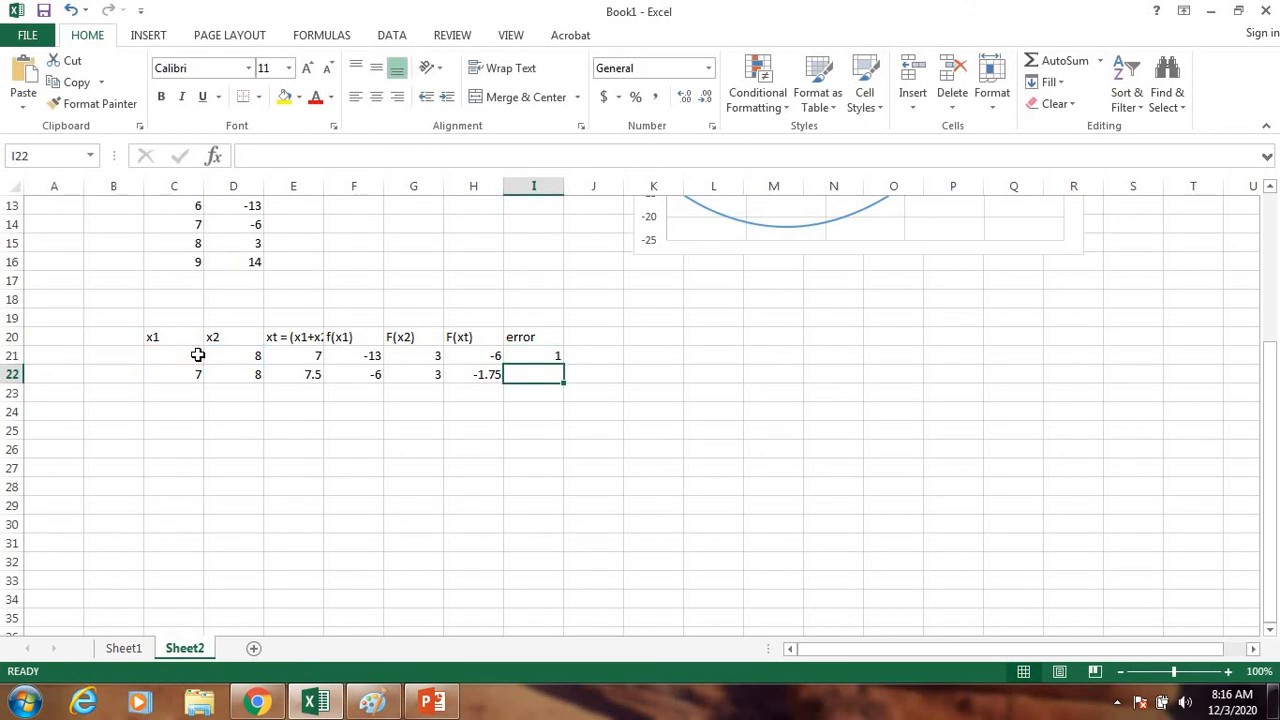
Fill the error formula down to I22, and extend the iteration formulas in C22:I22 down to row 32.
{"action": "left_click", "coordinate": [549, 358]}
{"action": "left_click_drag", "start_coordinate": [564, 365], "coordinate": [566, 381]}
{"action": "left_click", "coordinate": [614, 379]}
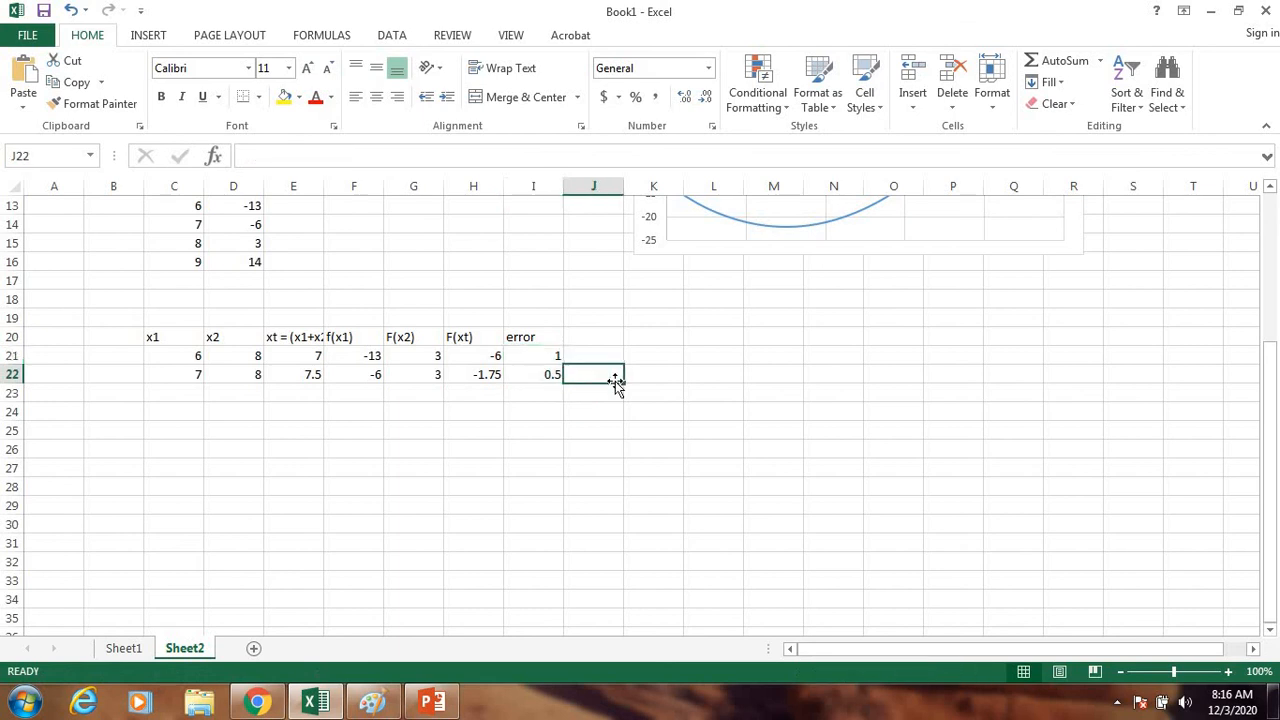
{"action": "left_click_drag", "start_coordinate": [200, 377], "coordinate": [565, 570]}
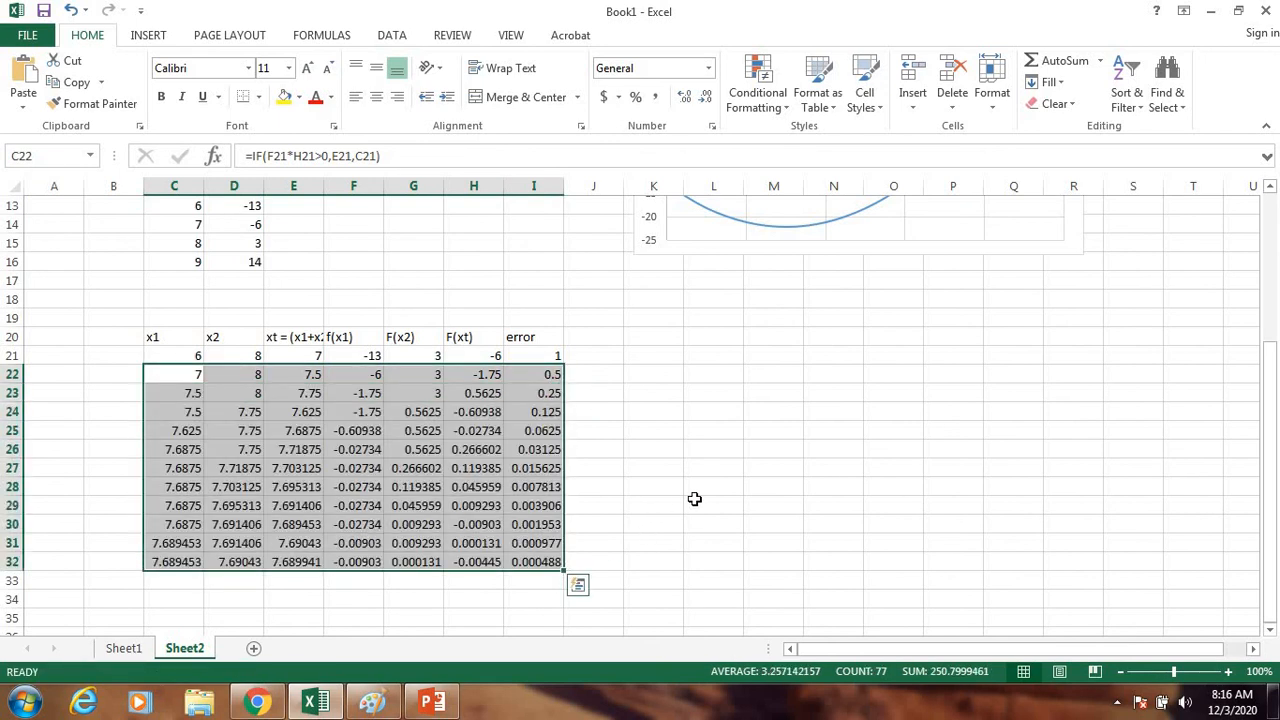
{"action": "scroll", "coordinate": [681, 456], "scroll_direction": "down", "scroll_amount": 1}
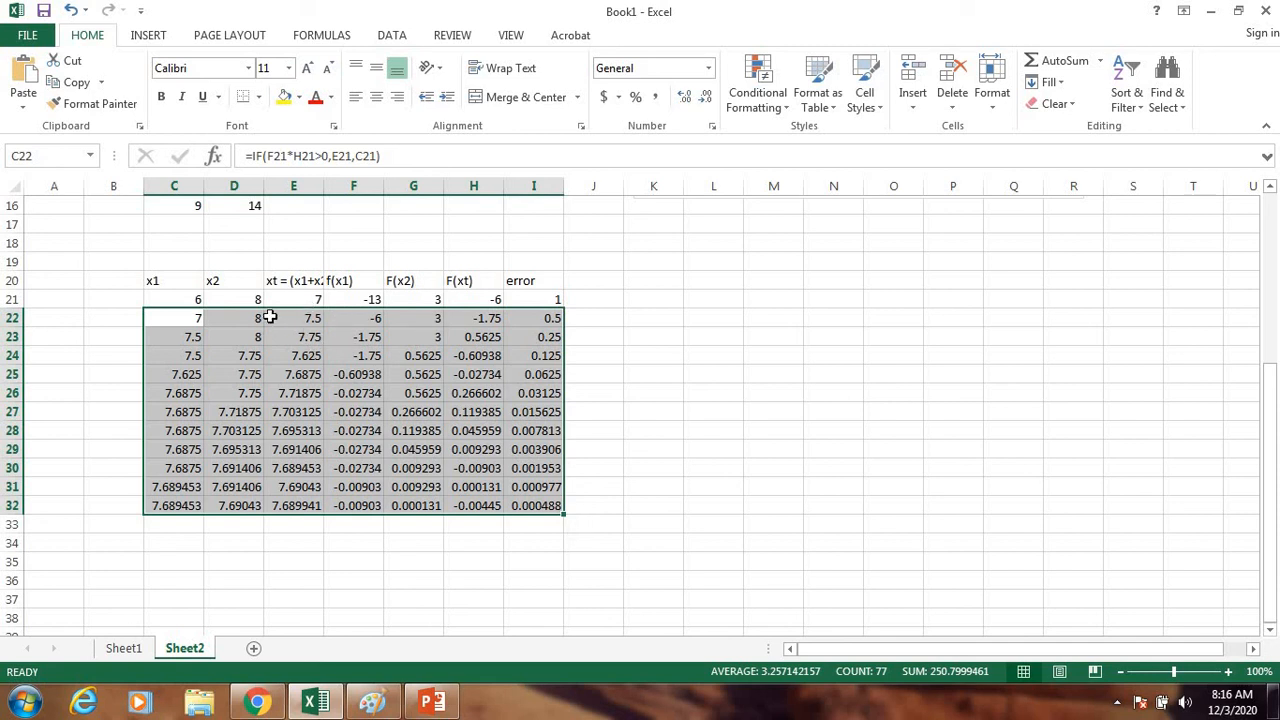
Highlight the xt midpoint values in E21:E32 with a yellow fill.
{"action": "left_click_drag", "start_coordinate": [291, 305], "coordinate": [297, 518]}
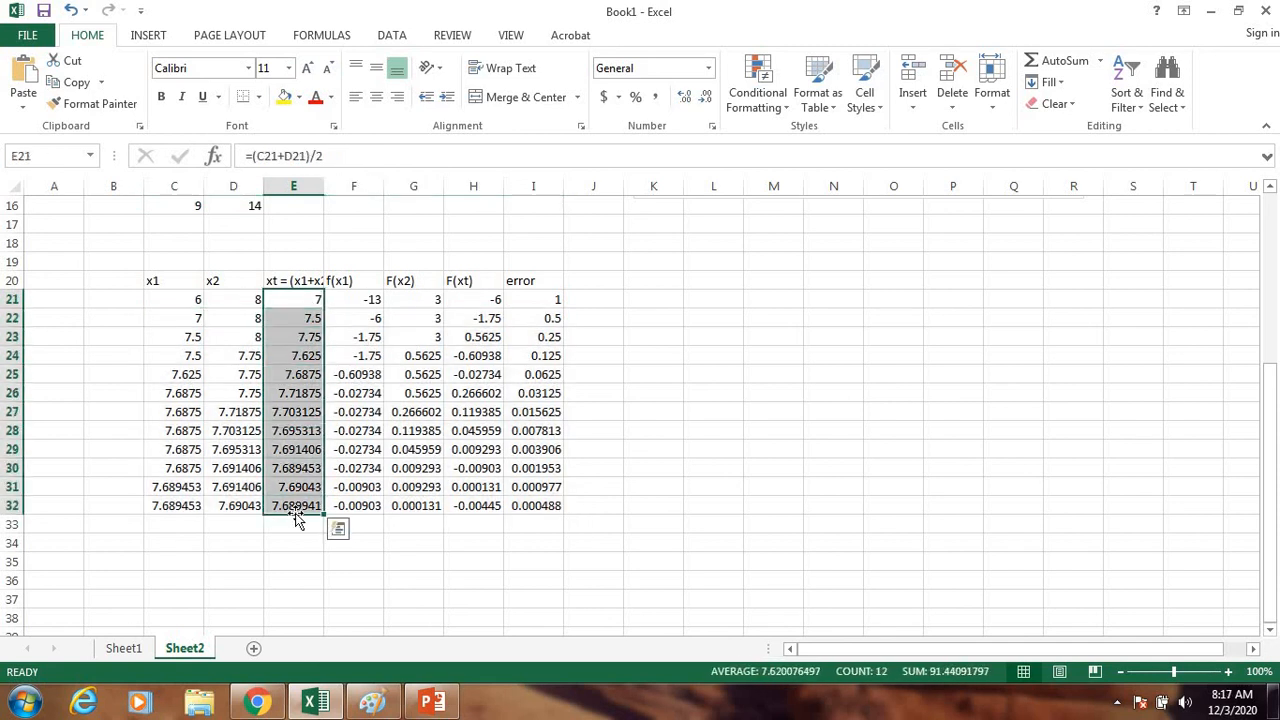
{"action": "left_click", "coordinate": [284, 96]}
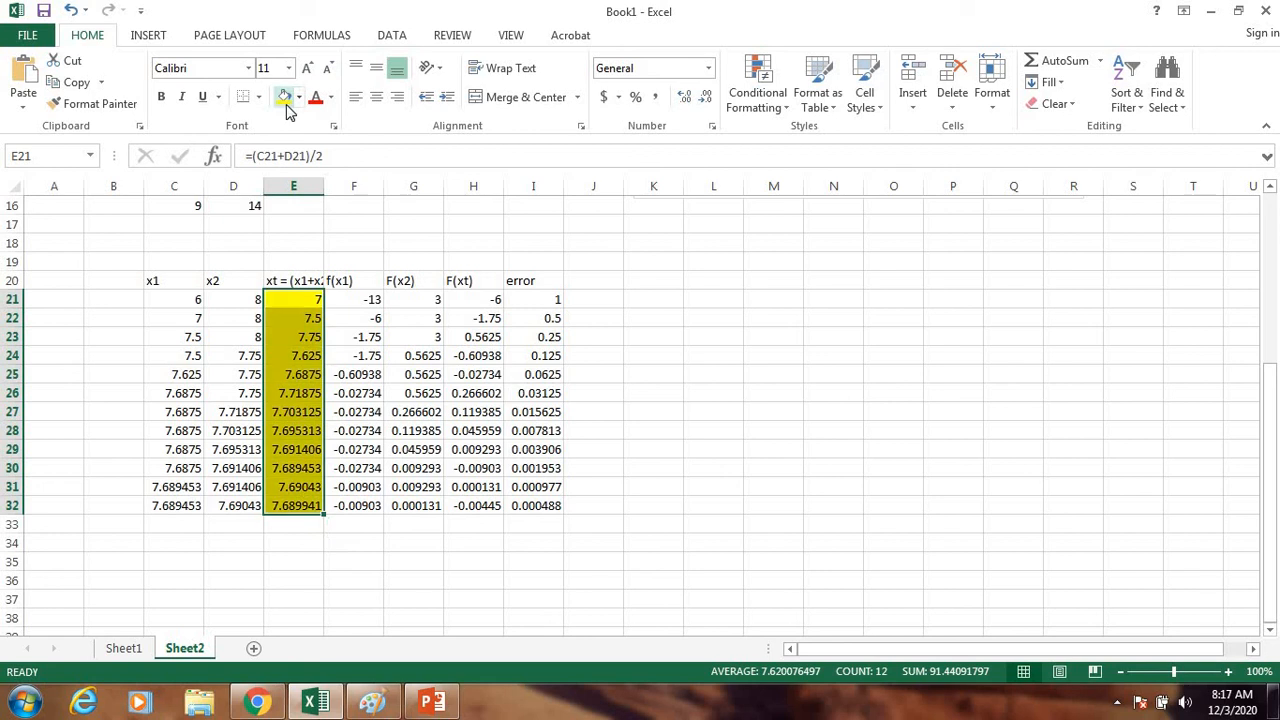
{"action": "left_click", "coordinate": [594, 355]}
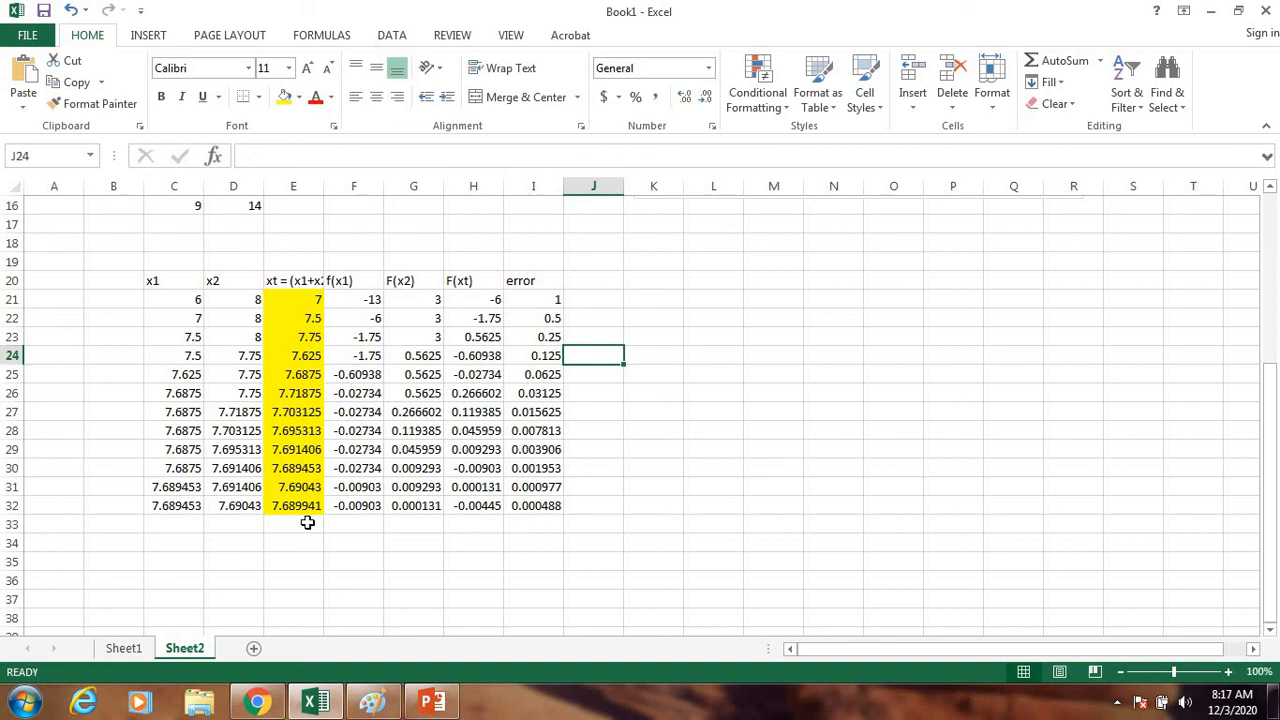
{"action": "left_click", "coordinate": [608, 396]}
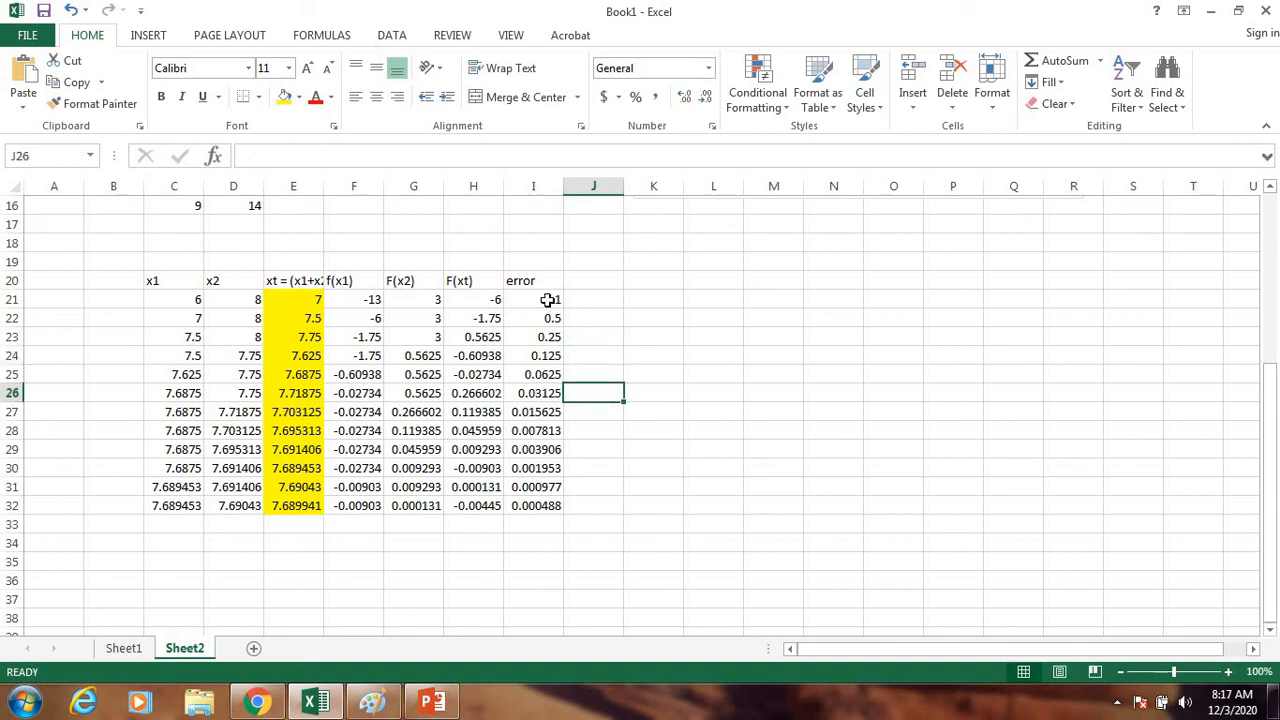
{"action": "left_click_drag", "start_coordinate": [550, 300], "coordinate": [545, 490]}
{"action": "left_click", "coordinate": [616, 487]}
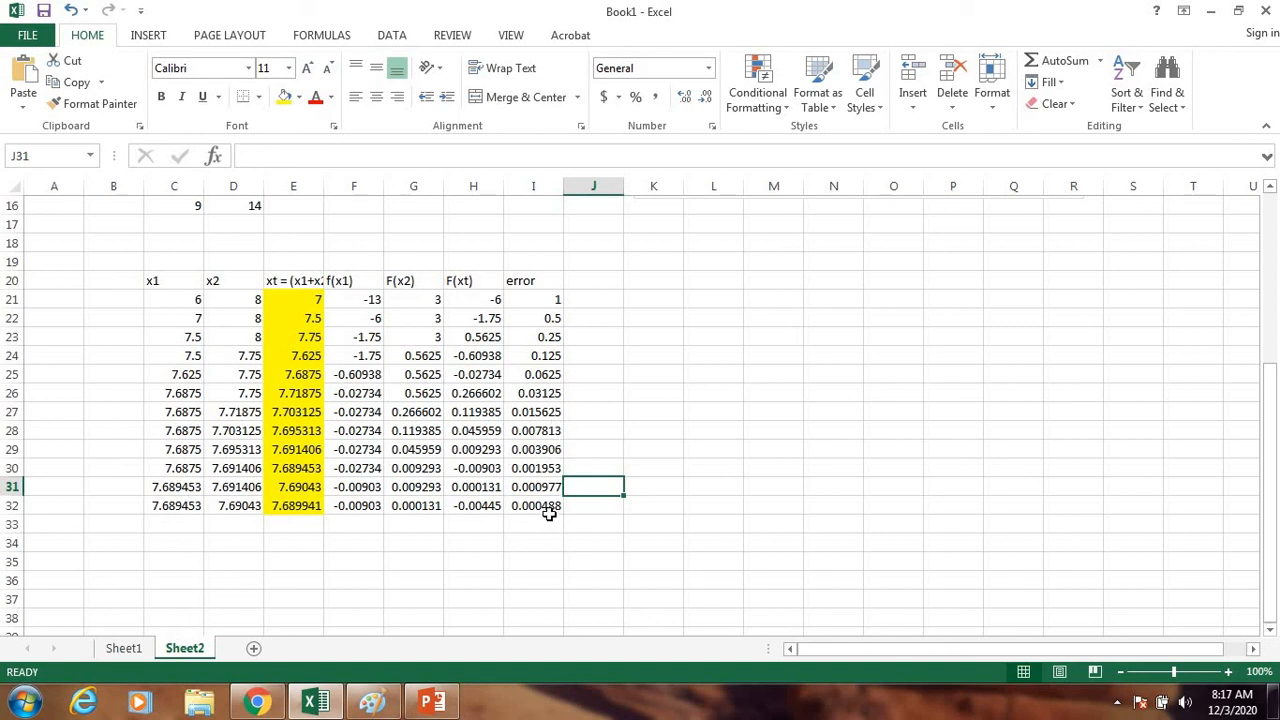
{"action": "left_click", "coordinate": [629, 460]}
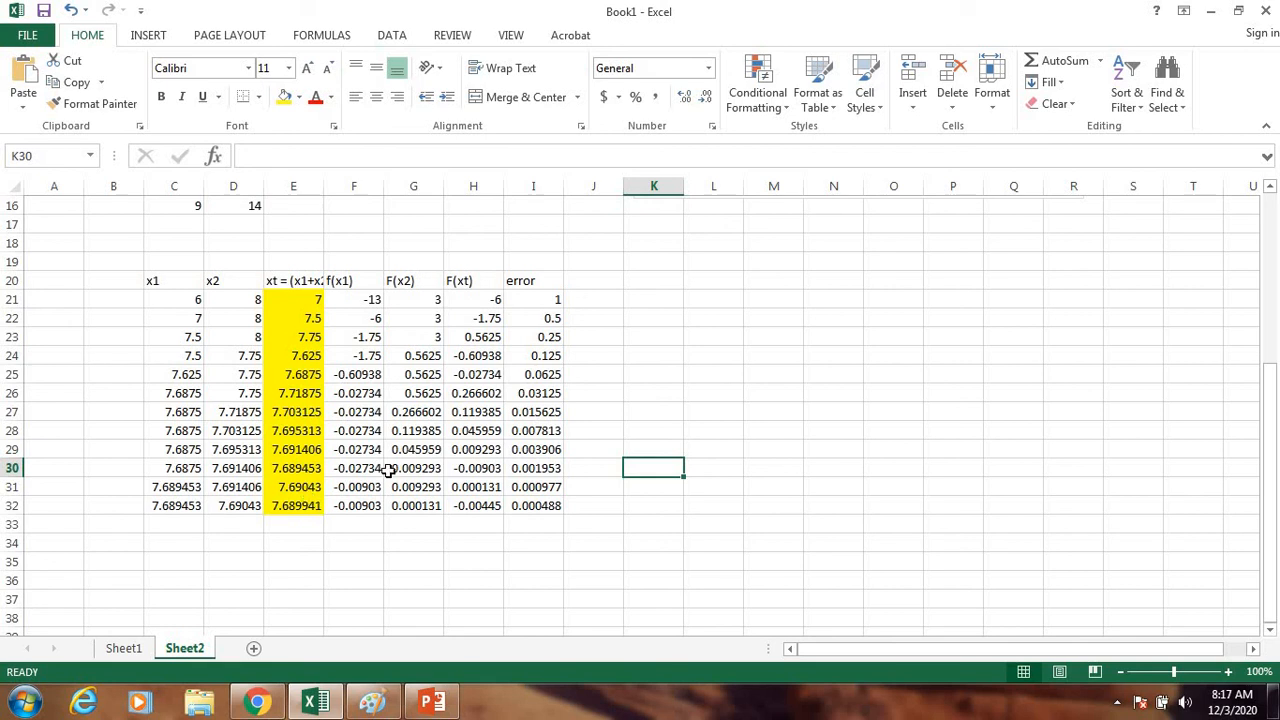
Enter the note "batas error adalah 0.001" in F18 and the column header "batas" in J20.
{"action": "left_click", "coordinate": [597, 283]}
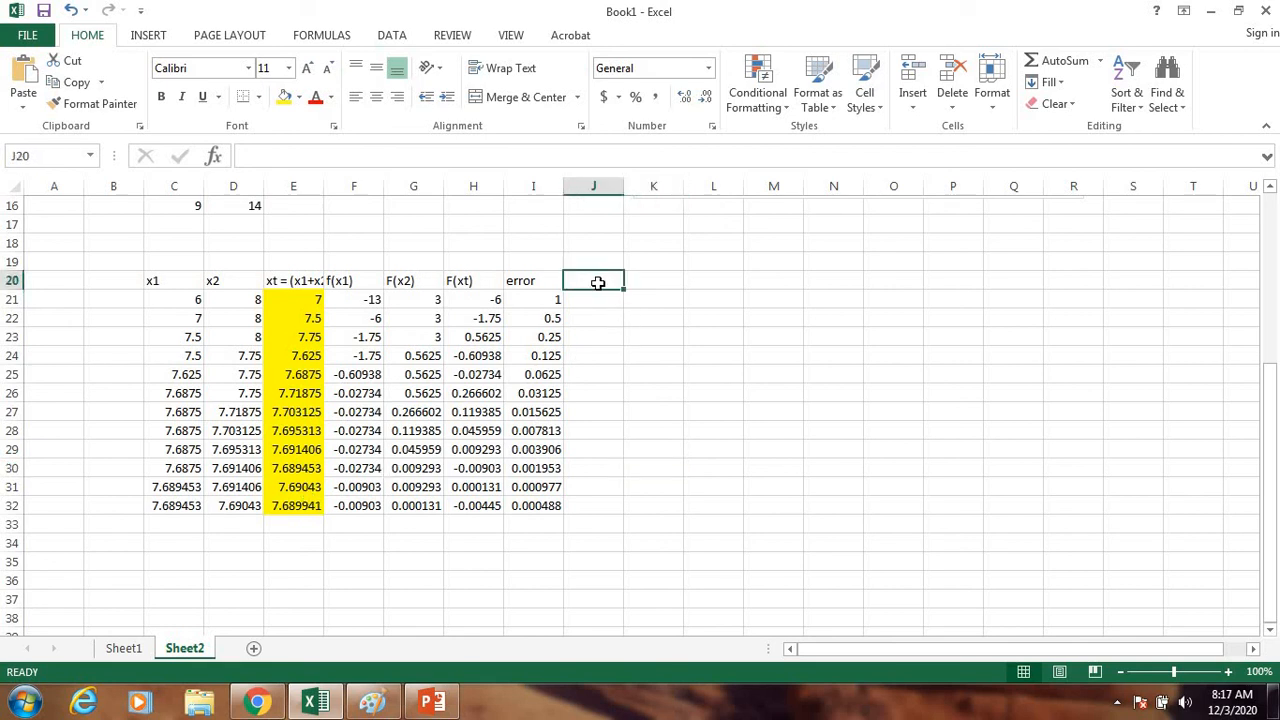
{"action": "left_click", "coordinate": [365, 242]}
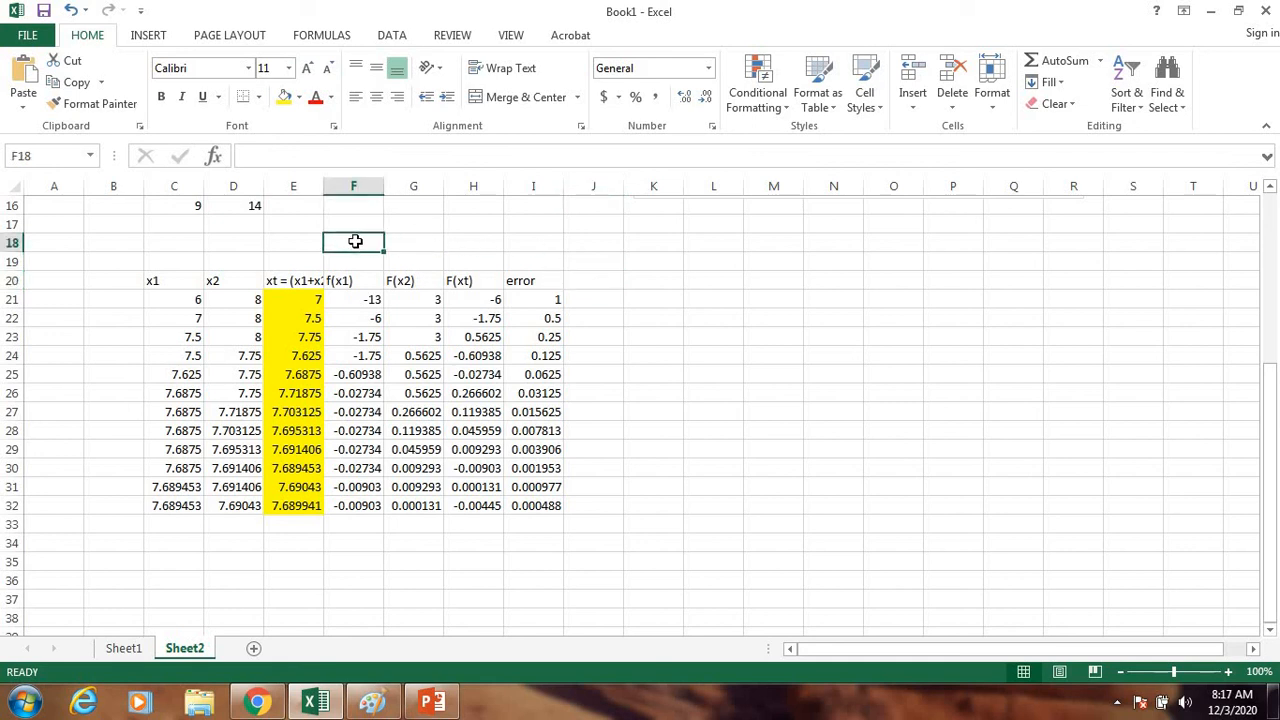
{"action": "type", "text": "batas e"}
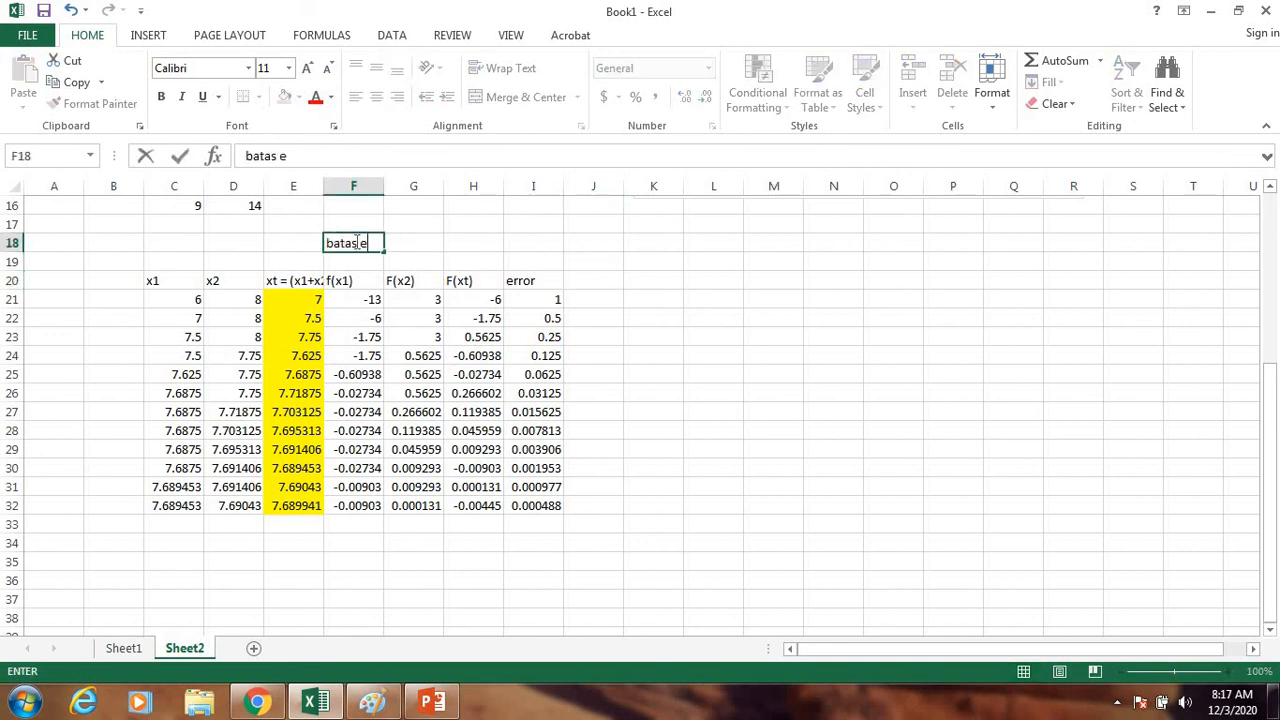
{"action": "type", "text": "rror adala"}
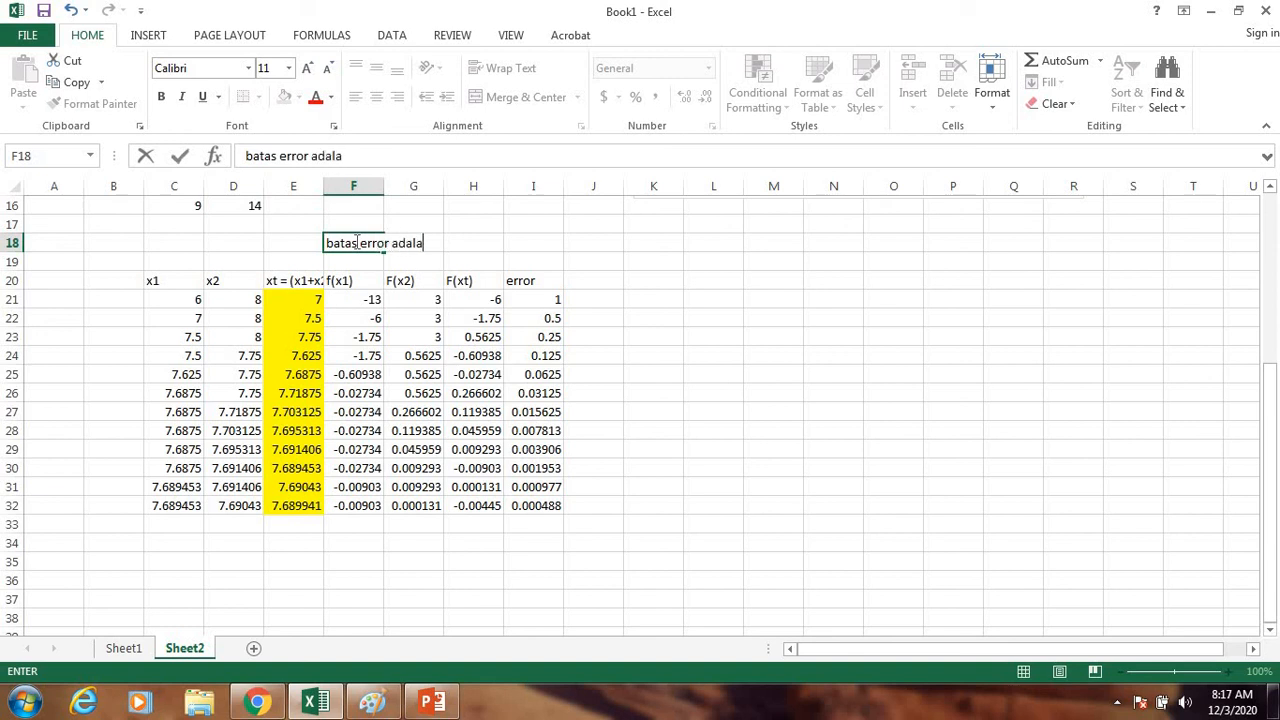
{"action": "type", "text": "h 0.001"}
{"action": "key", "text": "Return"}
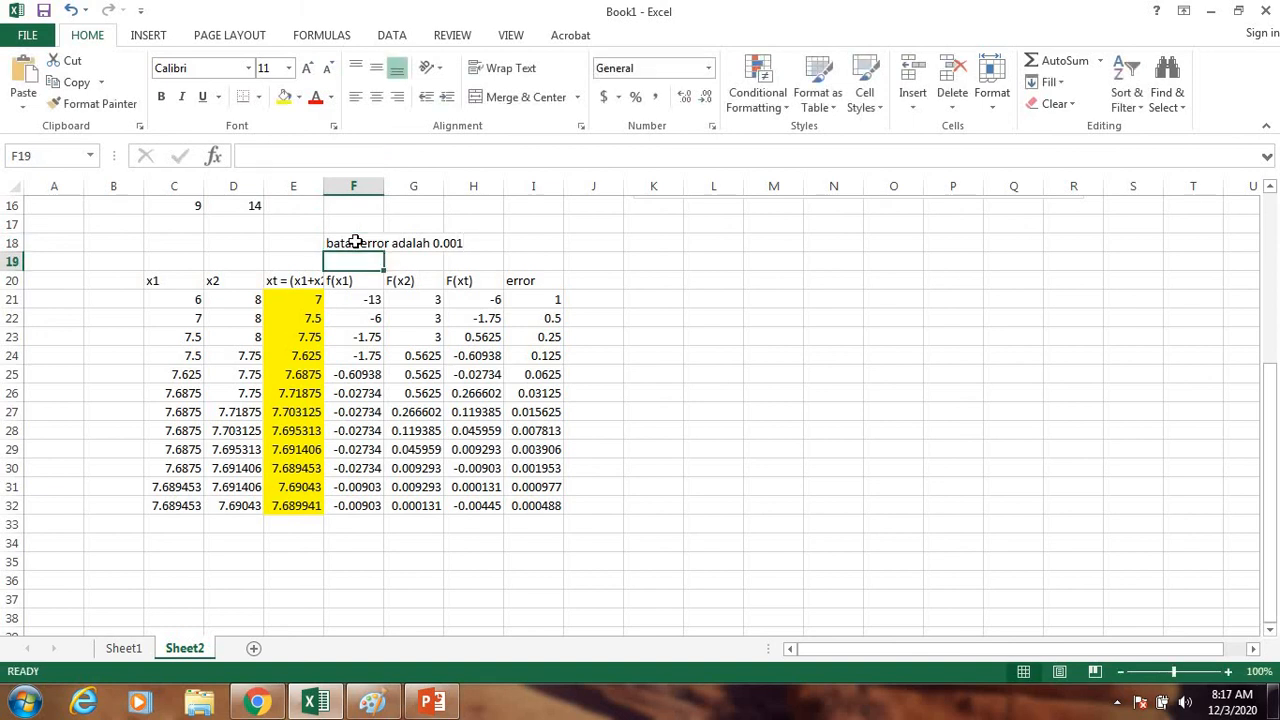
{"action": "left_click", "coordinate": [596, 282]}
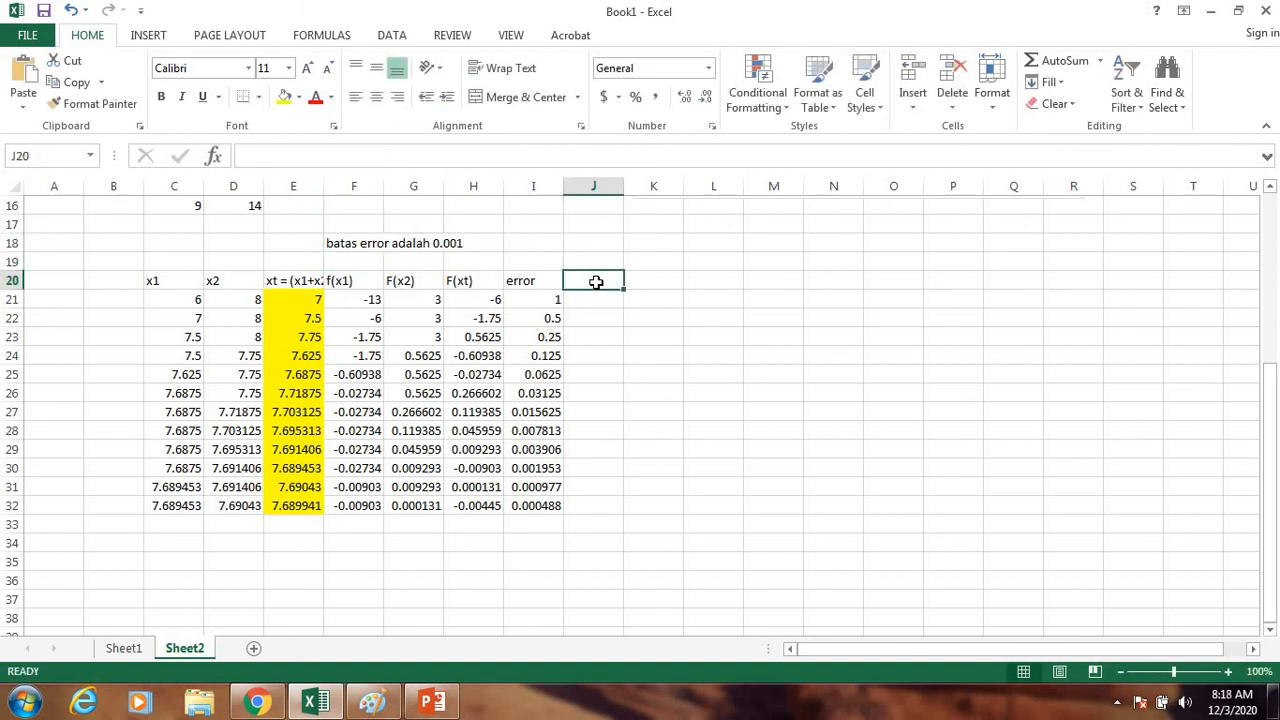
{"action": "type", "text": "batas"}
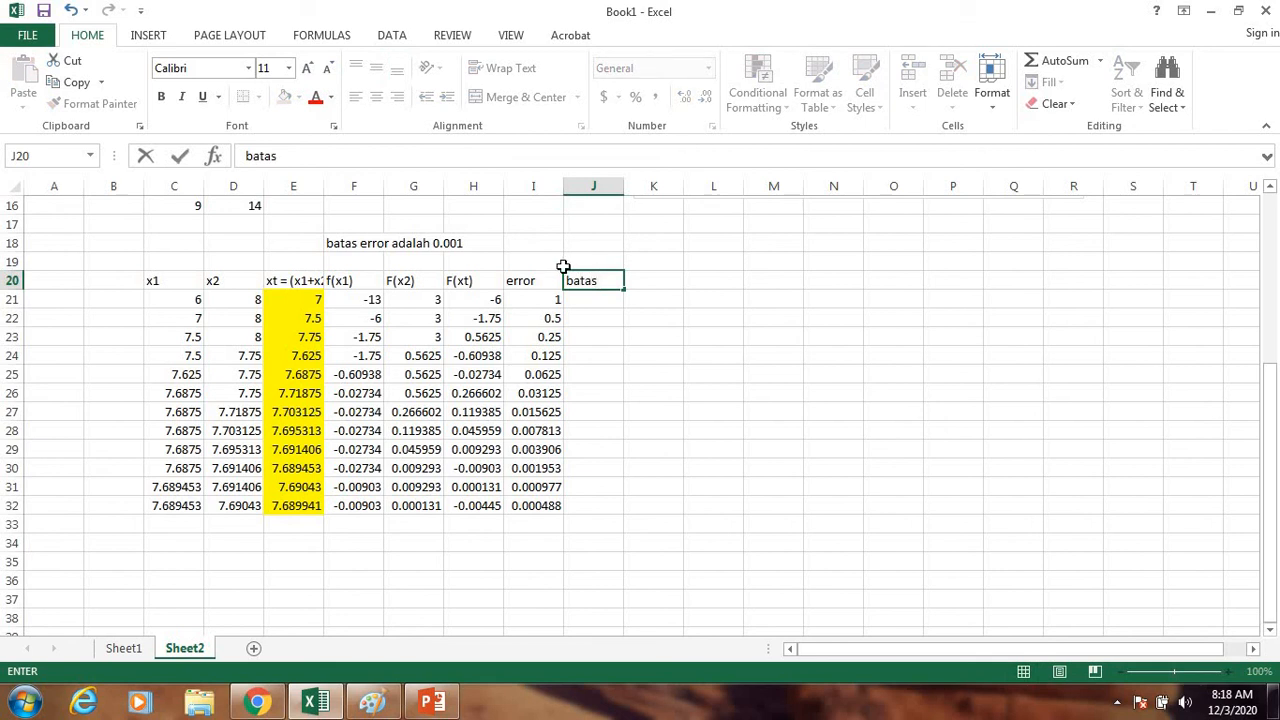
Begin an IF formula in J22 that tests whether the error in I22 is less than 0.001.
{"action": "left_click", "coordinate": [604, 318]}
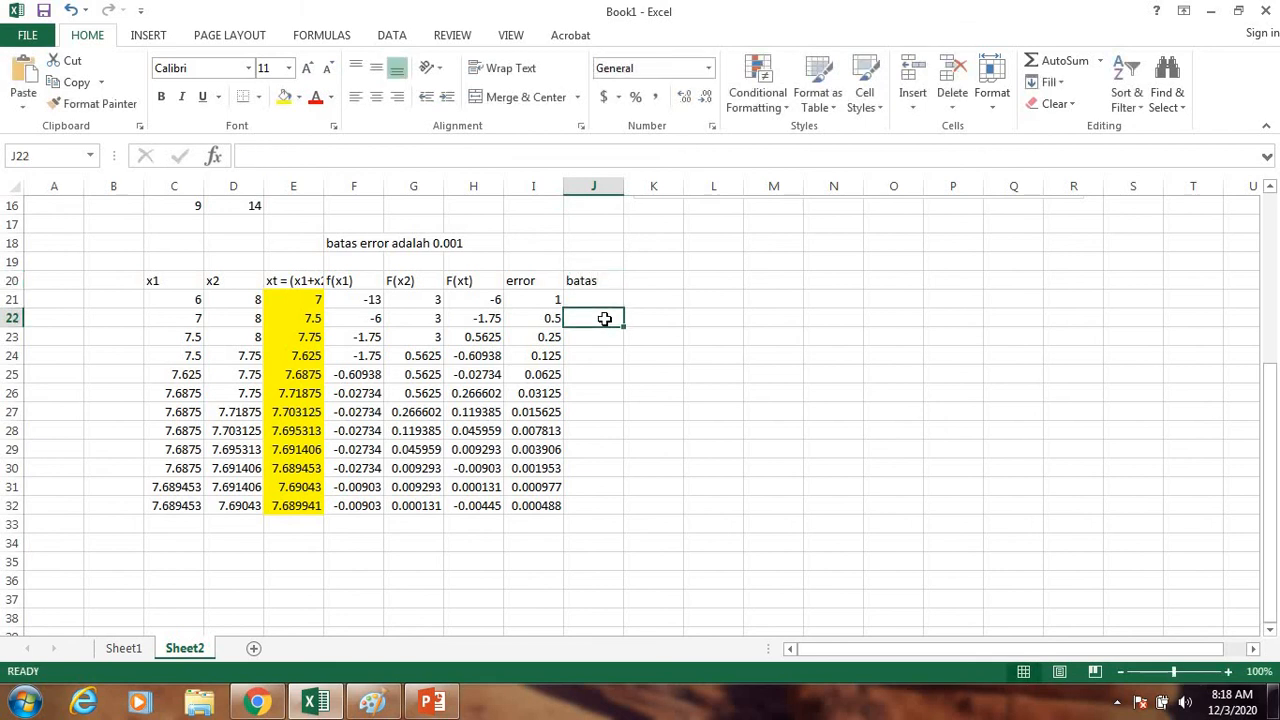
{"action": "type", "text": "="}
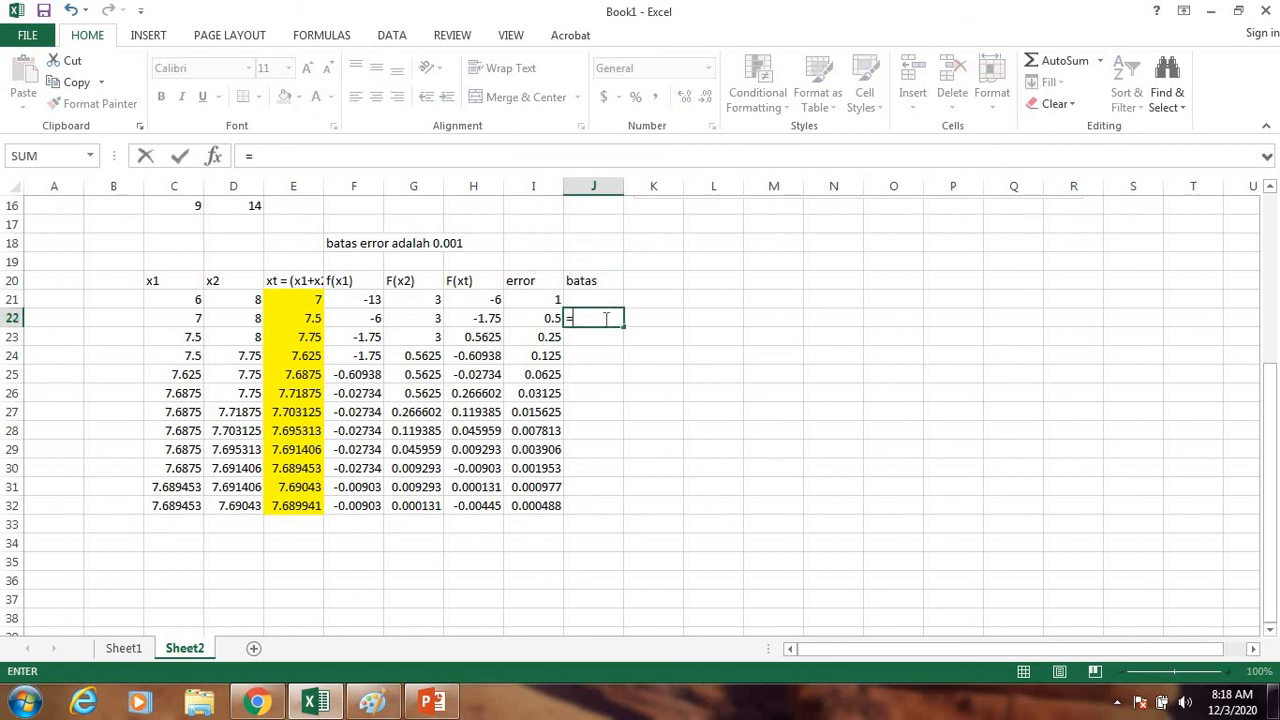
{"action": "type", "text": "id"}
{"action": "key", "text": "BackSpace"}
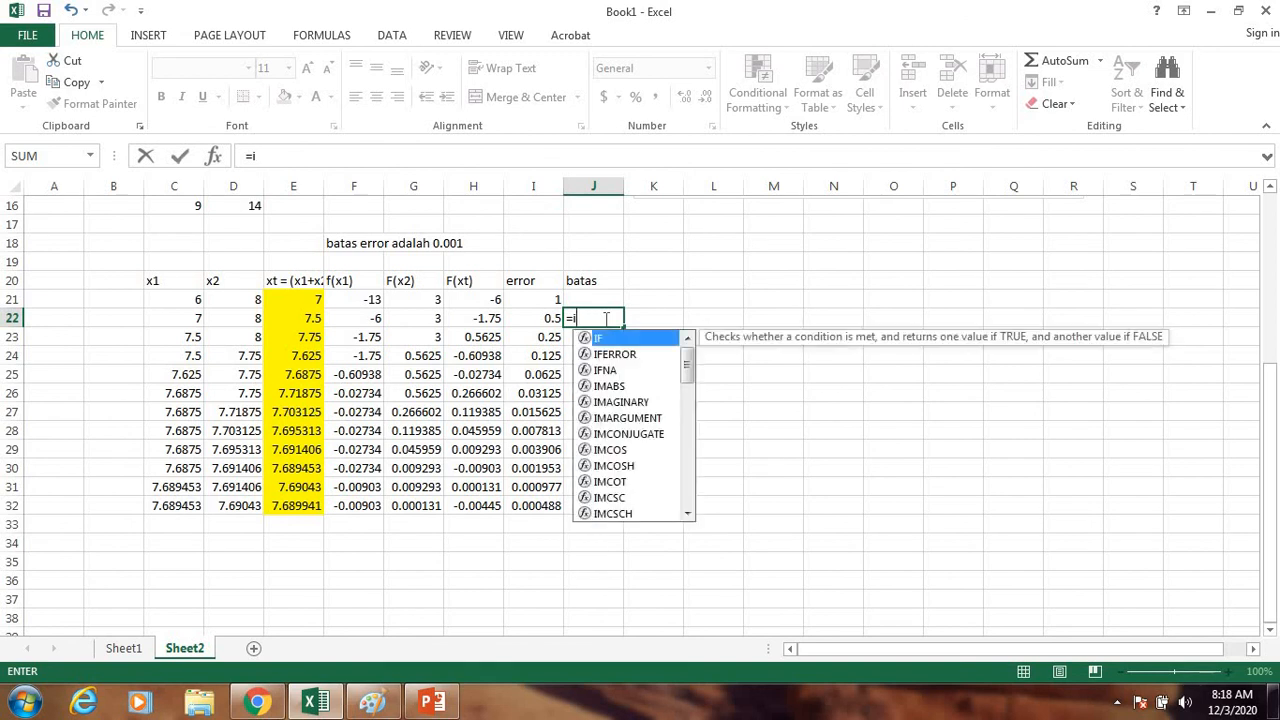
{"action": "type", "text": "f"}
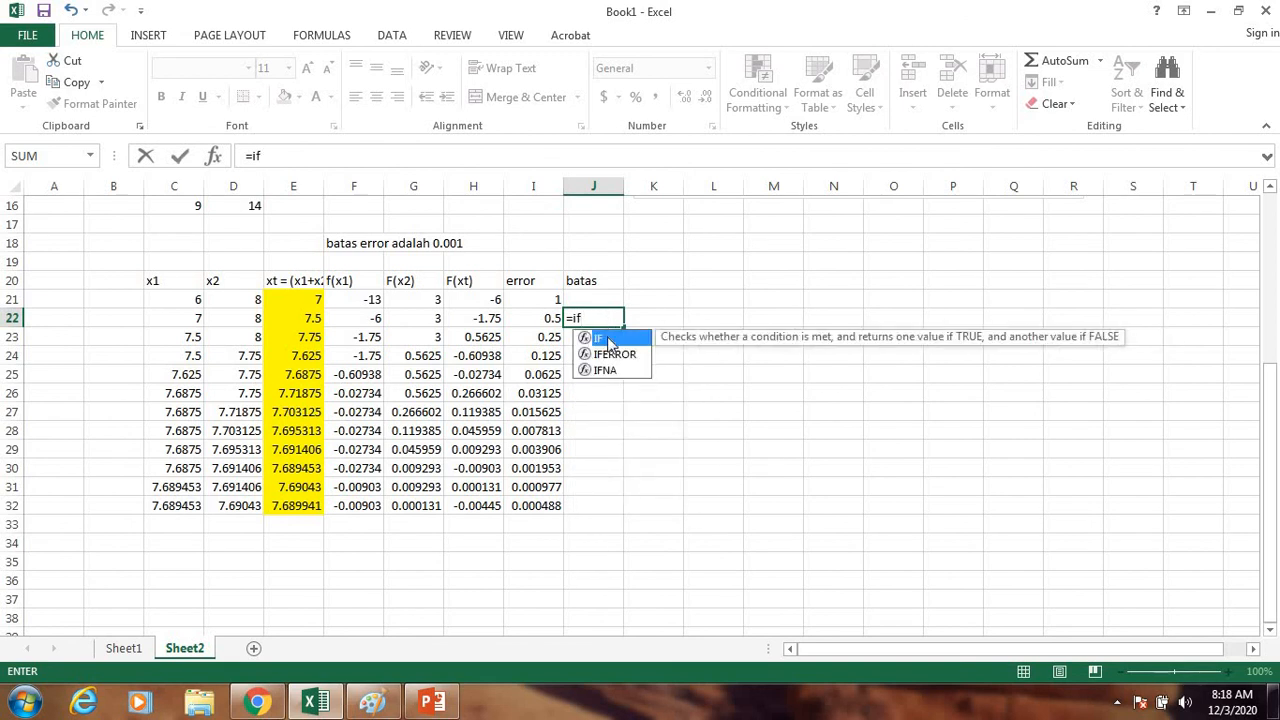
{"action": "double_click", "coordinate": [606, 339]}
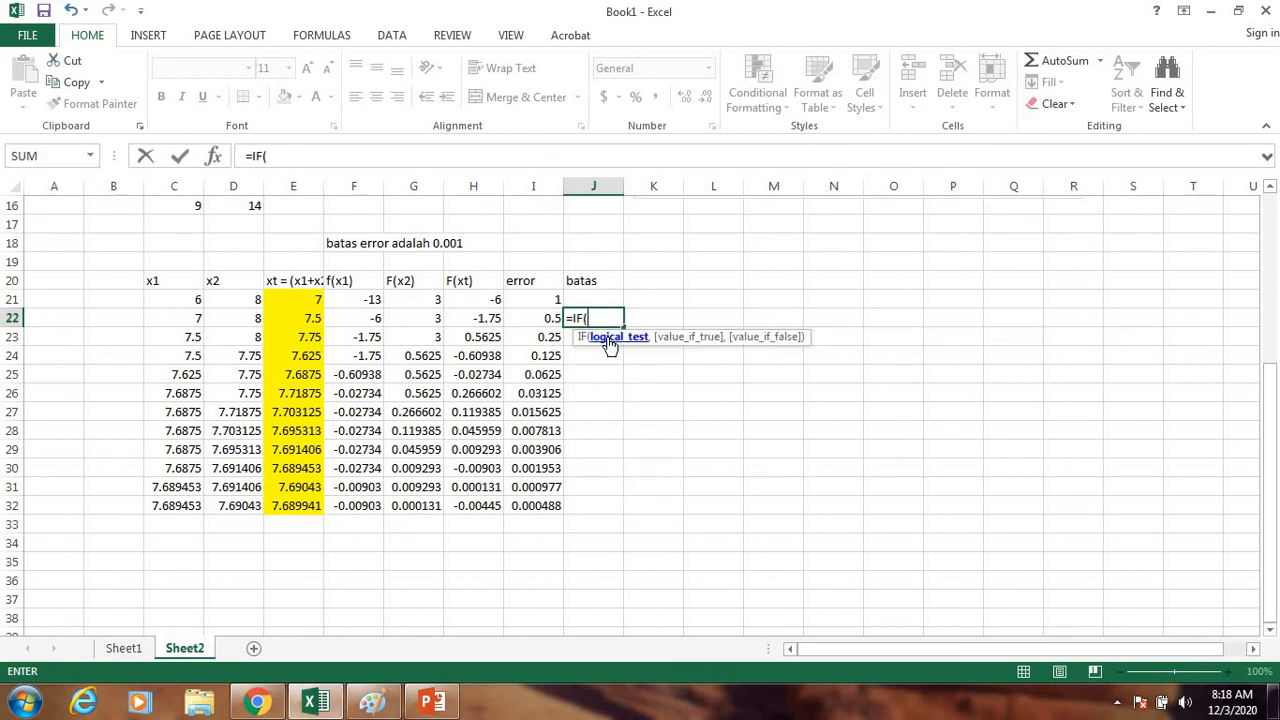
{"action": "left_click", "coordinate": [545, 319]}
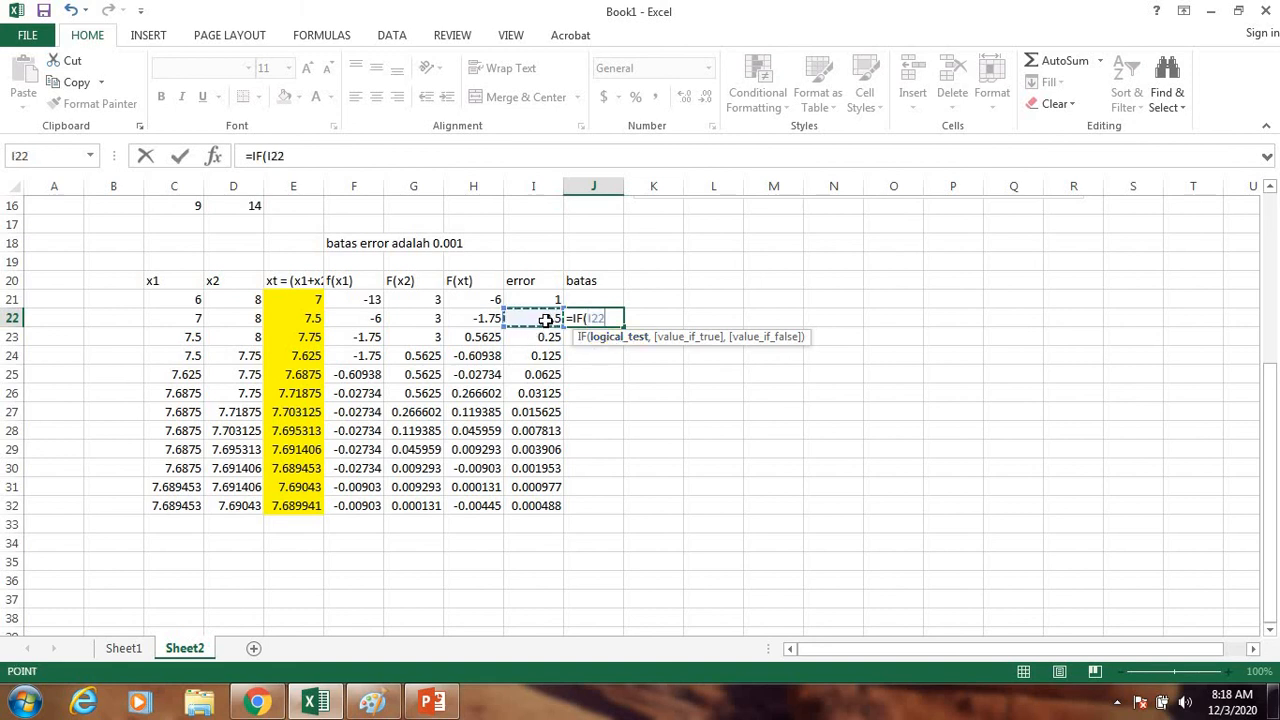
{"action": "type", "text": "<0.001"}
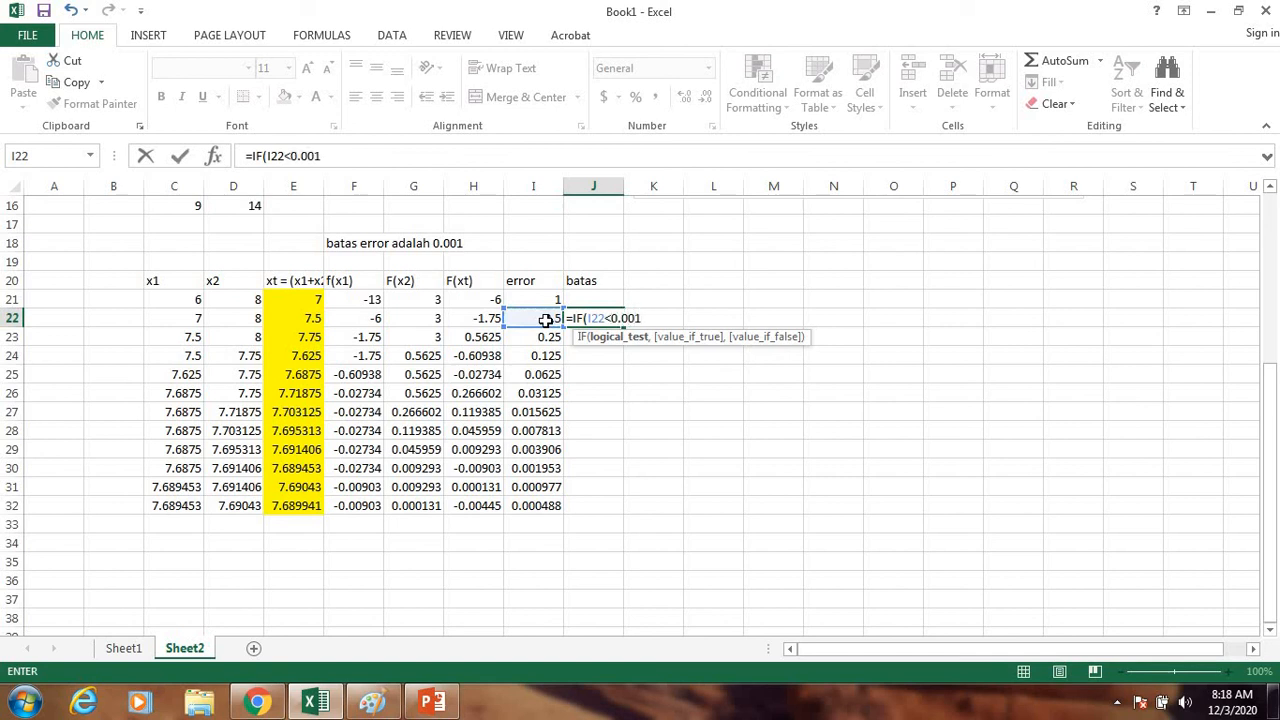
Add stop as the true result and lanjut as the false result of the IF formula in J22, and try to enter it.
{"action": "type", "text": ","}
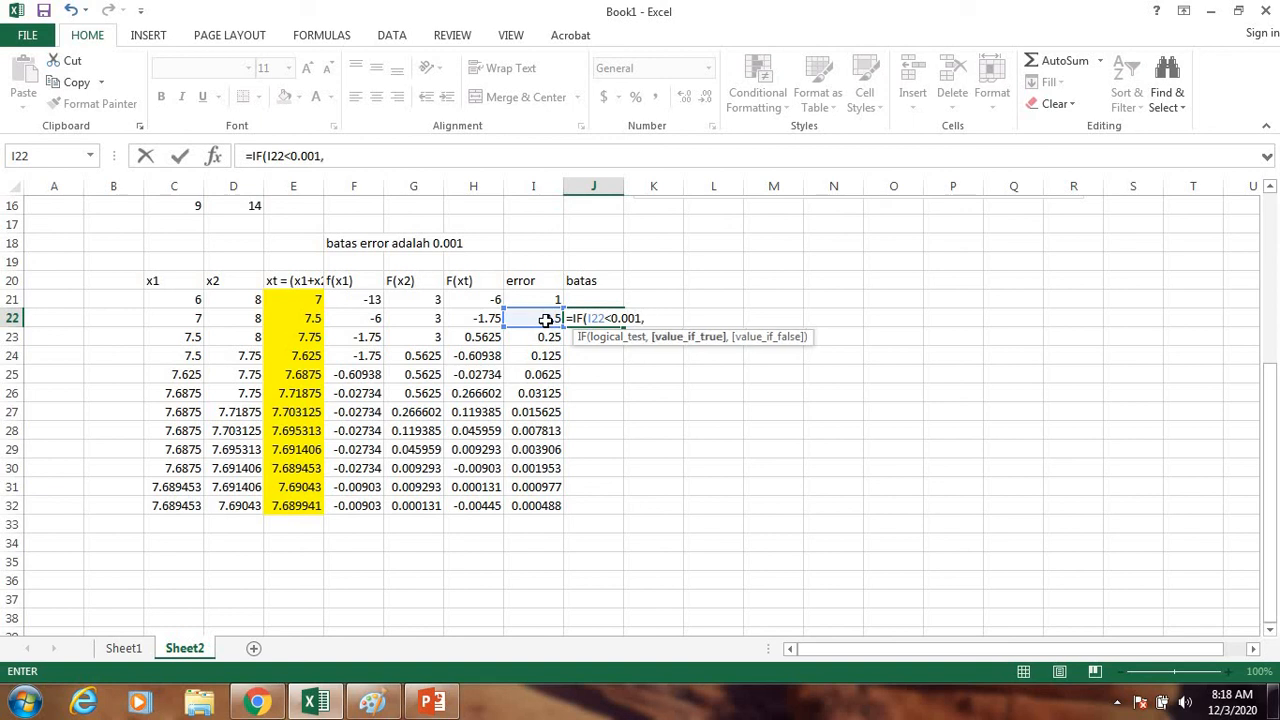
{"action": "type", "text": " st"}
{"action": "key", "text": "BackSpace"}
{"action": "key", "text": "BackSpace"}
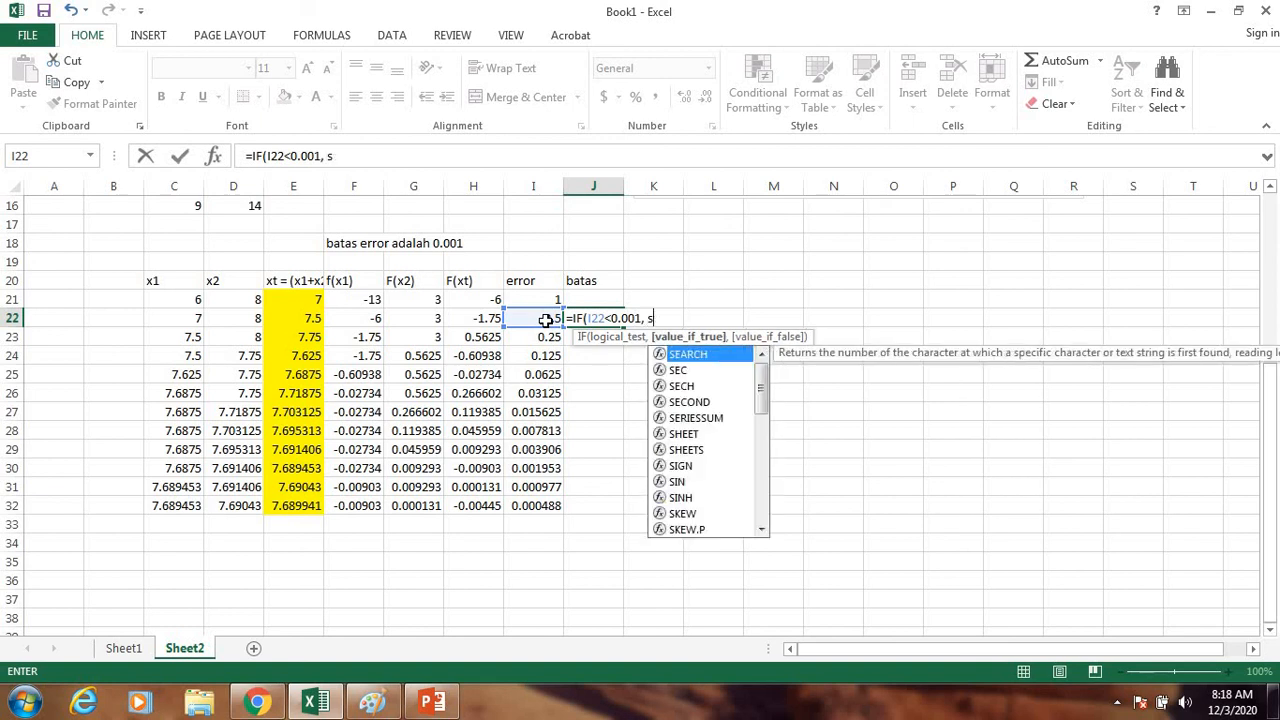
{"action": "type", "text": "\""}
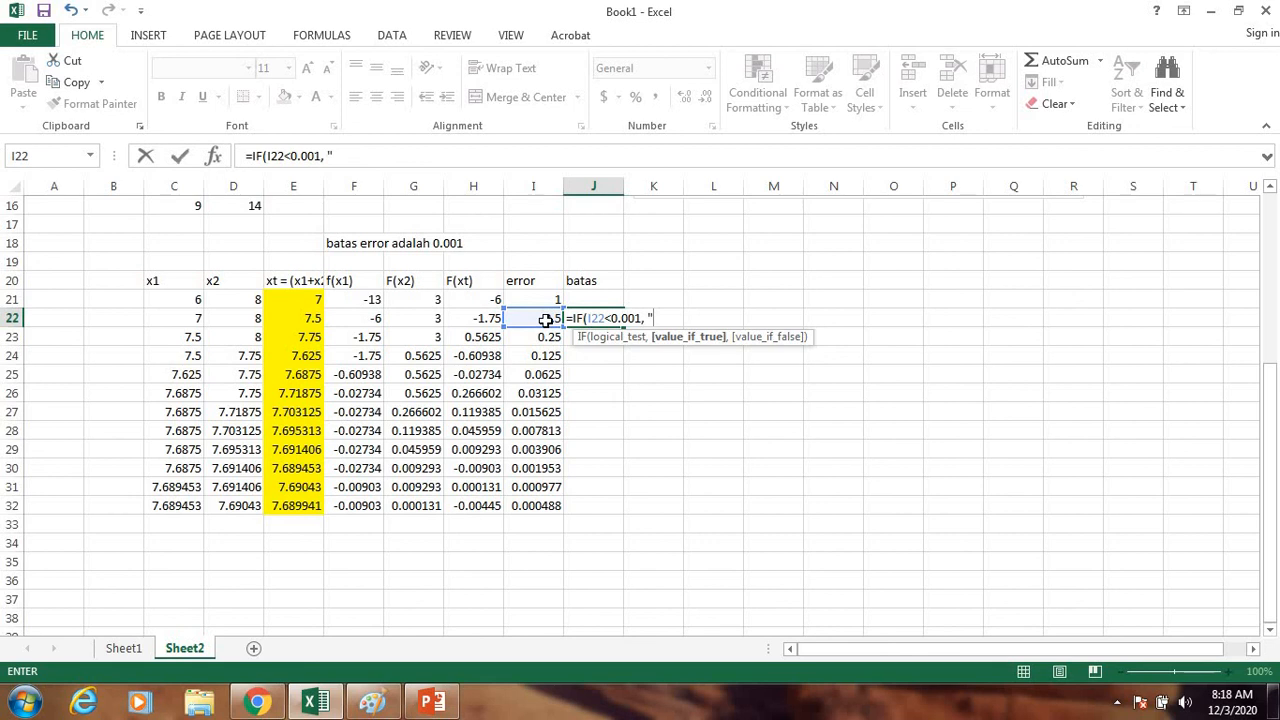
{"action": "type", "text": "stop"}
{"action": "type", "text": ",\"lanj"}
{"action": "type", "text": "ut"}
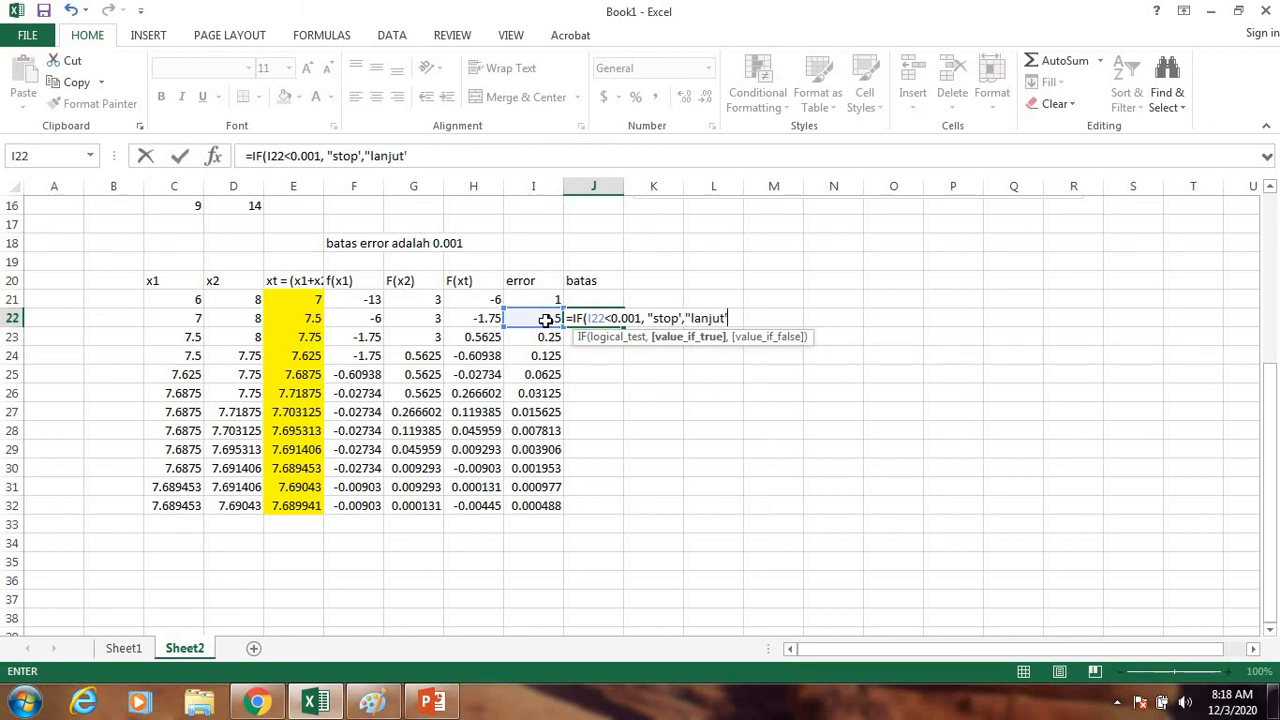
{"action": "type", "text": "')"}
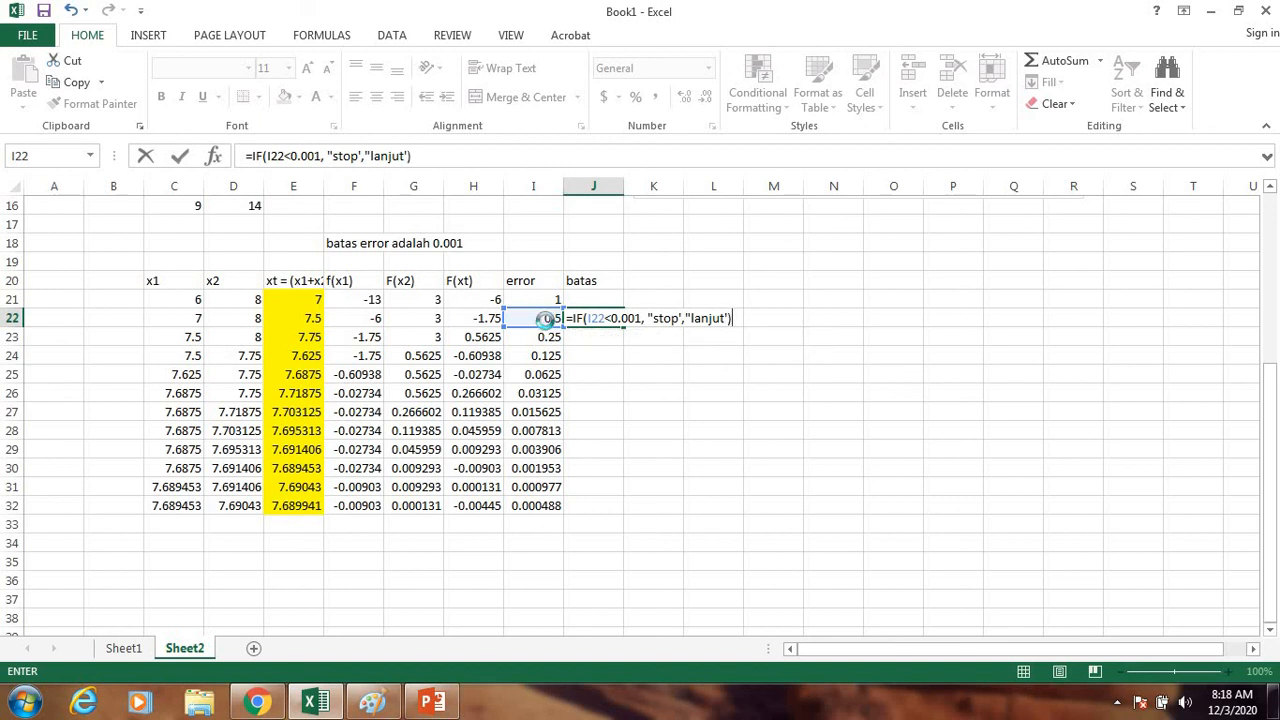
{"action": "key", "text": "Return"}
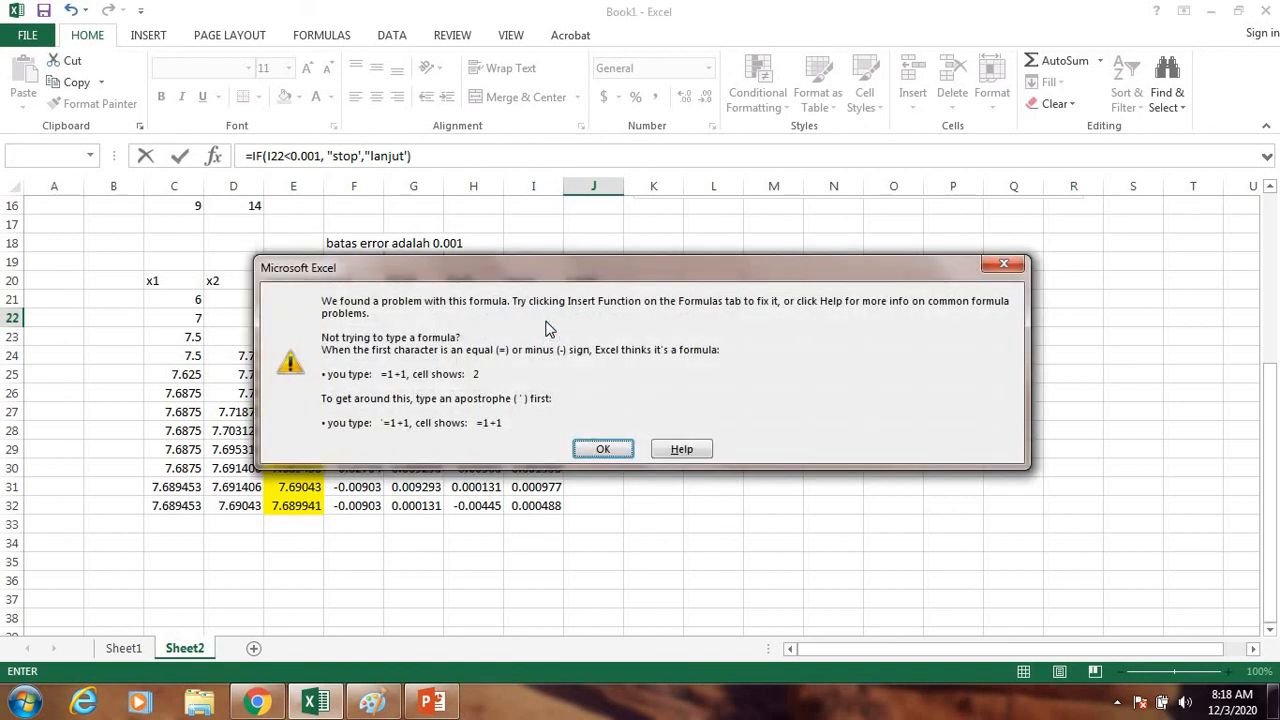
{"action": "left_click", "coordinate": [604, 449]}
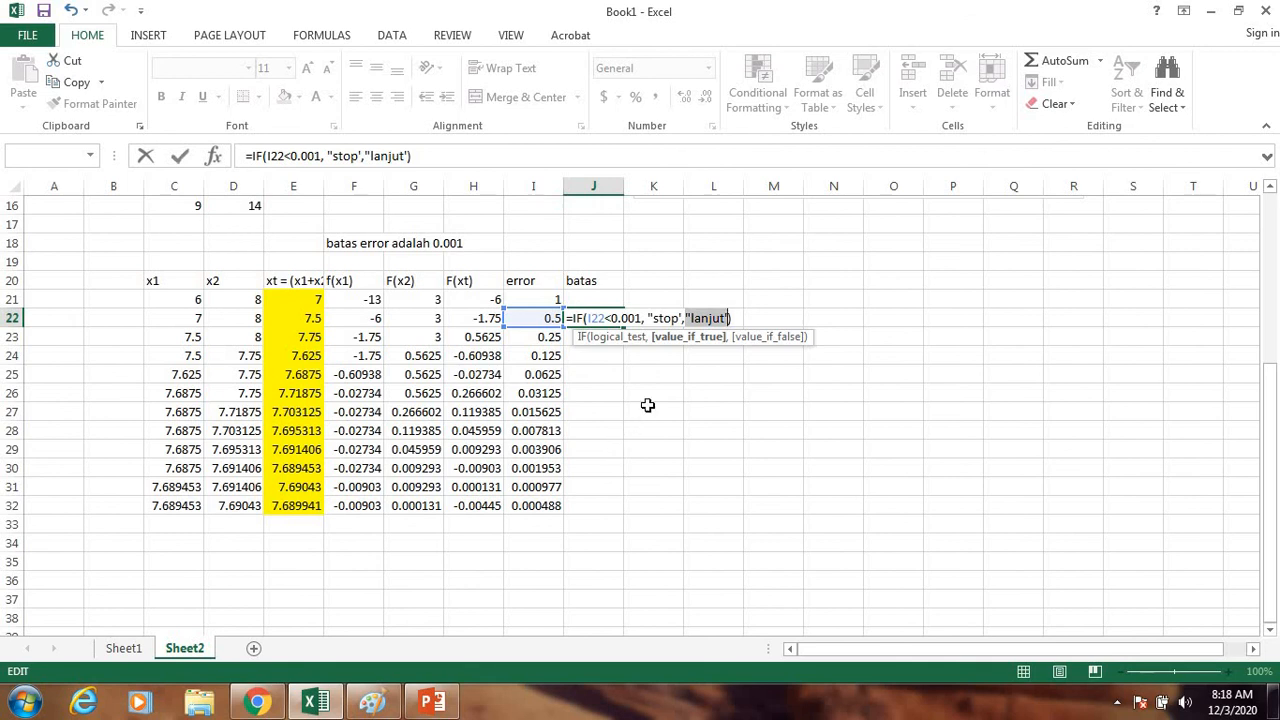
Correct the text arguments and their quotation marks so that J22 contains =IF(I22<0.001, "stop","Lanjut").
{"action": "left_click", "coordinate": [687, 377]}
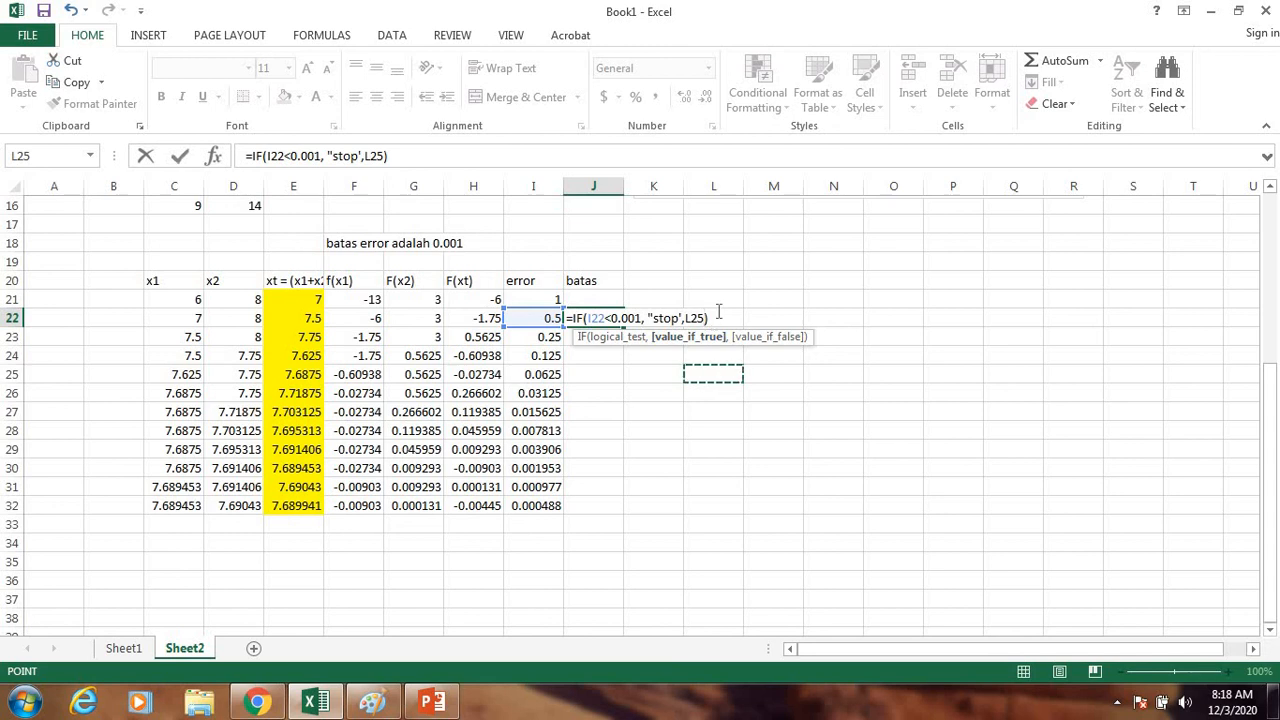
{"action": "key", "text": "BackSpace"}
{"action": "key", "text": "BackSpace"}
{"action": "type", "text": "anjut"}
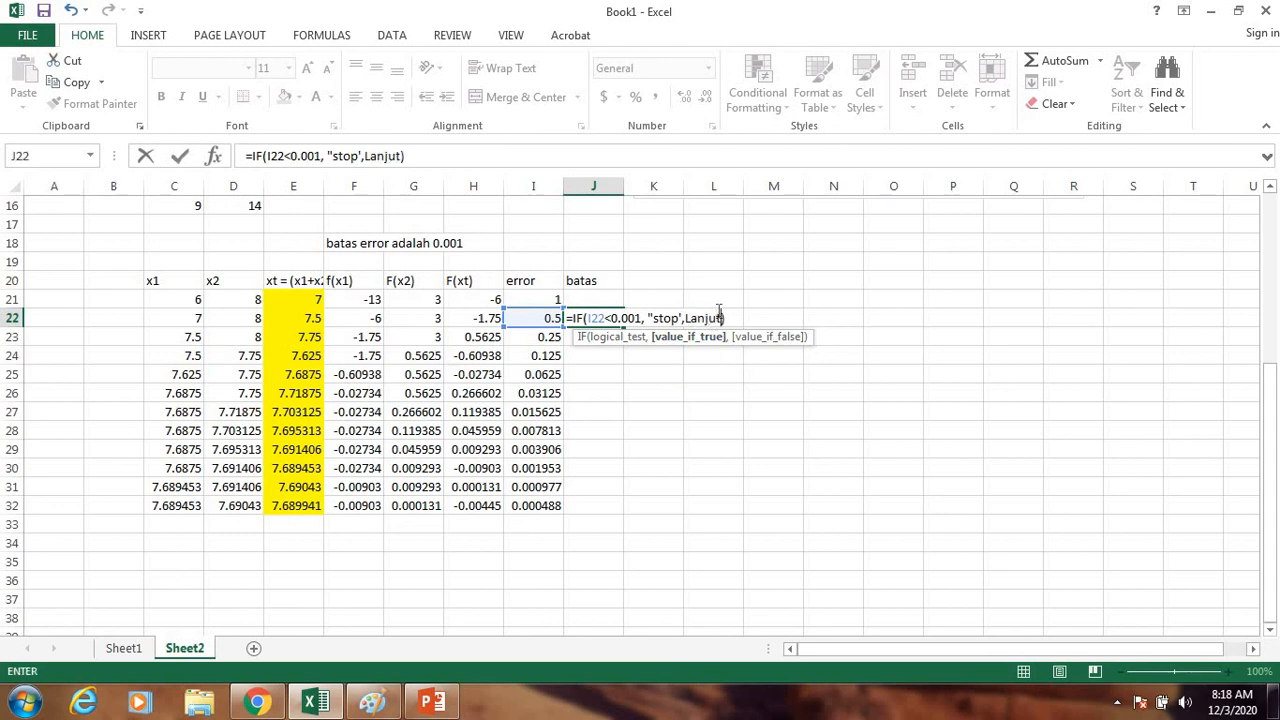
{"action": "type", "text": "\""}
{"action": "left_click", "coordinate": [680, 318]}
{"action": "key", "text": "Delete"}
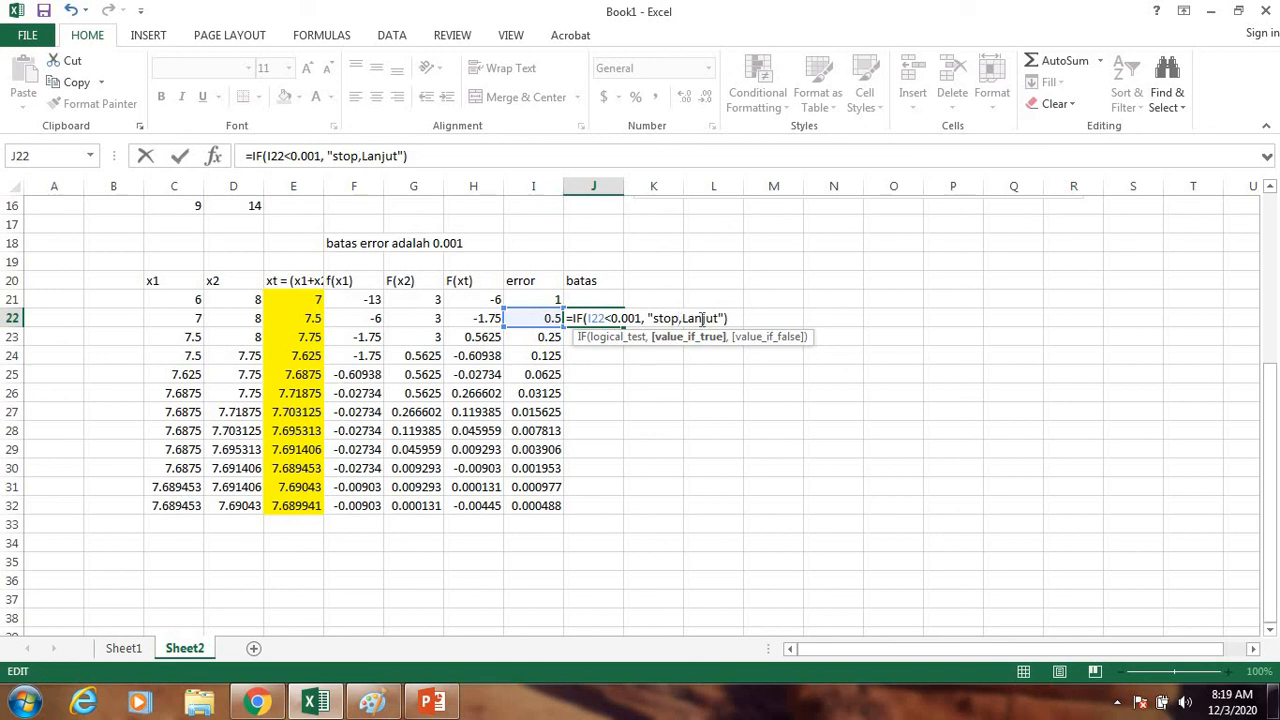
{"action": "type", "text": "\""}
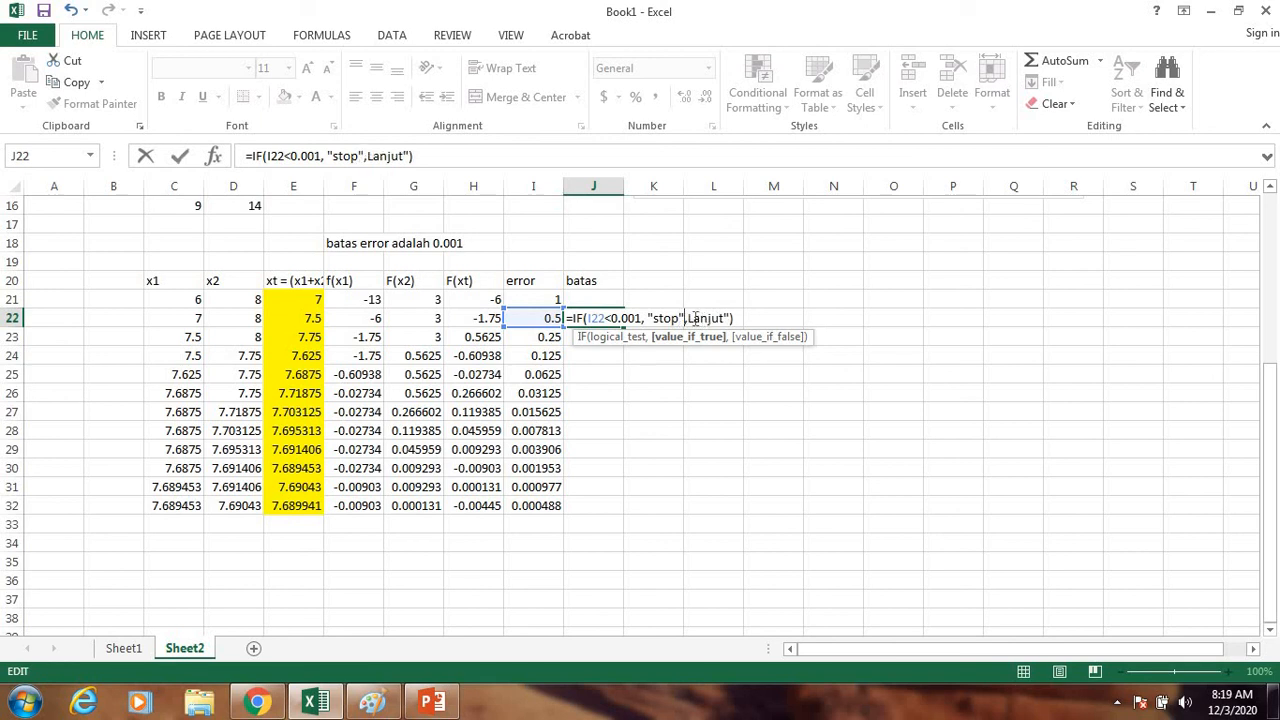
{"action": "left_click", "coordinate": [690, 318]}
{"action": "type", "text": "\""}
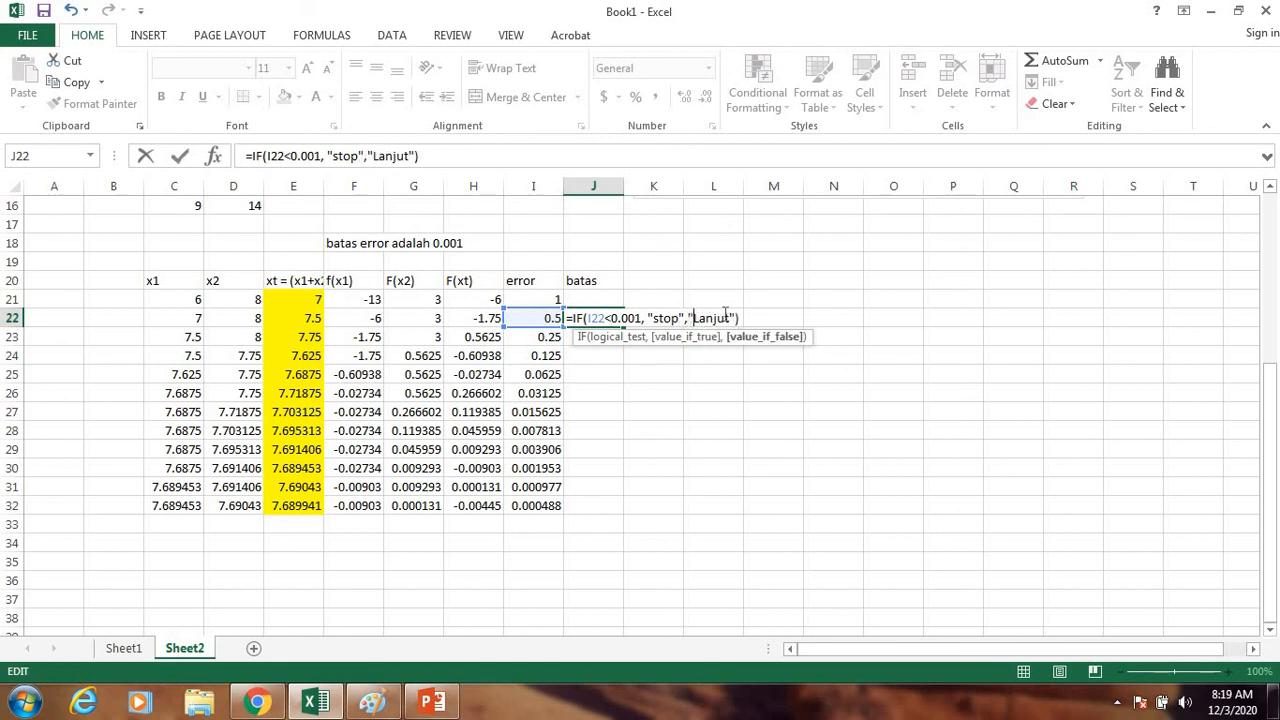
{"action": "key", "text": "Return"}
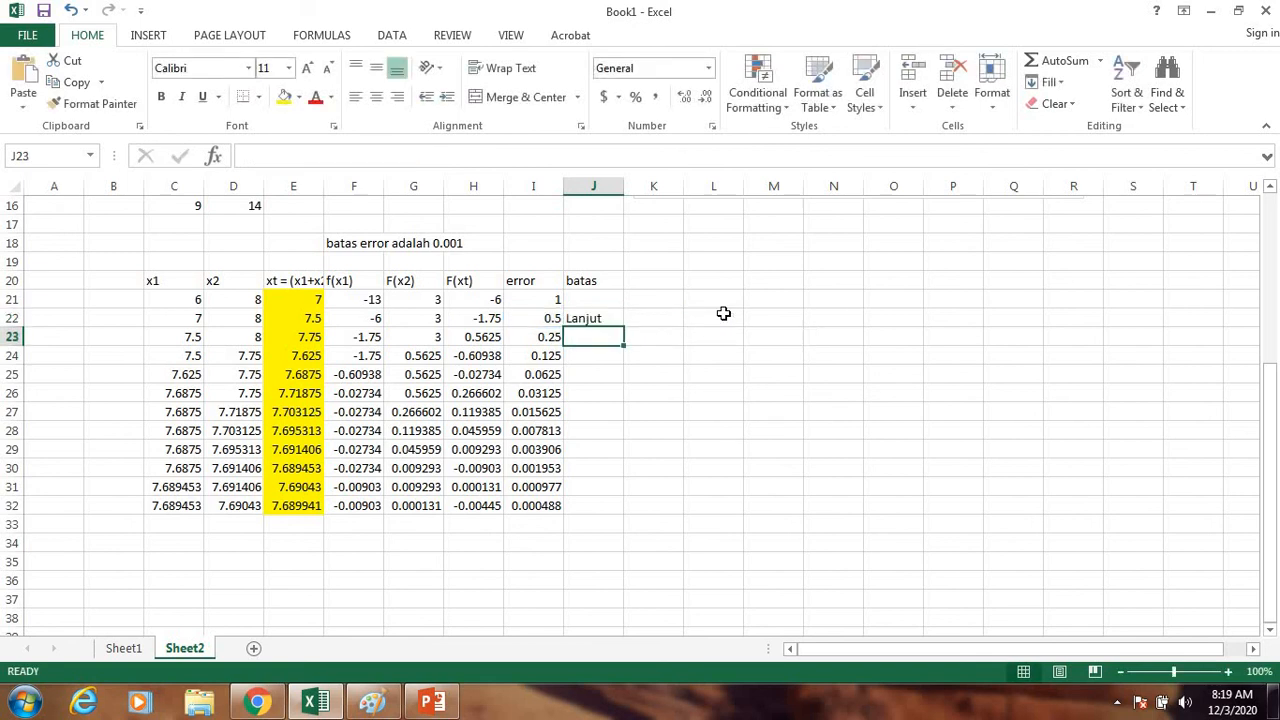
Fill the stop-check formula from J22 down to J32.
{"action": "left_click", "coordinate": [607, 316]}
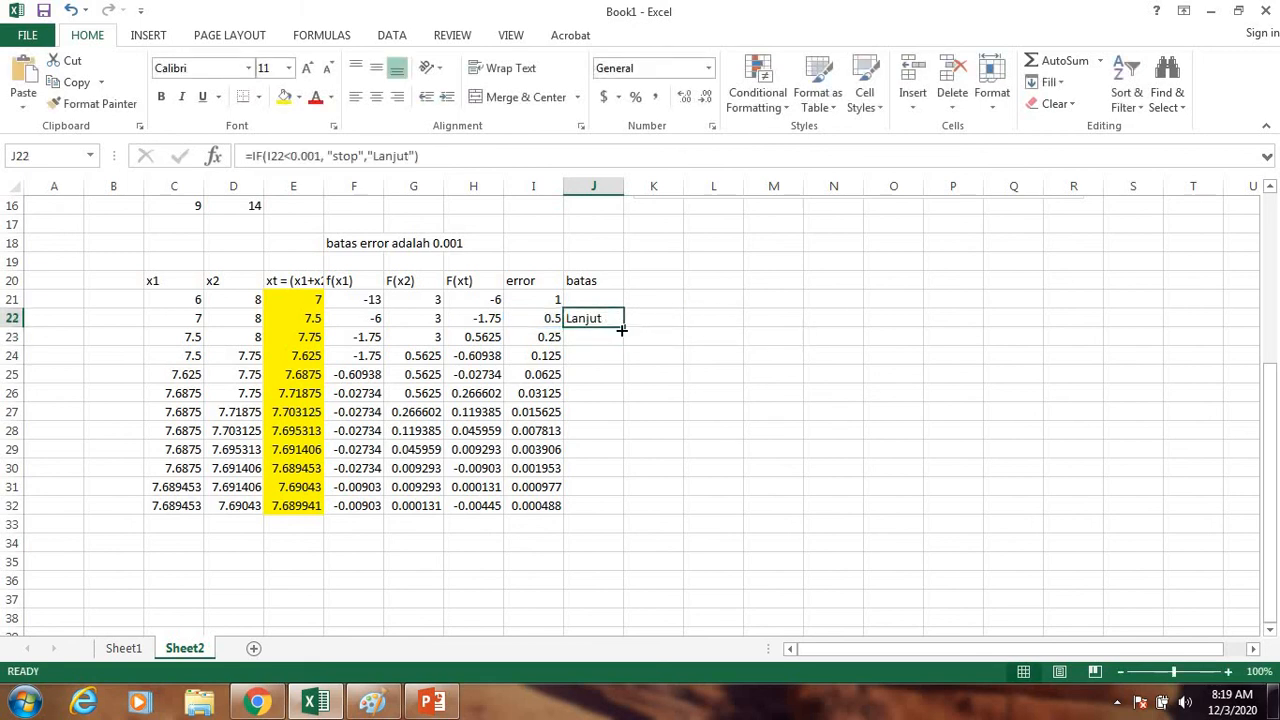
{"action": "left_click_drag", "start_coordinate": [621, 330], "coordinate": [619, 510]}
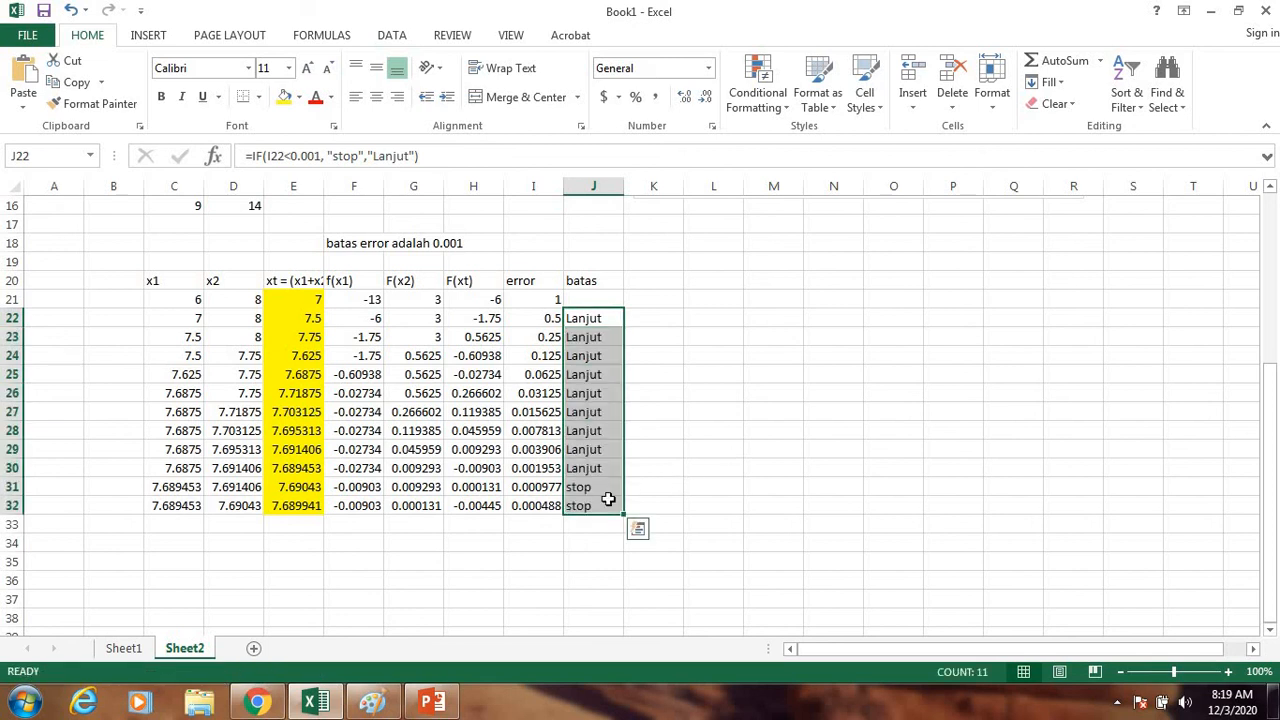
{"action": "left_click", "coordinate": [495, 542]}
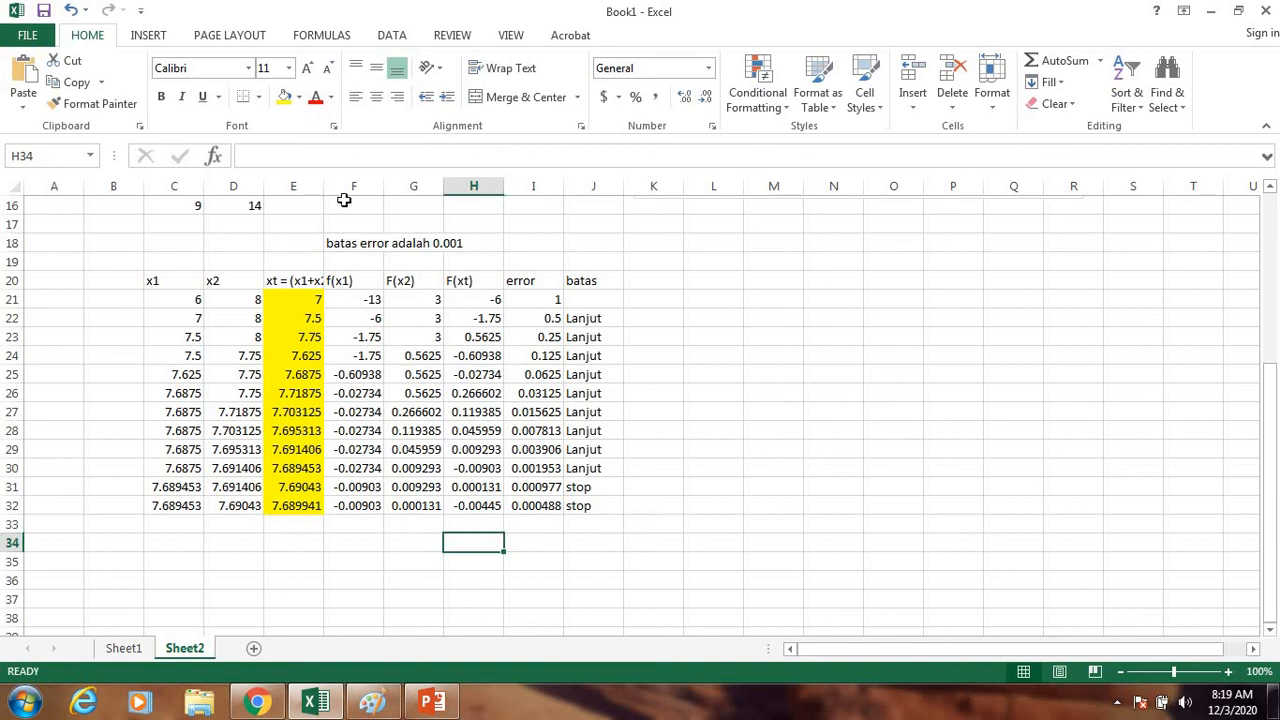
Clear the contents of the surplus iteration row in C32:J32.
{"action": "left_click", "coordinate": [174, 507]}
{"action": "left_click_drag", "start_coordinate": [174, 507], "coordinate": [580, 507]}
{"action": "key", "text": "Delete"}
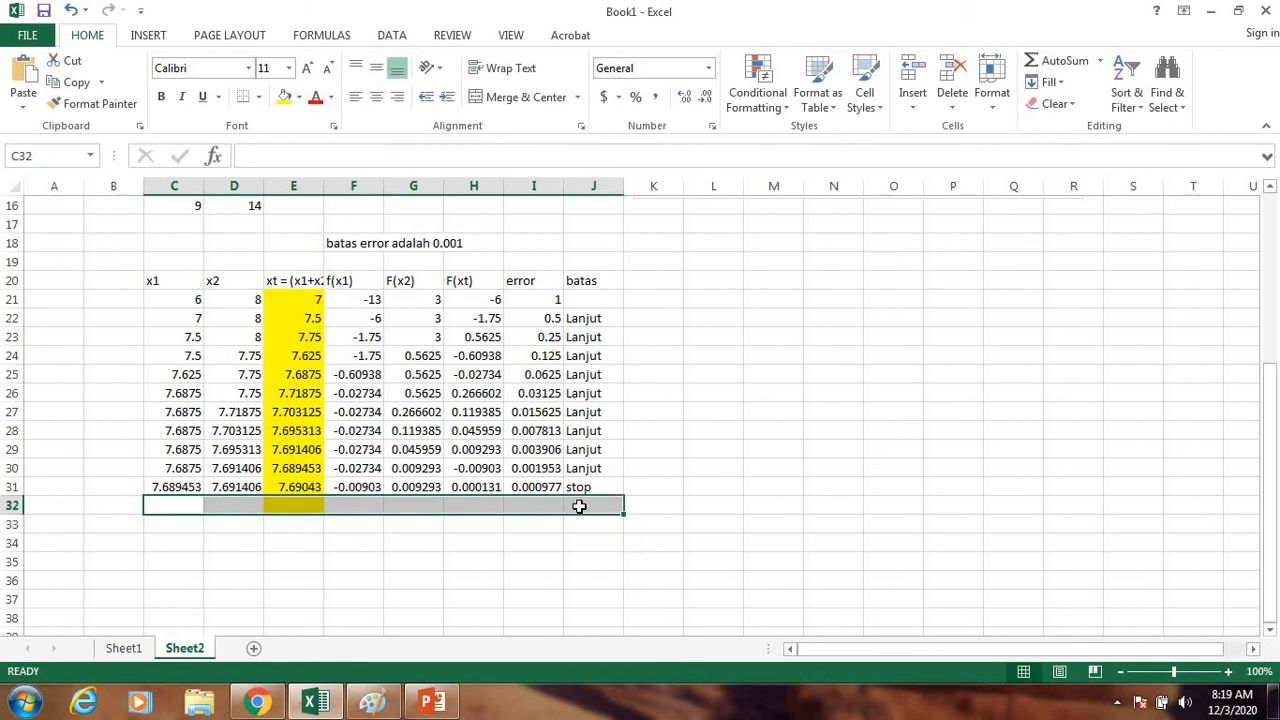
{"action": "left_click", "coordinate": [482, 540]}
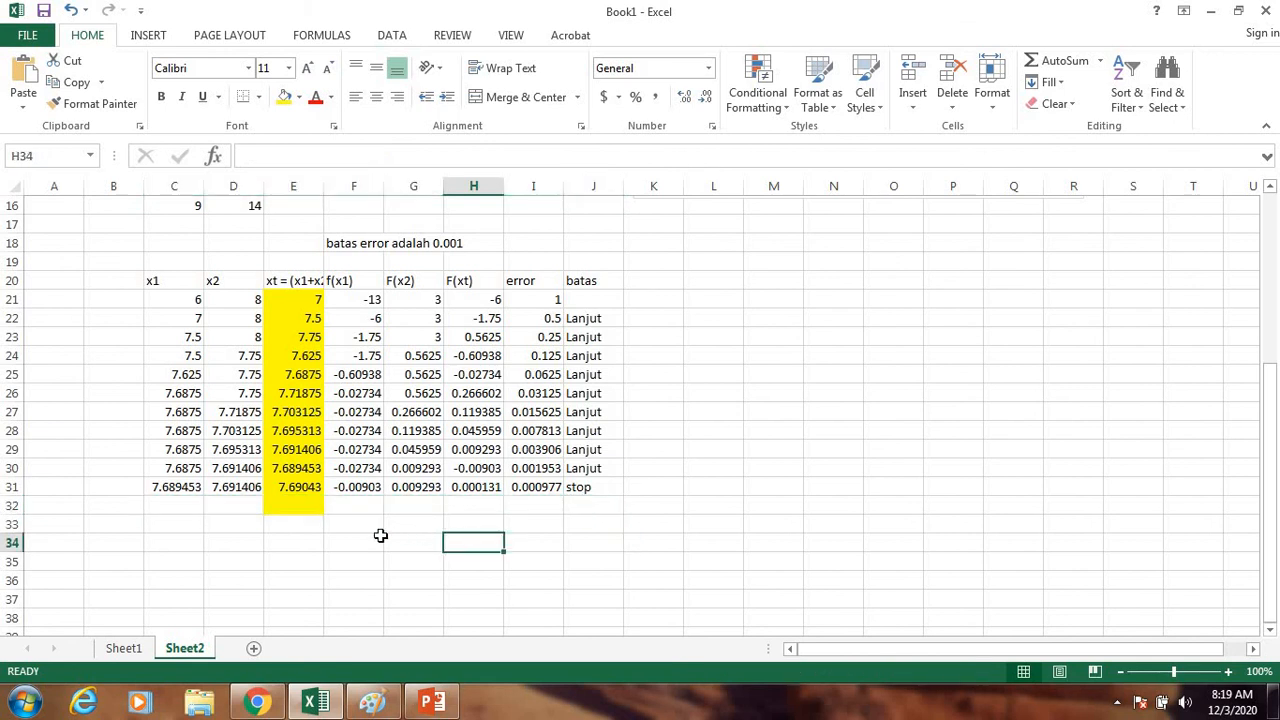
Make the final xt root value in E31 bold.
{"action": "left_click", "coordinate": [310, 488]}
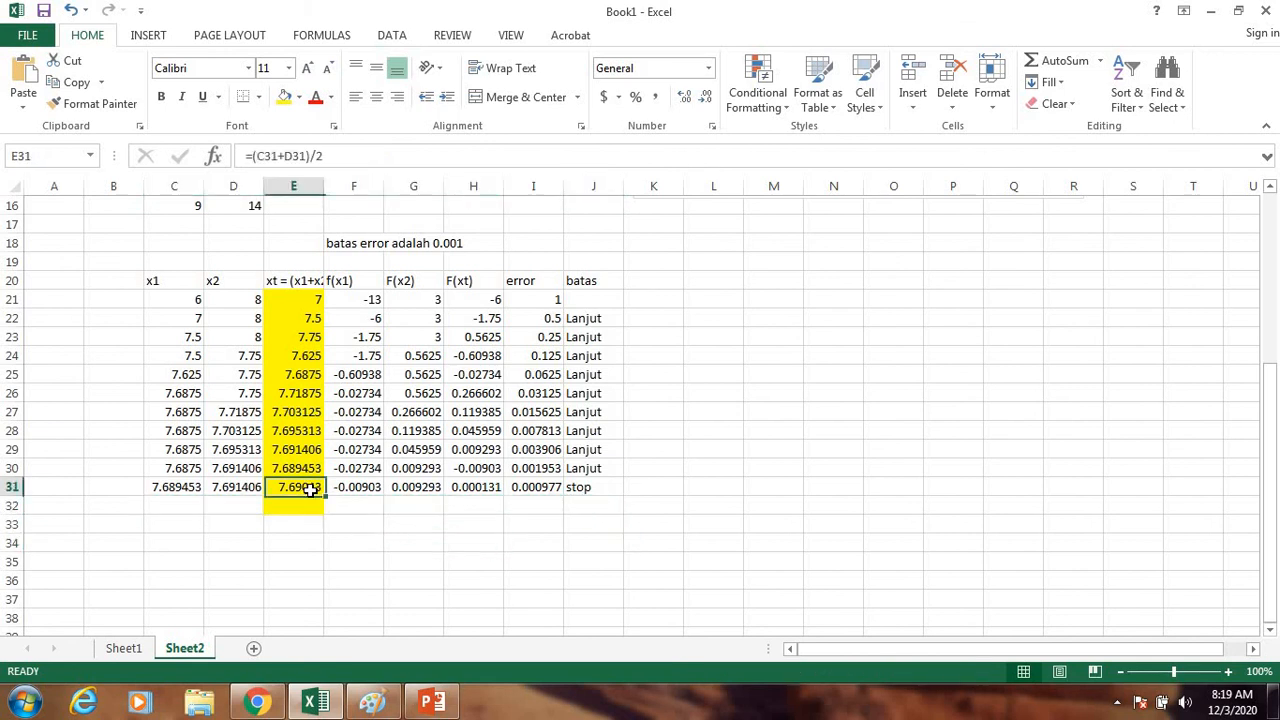
{"action": "left_click", "coordinate": [160, 96]}
{"action": "left_click", "coordinate": [724, 390]}
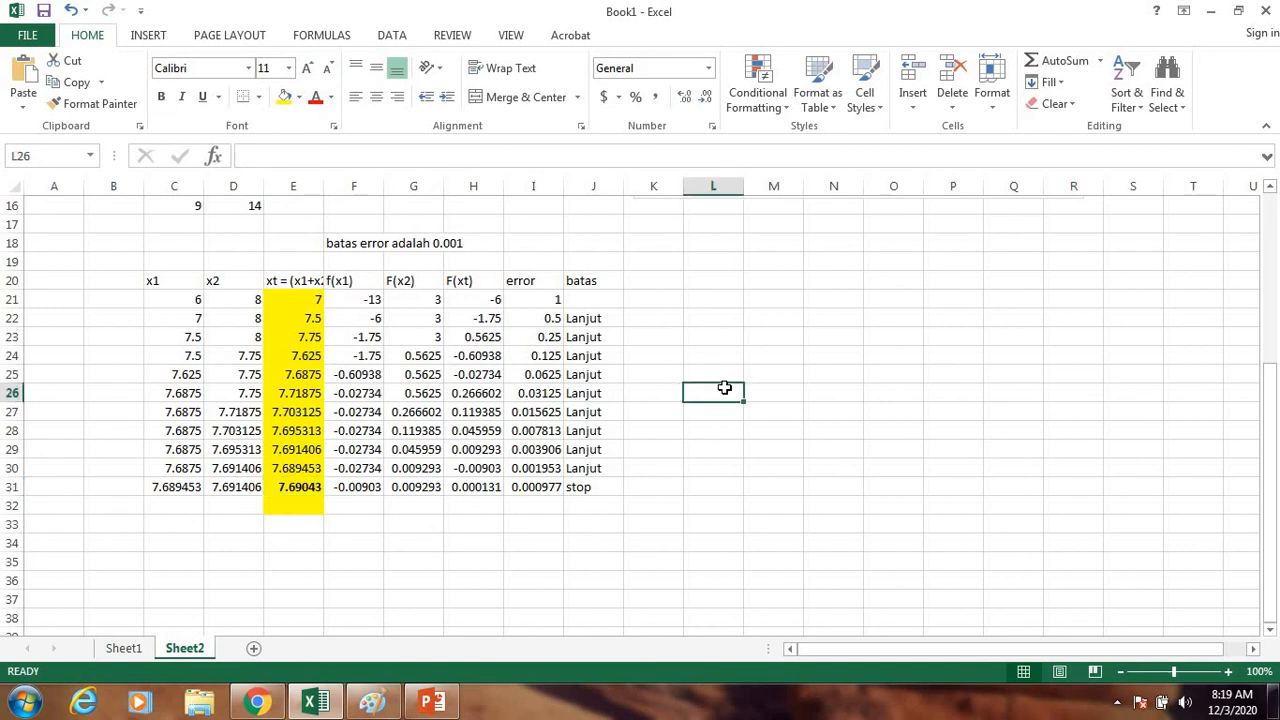
{"action": "scroll", "coordinate": [724, 388], "scroll_direction": "up", "scroll_amount": 3}
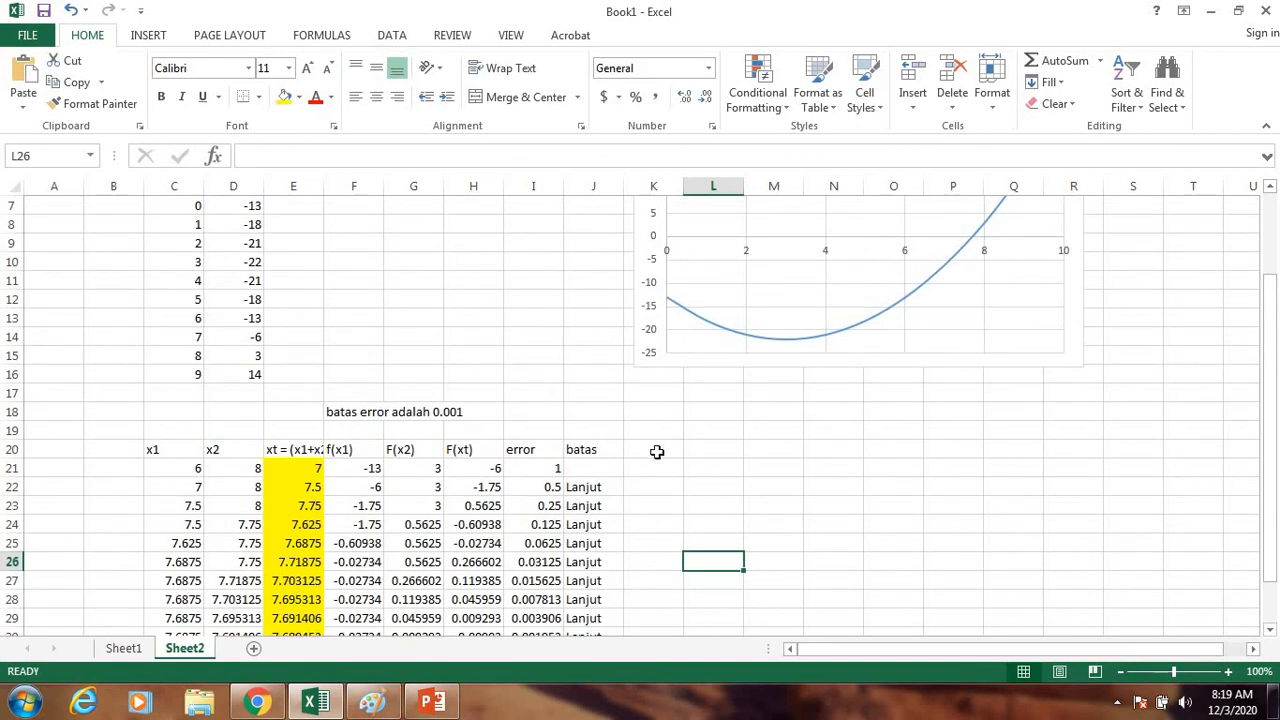
{"action": "scroll", "coordinate": [657, 447], "scroll_direction": "down", "scroll_amount": 2}
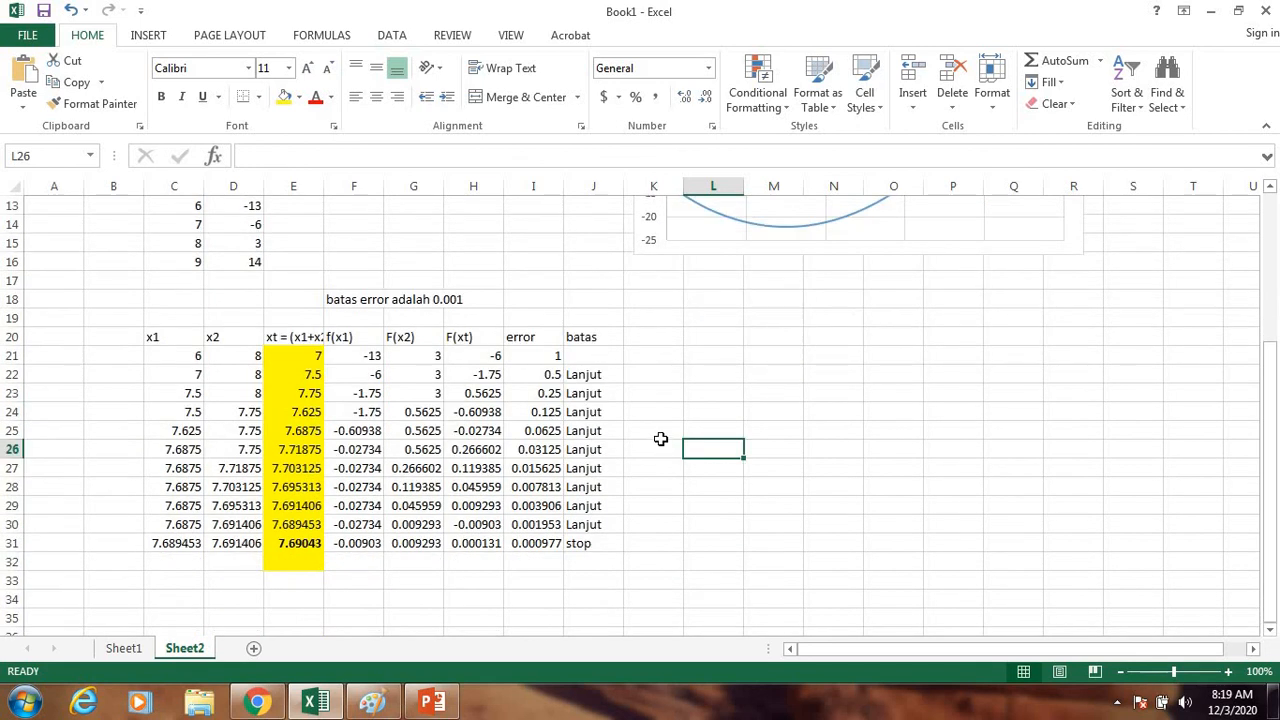